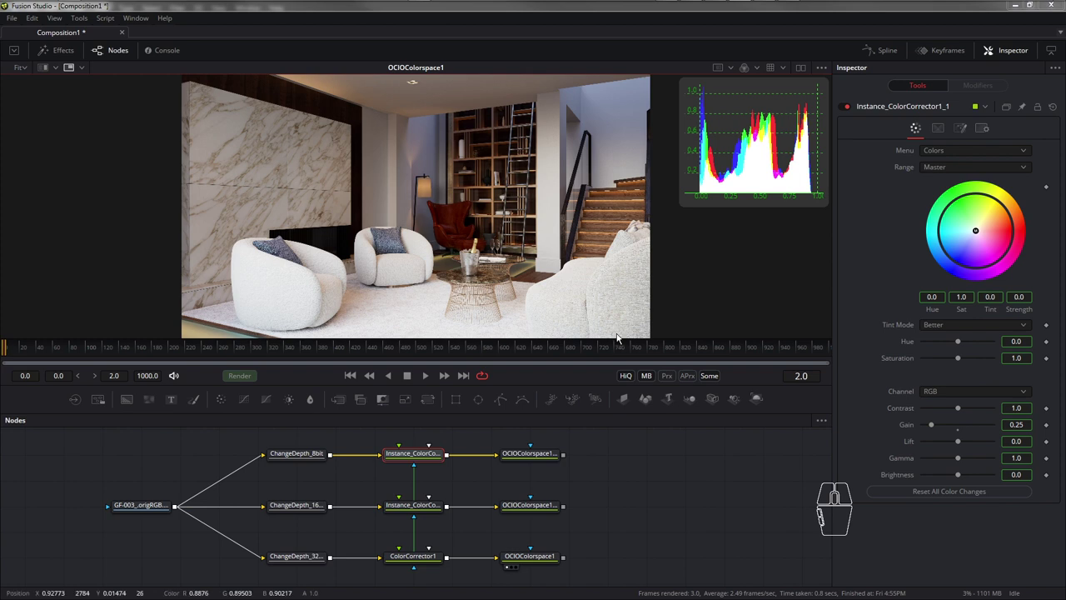
- Add a Loader node above the existing node tree and load the GF-003_.origRGB.####.exr image sequence into it
left_click_drag(617, 410, 618, 375)
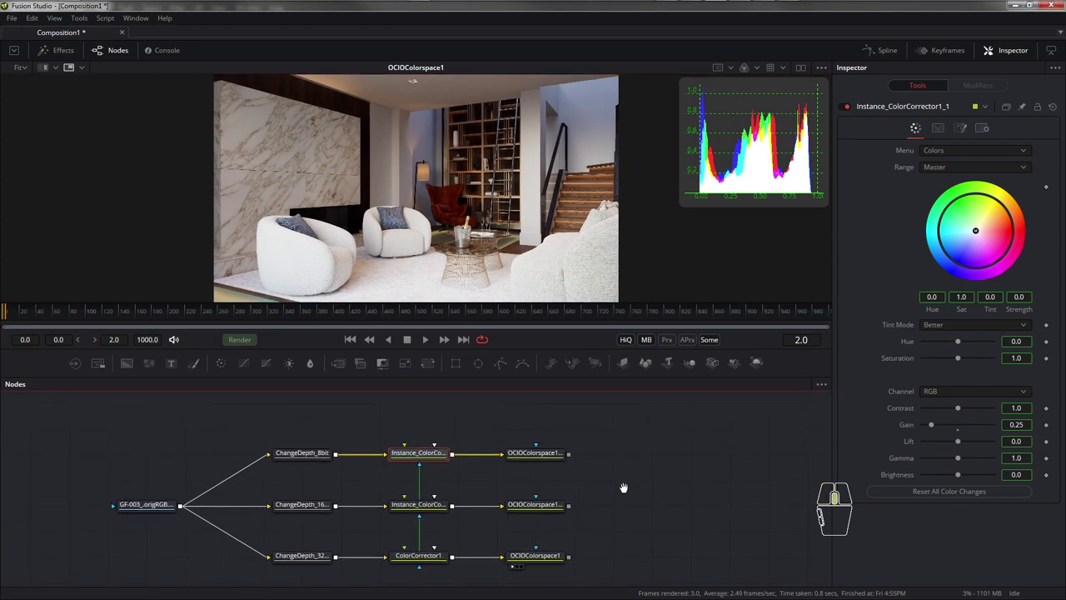
left_click_drag(446, 423, 449, 452)
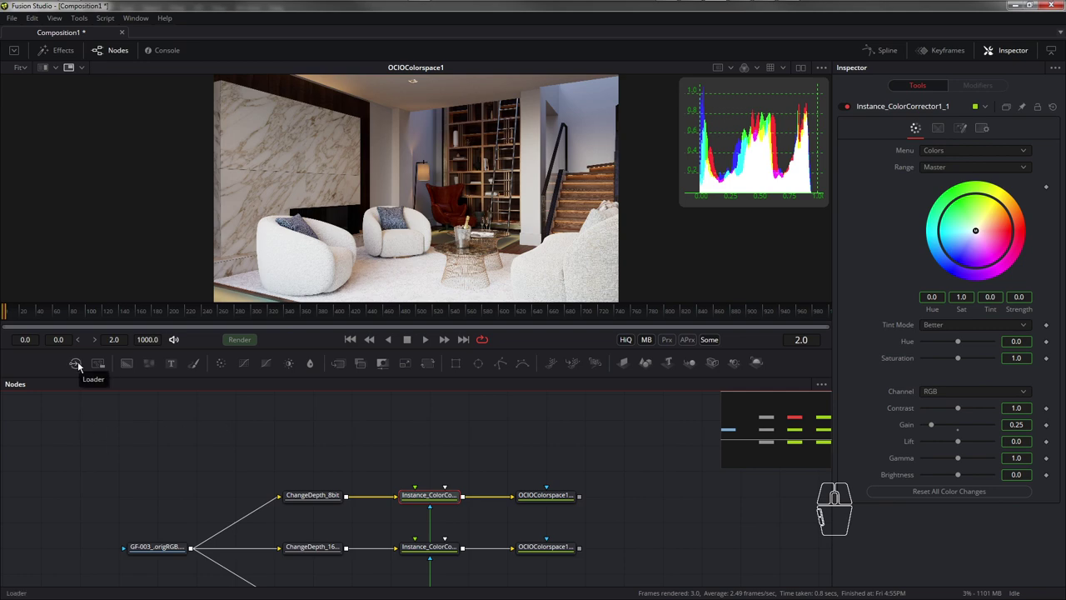
left_click_drag(77, 367, 157, 444)
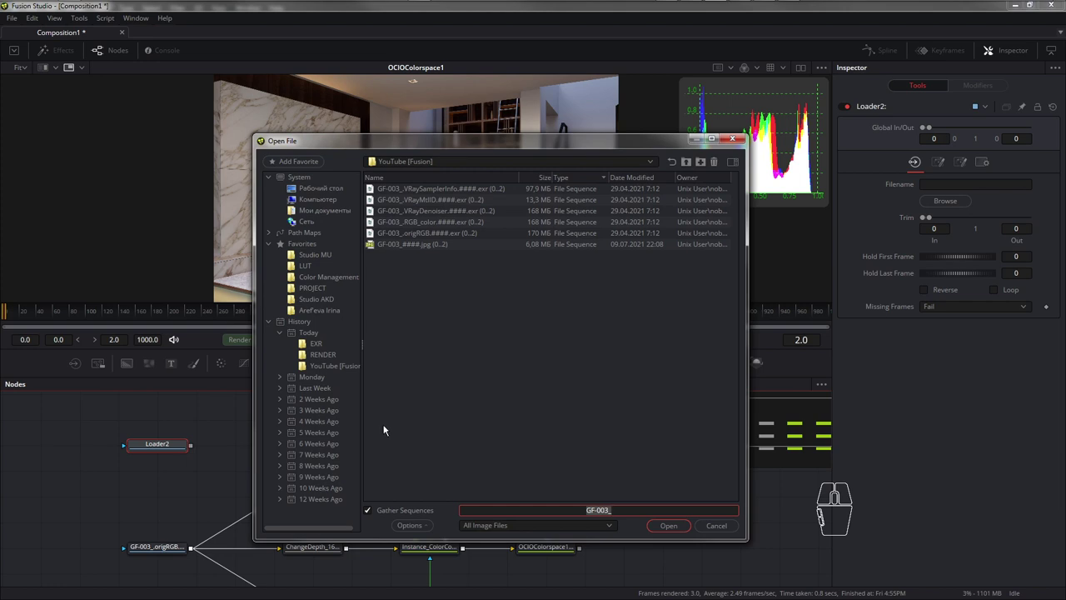
left_click(421, 234)
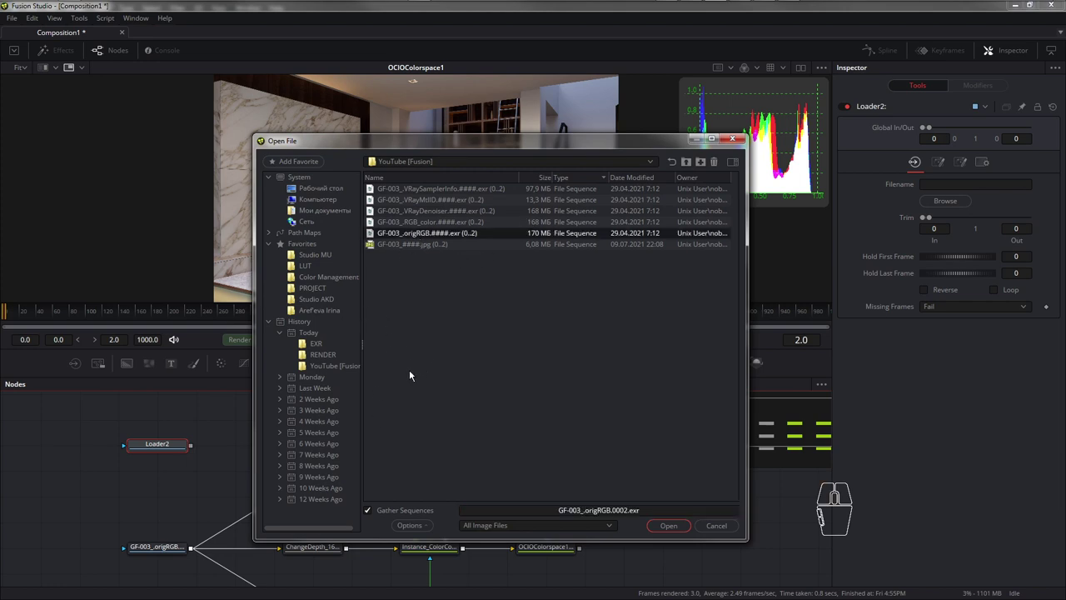
left_click_drag(560, 149, 552, 109)
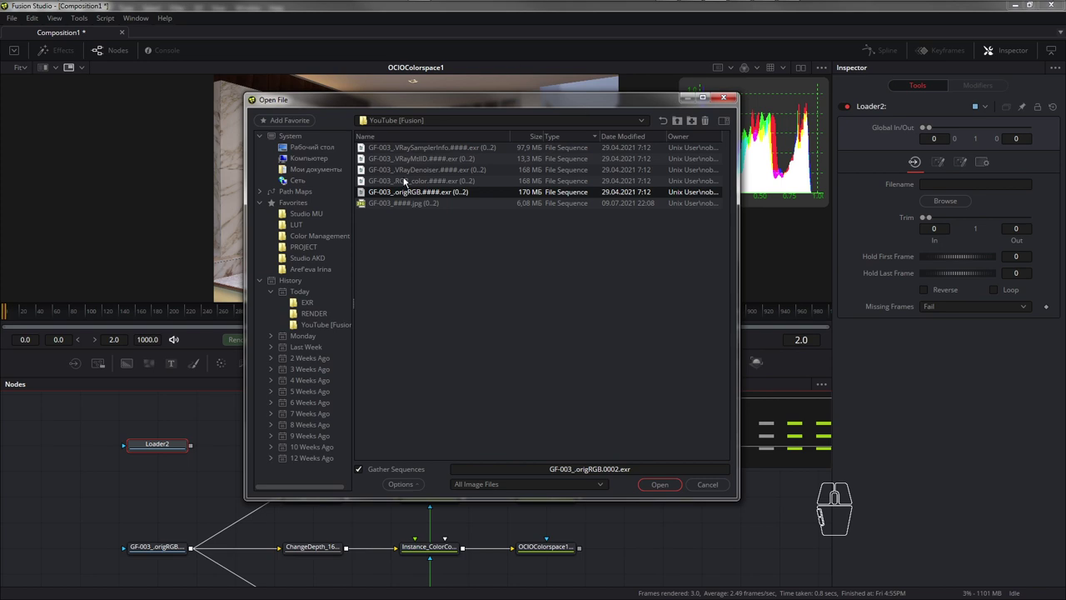
left_click(359, 468)
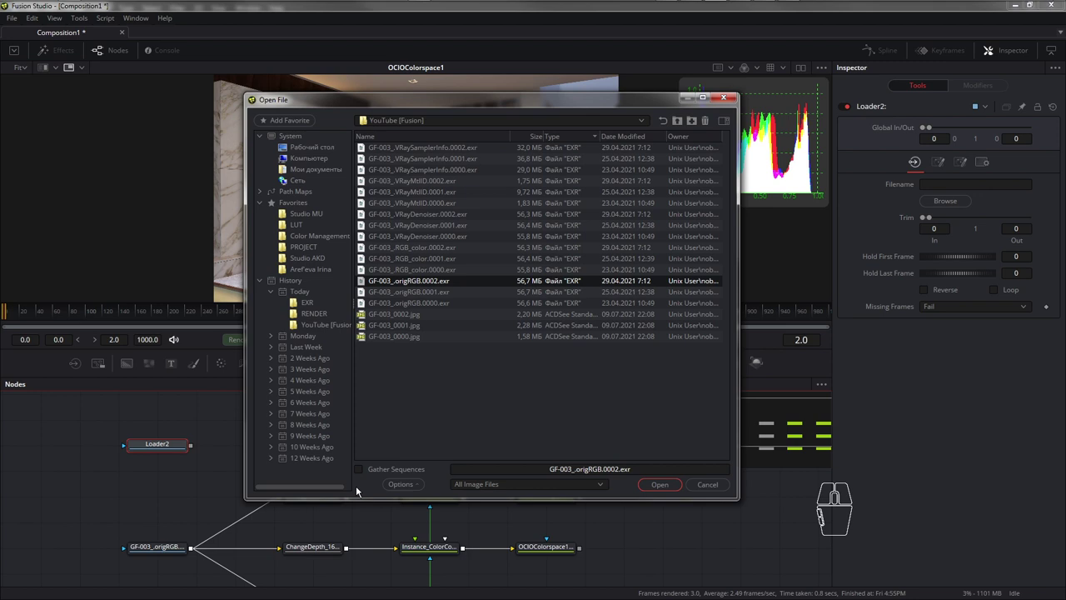
left_click(359, 469)
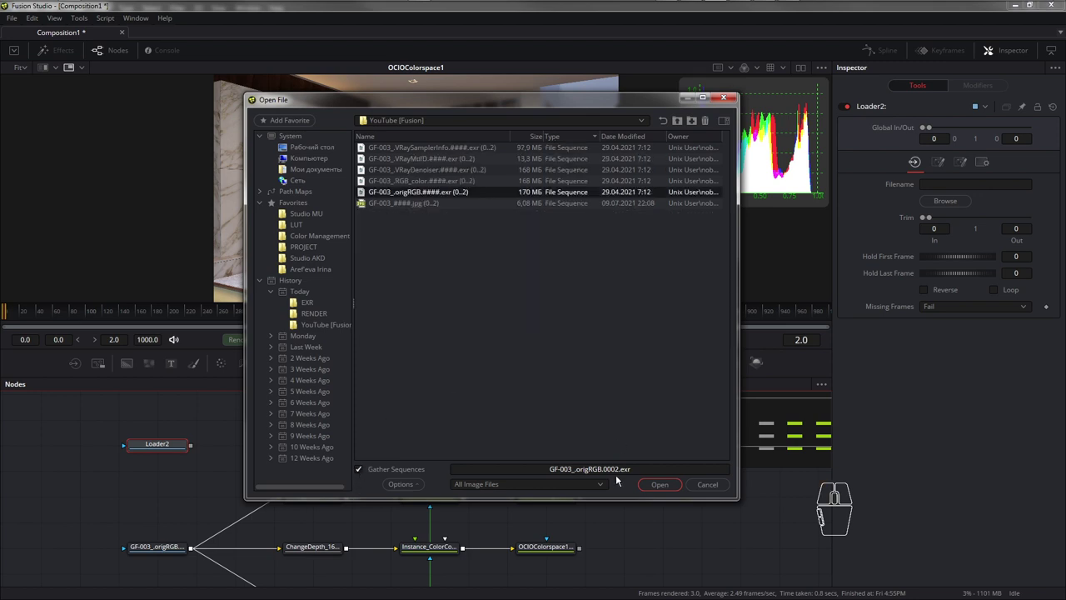
left_click(659, 485)
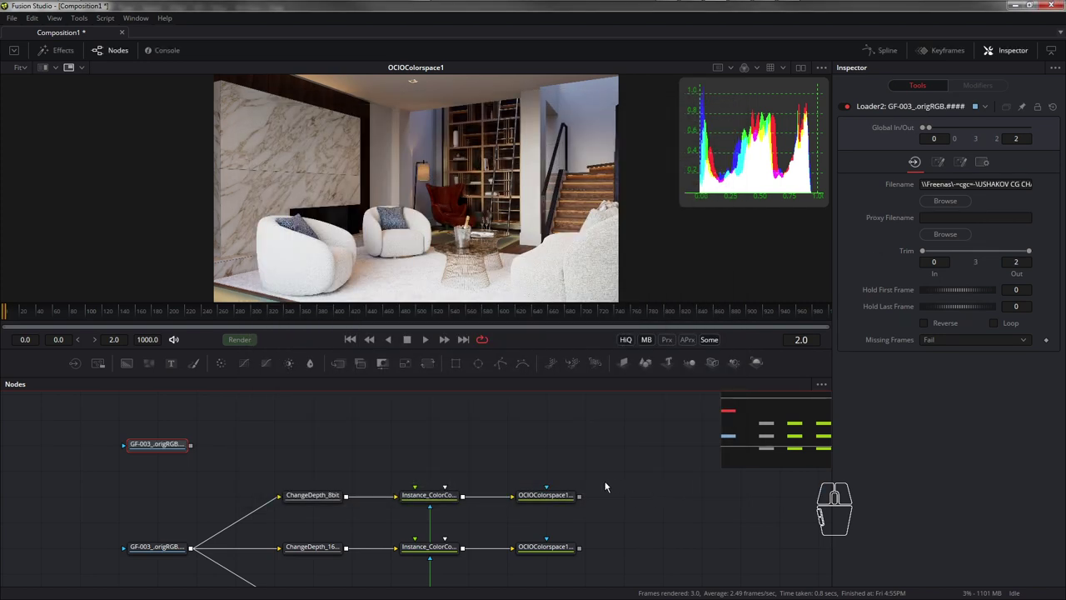
left_click_drag(174, 446, 213, 420)
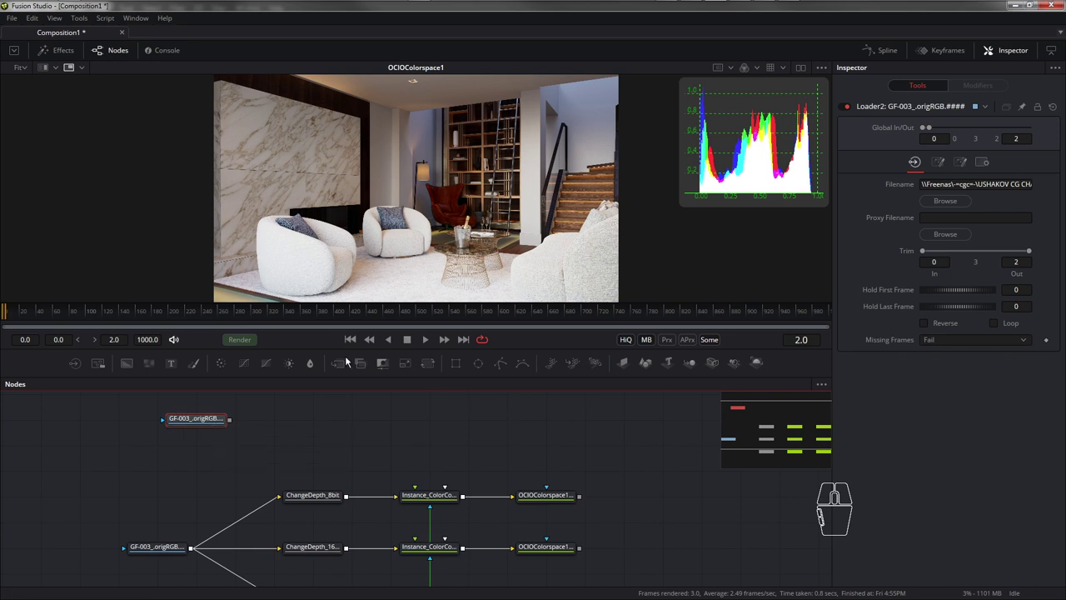
- Create a new composition, enlarge its viewer area and switch it to a single viewer
left_click(12, 19)
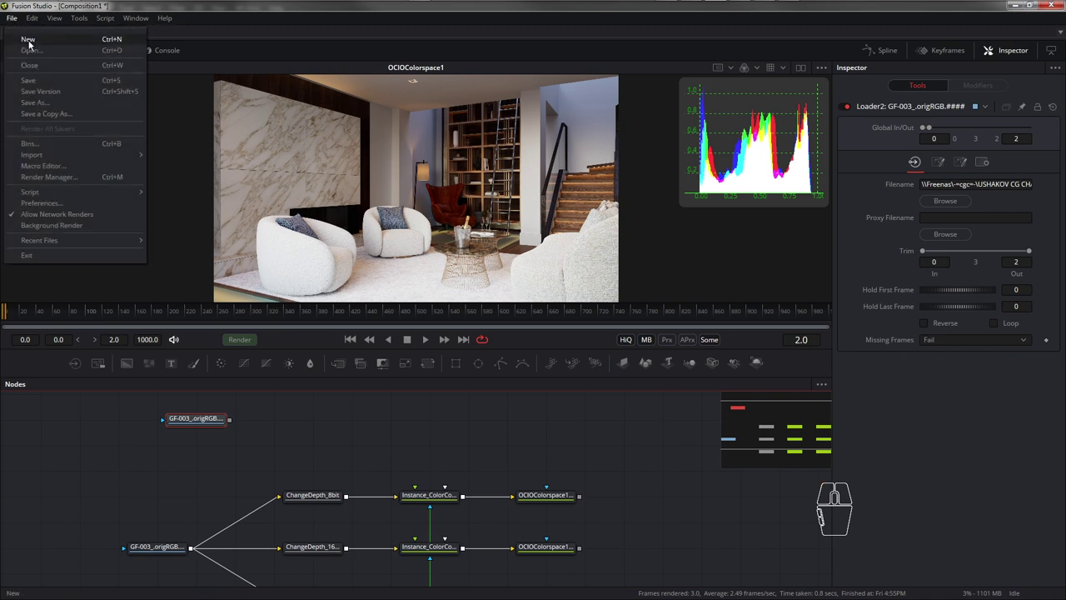
left_click(29, 39)
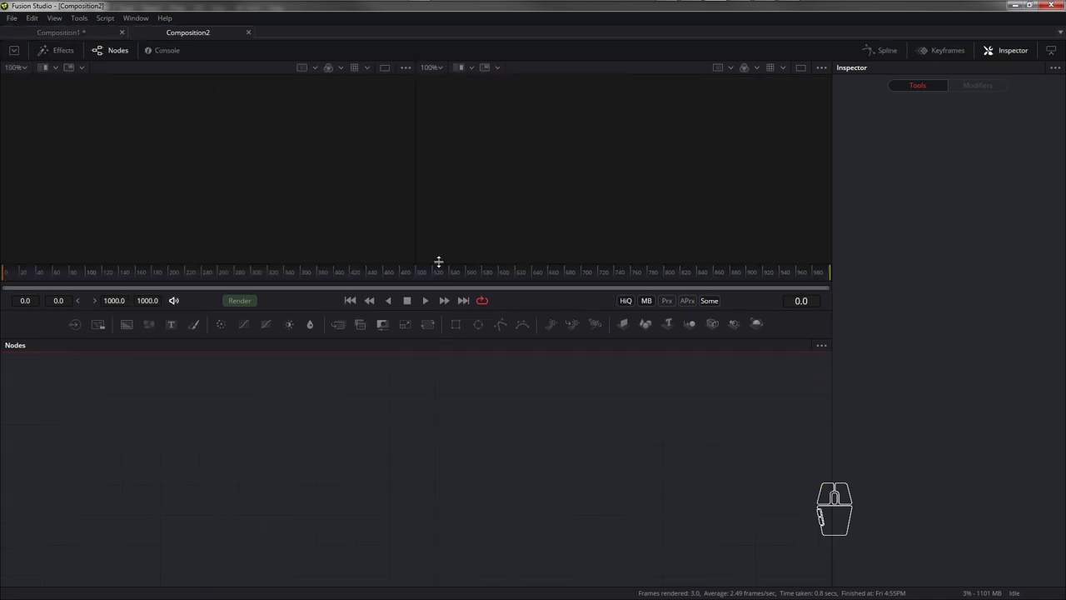
left_click_drag(438, 261, 440, 359)
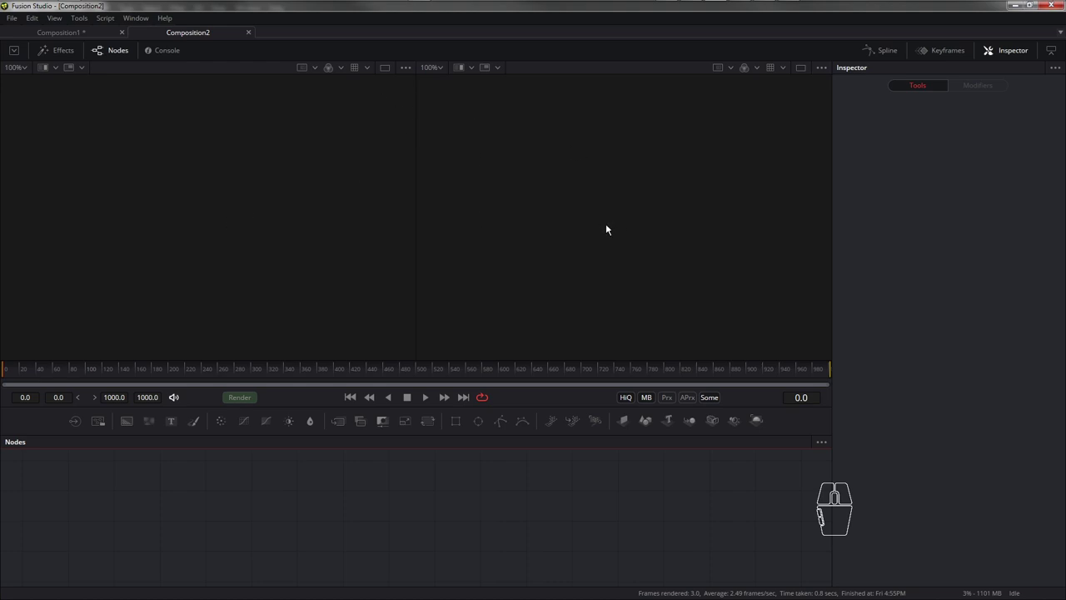
left_click(385, 69)
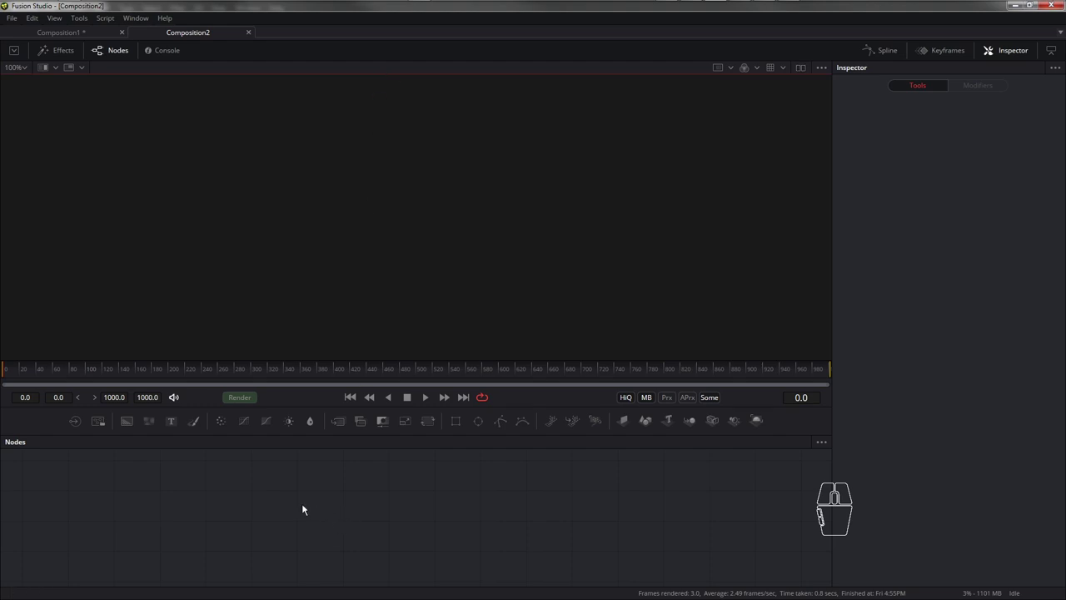
- Add a Loader node with the GF-003_.origRGB.####.exr sequence and display the whole image in the viewer
left_click_drag(87, 421, 187, 497)
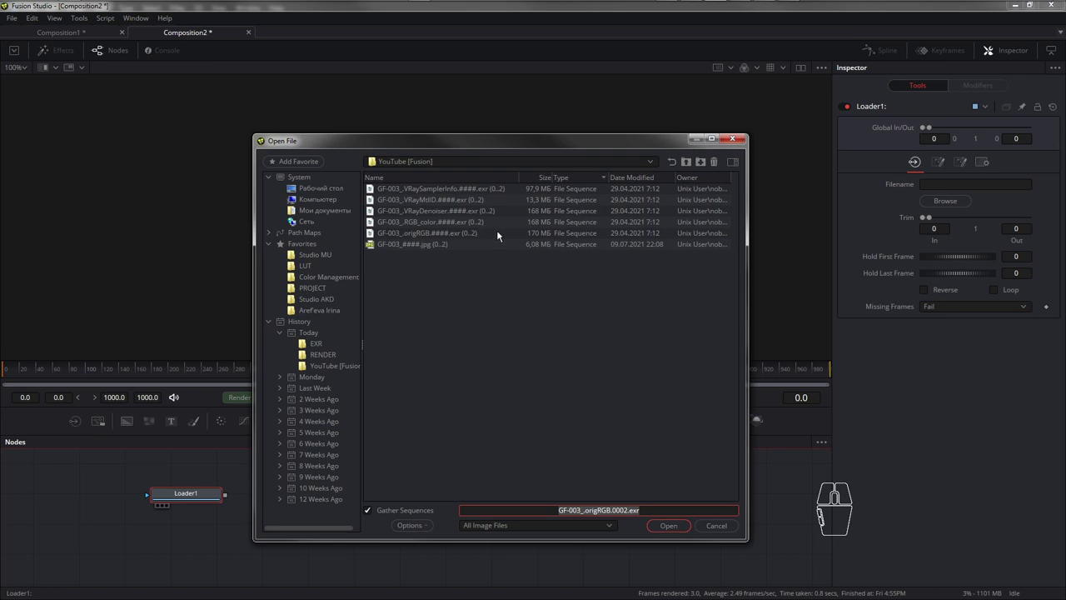
left_click(464, 233)
left_click(664, 524)
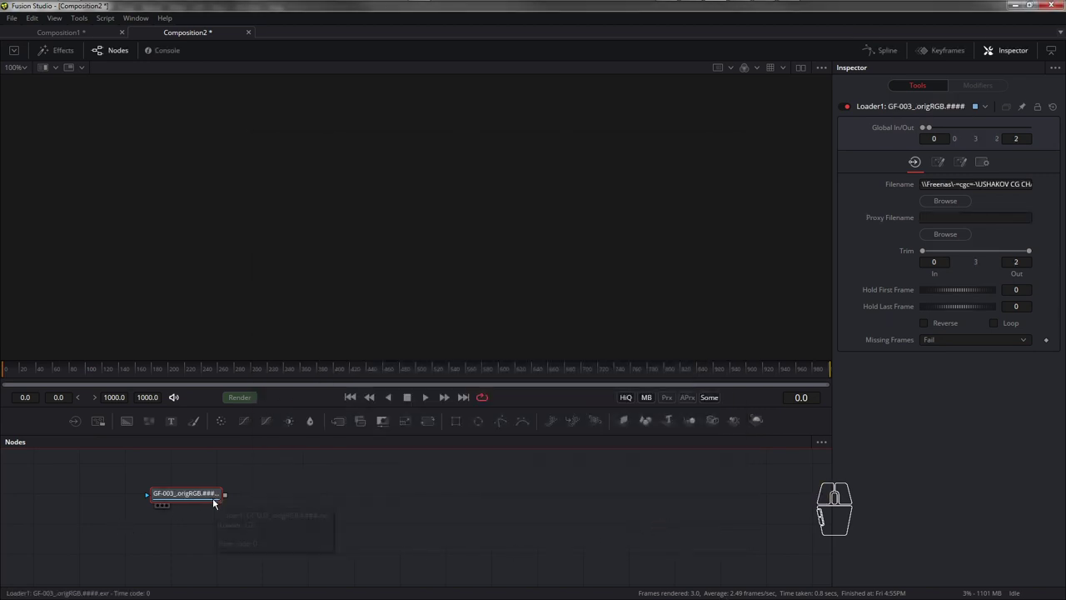
left_click_drag(198, 496, 447, 181)
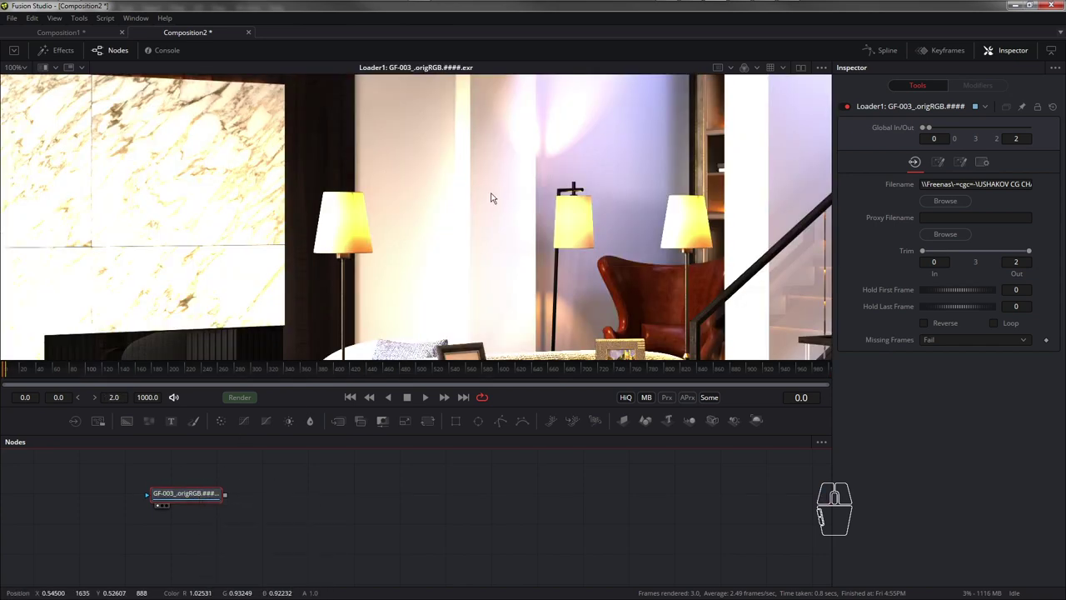
key("ctrl+f")
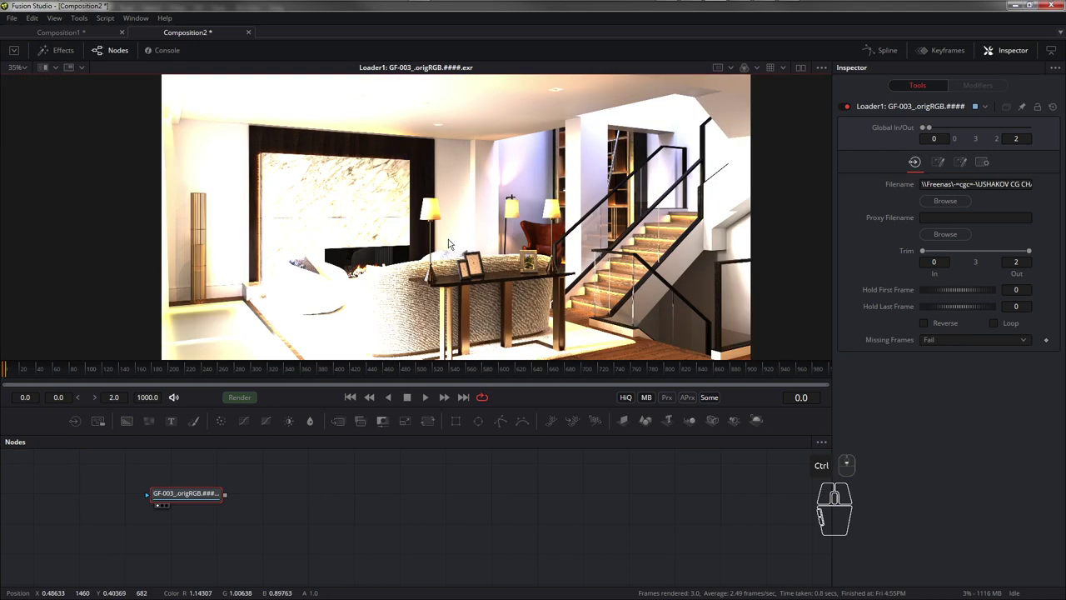
- Step through the loaded sequence to frame 2 and back to frame 0 to review its images
left_click(444, 398)
left_click(444, 397)
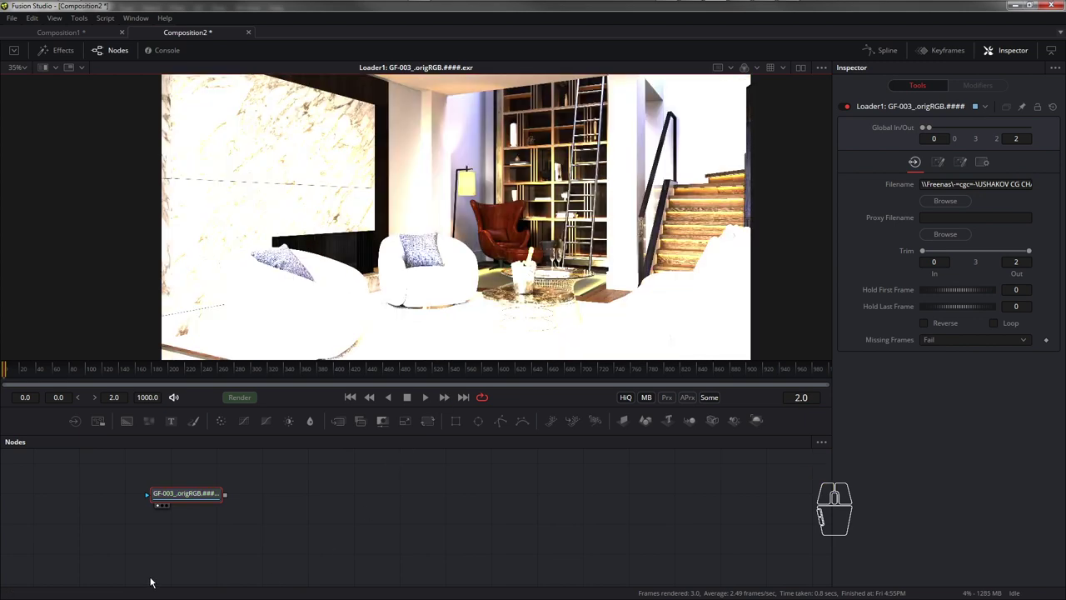
left_click(370, 399)
left_click(371, 399)
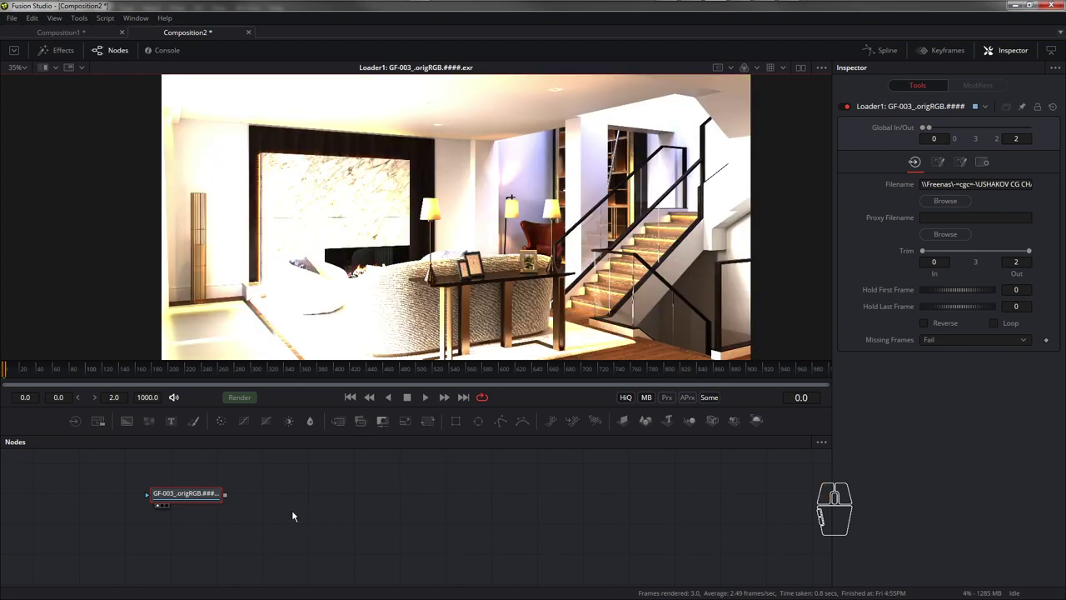
- Turn on arranging tools to grid in the node graph and reposition the Loader node on the grid
left_click_drag(161, 498, 189, 499)
right_click(338, 499)
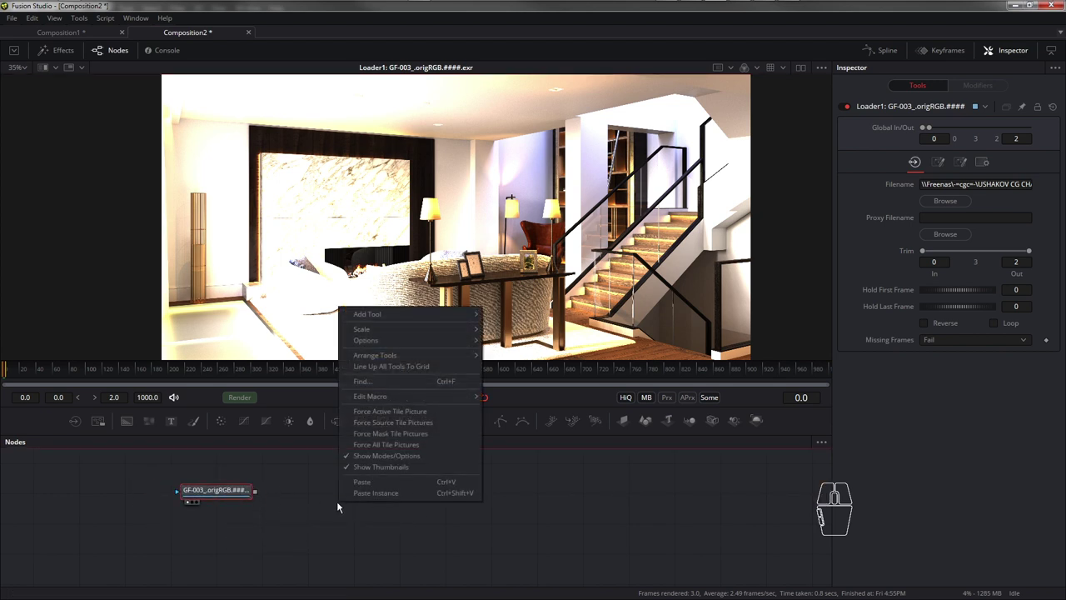
mouse_move(423, 353)
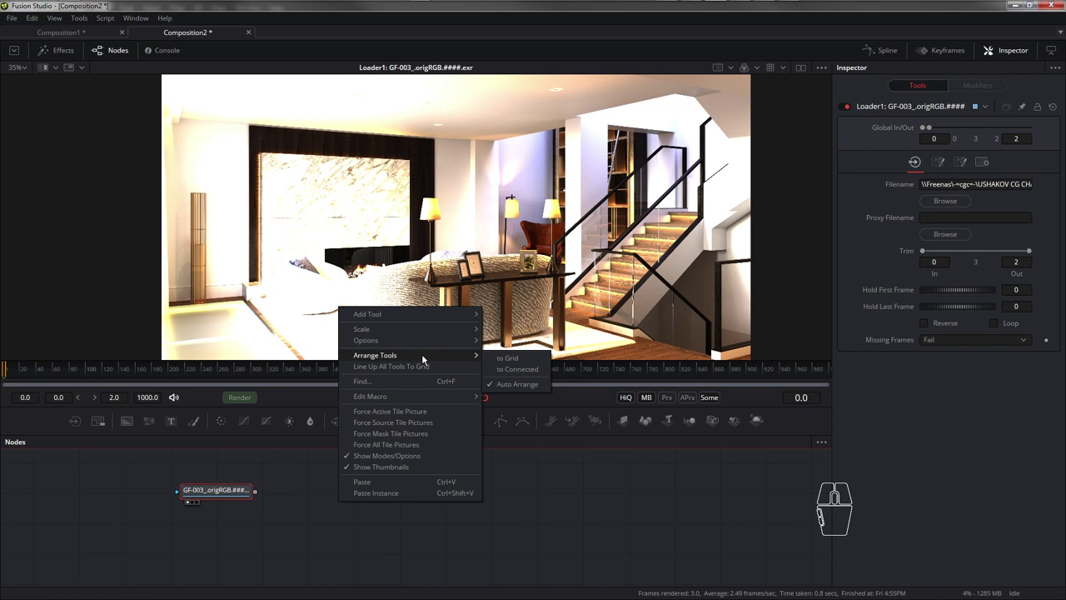
left_click(524, 360)
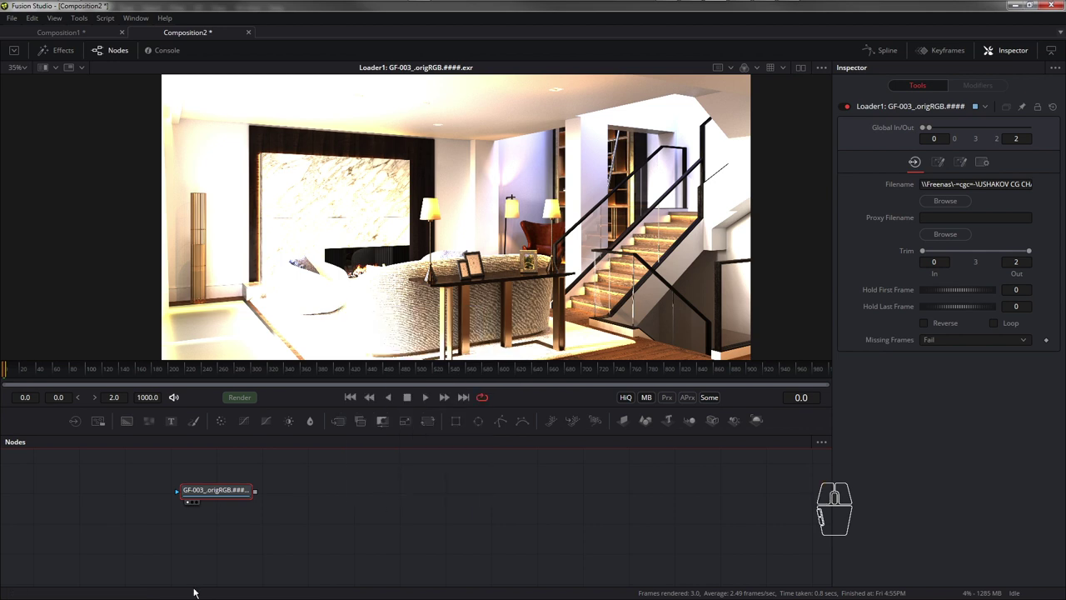
left_click_drag(232, 499, 186, 501)
mouse_move(186, 498)
left_mouse_down()
mouse_move(227, 500)
mouse_move(140, 526)
mouse_move(177, 492)
left_mouse_up()
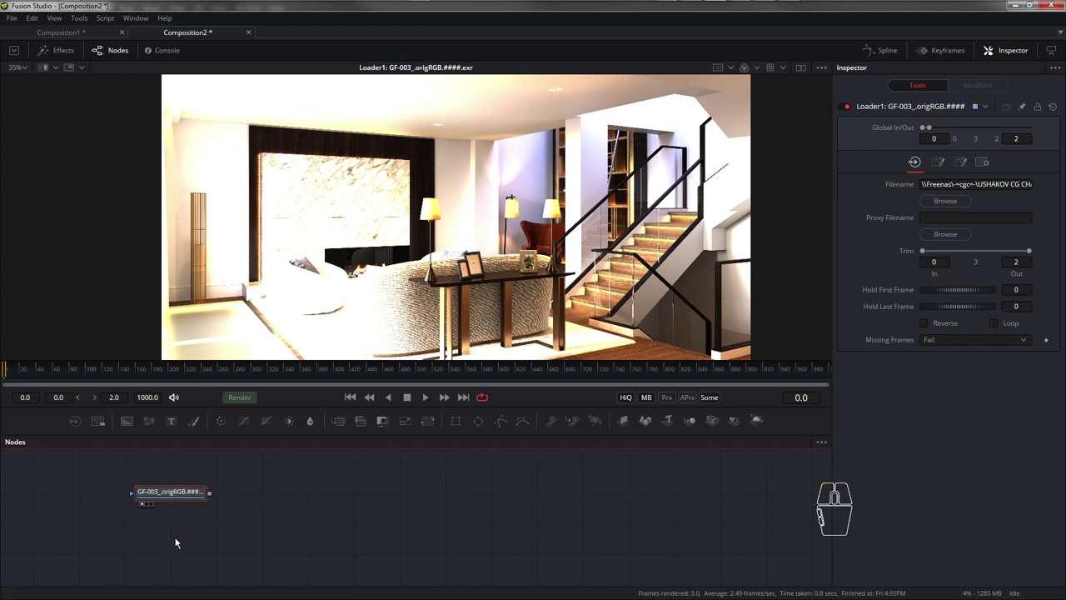
left_click(171, 493)
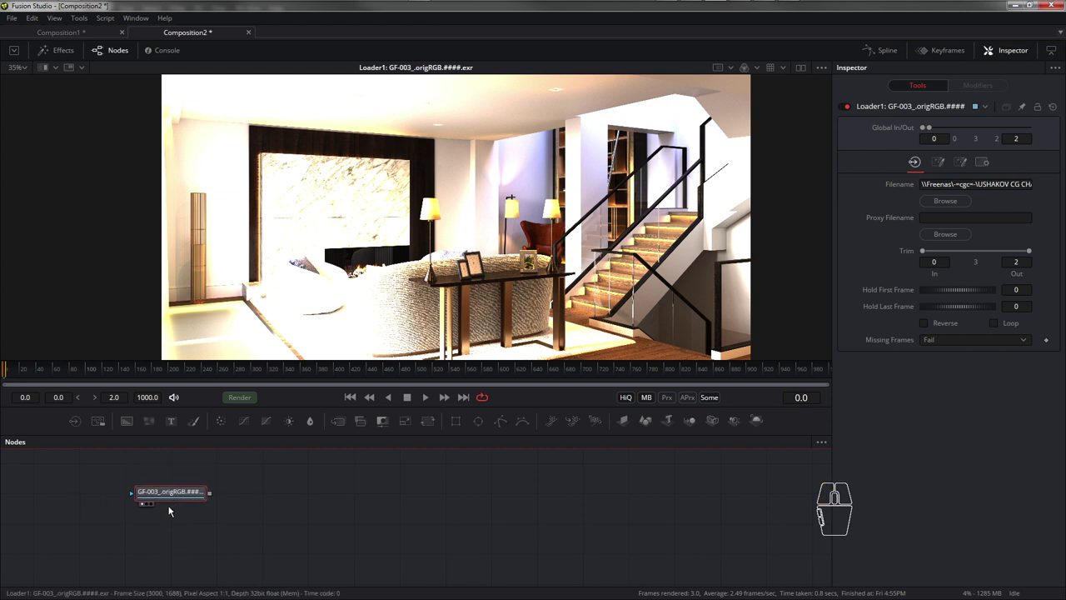
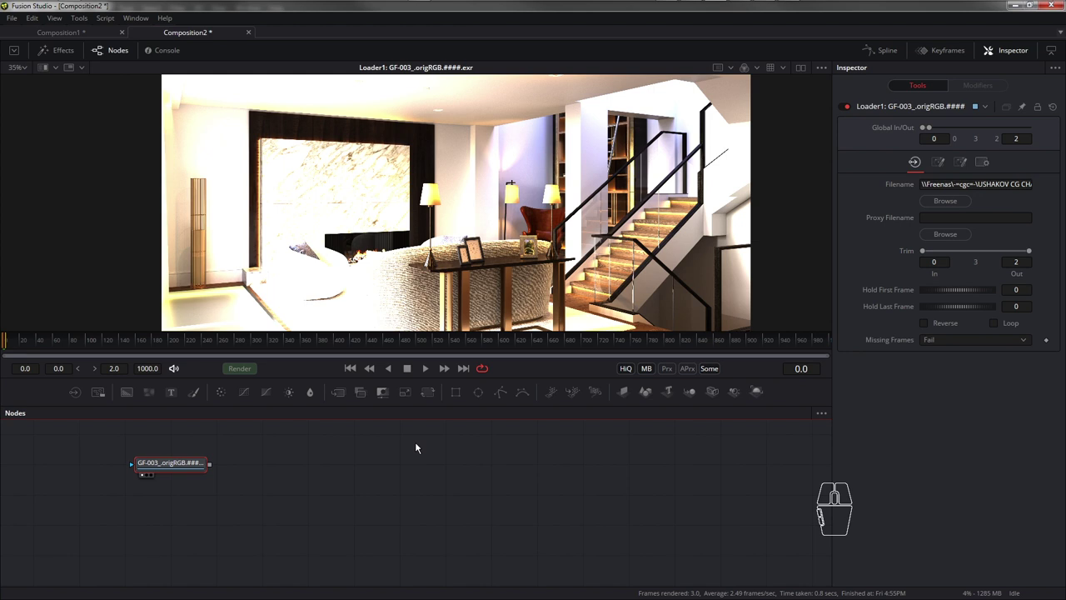
- Add an unconnected Color Corrector node beside the Loader and view its tonal range options
left_click_drag(223, 393, 368, 469)
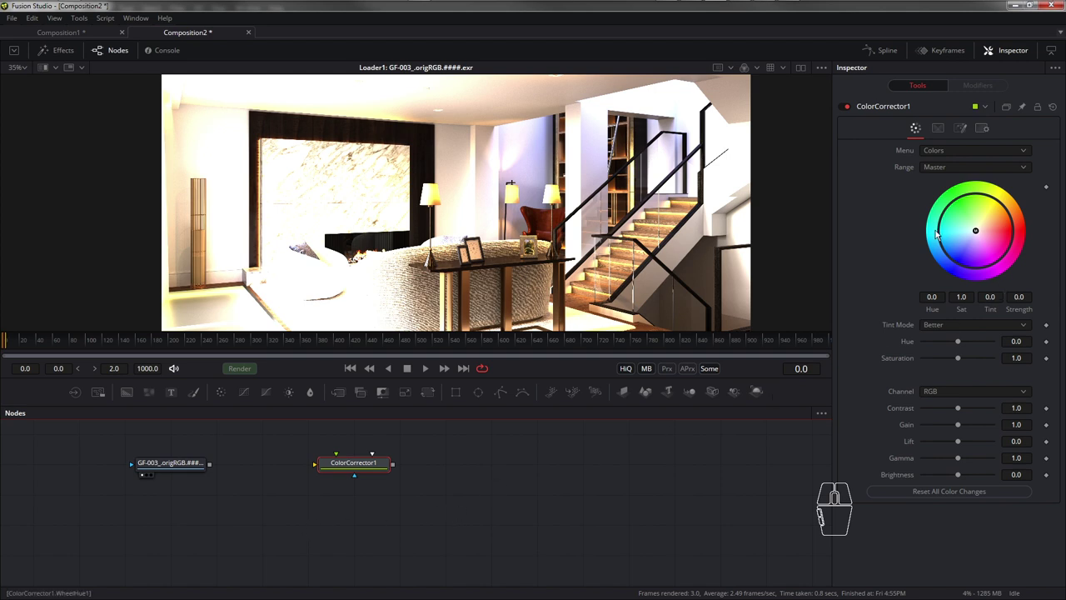
left_click(932, 168)
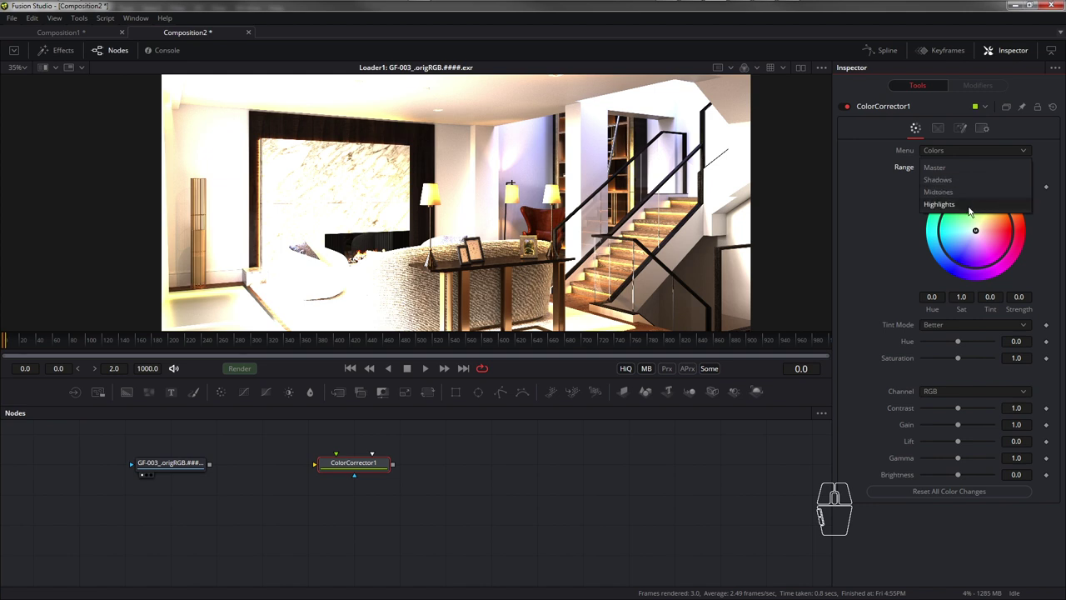
left_click(851, 223)
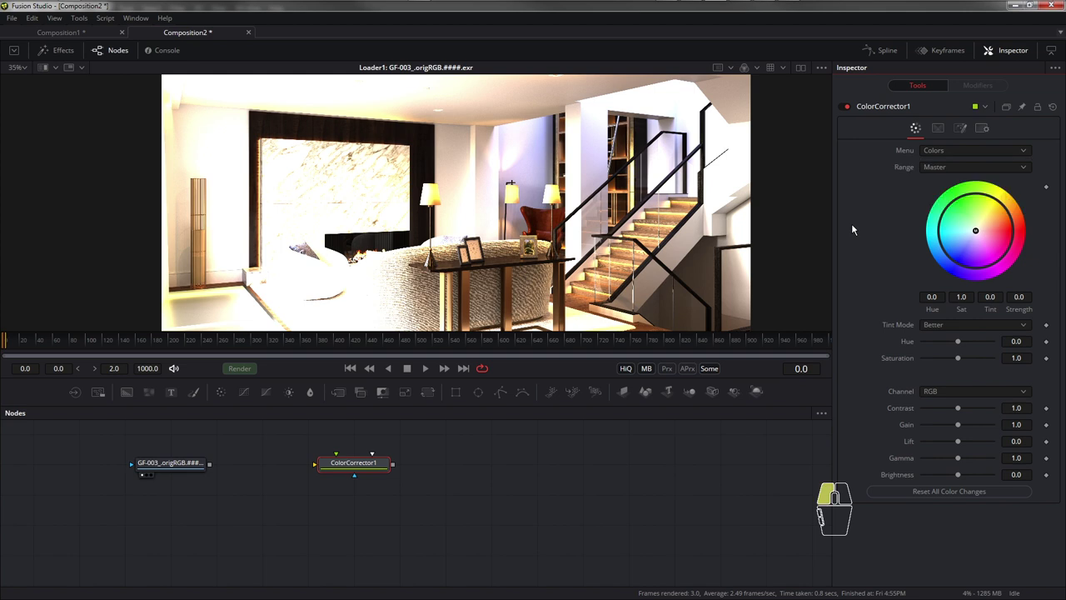
- Examine the Color Corrector's Levels, Histogram and Suppress modes, including the tonal ranges available for Levels
left_click(961, 150)
left_click(953, 163)
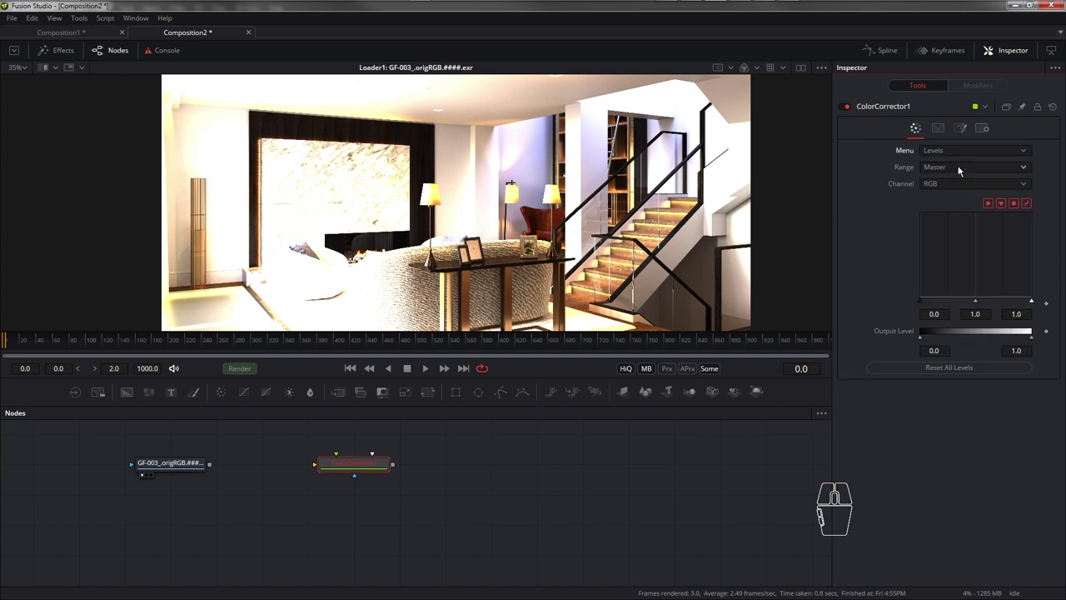
left_click(953, 166)
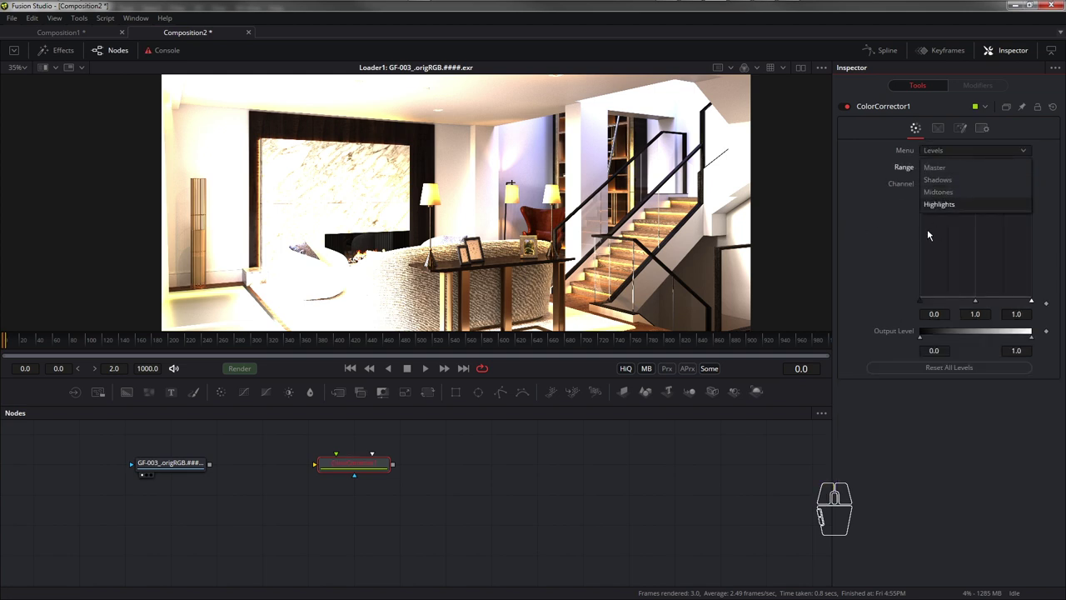
left_click(885, 250)
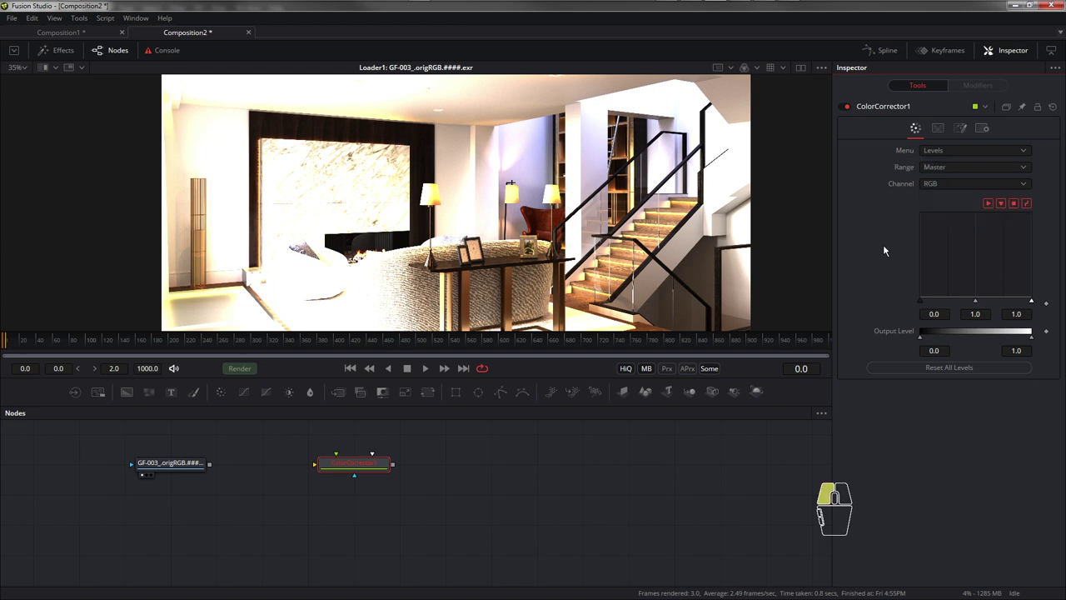
left_click(970, 151)
left_click(949, 164)
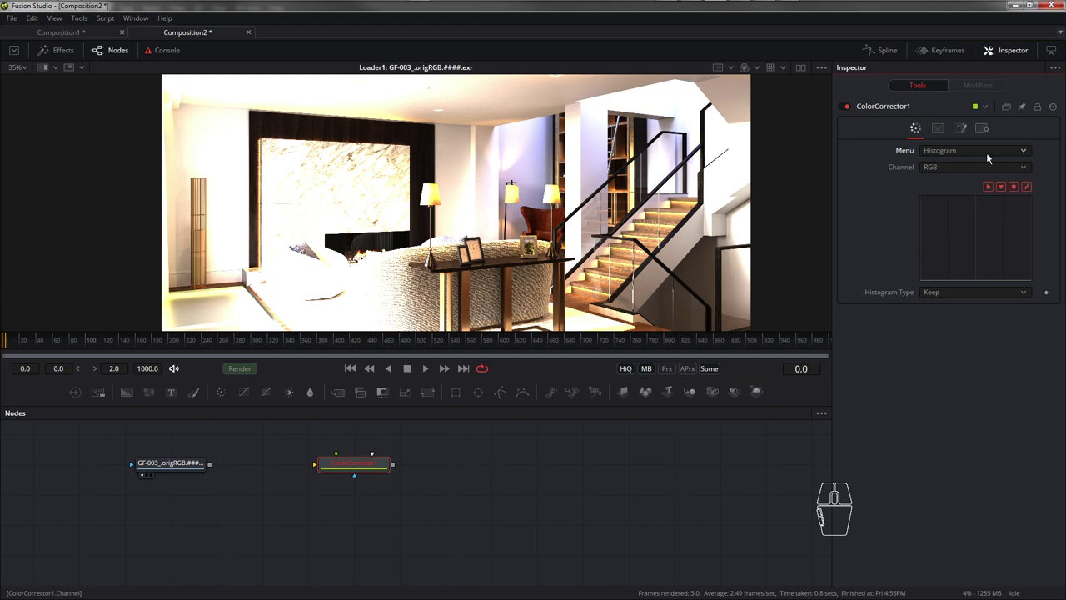
left_click(989, 153)
left_click(954, 163)
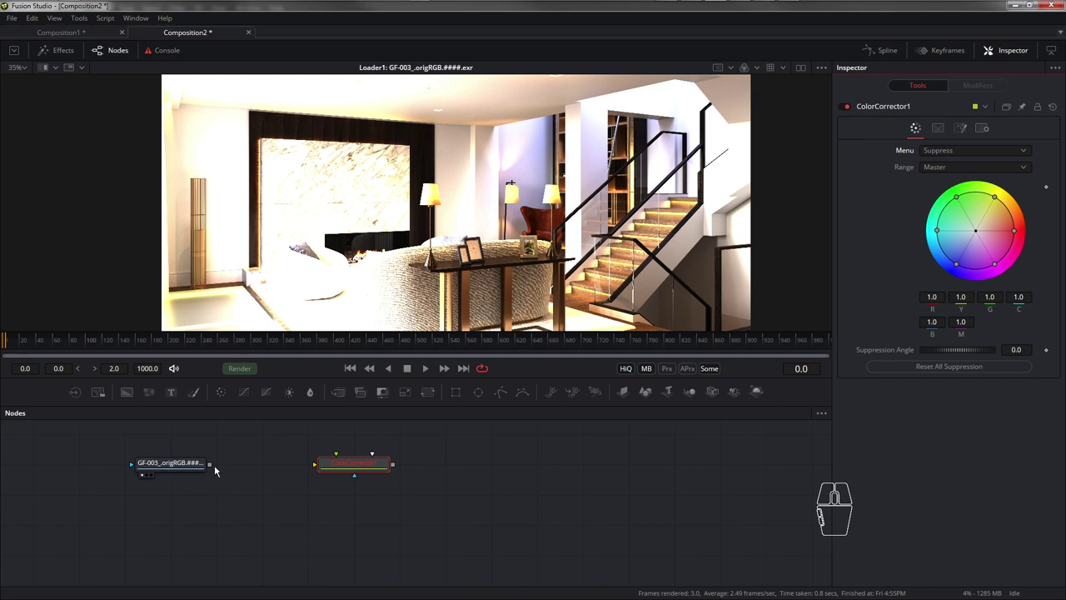
- Connect the Loader's output to the main image input of the Color Corrector node
left_click_drag(212, 465, 312, 504)
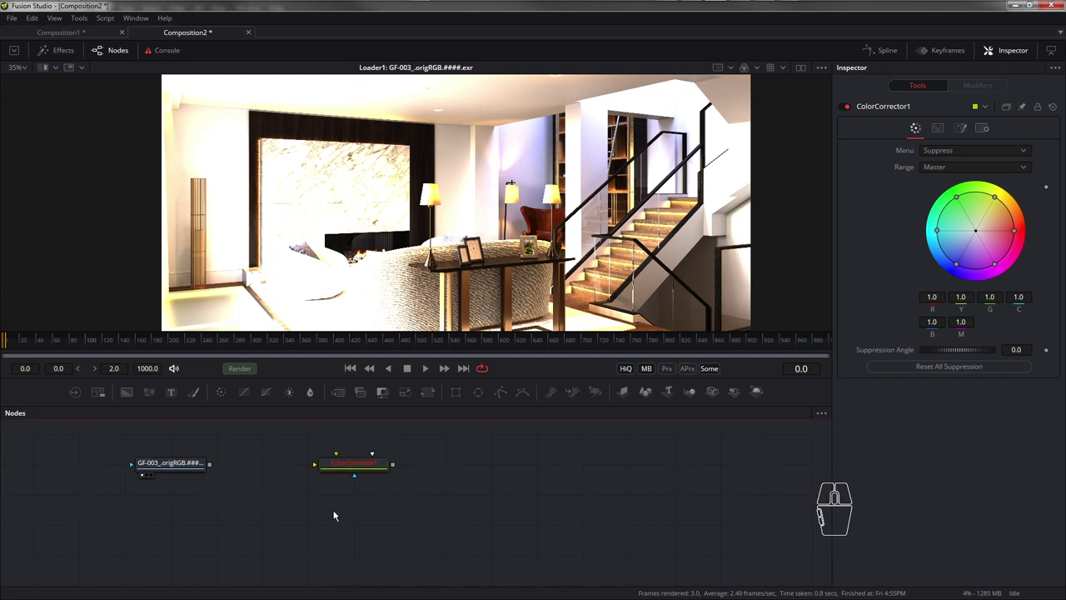
left_click(363, 475)
left_click_drag(210, 468, 315, 468)
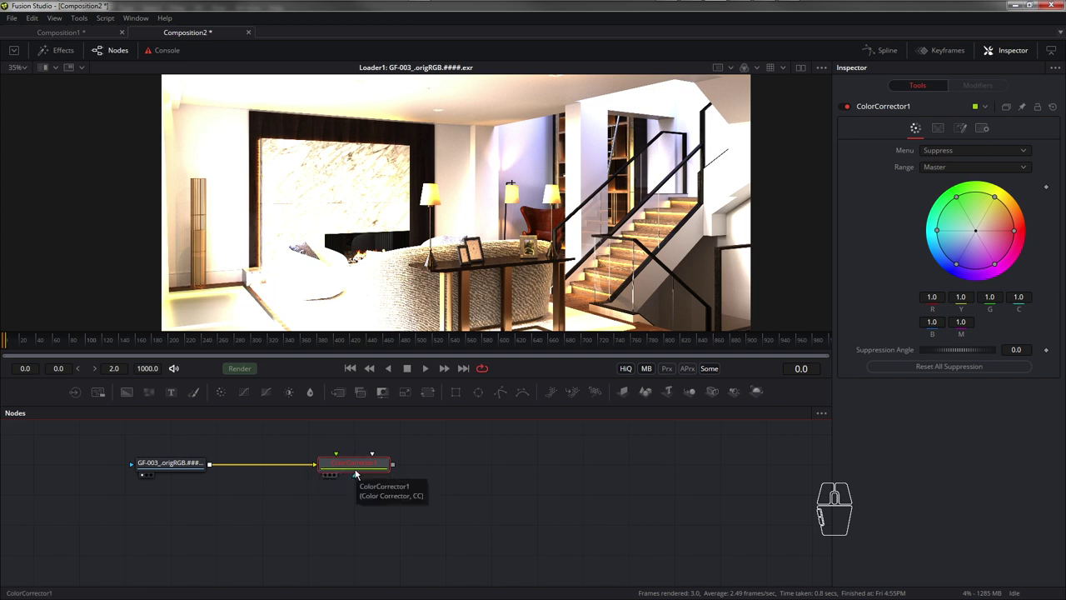
- Move the Color Corrector node farther away from the Loader in the node graph, keeping both nodes on the same row
left_click(275, 487)
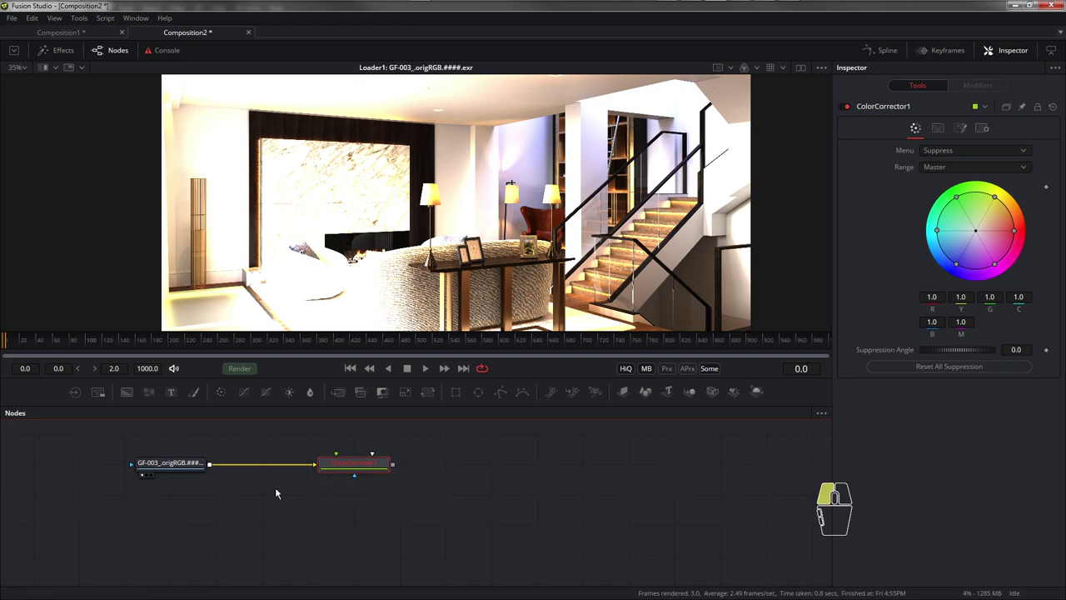
left_click_drag(213, 502, 240, 502)
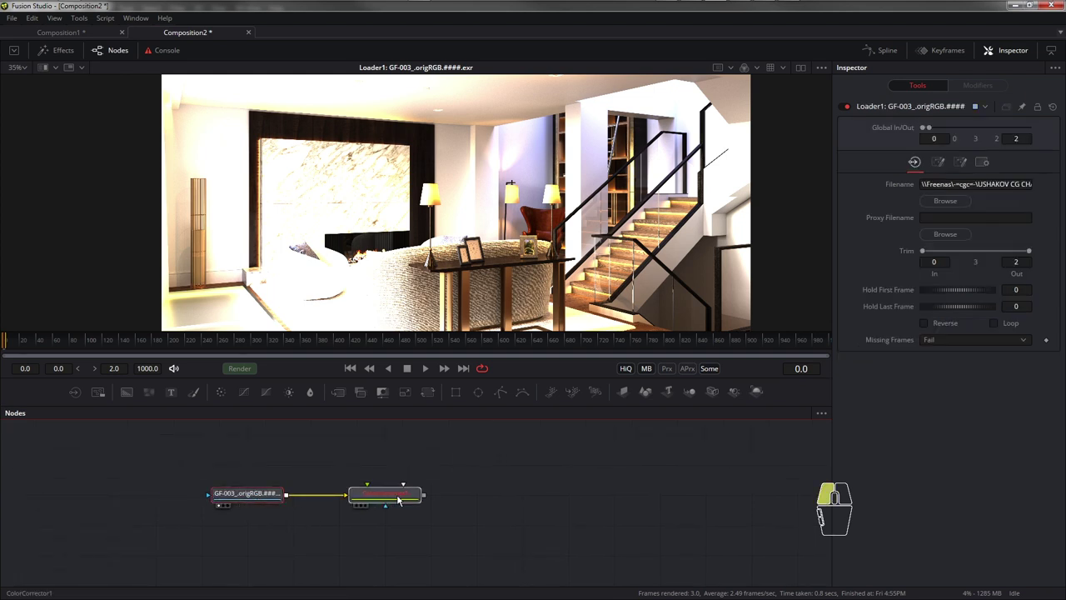
left_click_drag(382, 500, 418, 462)
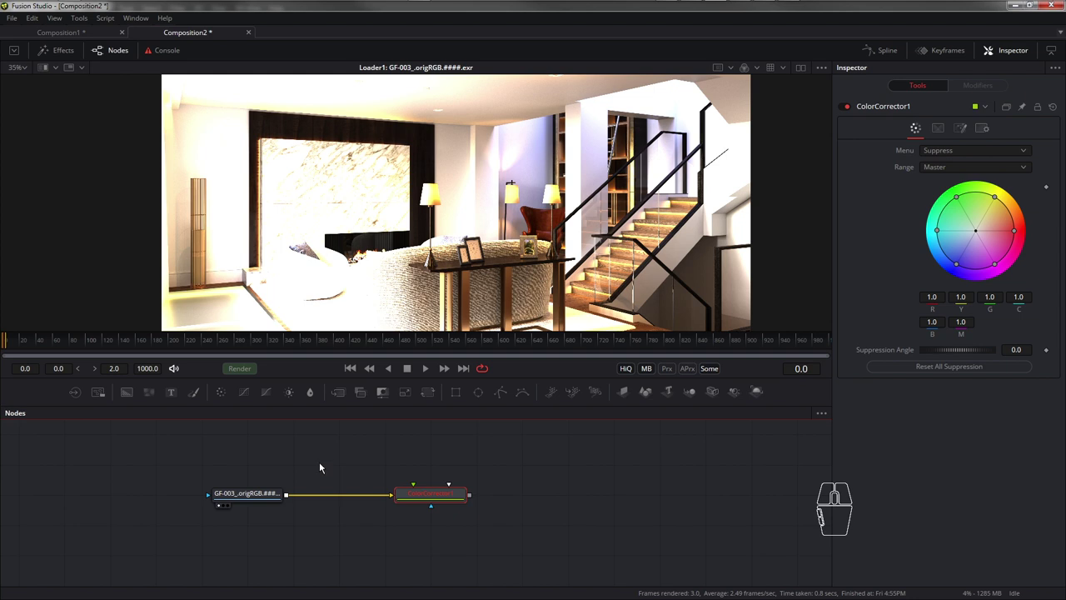
left_click(432, 508)
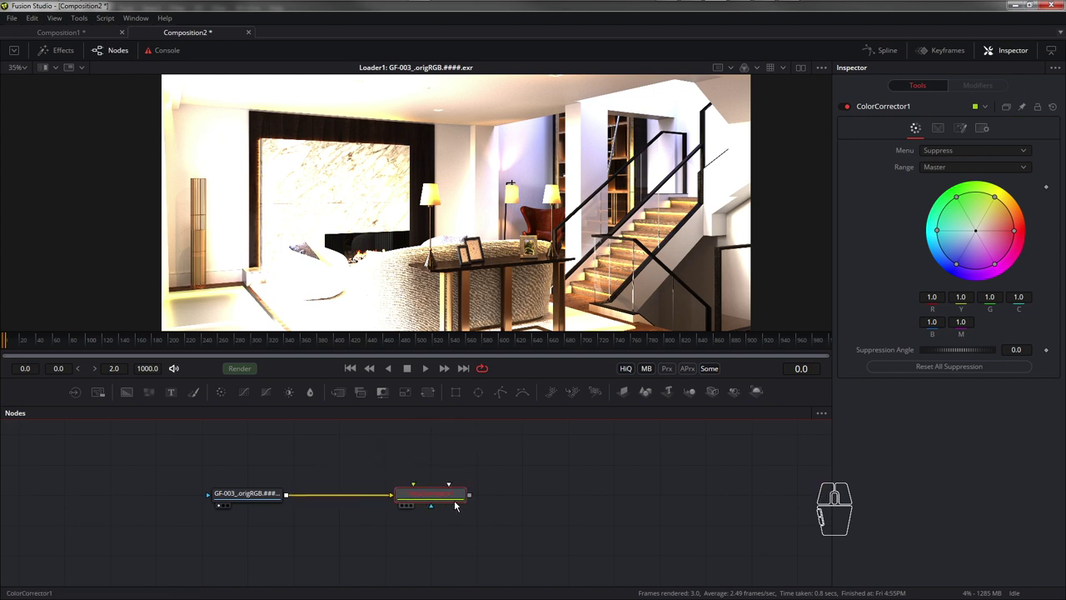
- Switch the Color Corrector to its Colors mode, set the master gain to 0.41 and display the node in the viewer
left_click(962, 150)
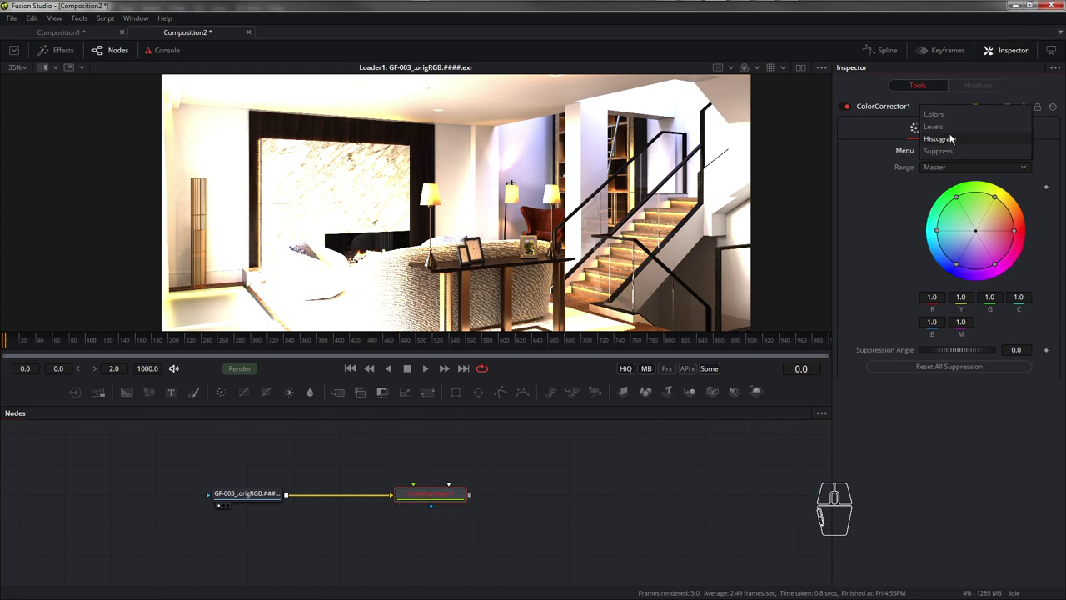
left_click(948, 115)
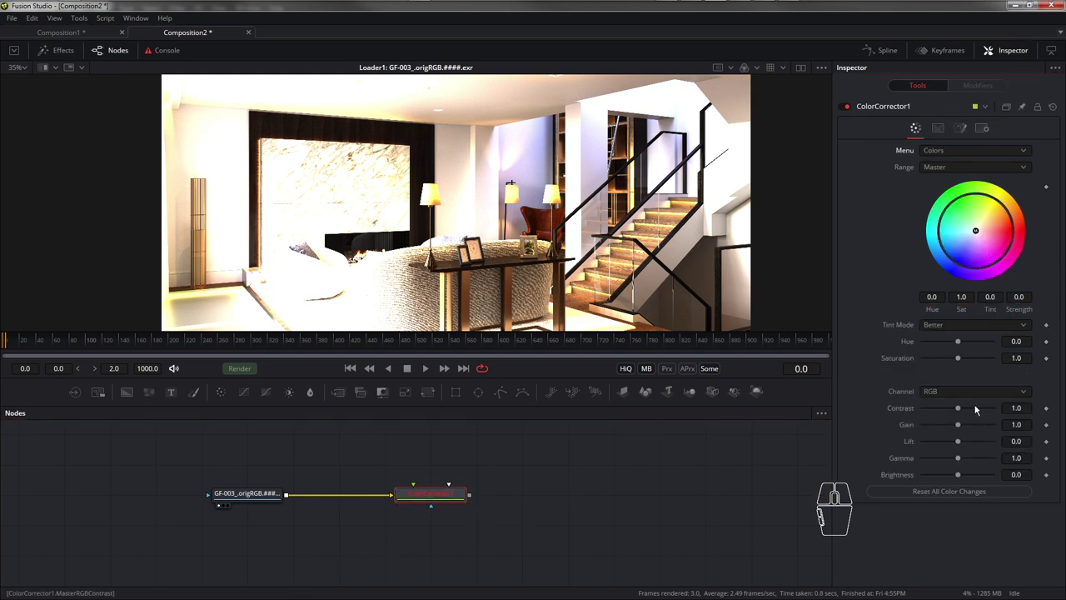
mouse_move(449, 495)
left_mouse_down()
mouse_move(450, 465)
mouse_move(439, 494)
left_mouse_up()
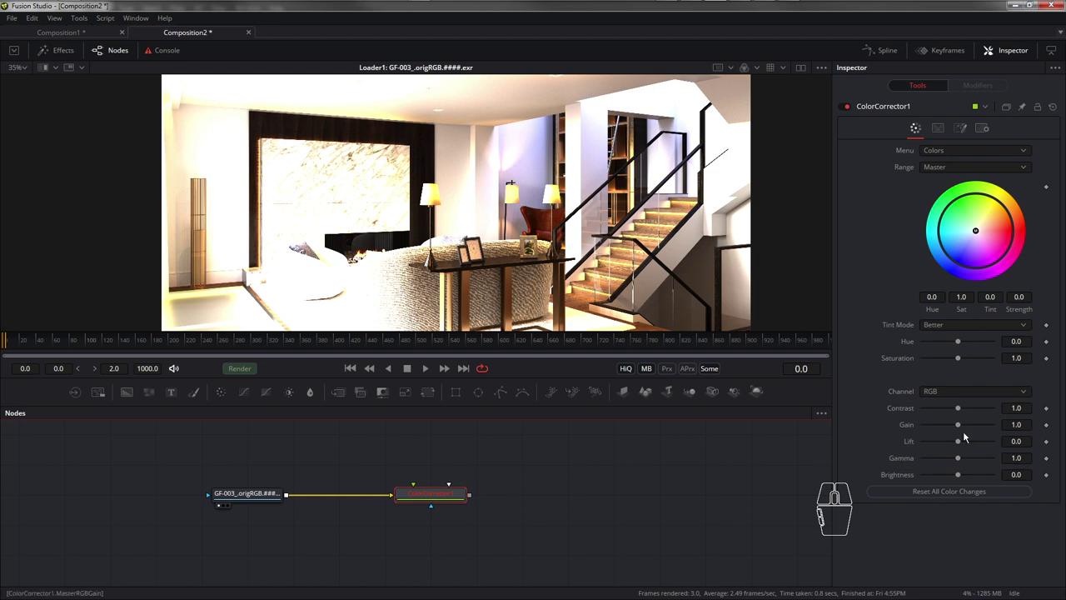
left_click_drag(960, 427, 937, 424)
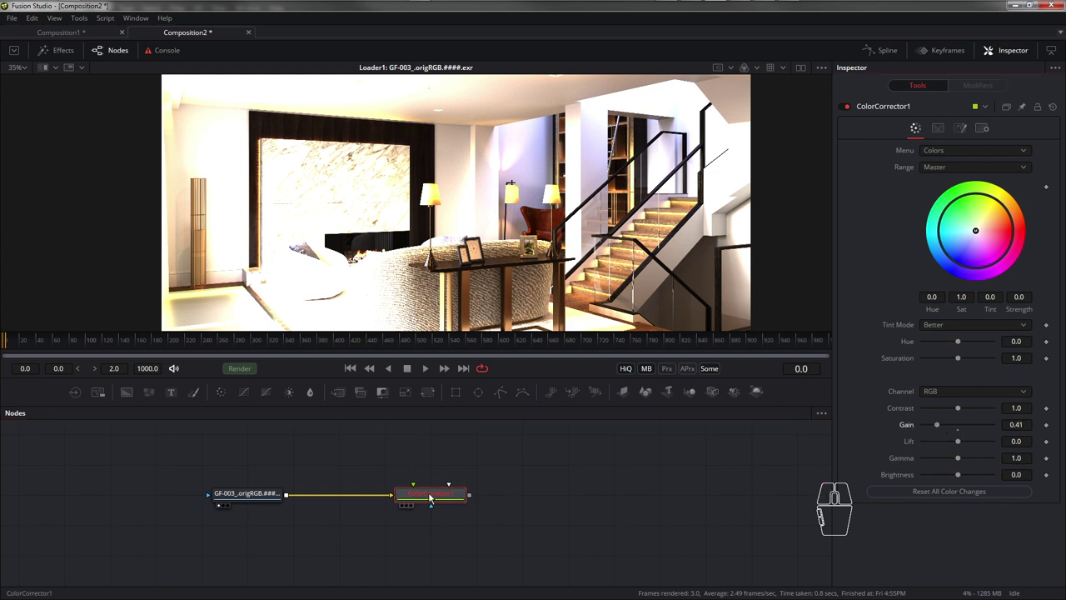
key("1")
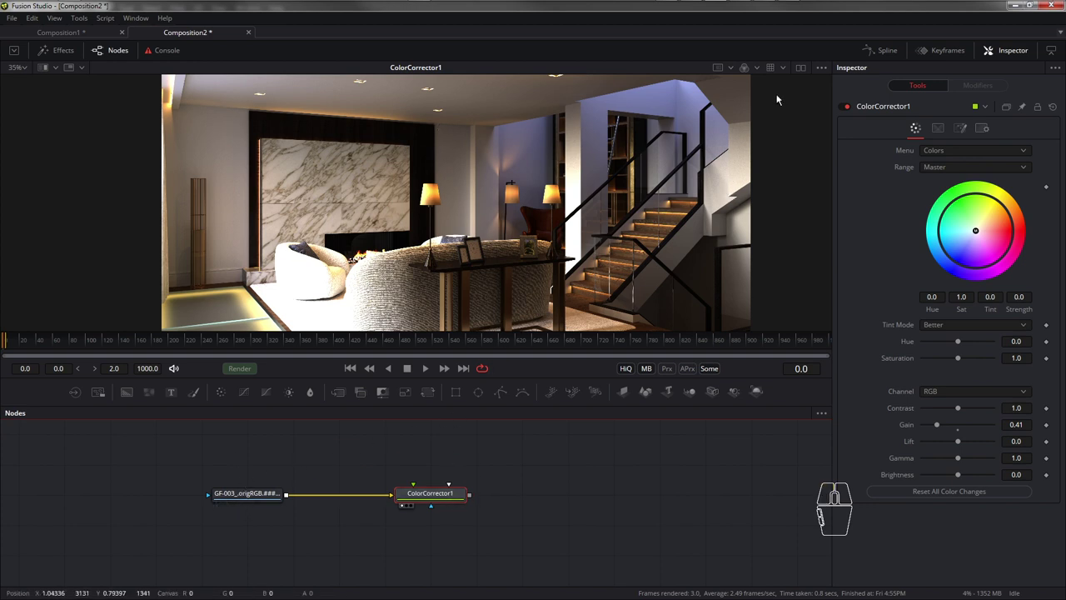
- Open a second viewer showing the Color Corrector and fit the images to both viewers
left_click(800, 70)
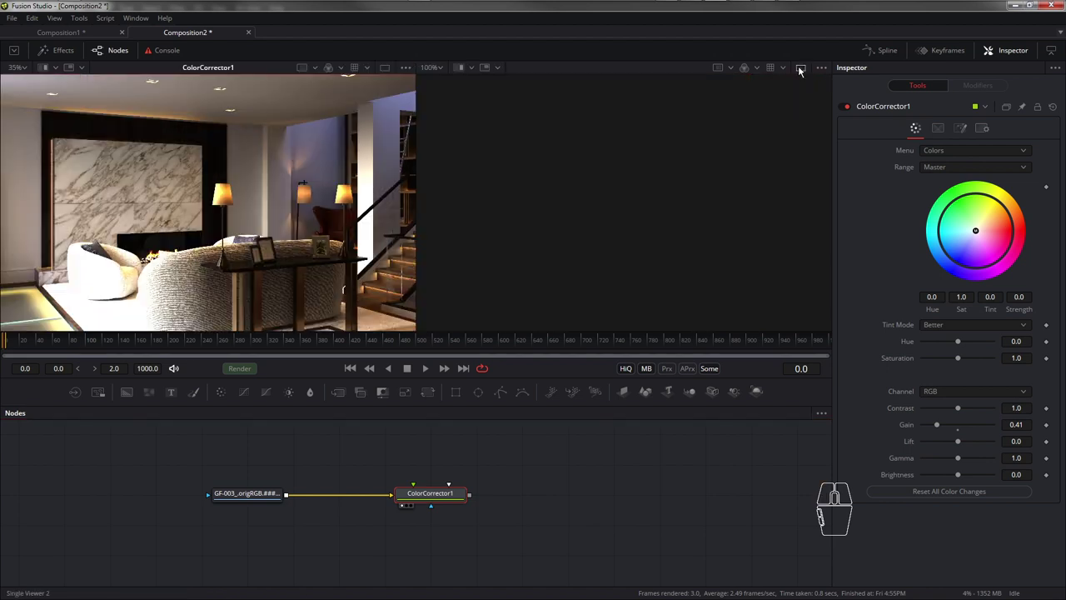
left_click_drag(437, 491, 683, 278)
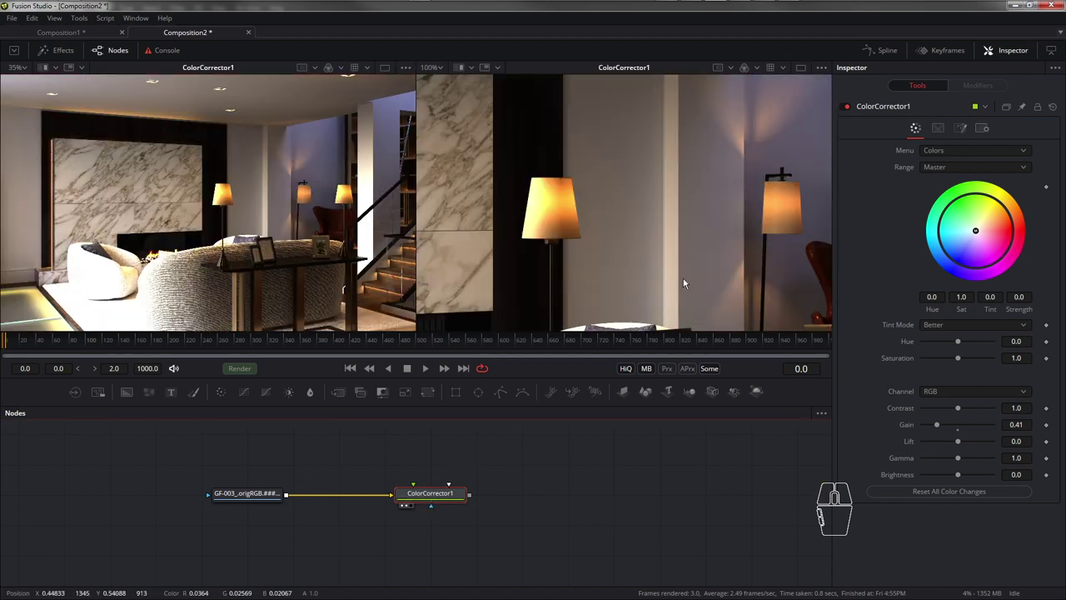
left_click(431, 68)
left_click(437, 83)
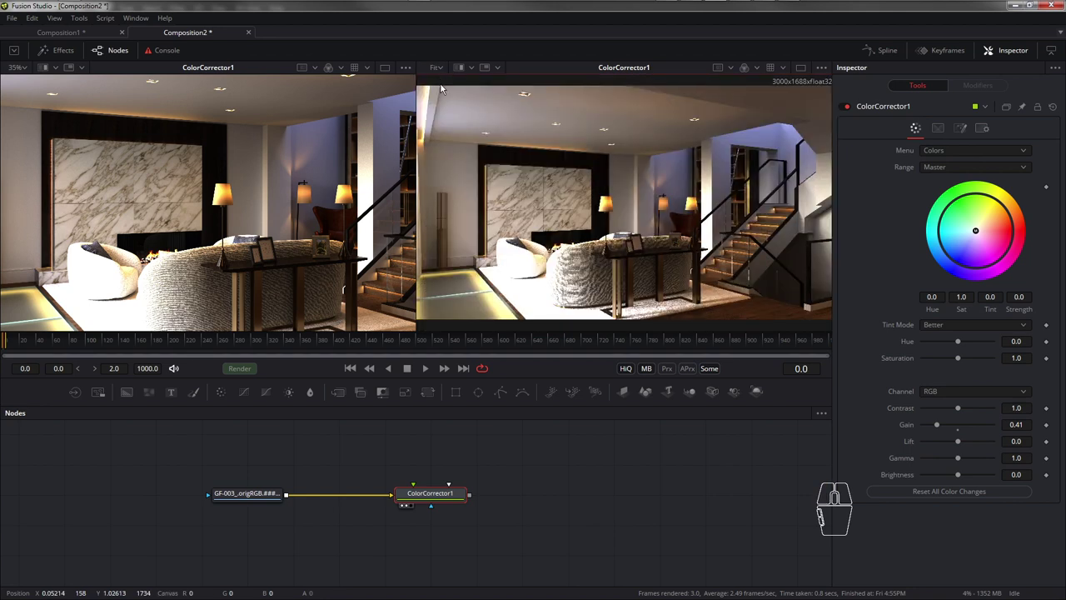
left_click(16, 67)
left_click(20, 80)
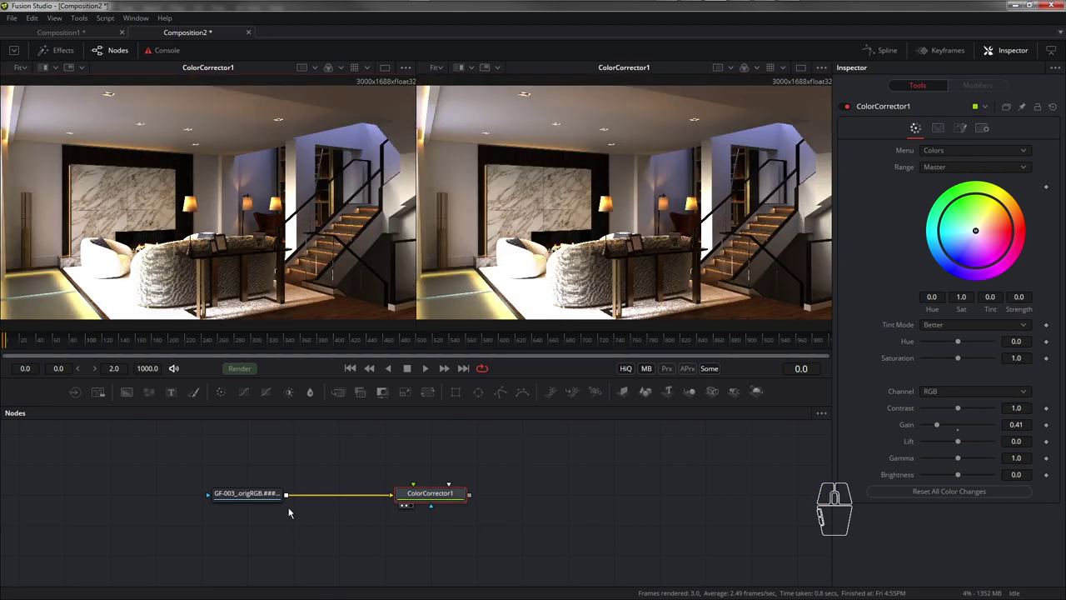
- Show the Loader's image beside the Color Corrector's image for comparison and set the gain to 0.28
key("1")
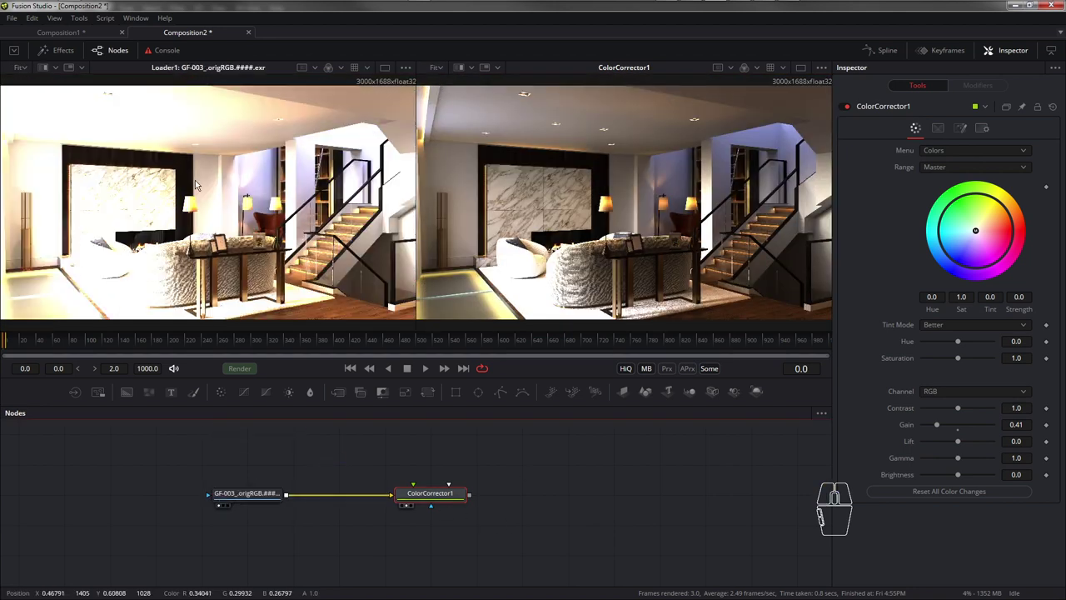
left_click(444, 487)
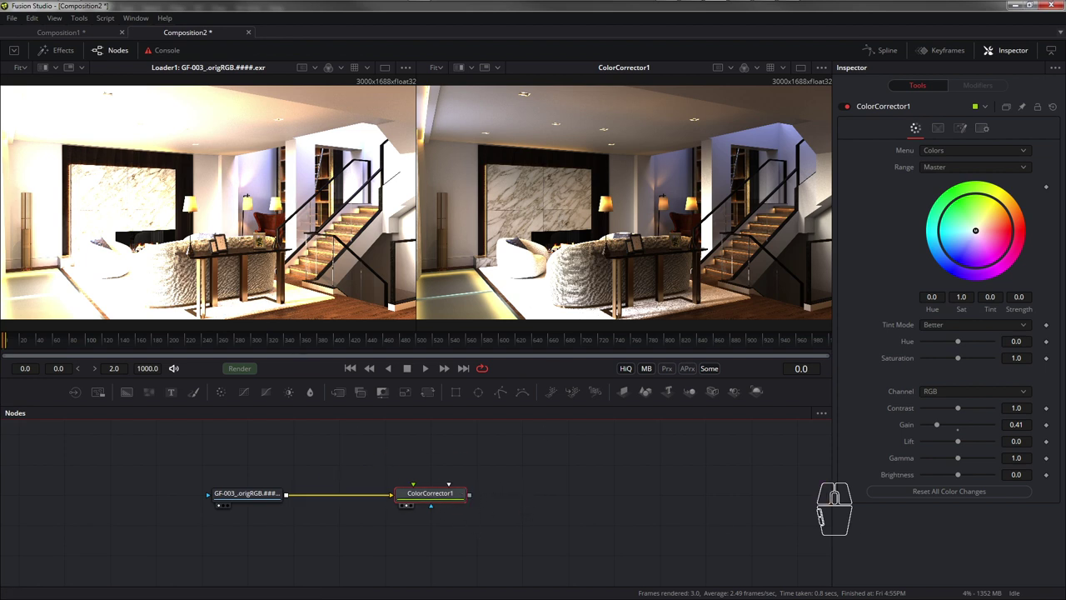
mouse_move(938, 427)
left_mouse_down()
mouse_move(922, 428)
mouse_move(932, 424)
left_mouse_up()
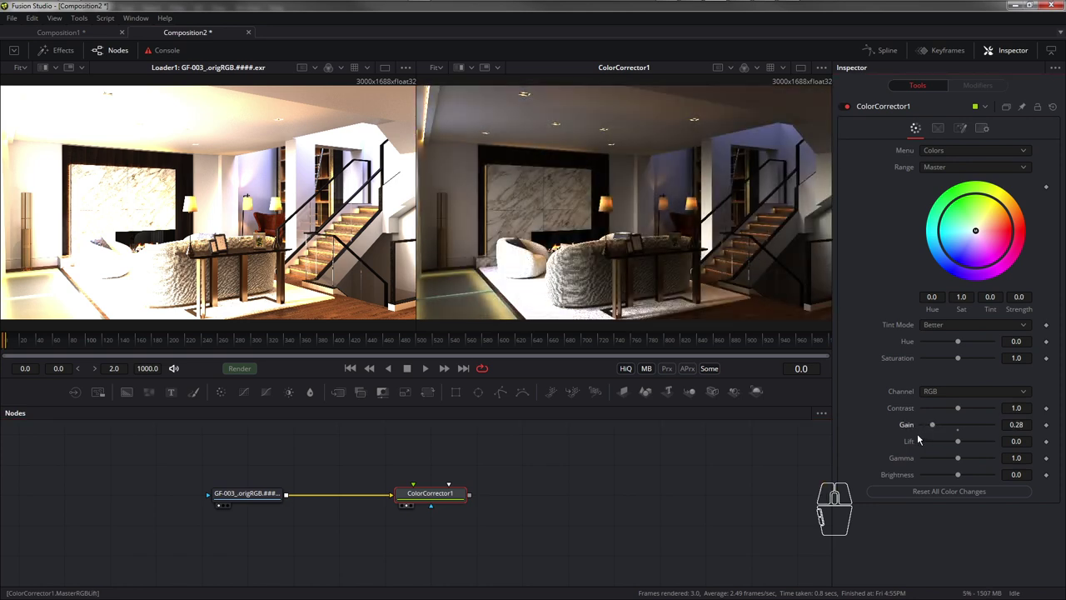
- Return to a single viewer and compare the Loader with the Color Corrector in a split wipe view
left_click(384, 67)
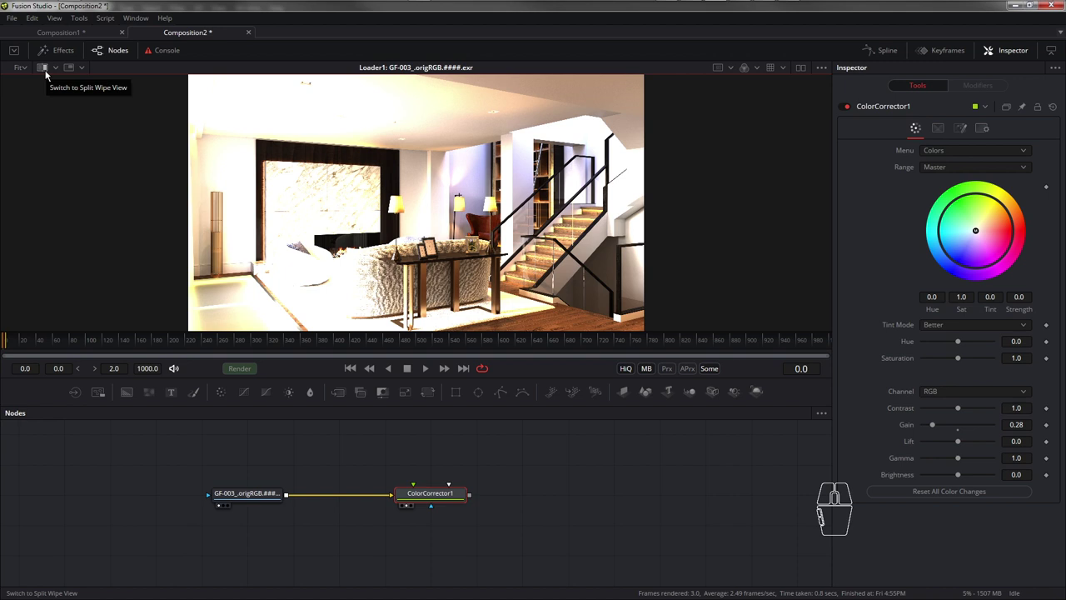
left_click(43, 69)
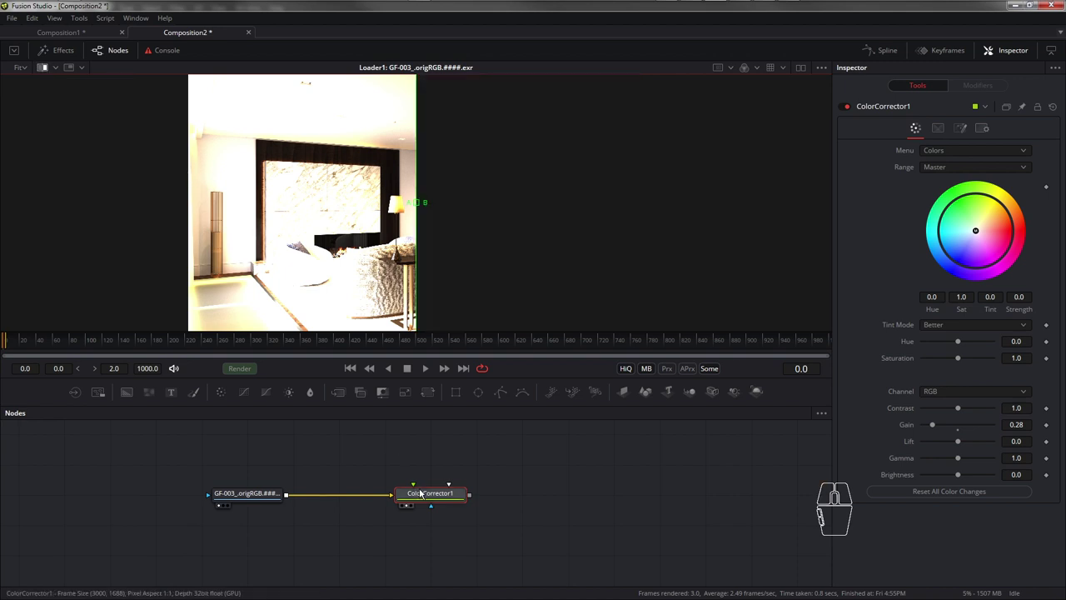
left_click(447, 498)
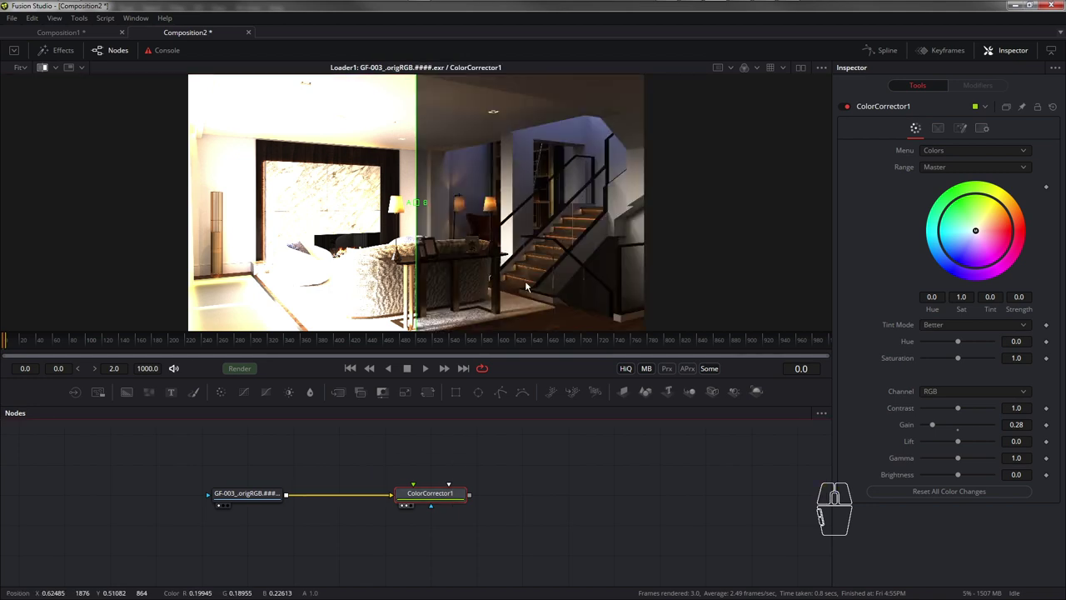
- Set the Color Corrector's gain to 0.56 and compare it with the Loader's image by shifting the wipe line
left_click_drag(417, 202, 311, 202)
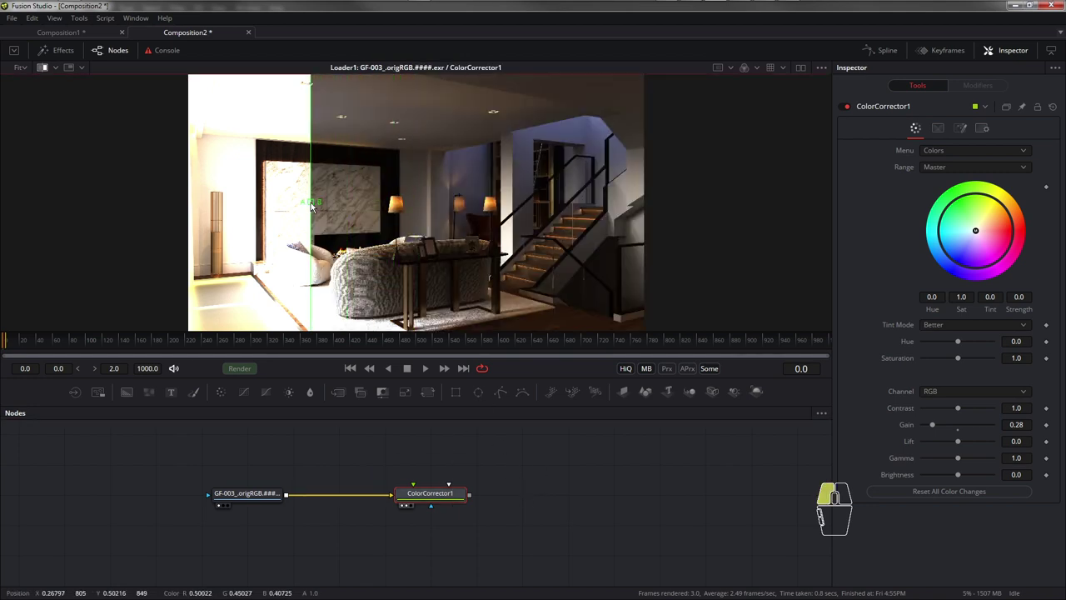
left_click_drag(932, 426, 943, 425)
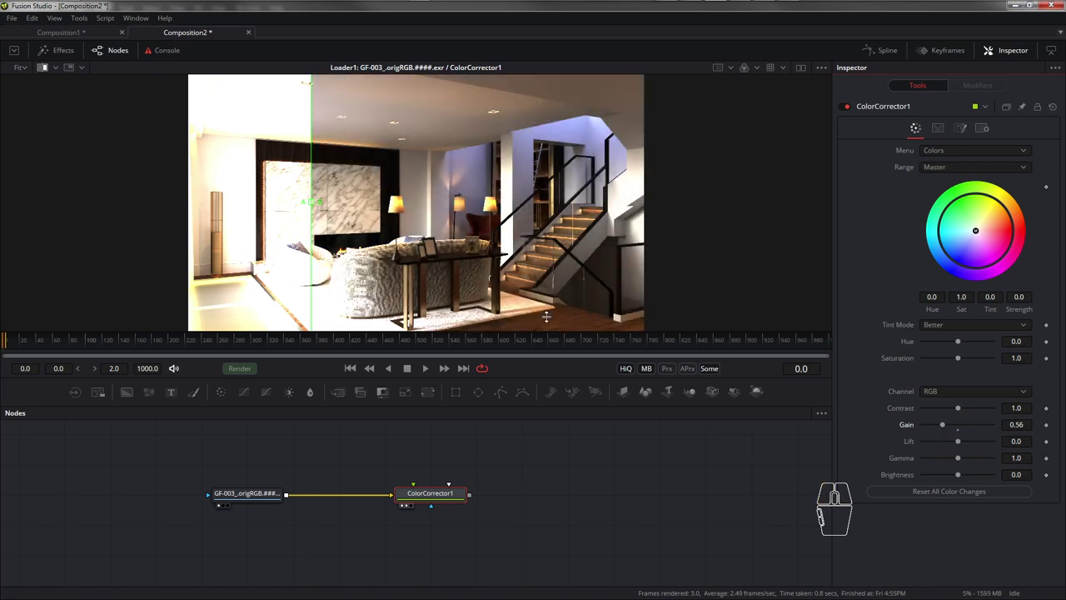
left_click_drag(312, 207, 518, 212)
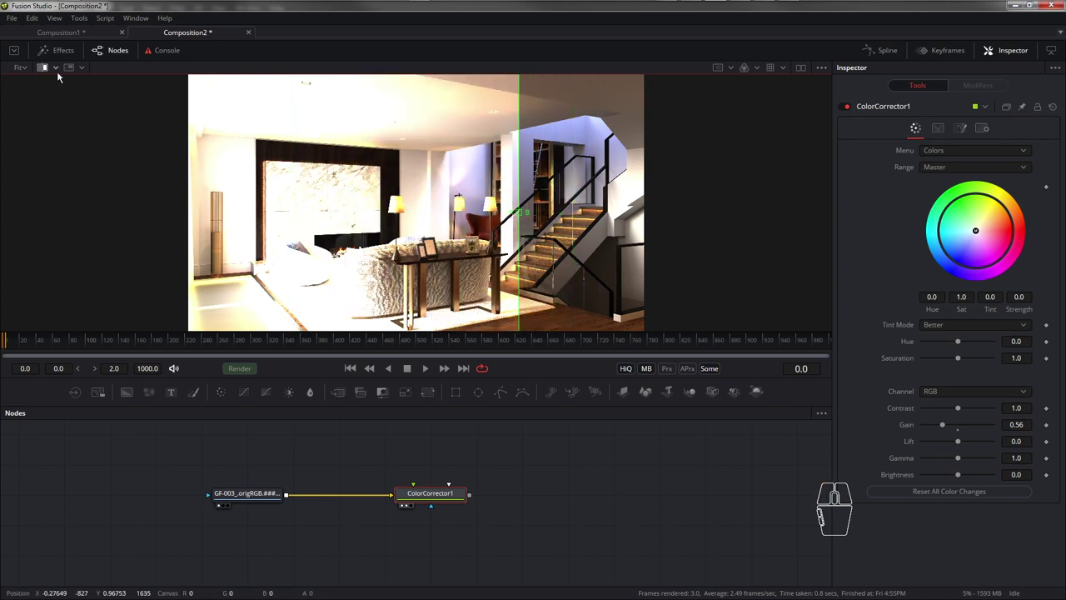
- Display the Color Corrector's result alone without the split wipe and go to frame 2
left_click(45, 69)
left_click(412, 484)
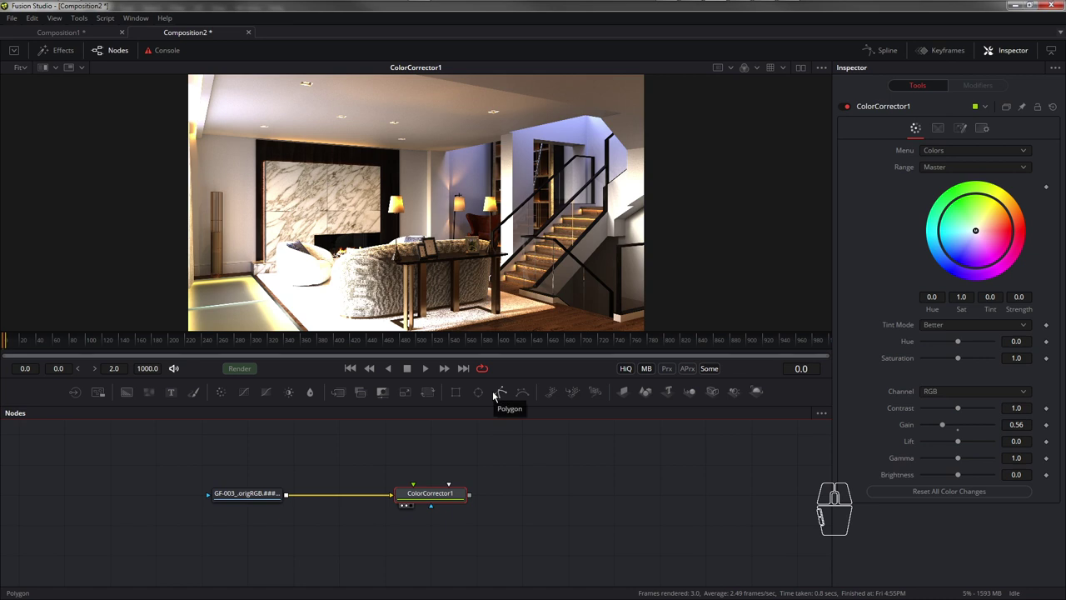
left_click(442, 369)
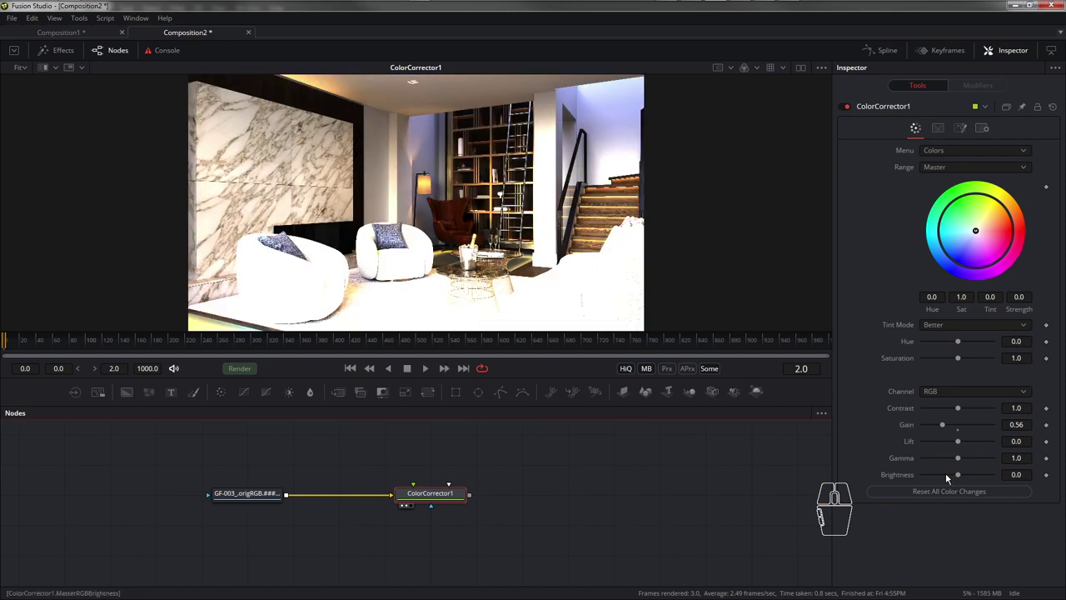
- Set the Color Corrector's master gain to 0.25
left_click(1017, 425)
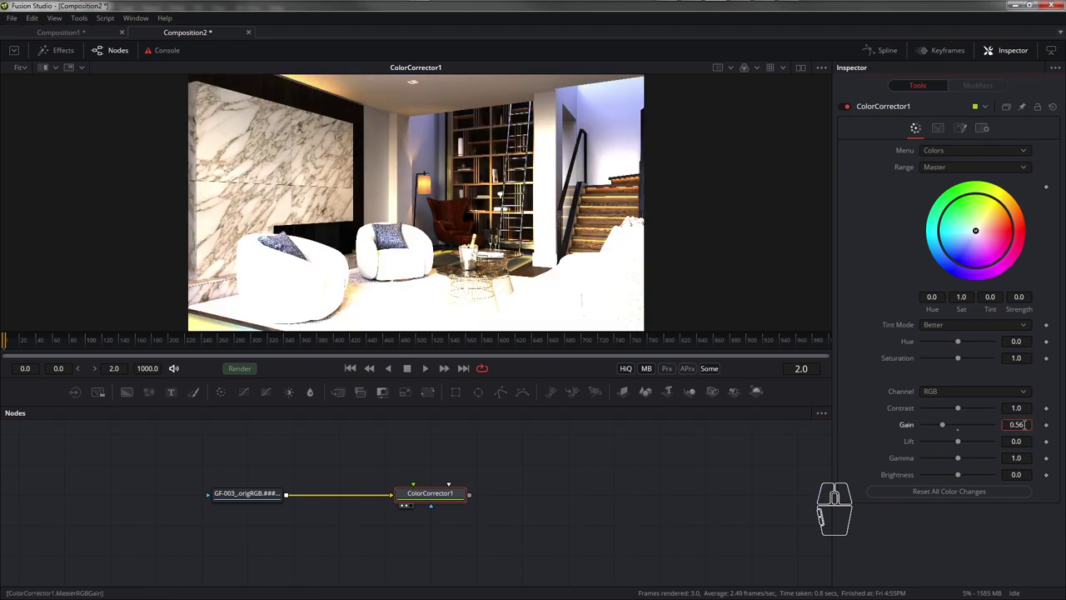
key("BackSpace")
key("BackSpace")
type("25")
key("Return")
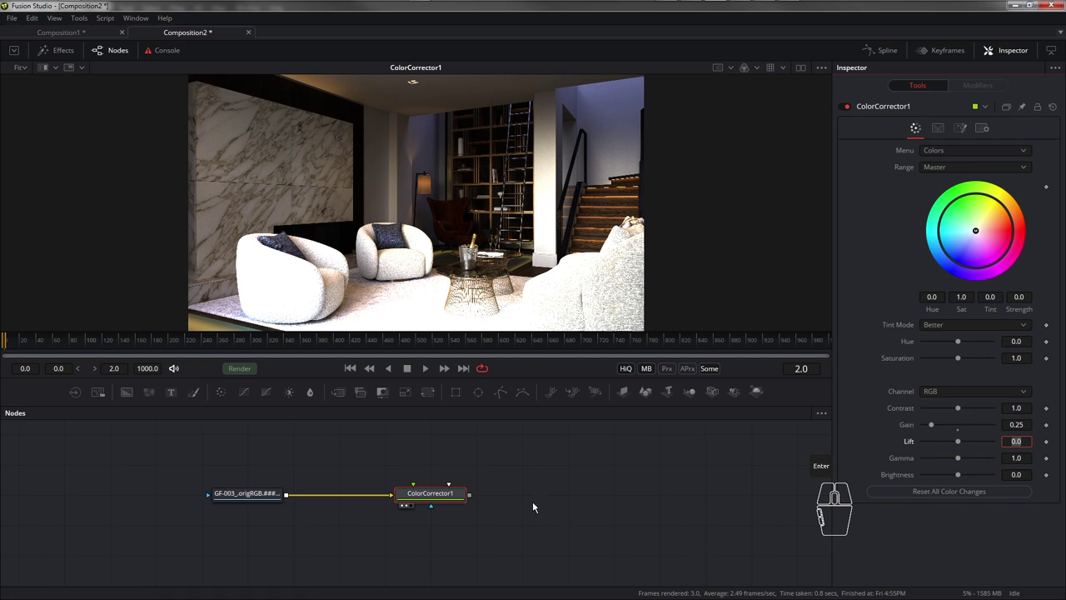
- Add an unconnected OCIO Colorspace node and place it beside the Color Corrector, on the side away from the Loader
left_click_drag(533, 507, 512, 509)
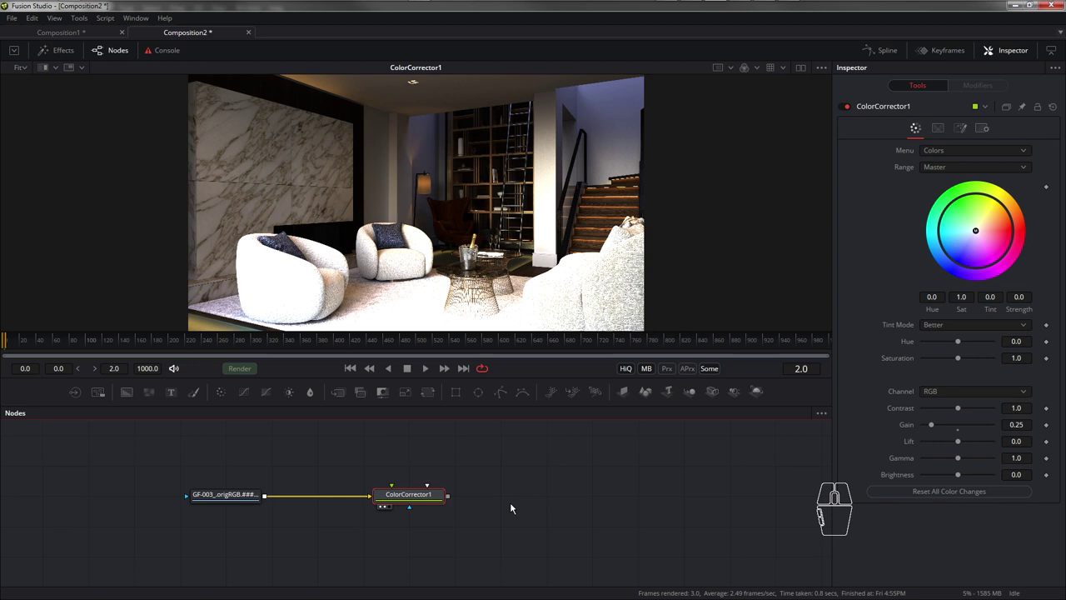
left_click_drag(511, 508, 437, 503)
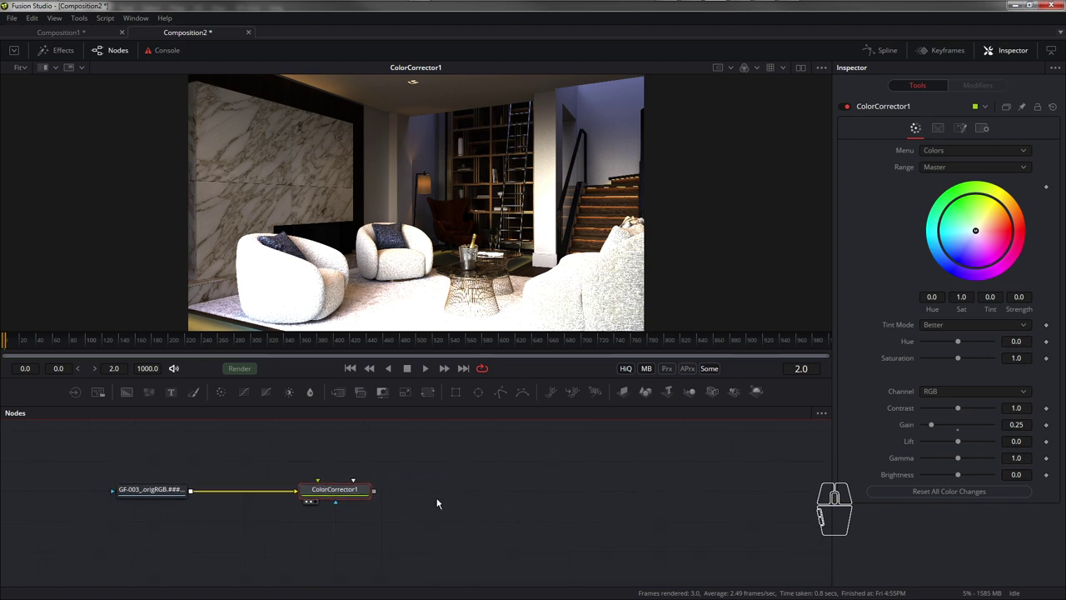
right_click(528, 504)
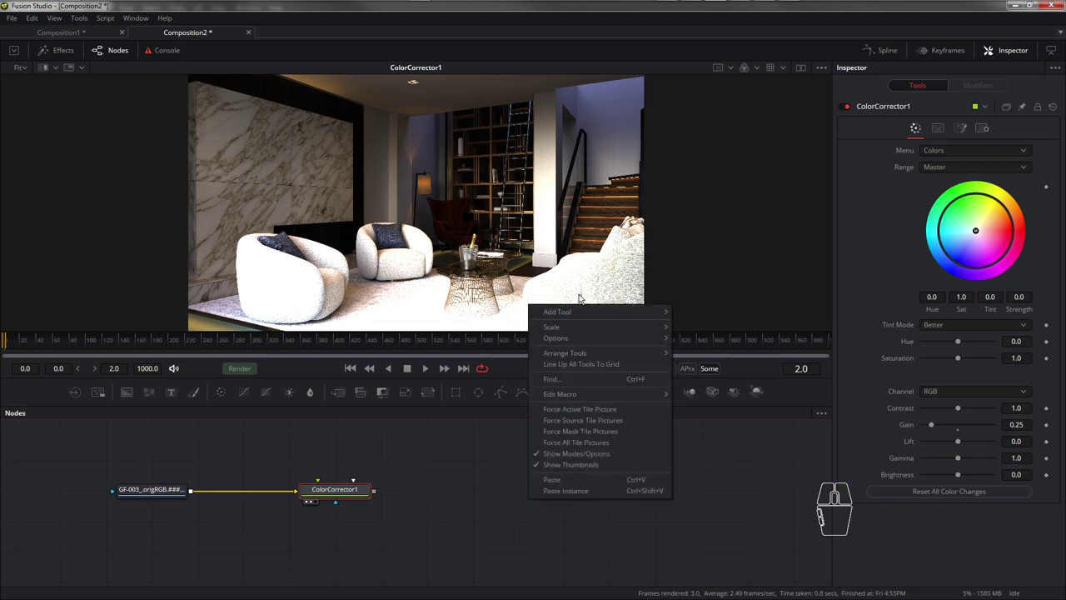
mouse_move(583, 313)
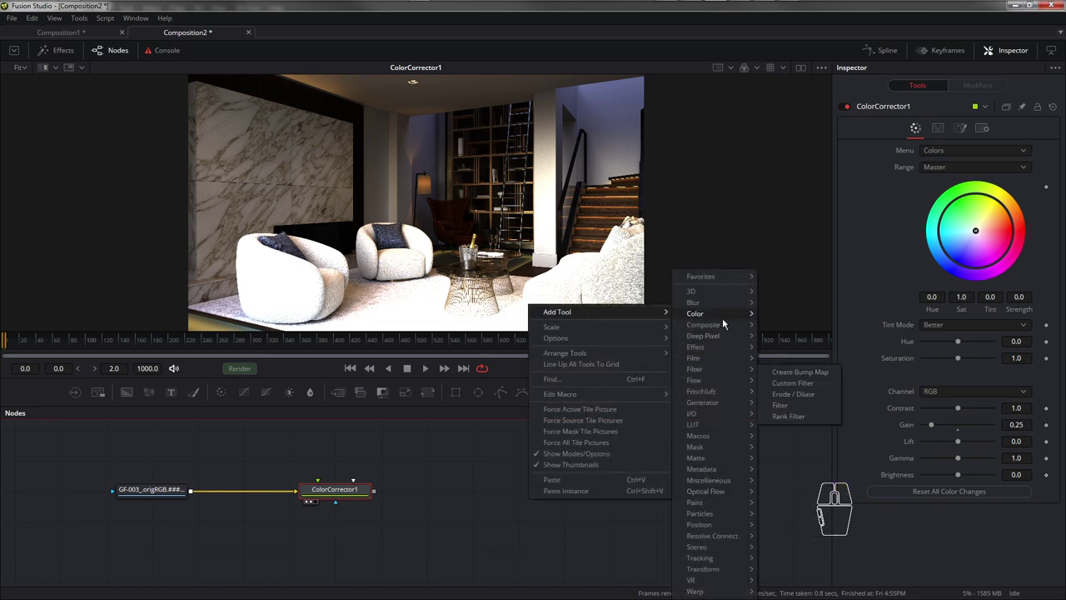
mouse_move(721, 314)
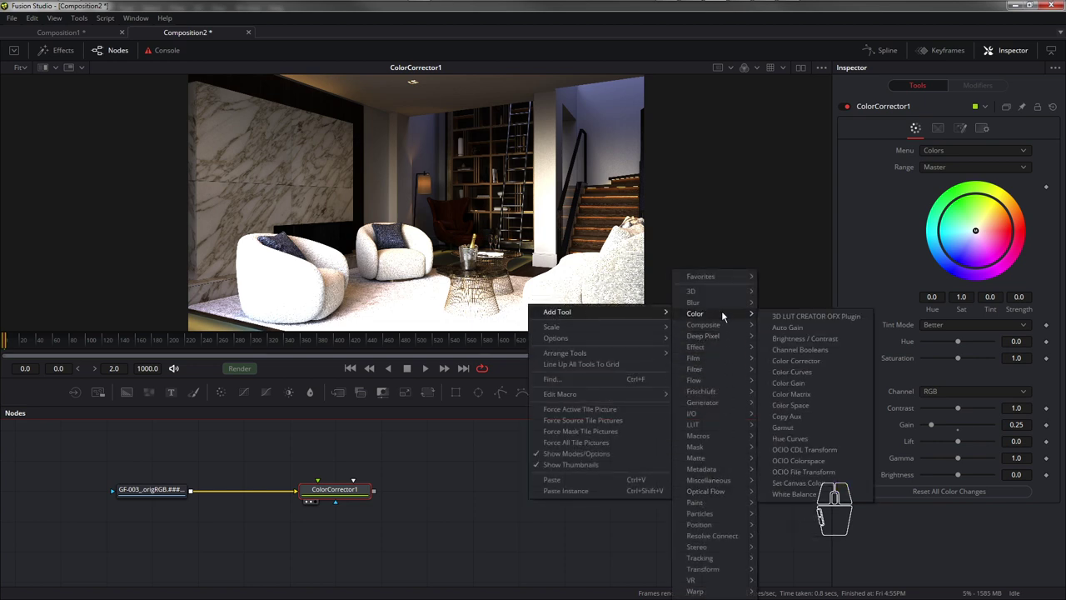
left_click(812, 461)
left_click_drag(519, 500, 474, 500)
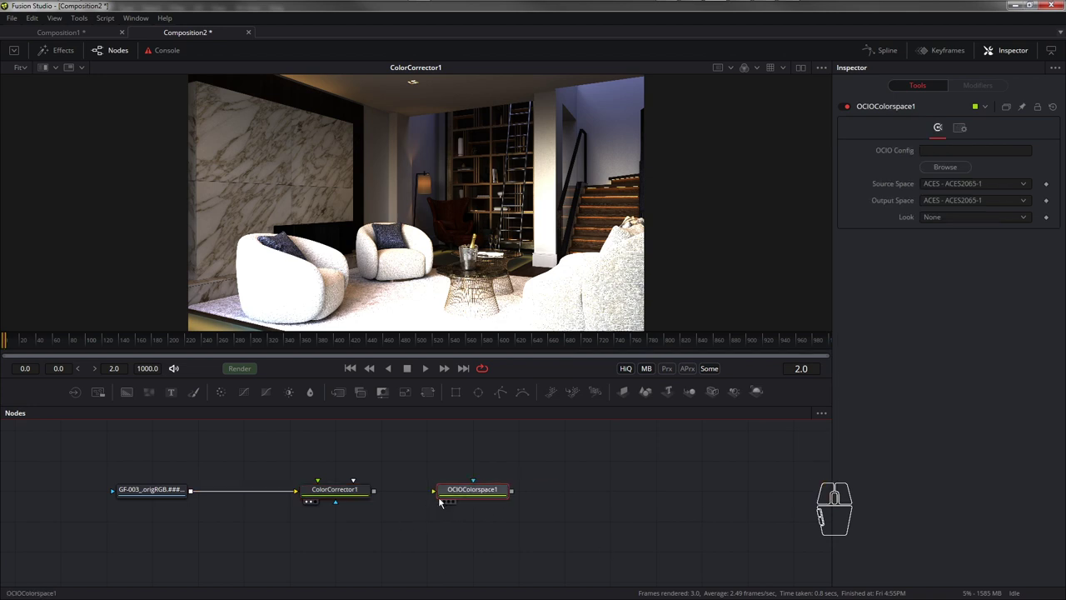
- Set the OCIO Colorspace node's source space to ACES - ACEScg and its output space to Output - Rec.709
left_click(971, 189)
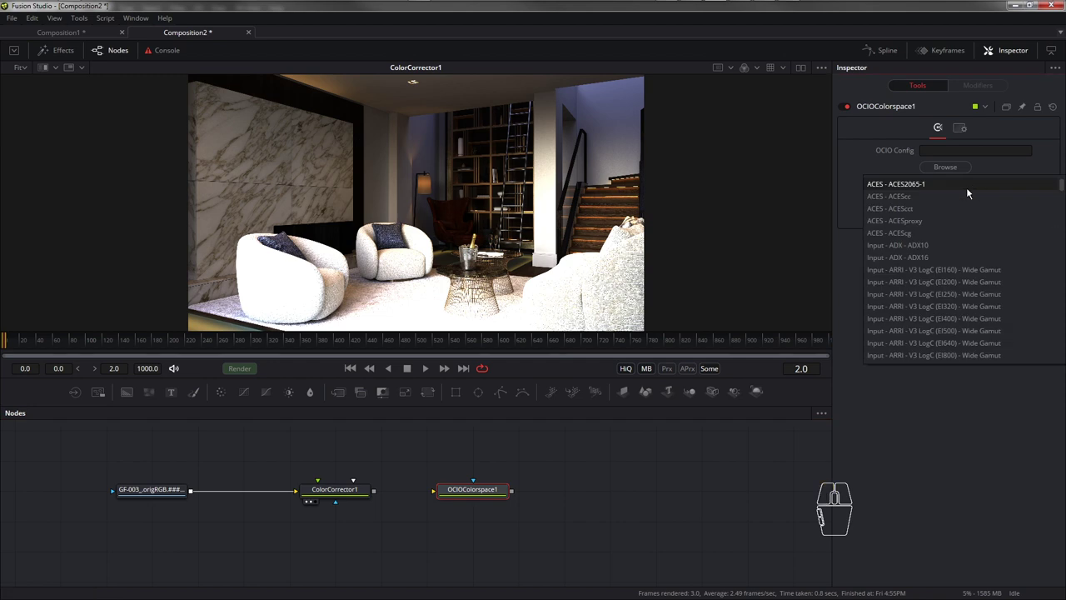
left_click(883, 237)
left_click(968, 205)
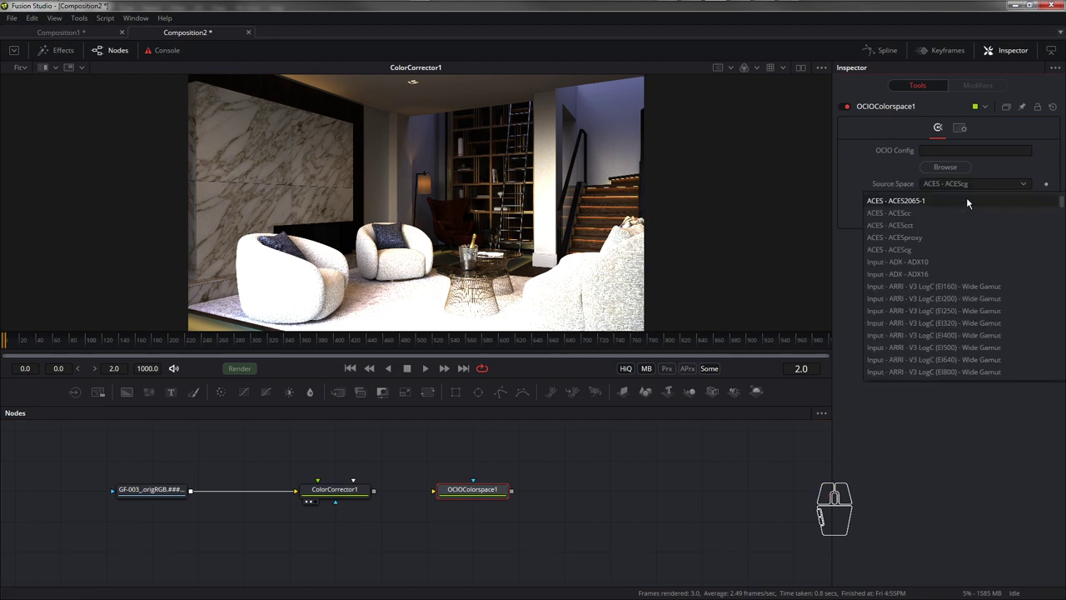
scroll(962, 266, "down", 4)
scroll(912, 358, "down", 1)
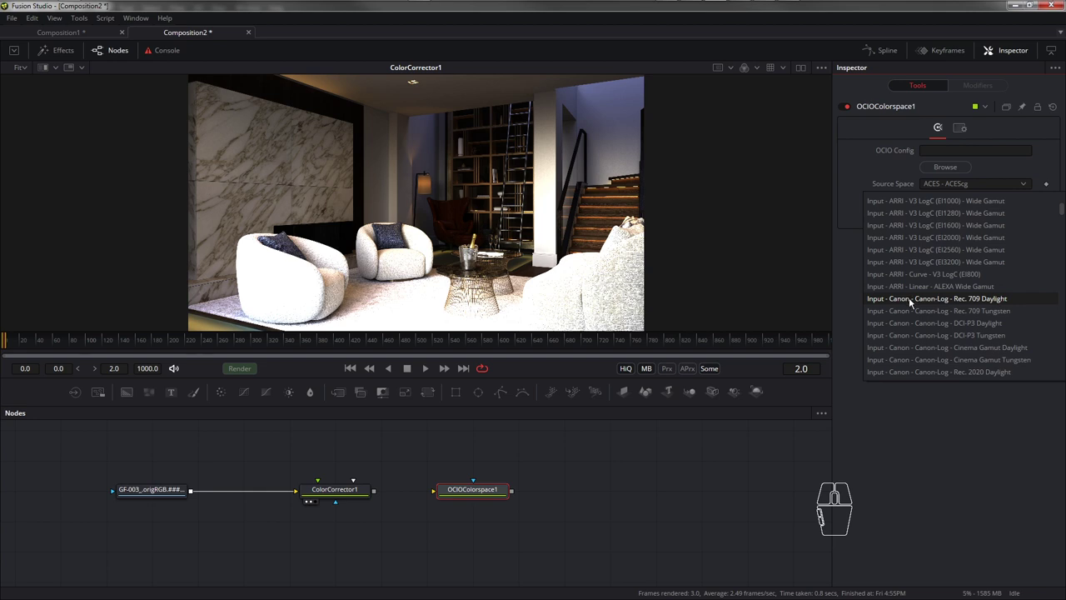
scroll(910, 305, "down", 10)
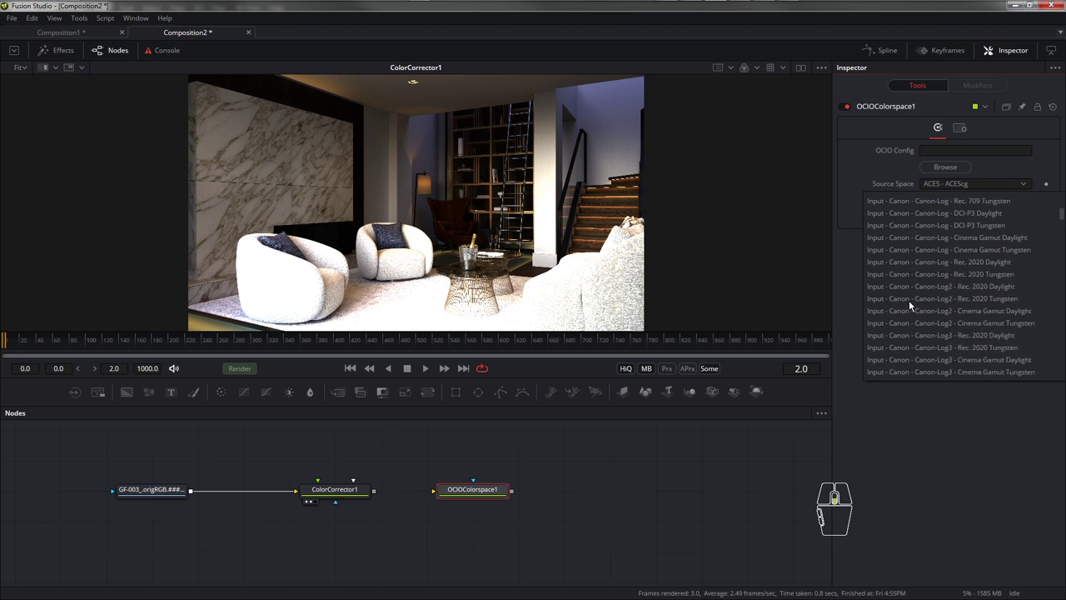
scroll(910, 305, "down", 10)
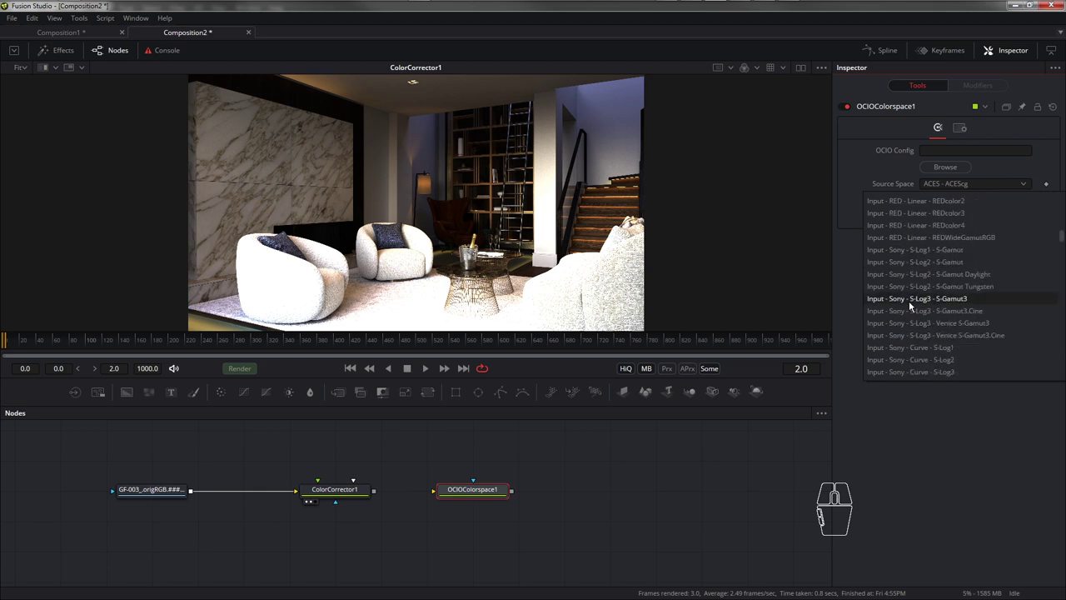
scroll(909, 310, "down", 3)
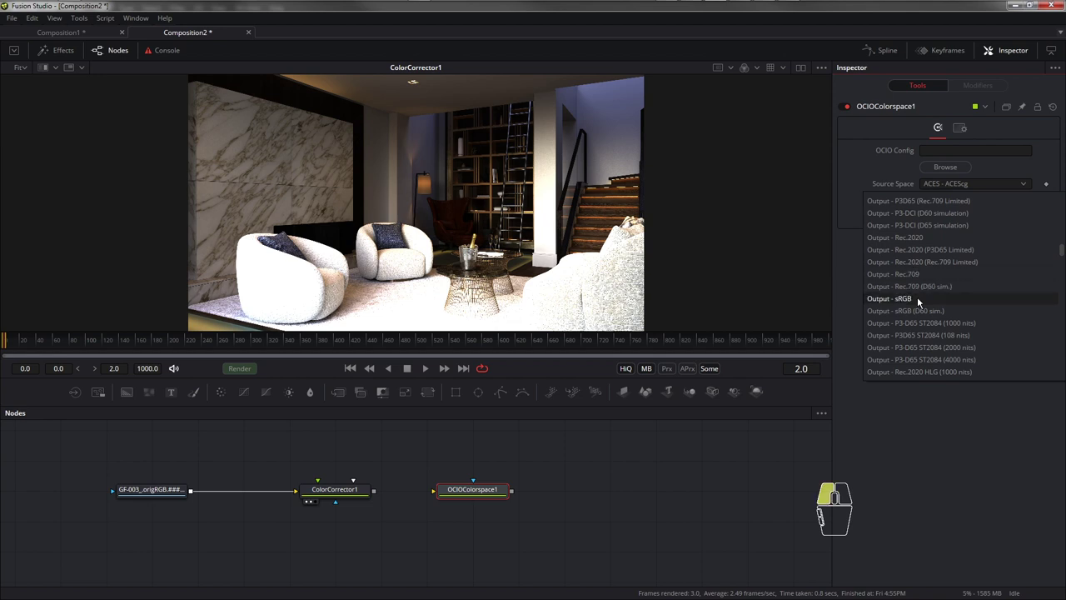
left_click(919, 298)
left_click(957, 202)
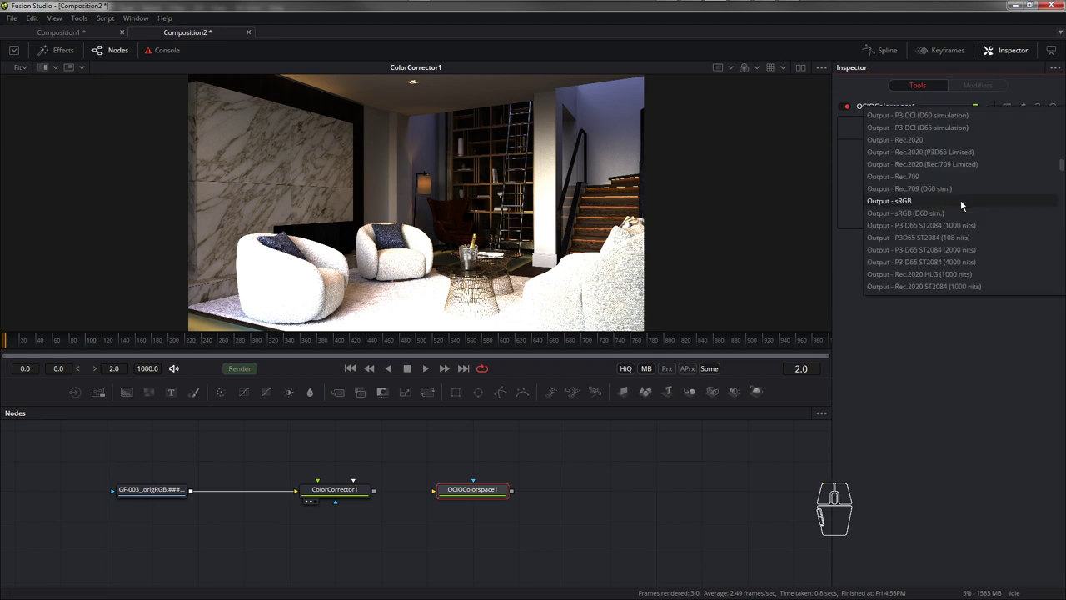
left_click(933, 174)
- Connect the Color Corrector's output to the OCIO Colorspace node and display the converted result in the viewer
left_click_drag(374, 492, 441, 491)
left_click(473, 497)
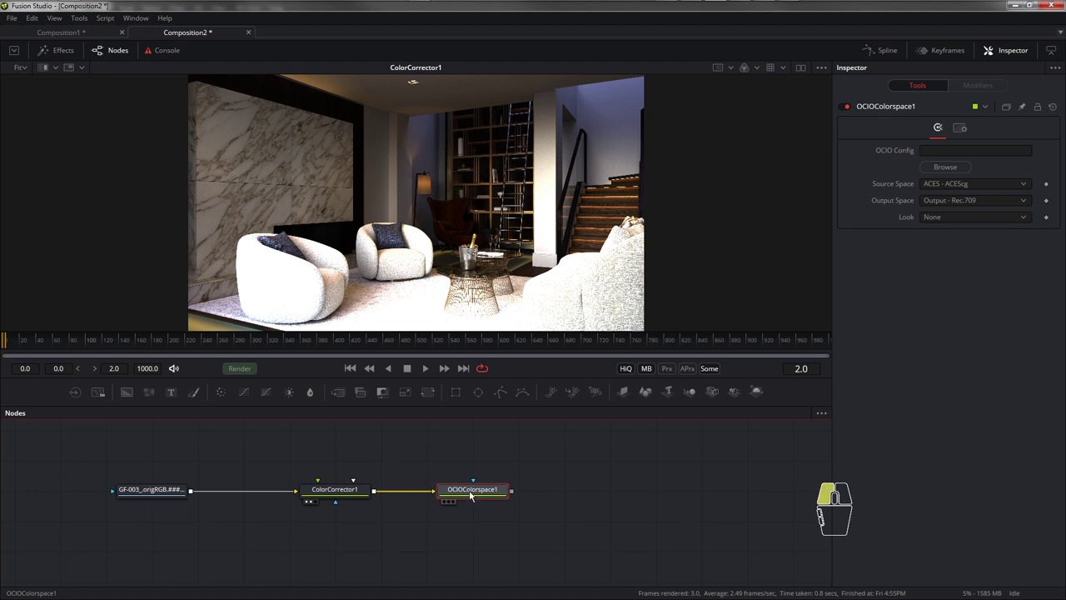
key("1")
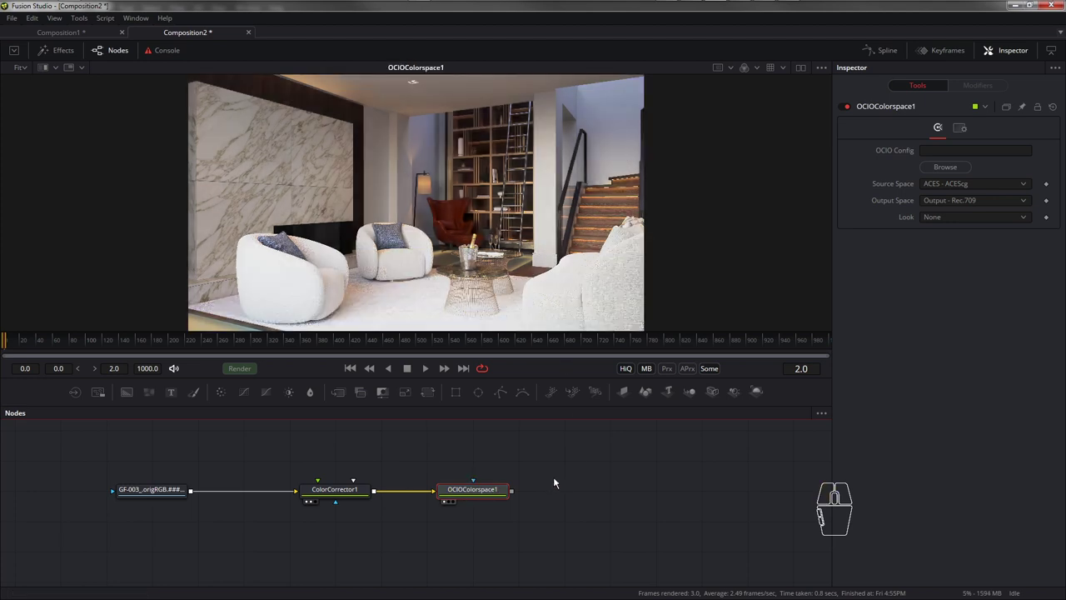
- Pull the Color Corrector out of the node chain to compare the uncorrected conversion, and reinsert it before the OCIO Colorspace node
left_click(329, 496)
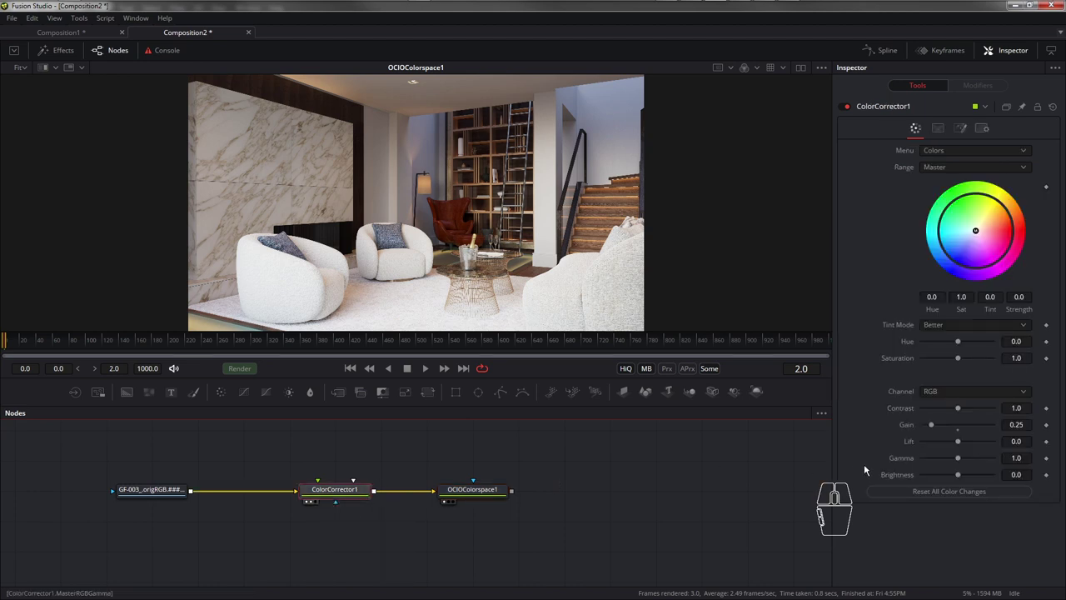
left_click_drag(344, 498, 344, 469)
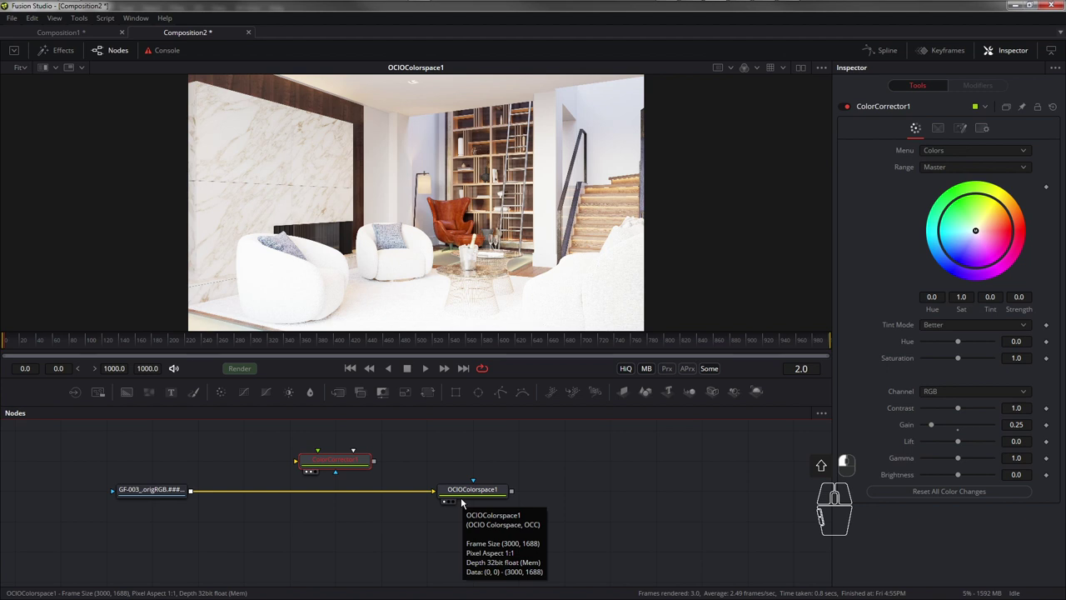
mouse_move(328, 464)
left_mouse_down()
mouse_move(334, 523)
mouse_move(334, 463)
left_mouse_up()
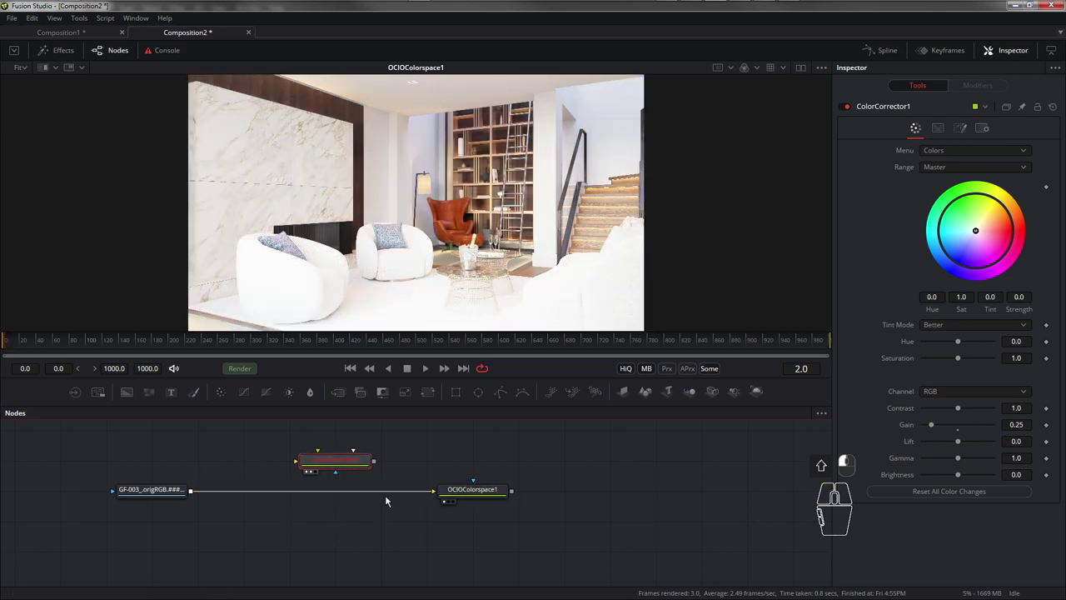
left_click_drag(331, 458, 328, 499)
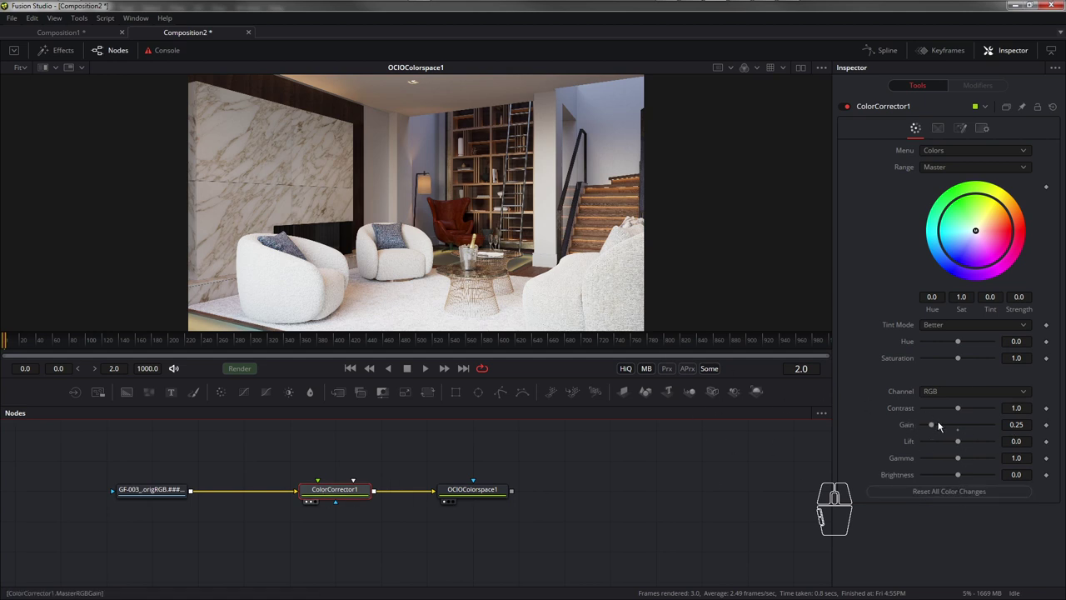
- Give the viewer more height and show an enlarged histogram overlay over the converted image
scroll(463, 280, "down", 1)
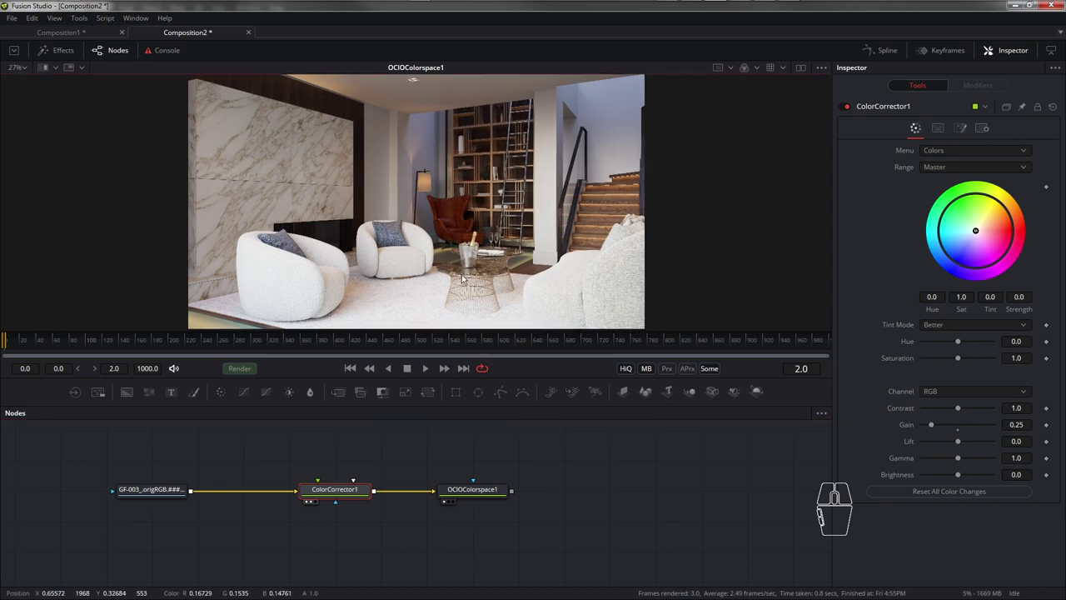
scroll(463, 280, "up", 1)
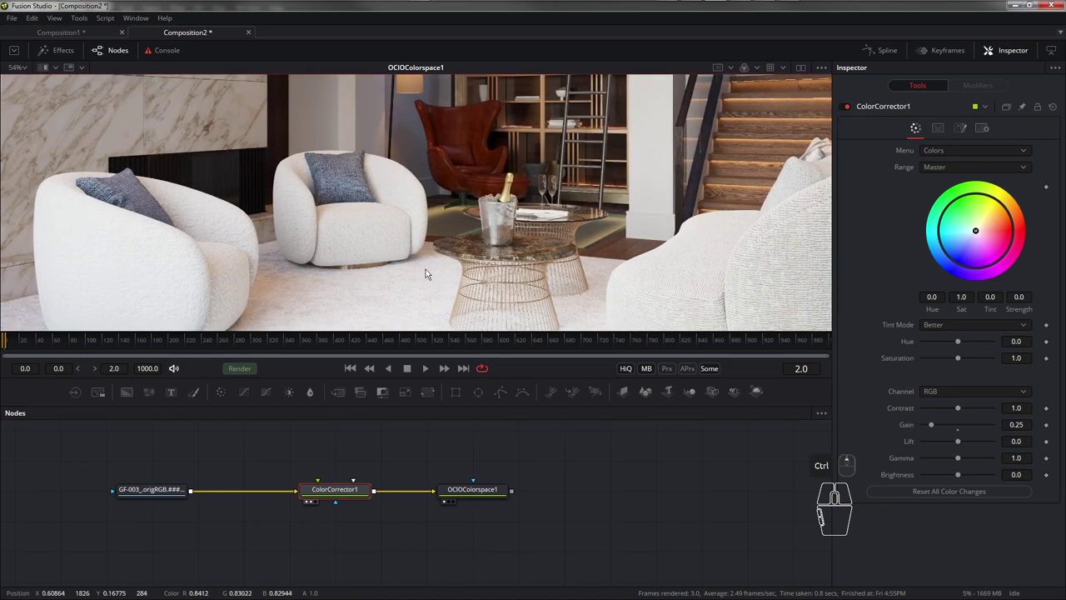
scroll(425, 273, "down", 1)
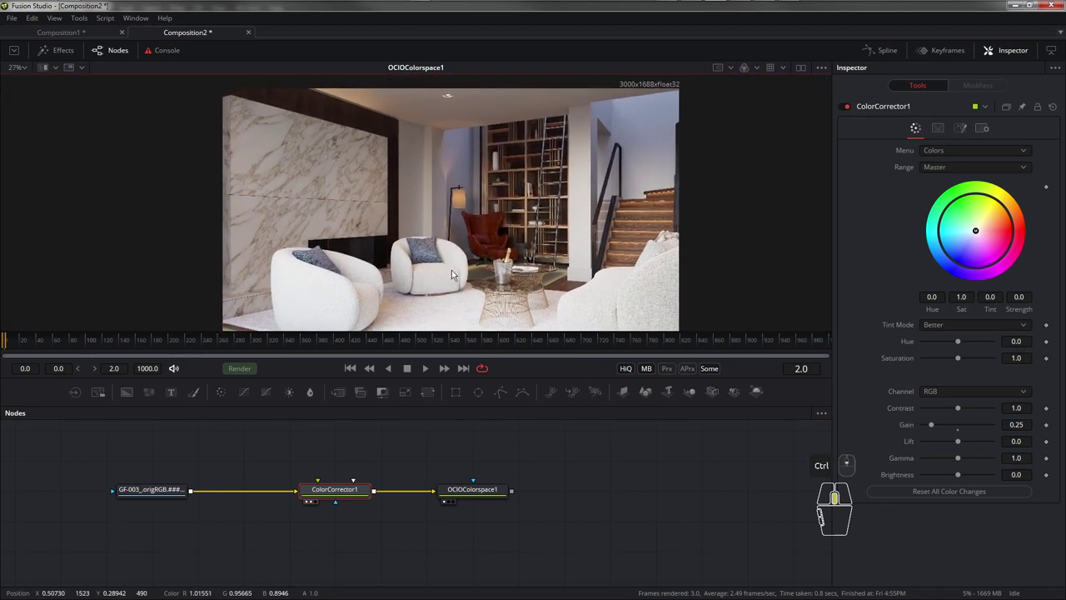
left_click_drag(425, 334, 424, 373)
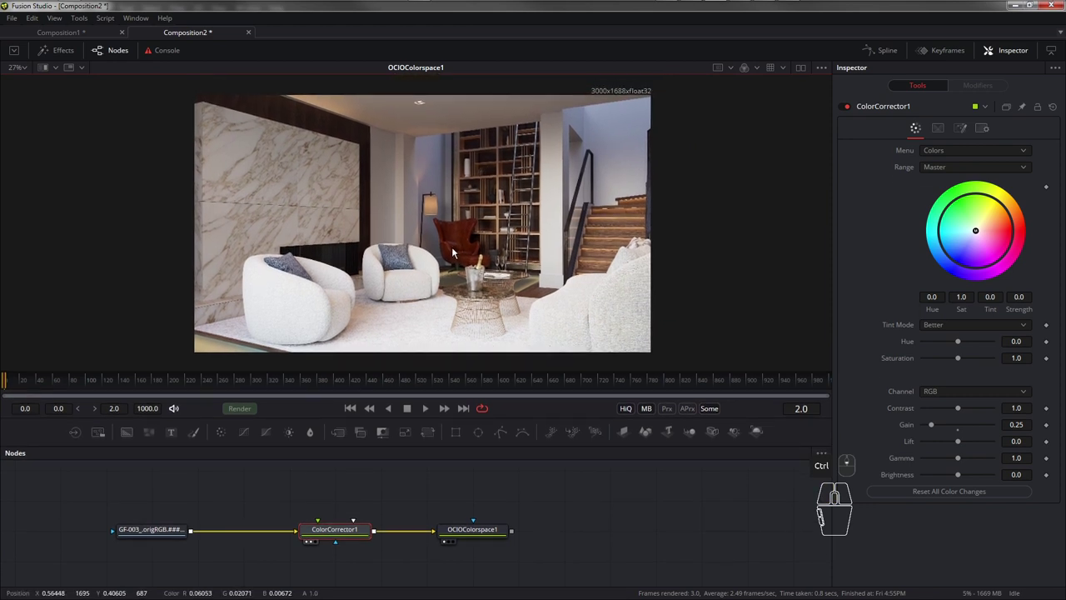
left_click(69, 67)
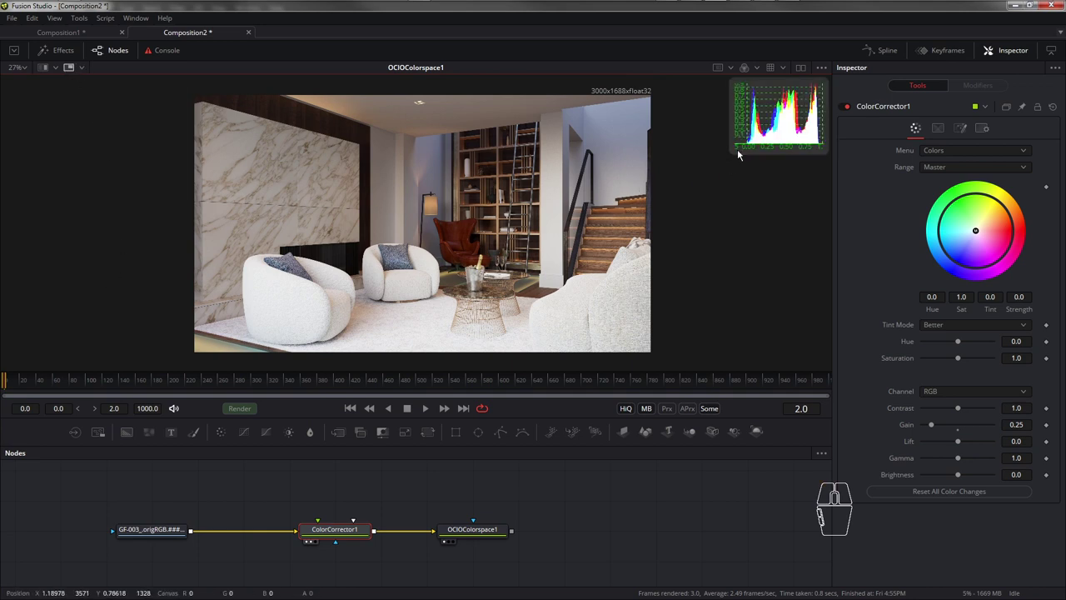
left_click_drag(735, 148, 661, 231)
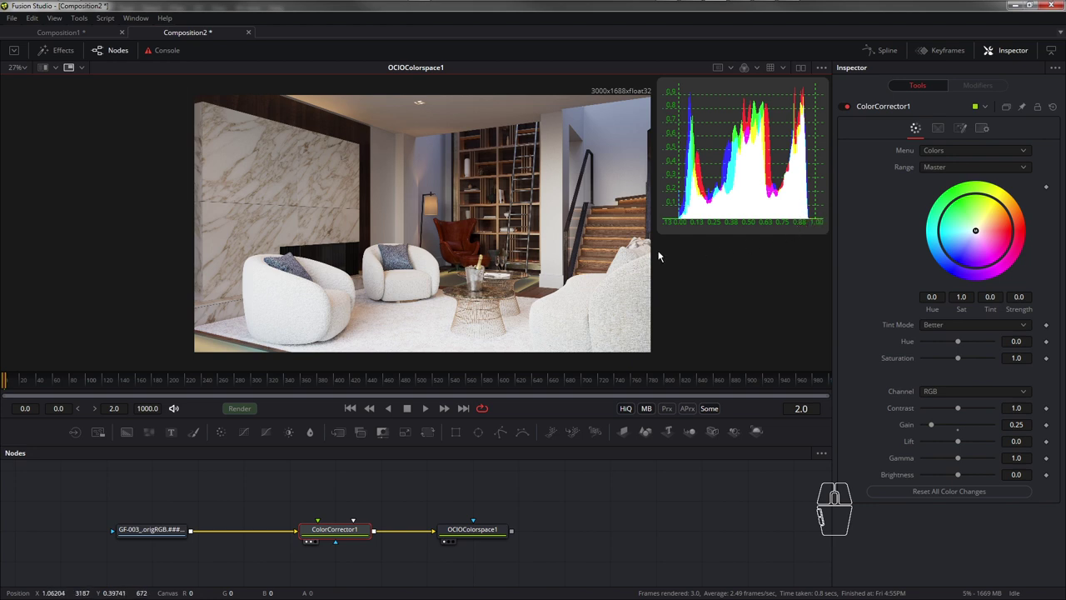
left_click_drag(659, 231, 583, 279)
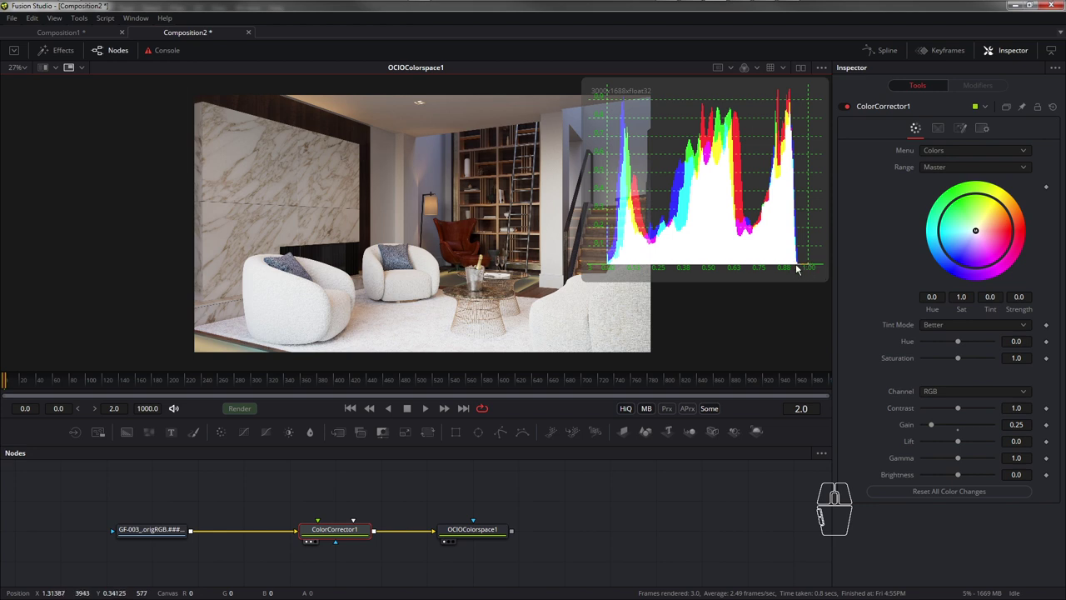
- Add a second Color Corrector after the OCIO Colorspace node, connect it, and display its result in the viewer
left_click(364, 544)
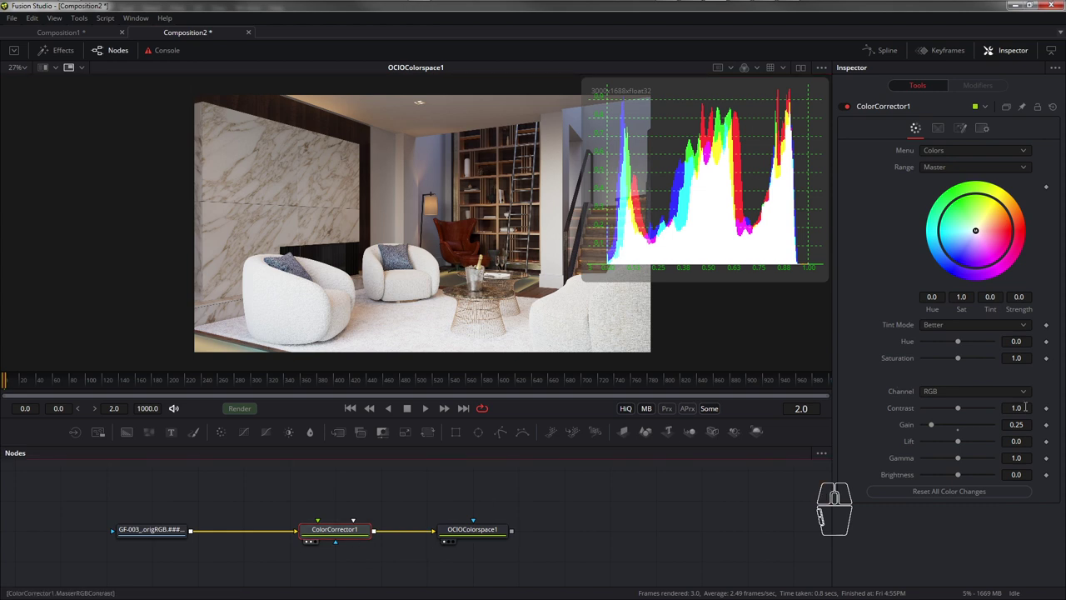
left_click(487, 531)
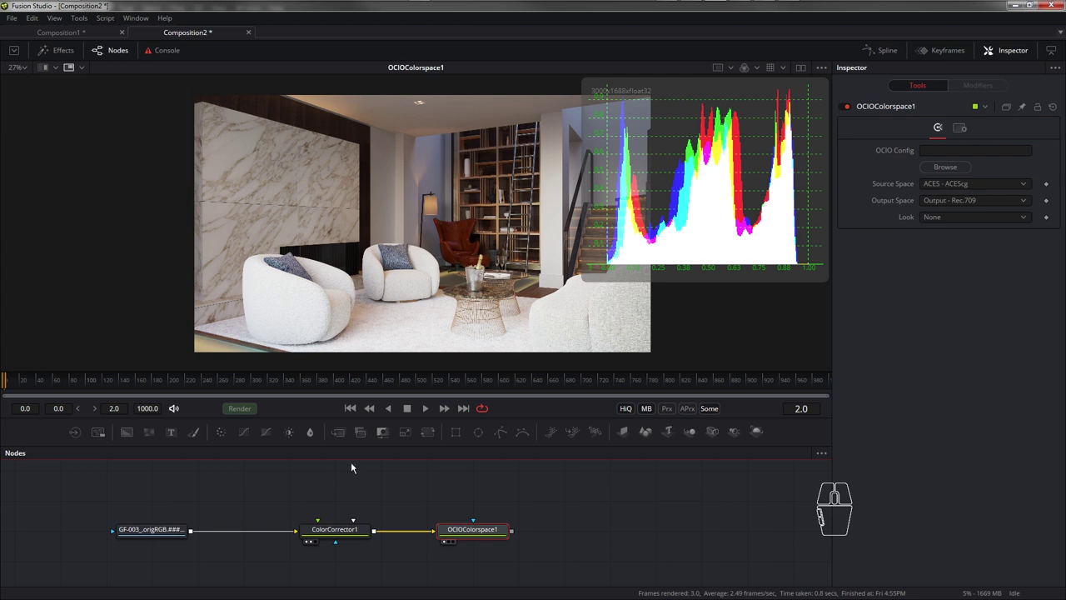
left_click_drag(220, 431, 577, 548)
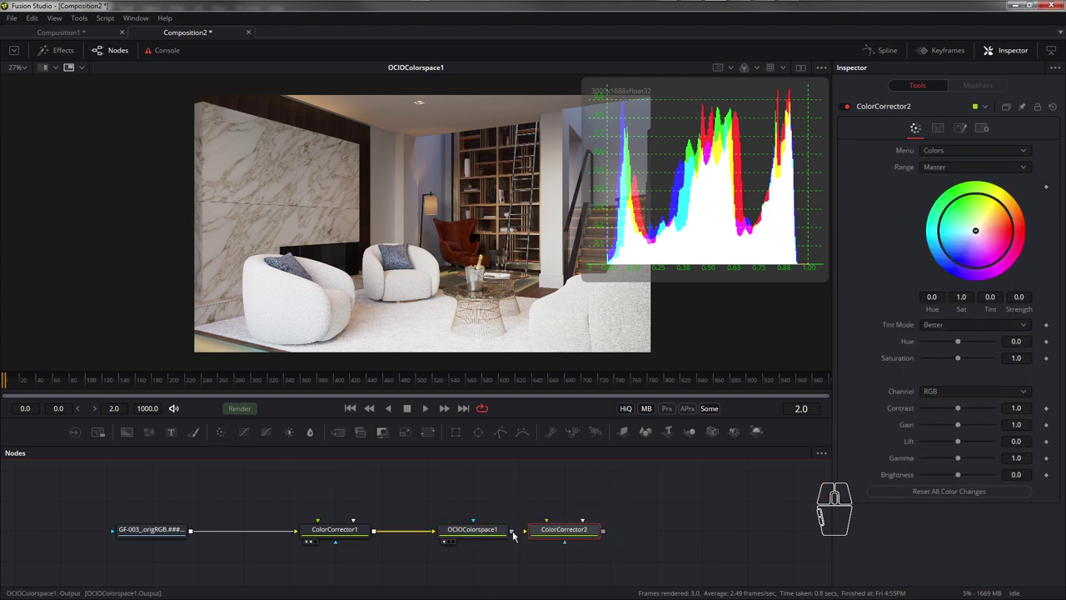
left_click_drag(512, 538, 538, 538)
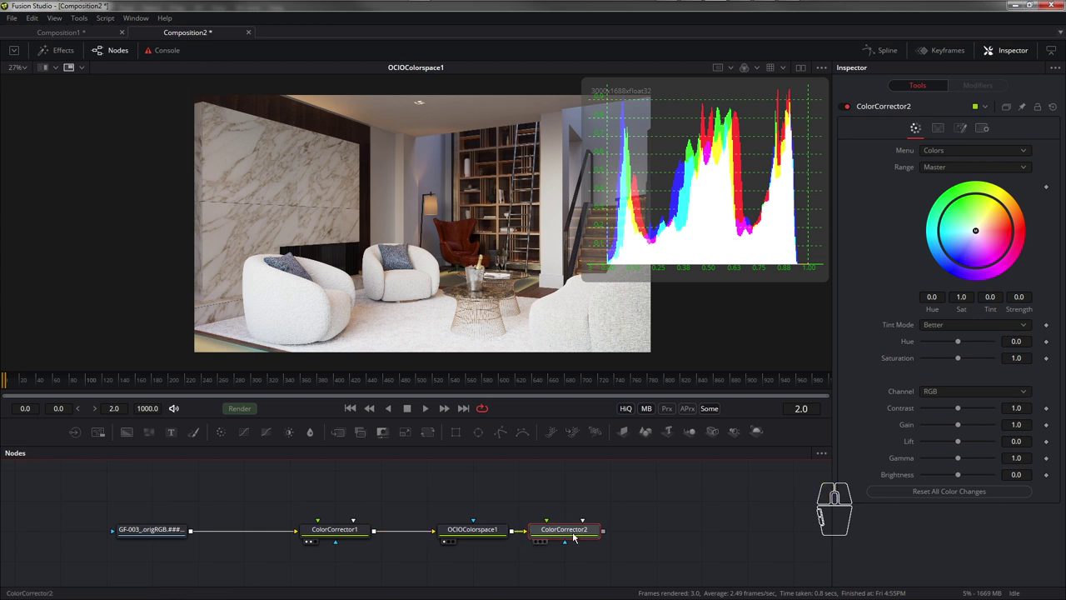
left_click(572, 538)
left_click_drag(961, 429, 960, 425)
key("1")
- Set the second Color Corrector's gain to 1.05 and shrink the histogram overlay so it clears the image
double_click(967, 434)
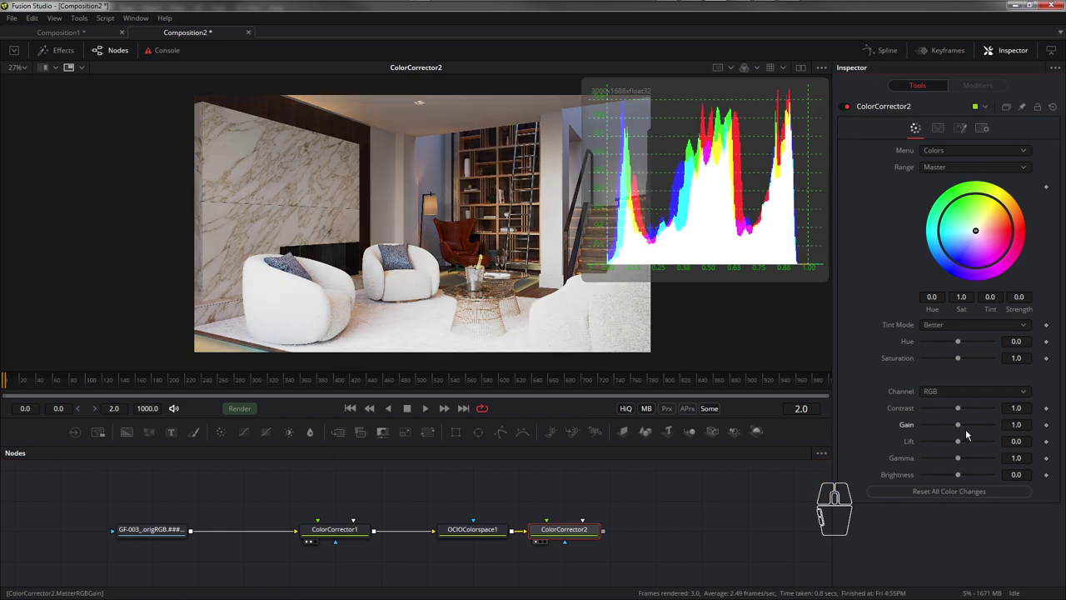
left_click(1024, 424)
key("BackSpace")
type("1")
key("Return")
left_click(1030, 423)
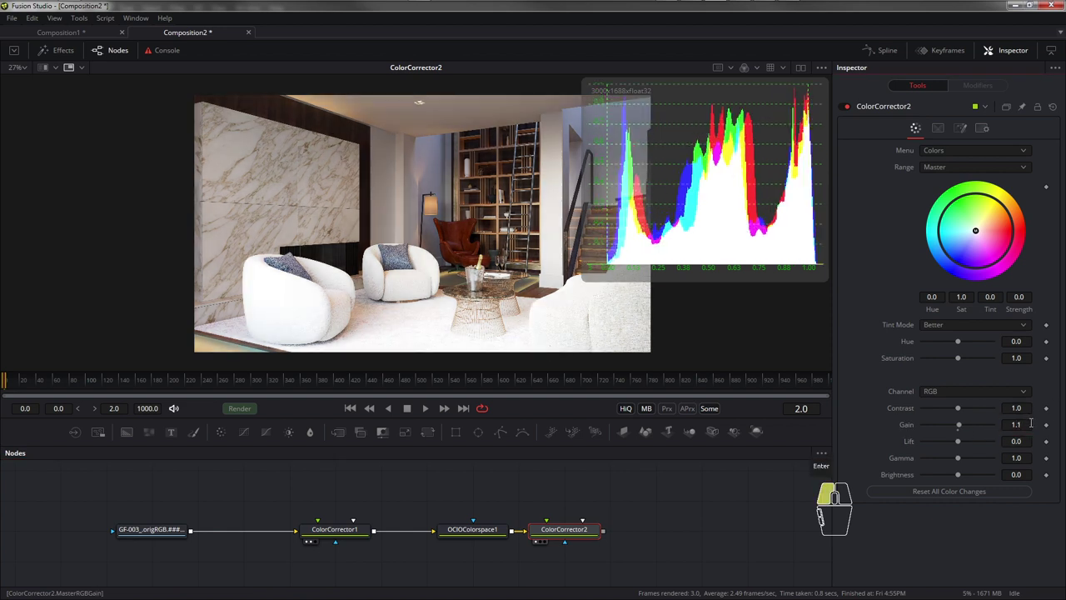
key("BackSpace")
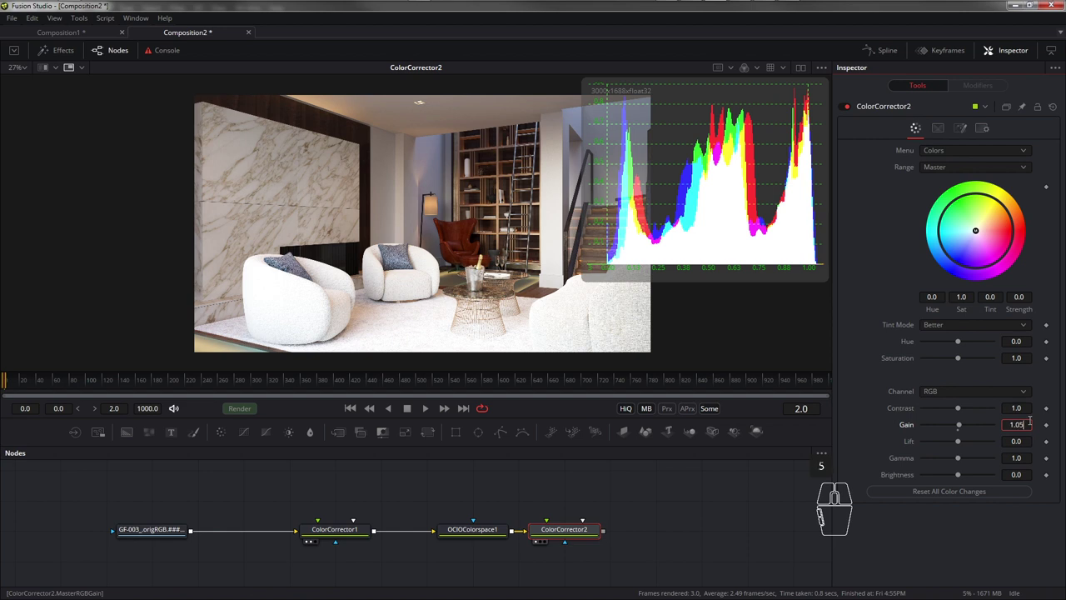
type("05")
key("Return")
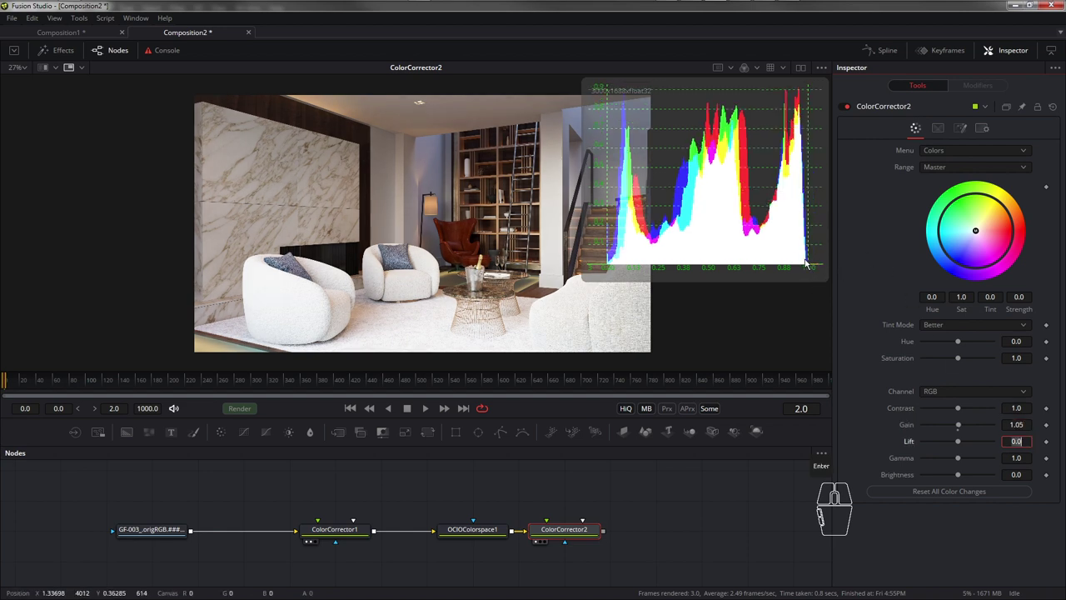
left_click_drag(580, 283, 664, 250)
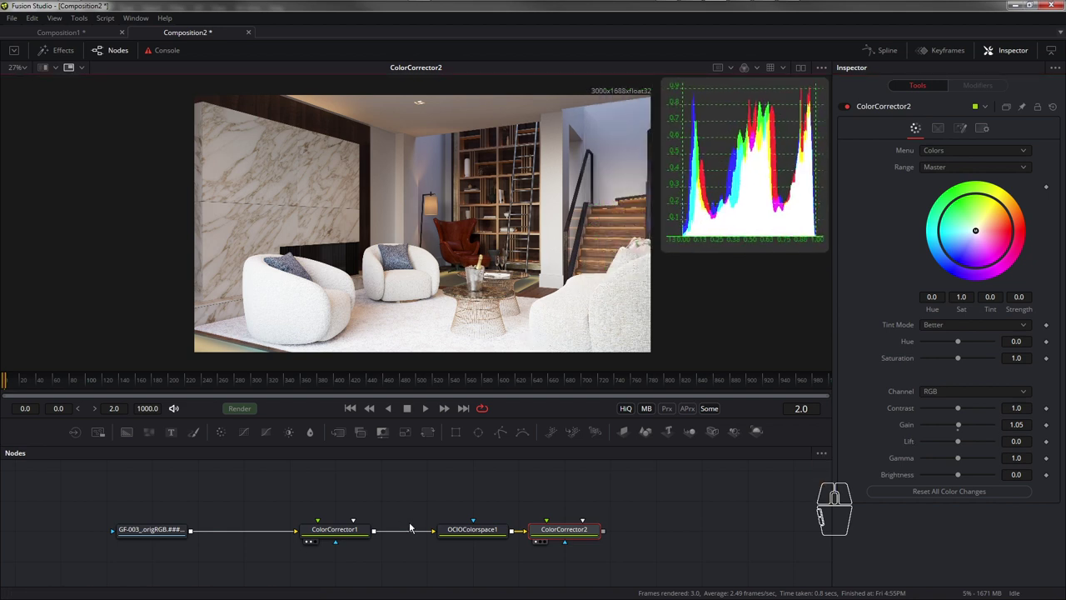
- Space out the OCIO Colorspace and second Color Corrector nodes along the chain, and enlarge the node area
left_click_drag(505, 535, 642, 522)
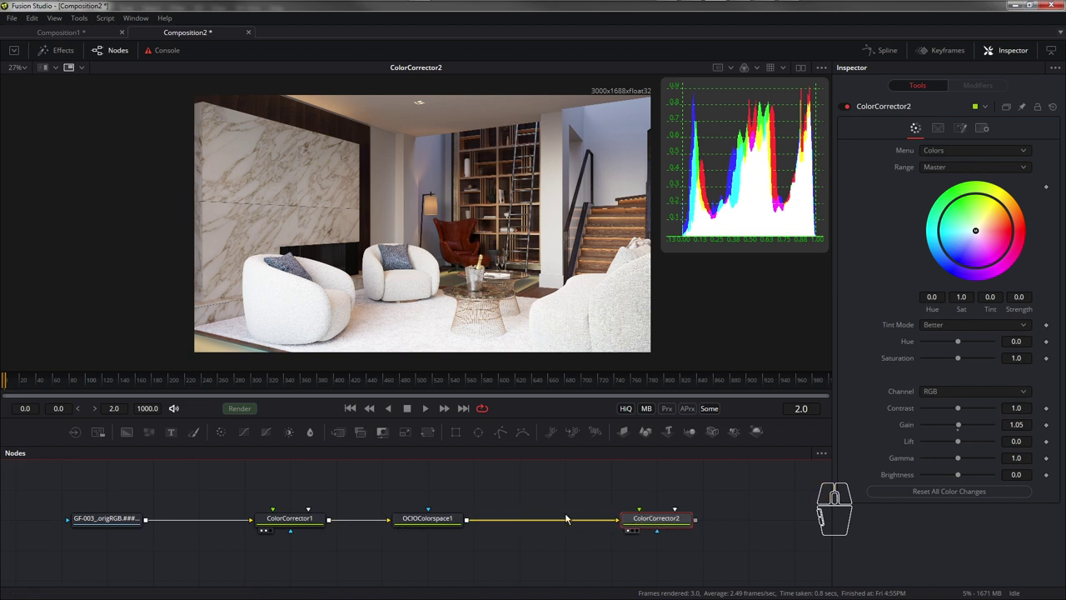
mouse_move(290, 521)
left_mouse_down()
mouse_move(290, 496)
mouse_move(290, 521)
left_mouse_up()
left_click(271, 537)
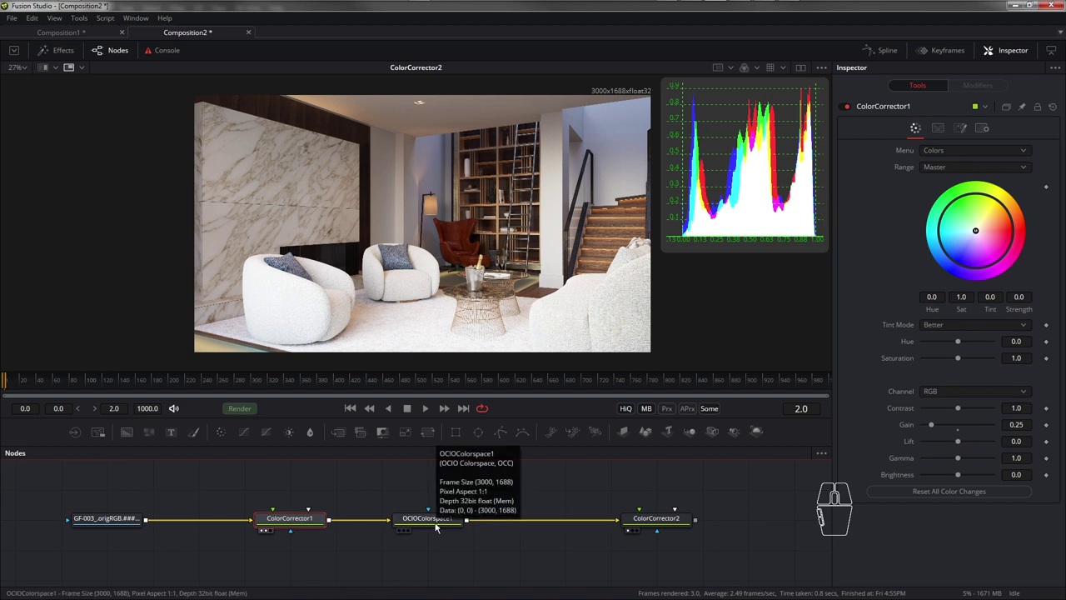
left_click_drag(412, 522, 470, 525)
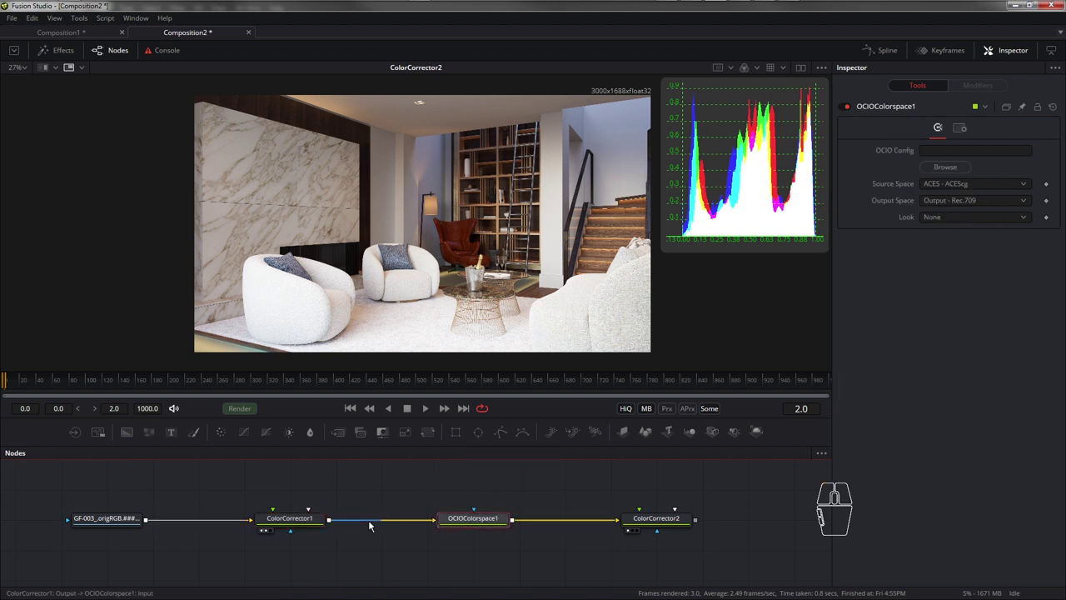
left_click_drag(478, 522, 524, 523)
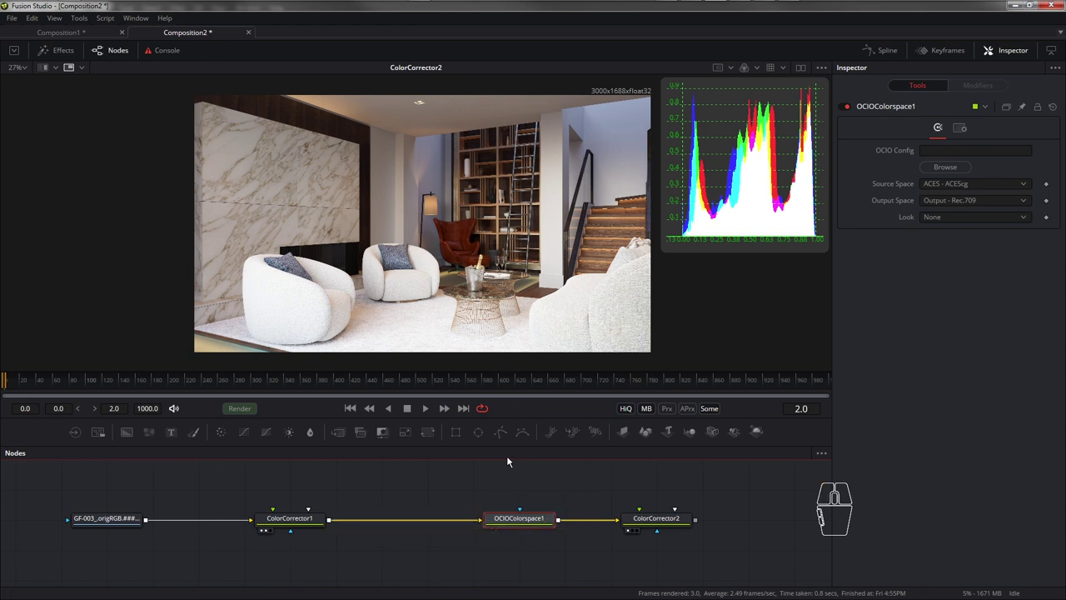
left_click_drag(535, 372, 537, 326)
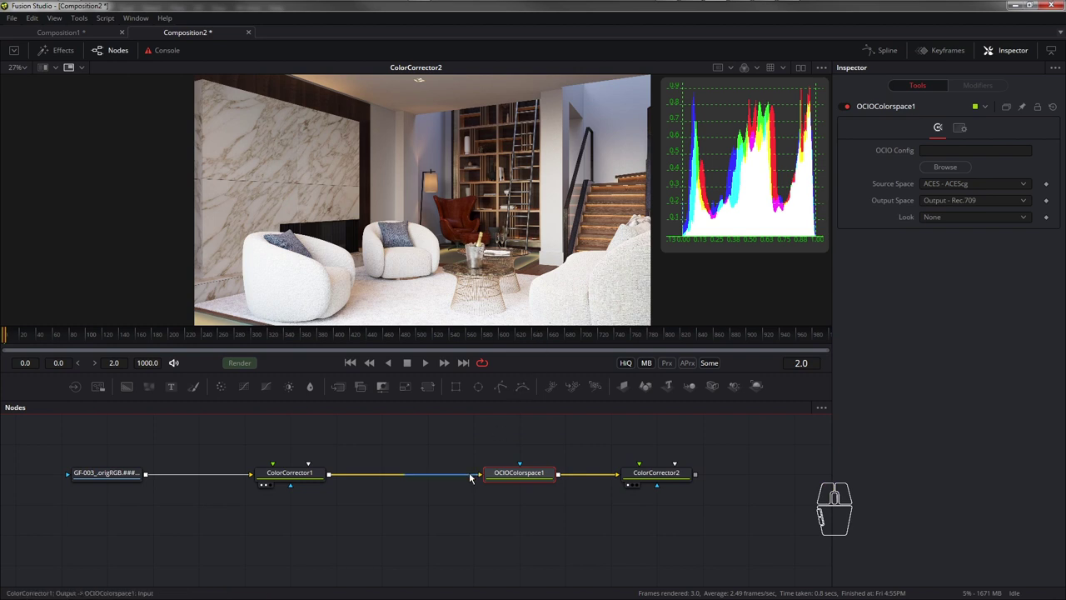
left_click_drag(650, 481, 743, 482)
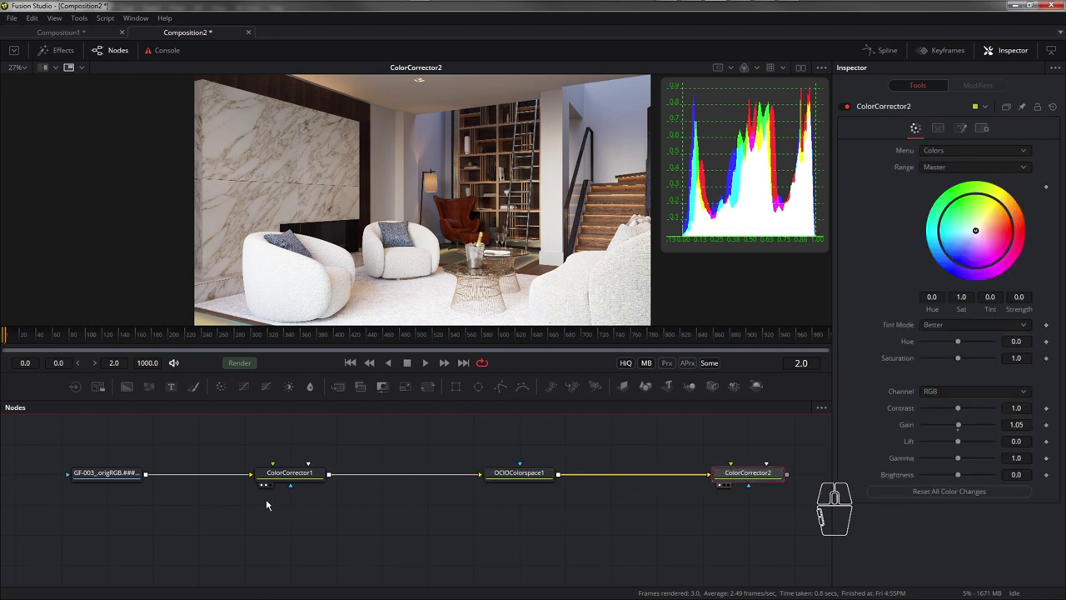
- Move the loader node above the chain, and space the OCIO Colorspace and second Color Corrector nodes farther along it
left_click_drag(253, 504, 350, 526)
left_click_drag(430, 512, 341, 517)
left_click_drag(160, 514, 66, 444)
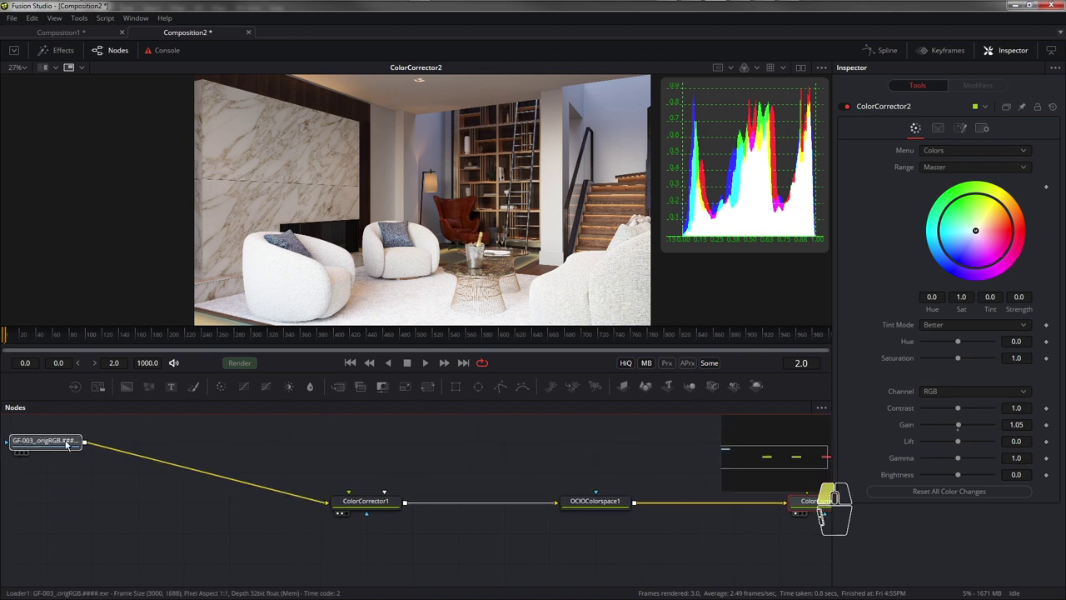
left_click(67, 443)
left_click_drag(369, 519, 488, 521)
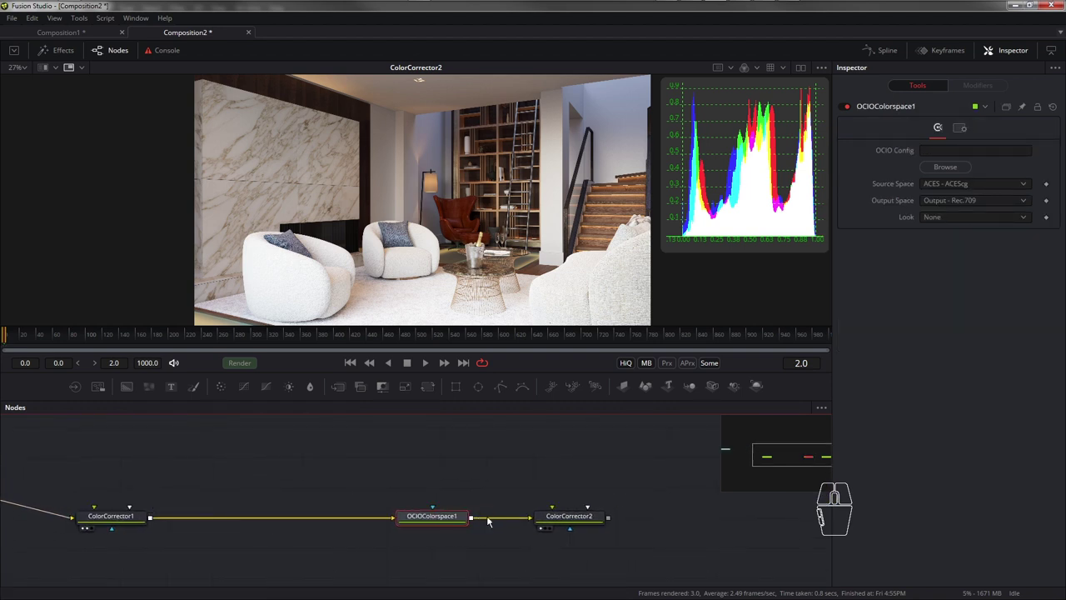
left_click_drag(572, 512, 617, 507)
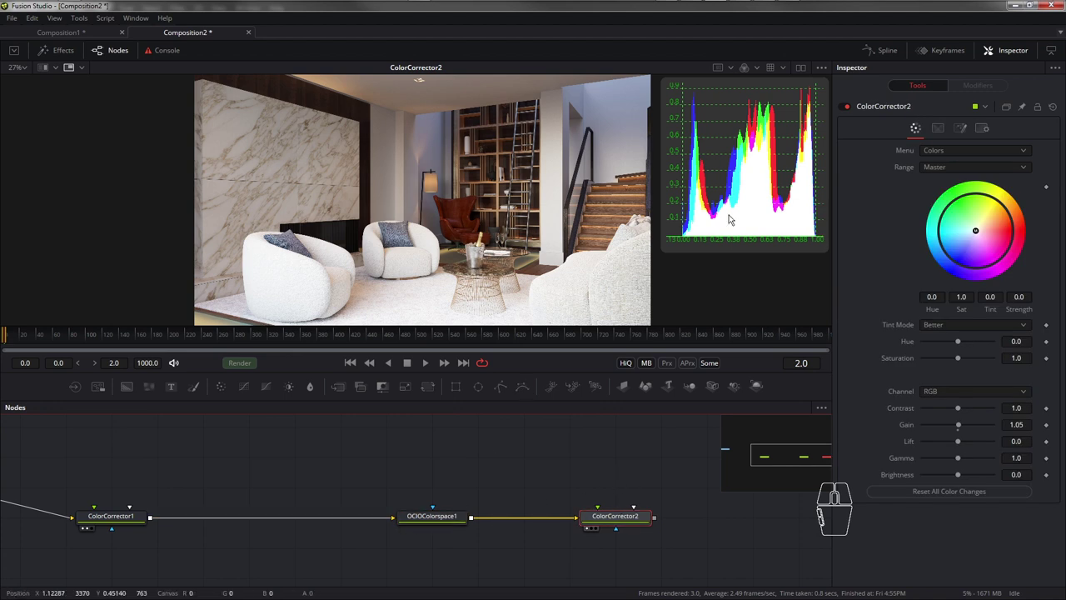
- Enlarge the histogram overlay, compare the outputs of the second Color Corrector and OCIO Colorspace, and inspect the first Color Corrector's settings
left_click_drag(664, 250, 597, 280)
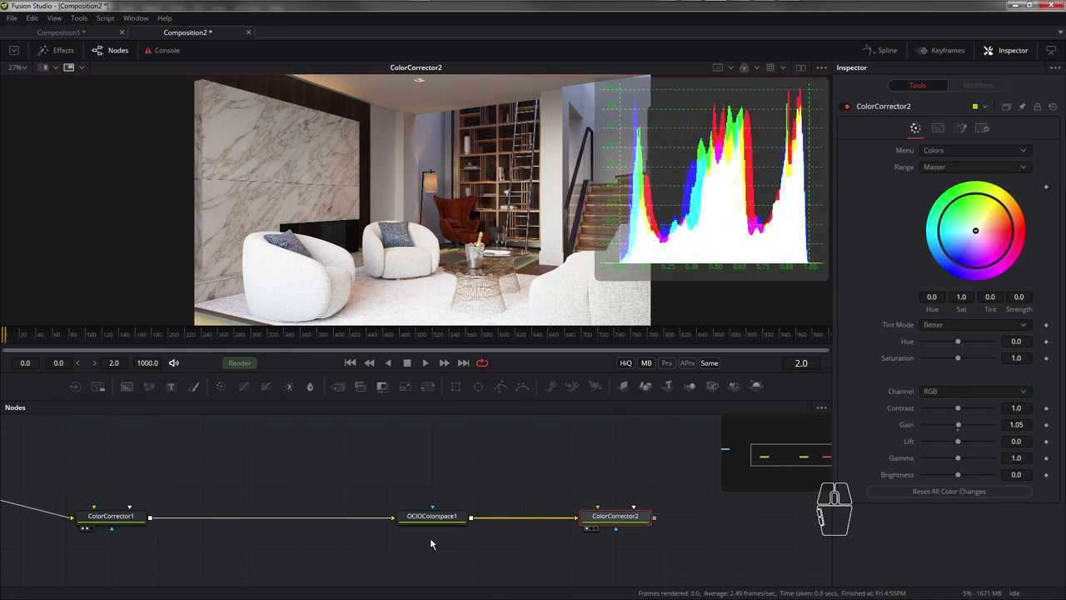
left_click(614, 524)
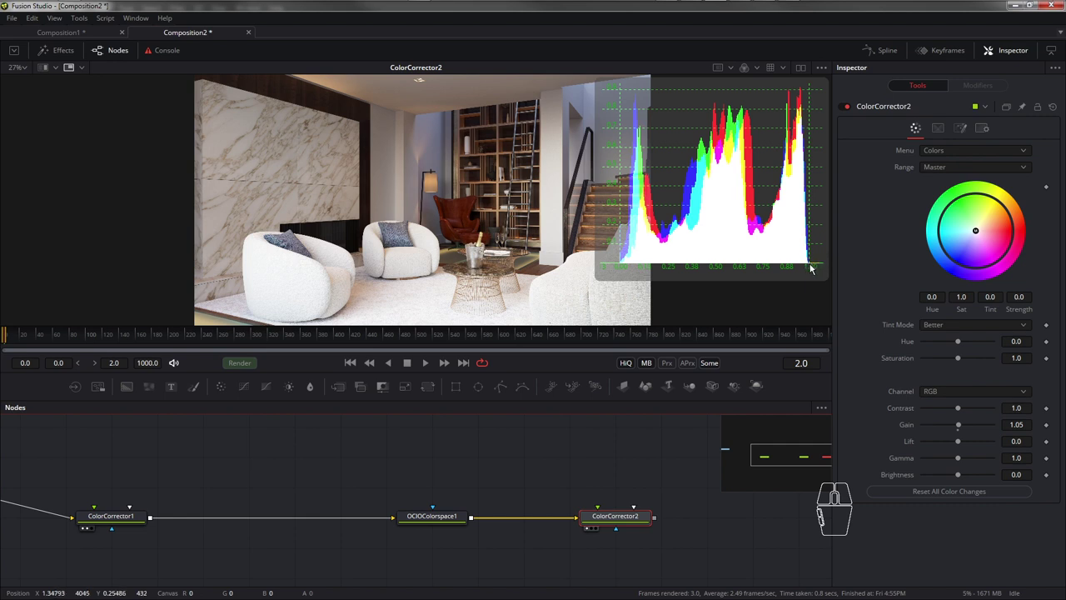
left_click(409, 527)
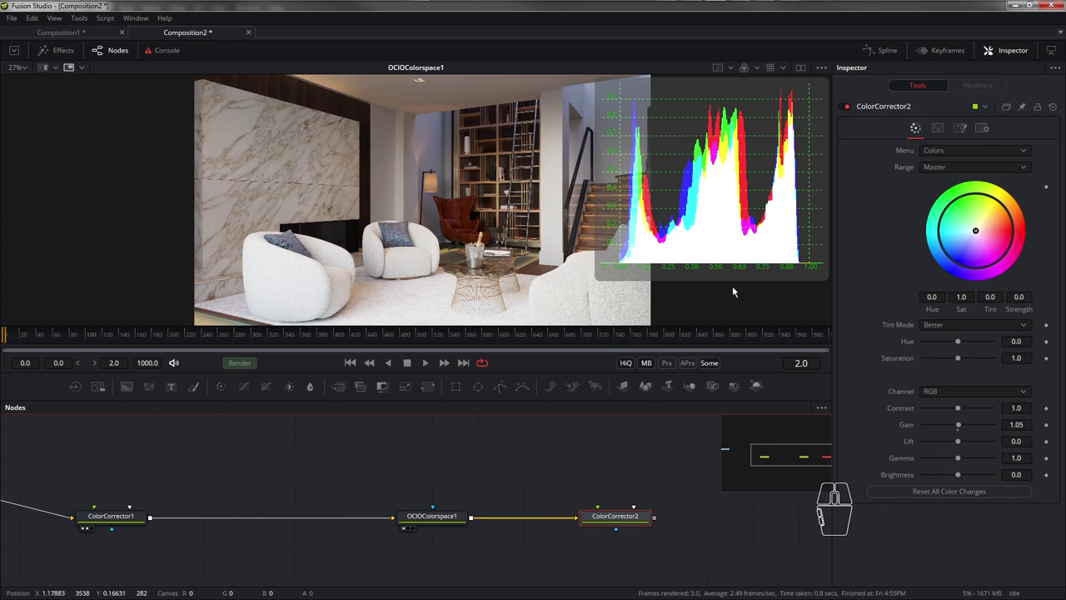
left_click(613, 523)
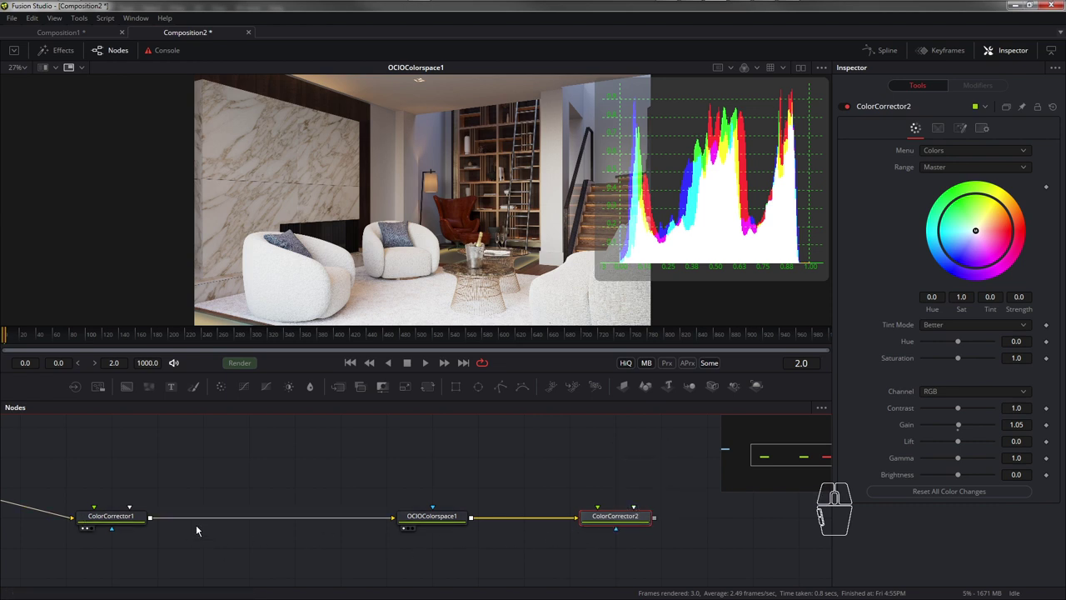
left_click(121, 523)
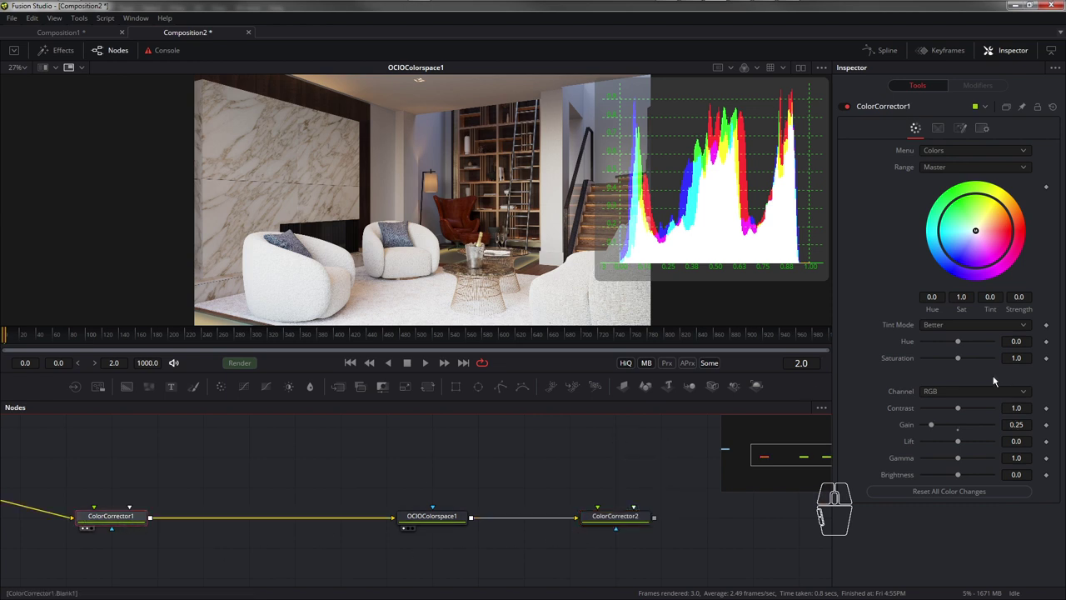
- Raise the OCIO Colorspace node above the Color Correctors and add a pipe router on its incoming connection
scroll(366, 507, "down", 1)
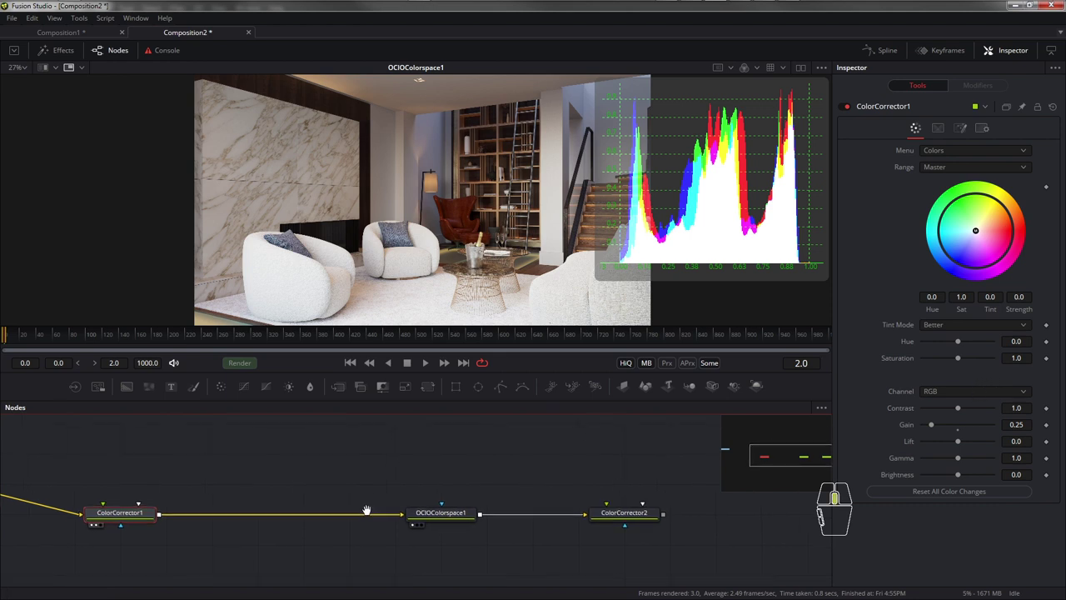
scroll(420, 524, "left", 5)
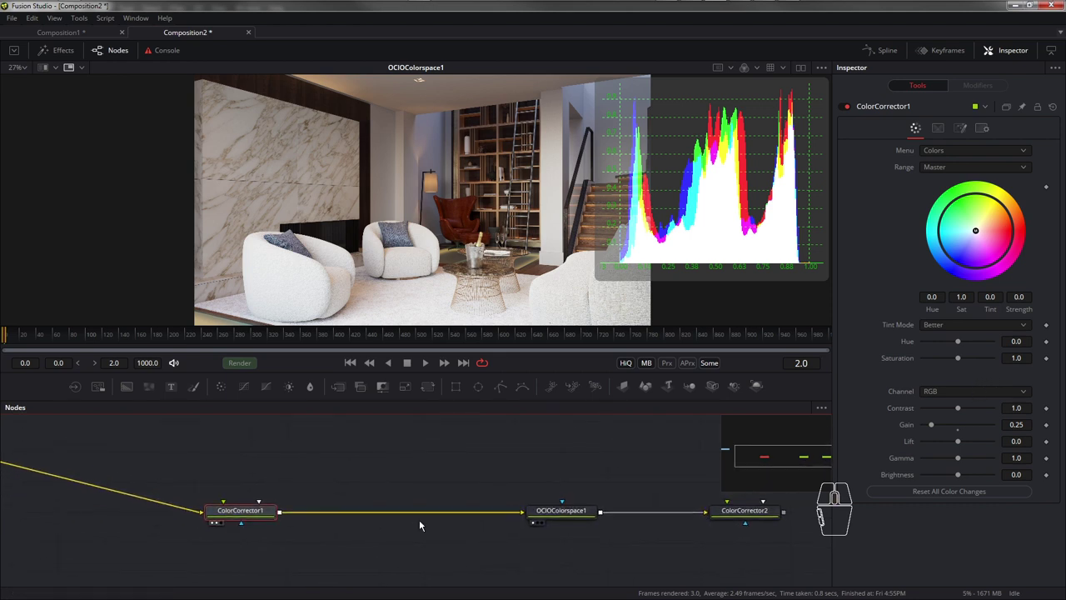
left_click_drag(297, 527, 380, 529)
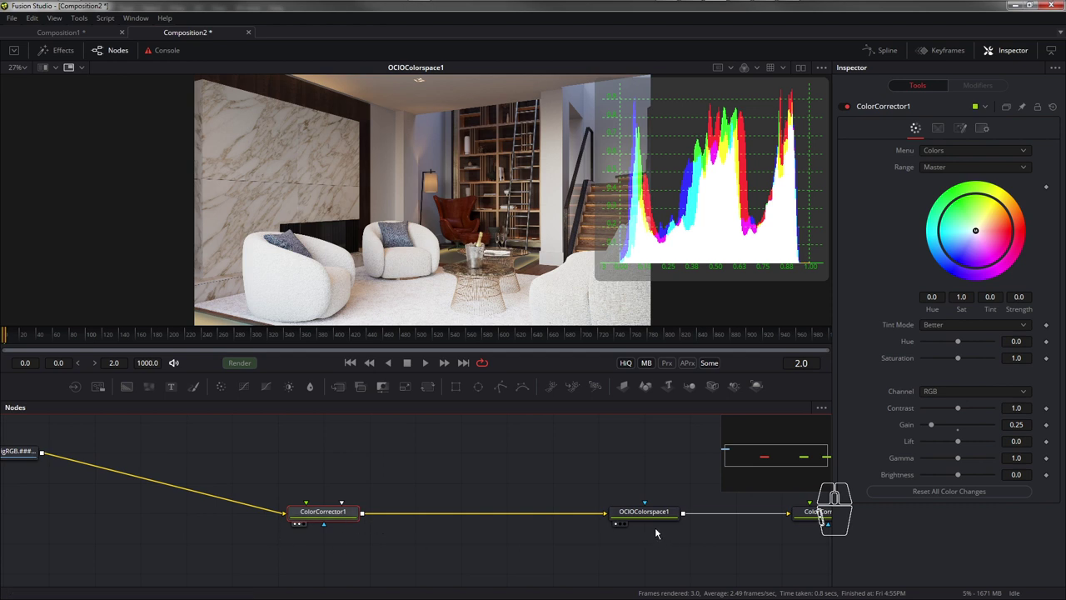
left_click_drag(646, 511, 690, 450)
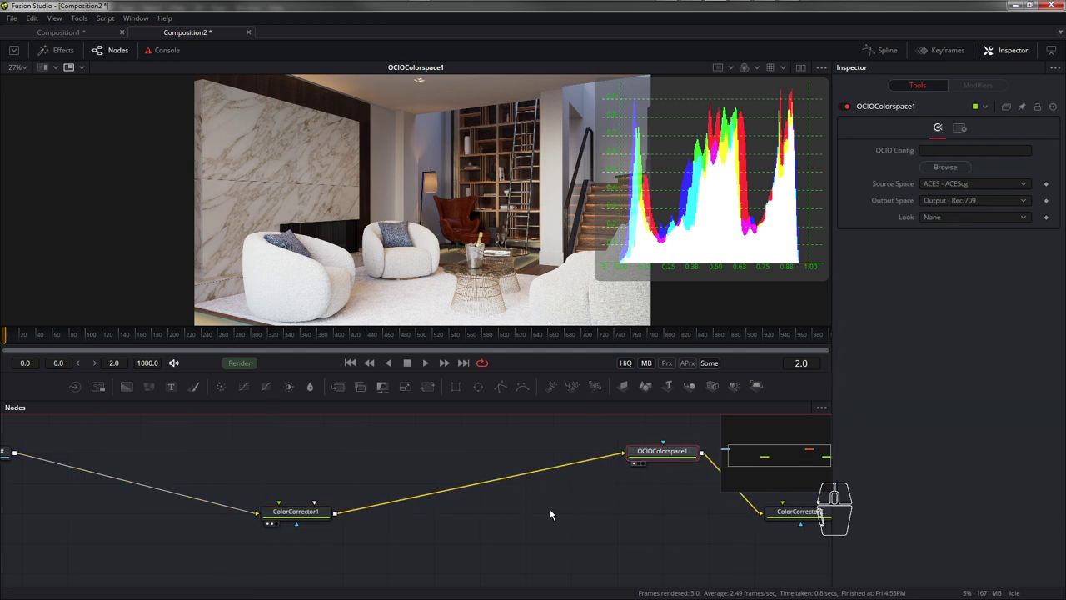
left_click_drag(535, 472, 616, 518)
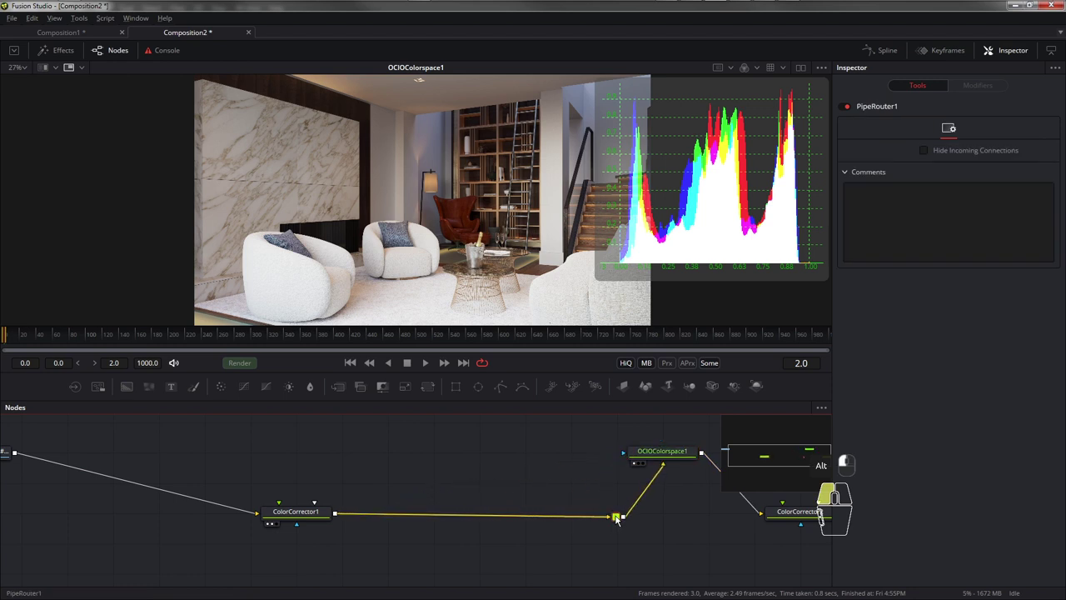
- Add a pipe router directly below the loader on its outgoing connection, and align the other router vertically under OCIO Colorspace
scroll(367, 512, "left", 5)
left_click_drag(353, 471, 209, 505)
scroll(301, 498, "right", 5)
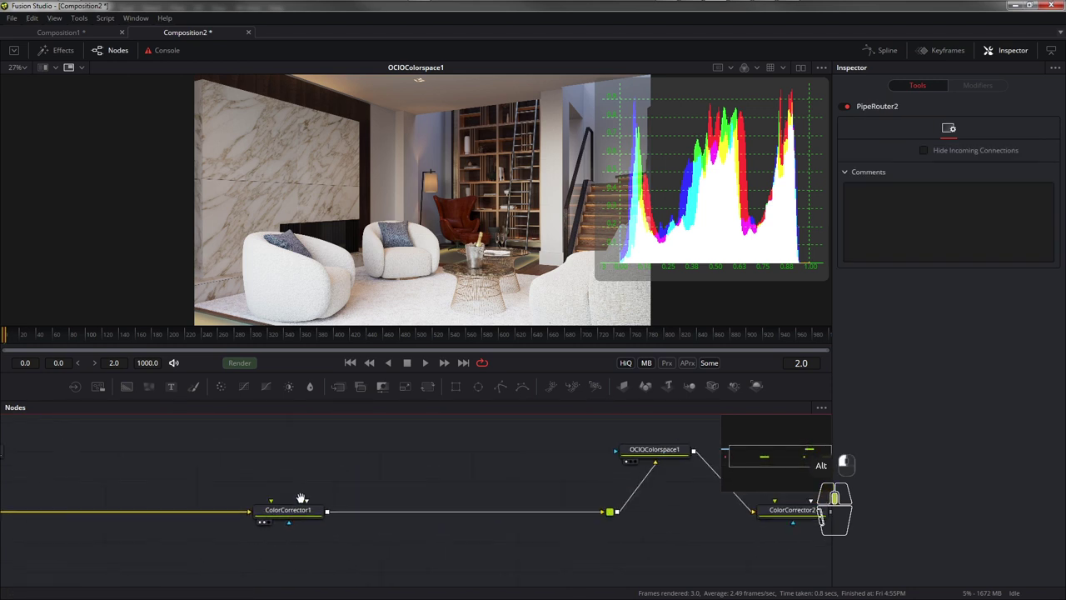
left_click_drag(611, 511, 662, 508)
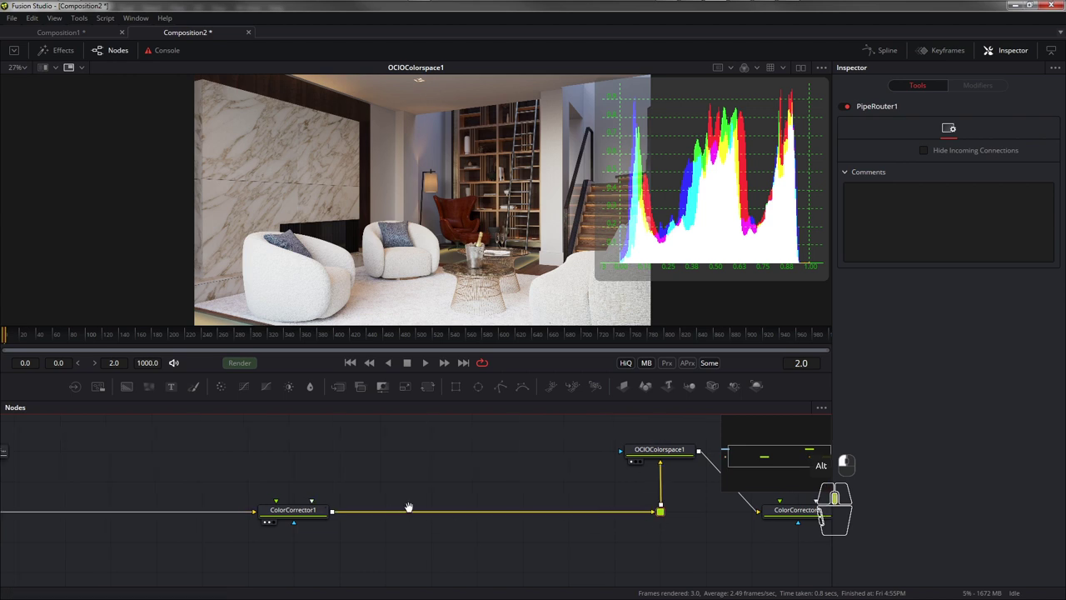
- Place the first Color Corrector beside the loader's router and align the second Color Corrector level with the OCIO Colorspace node
scroll(408, 510, "left", 4)
left_click_drag(433, 510, 148, 508)
scroll(417, 491, "right", 2)
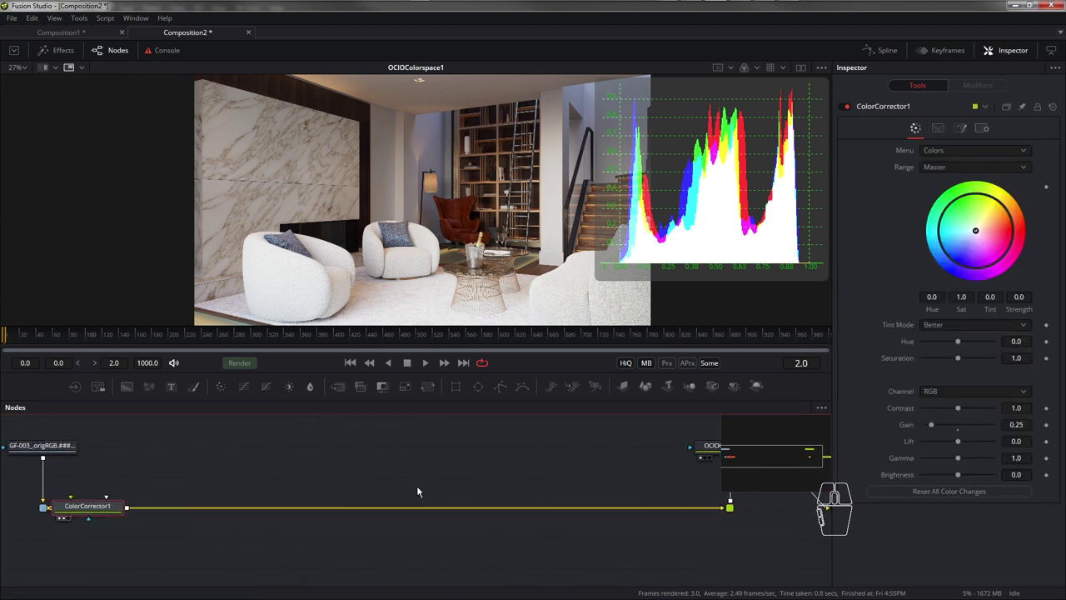
scroll(388, 492, "down", 2)
scroll(352, 469, "down", 2)
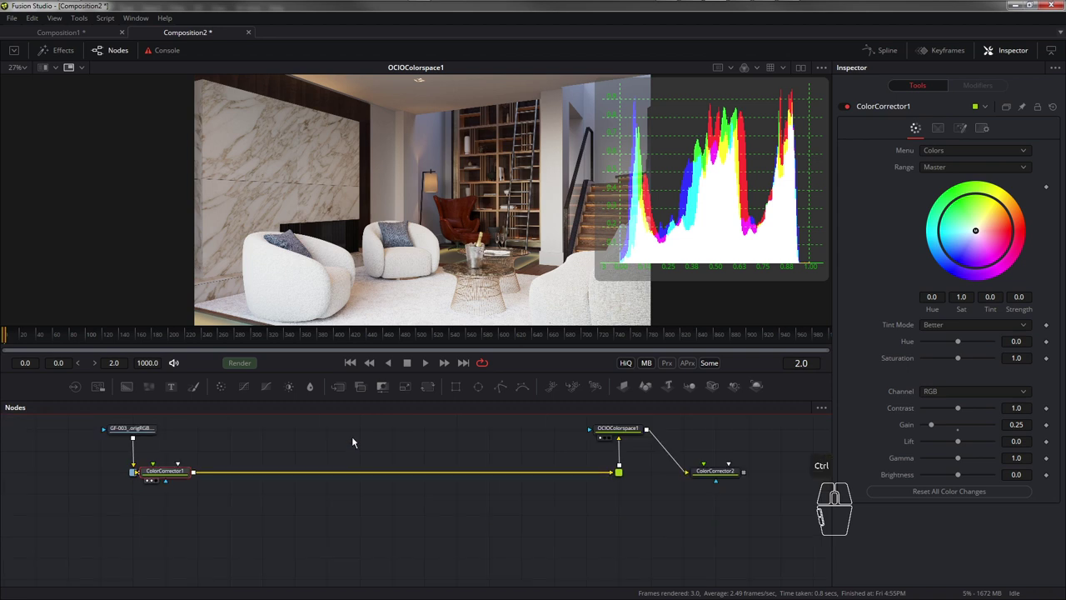
scroll(352, 443, "up", 1)
left_click(132, 440)
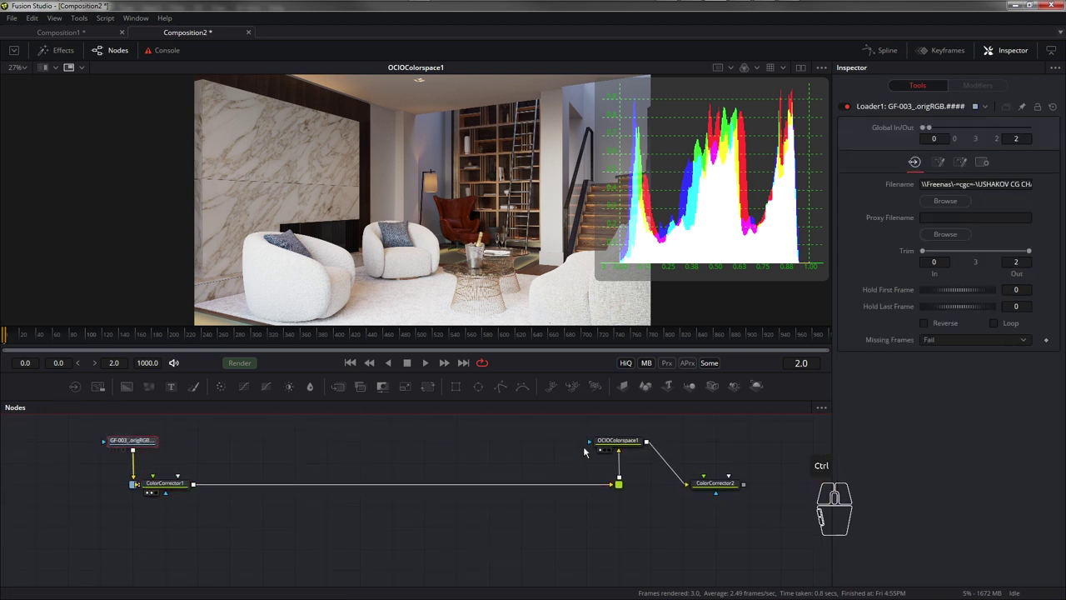
left_click(617, 444)
scroll(674, 524, "up", 3)
scroll(675, 524, "right", 4)
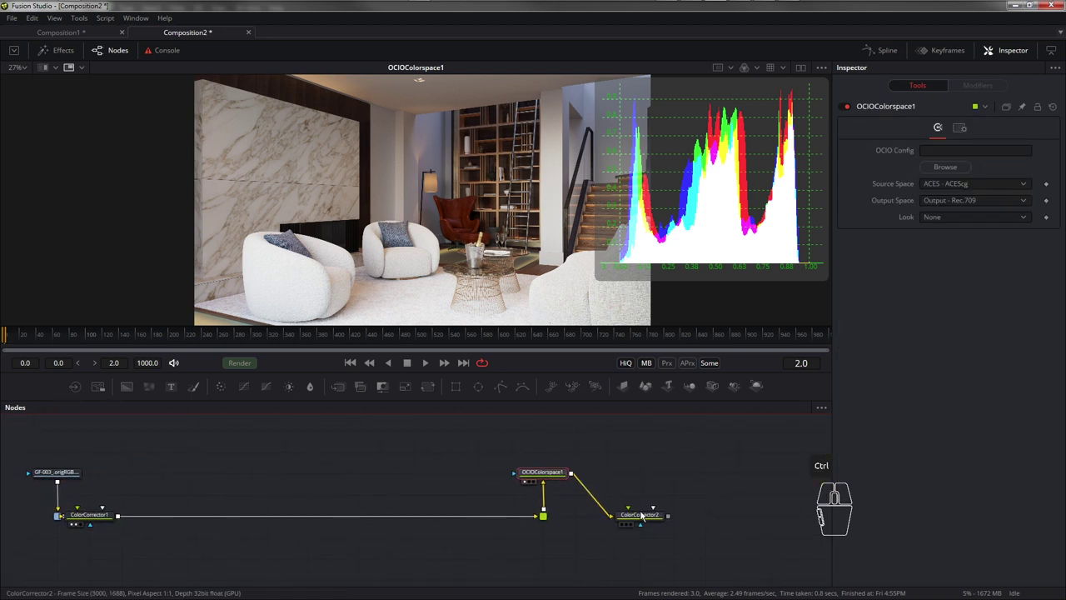
left_click_drag(642, 516, 642, 473)
- Add an Unsharp Mask after the second Color Corrector and display its result in the viewer
scroll(583, 488, "right", 4)
scroll(583, 488, "up", 1)
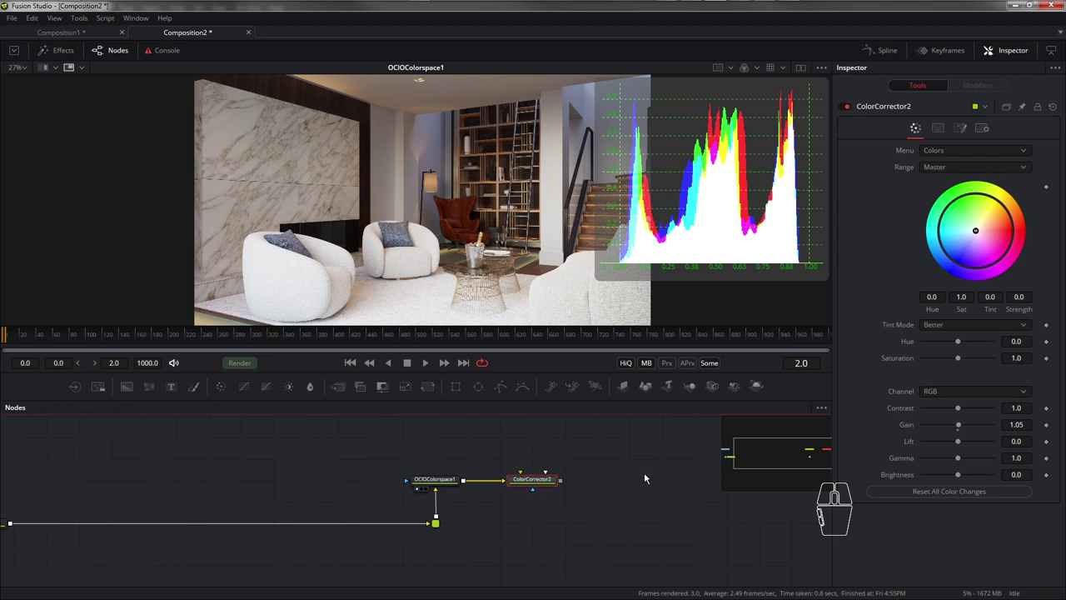
scroll(645, 479, "right", 4)
scroll(586, 483, "up", 1)
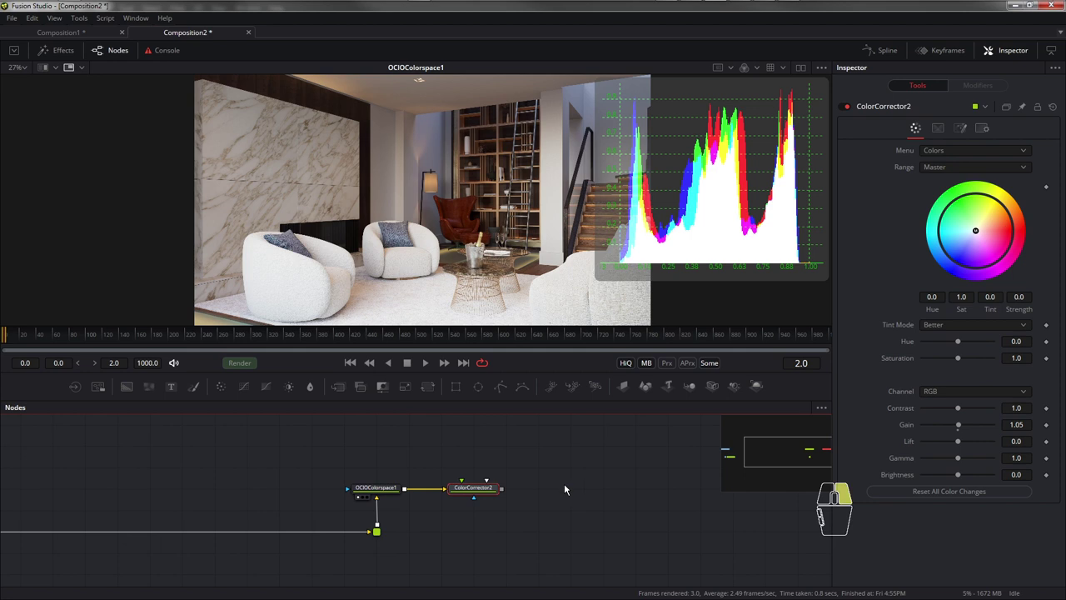
right_click(565, 489)
mouse_move(658, 298)
mouse_move(771, 312)
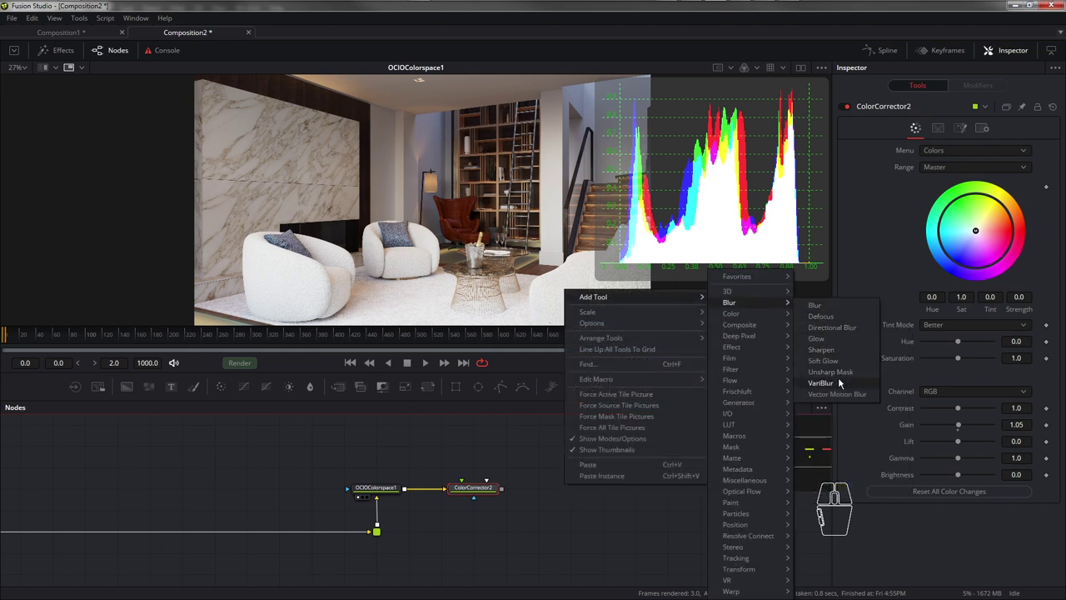
left_click(830, 372)
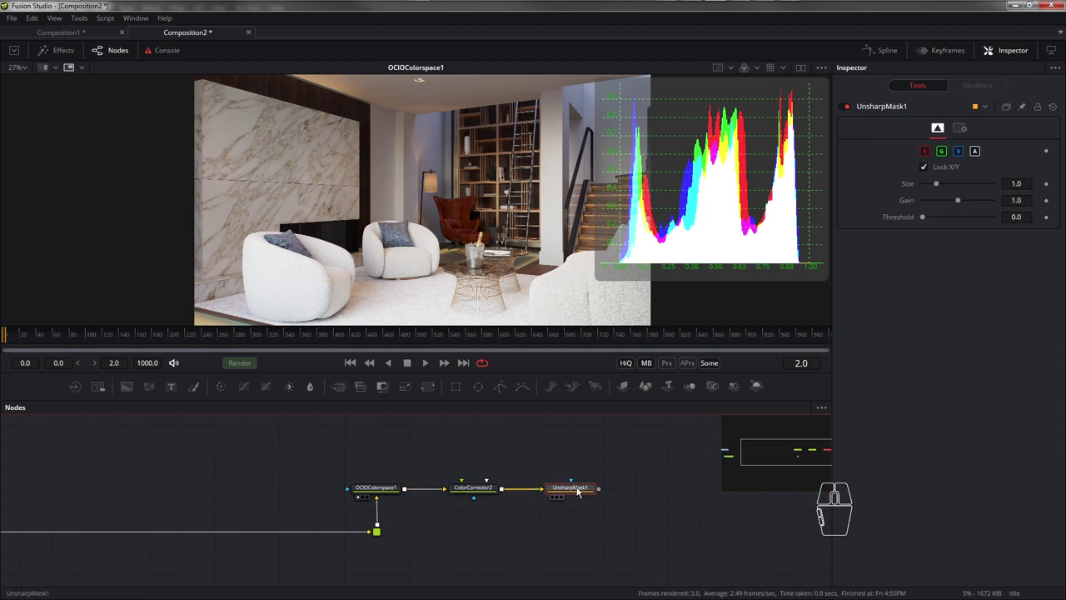
left_click_drag(577, 491, 497, 312)
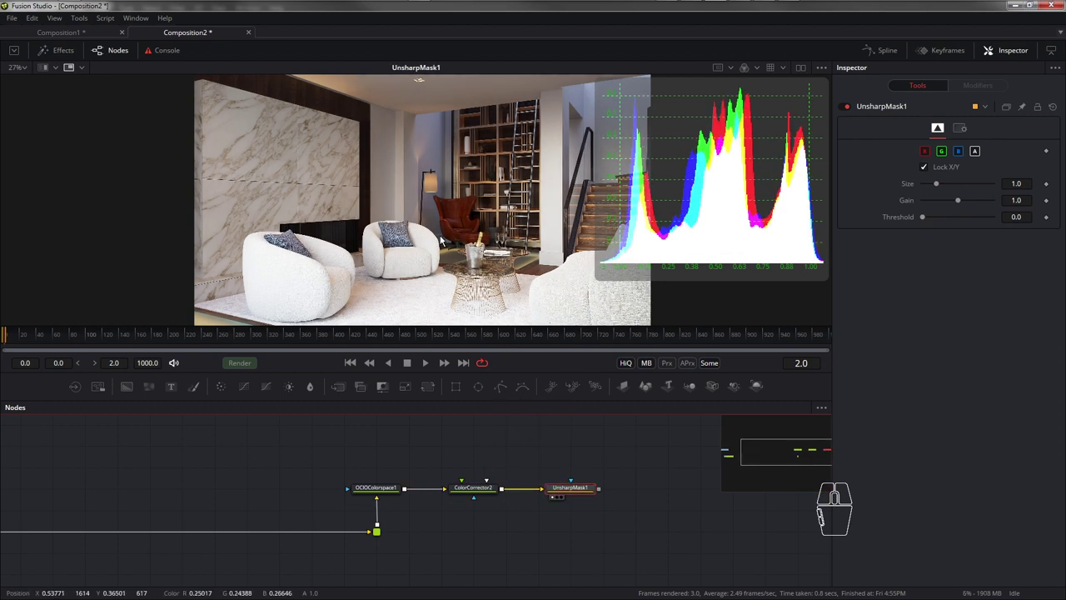
- Inspect the sharpening on the furniture up close and set the Unsharp Mask's size to 5
scroll(442, 239, "up", 1)
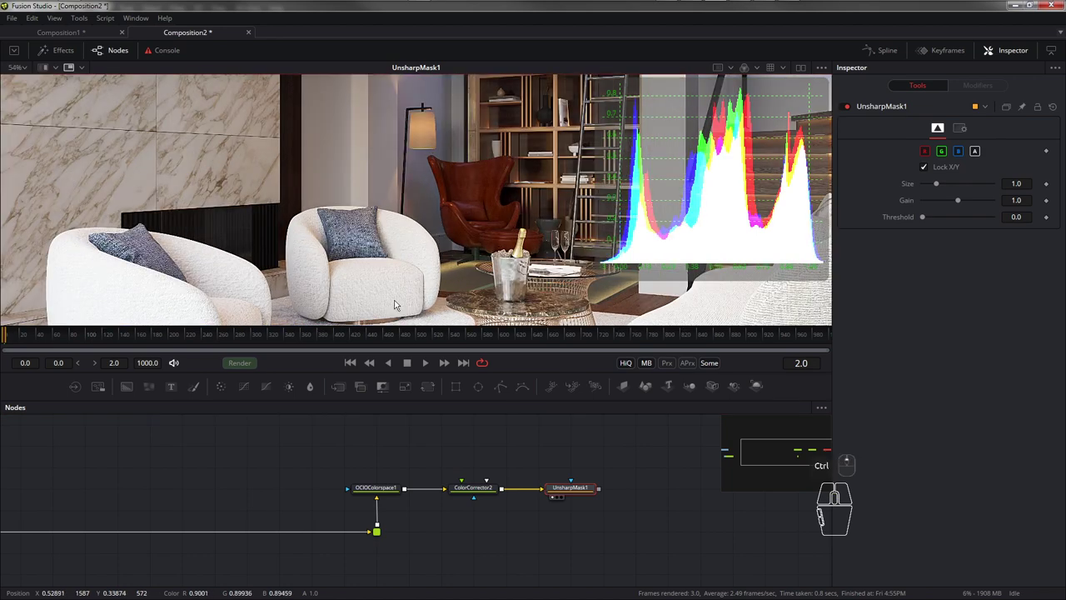
scroll(348, 238, "down", 1)
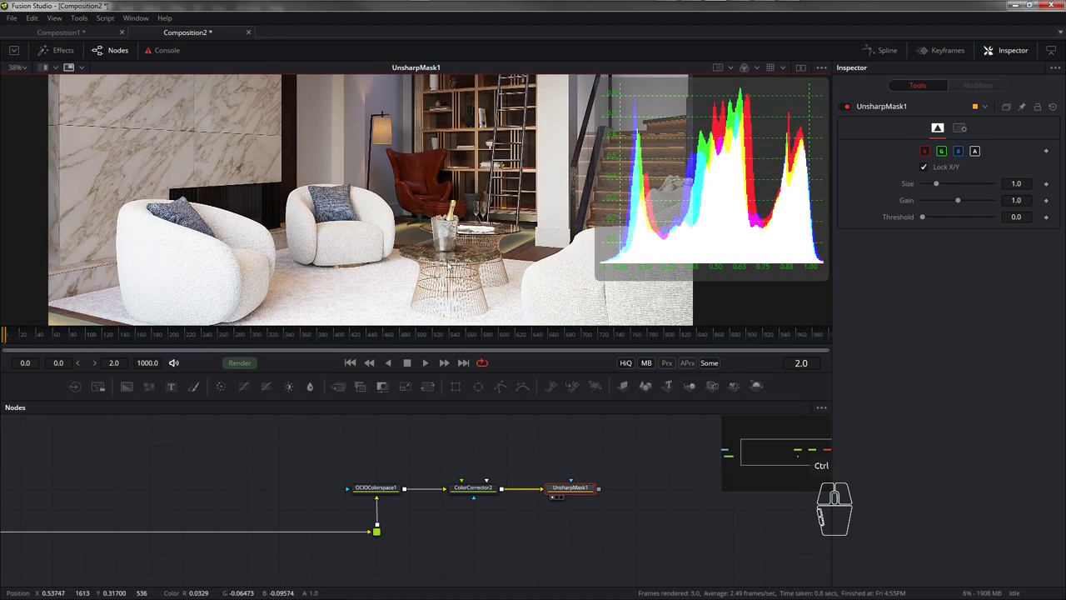
left_click(574, 497)
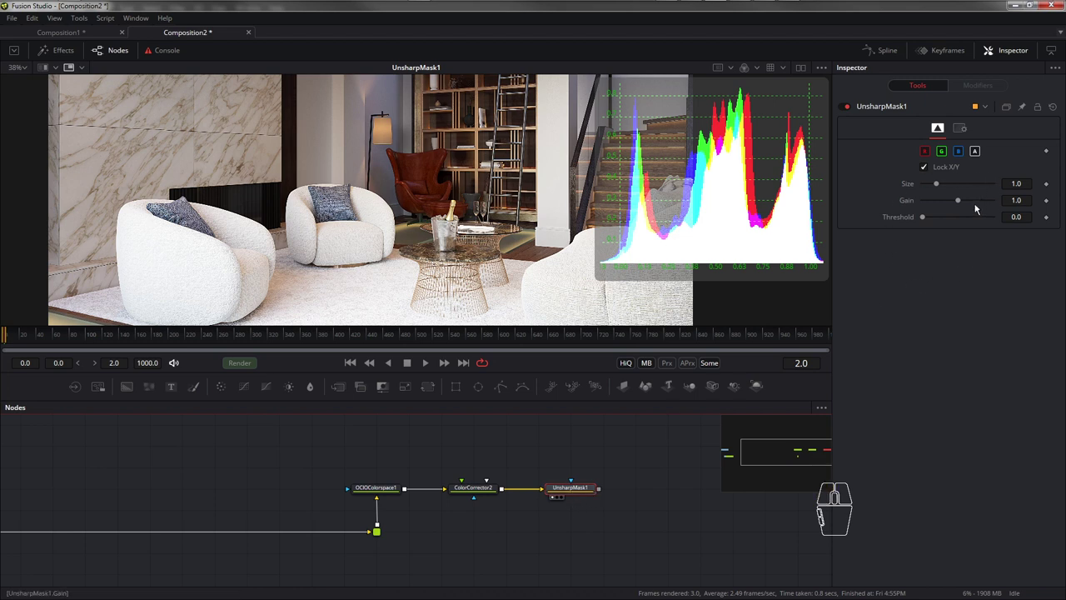
scroll(1027, 183, "down", 2)
left_click(1016, 183)
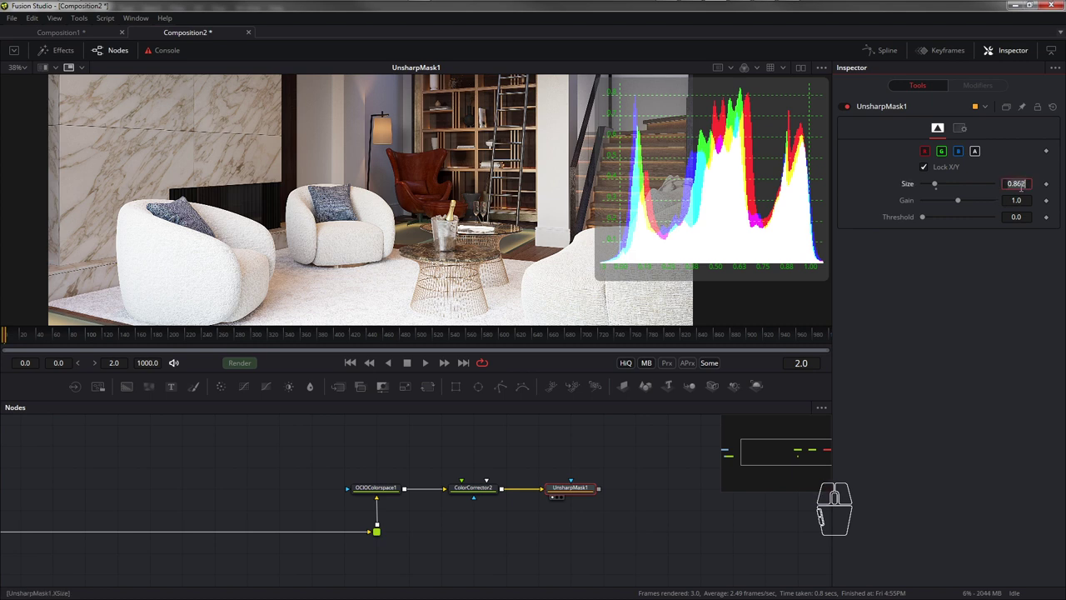
type("5")
key("Return")
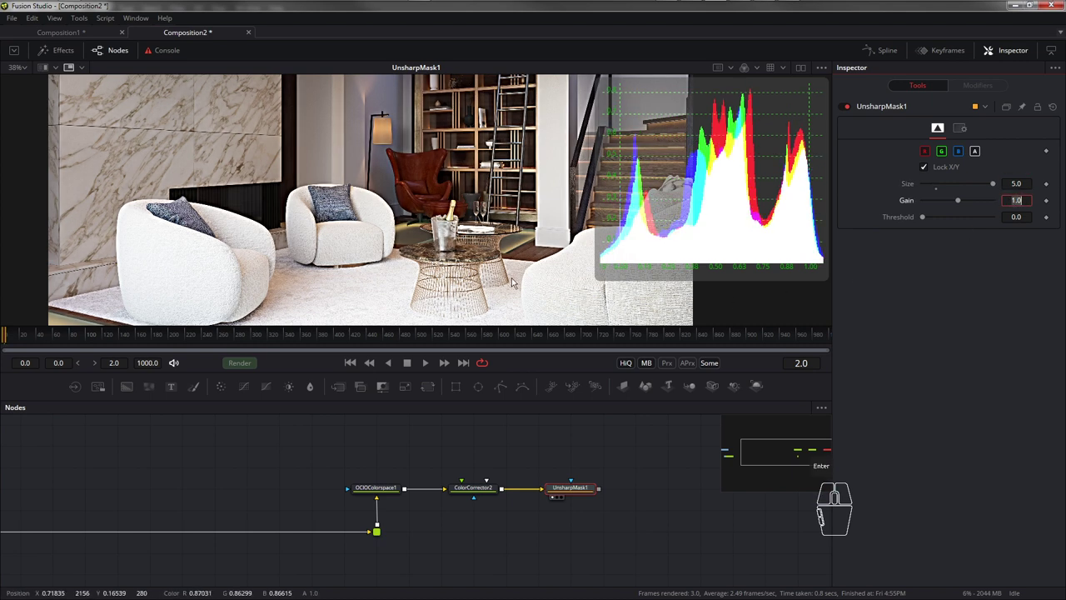
- Set the Unsharp Mask's gain to 0.26 and shrink the histogram overlay so it clears the image
scroll(1020, 199, "down", 1)
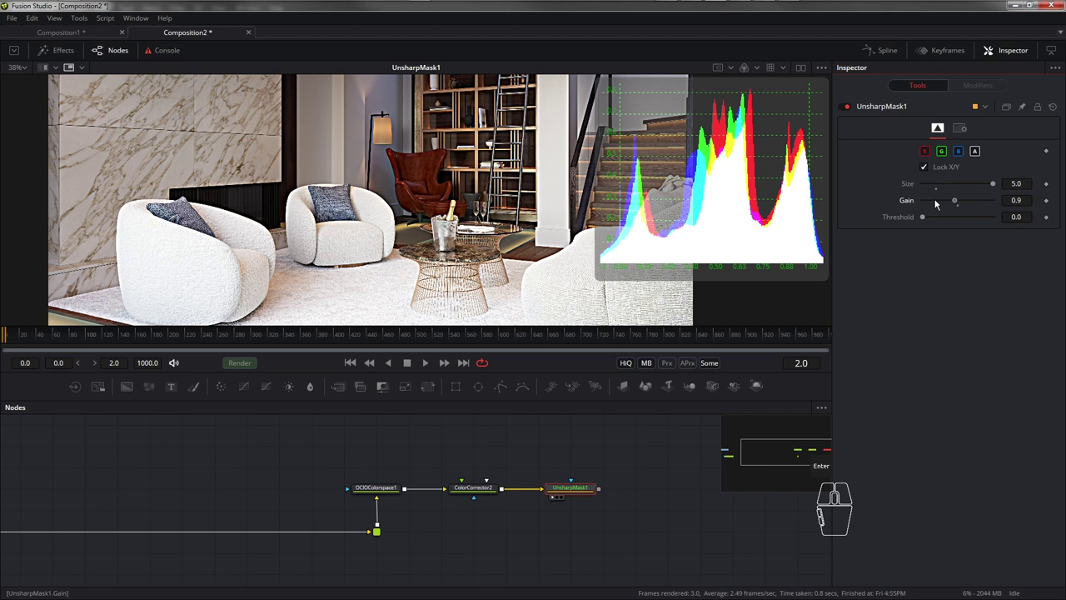
left_click(1027, 200)
type("0.2")
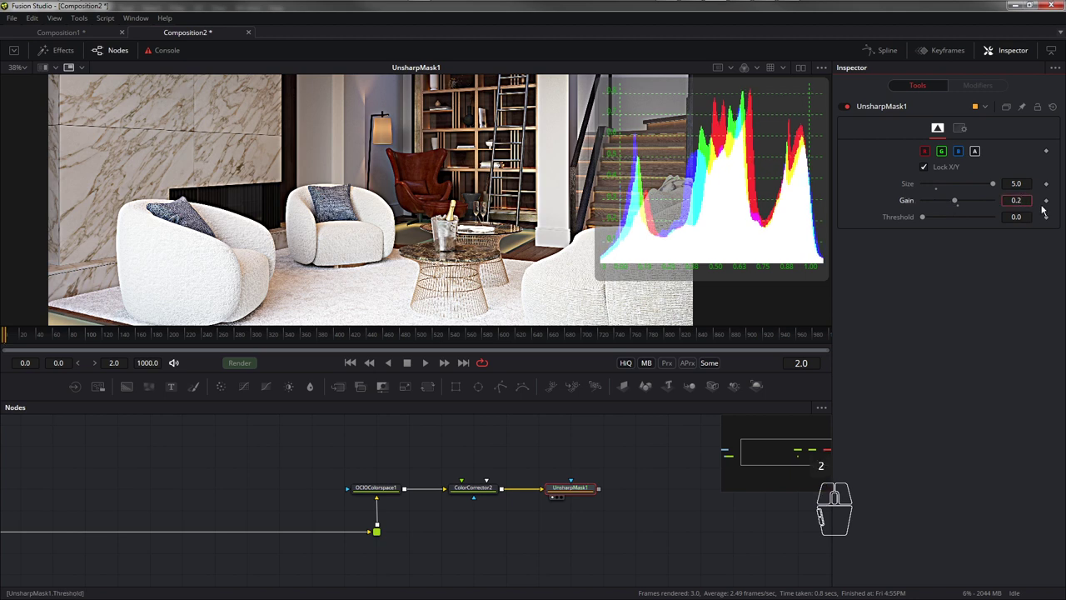
type("6")
key("Return")
left_click_drag(275, 181, 299, 190)
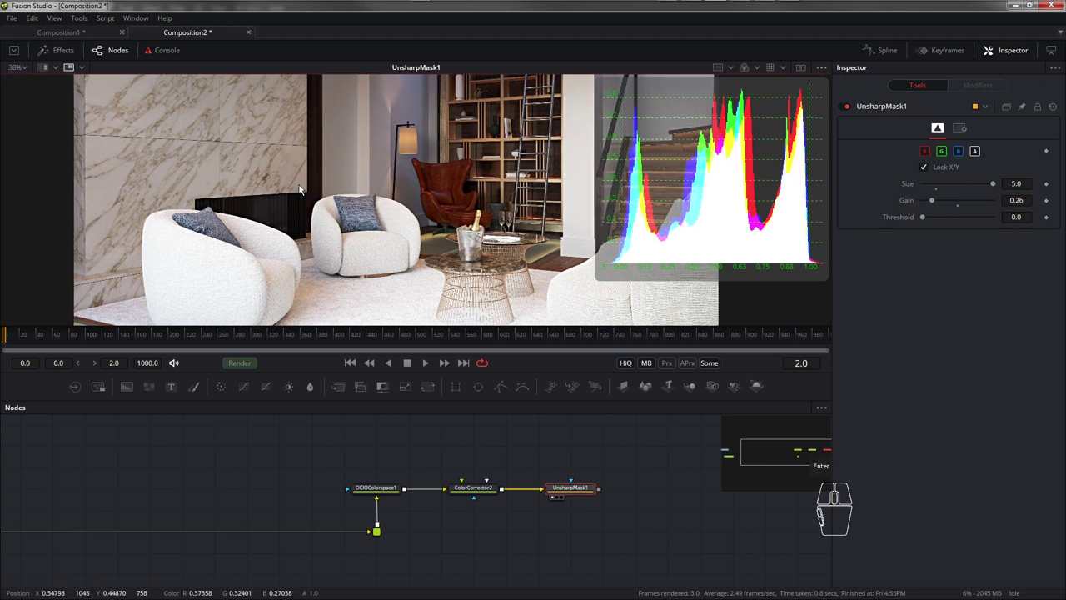
left_click_drag(594, 281, 728, 210)
- Compare the image with the Unsharp Mask off and on, leave it enabled, and move its node farther from the second Color Corrector
left_click(846, 107)
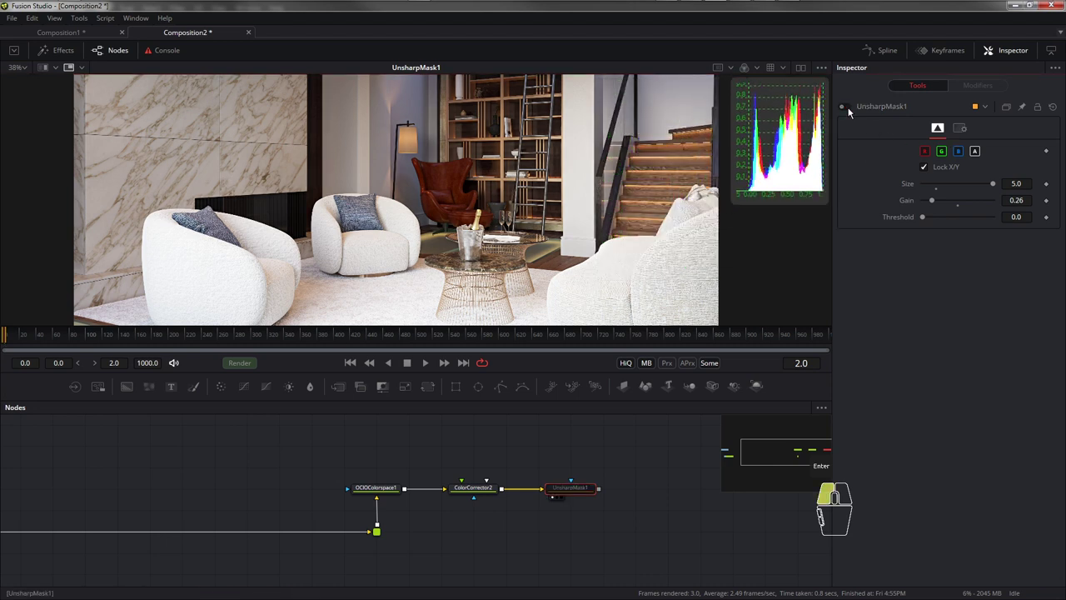
left_click(847, 106)
left_click(846, 106)
left_click(846, 106)
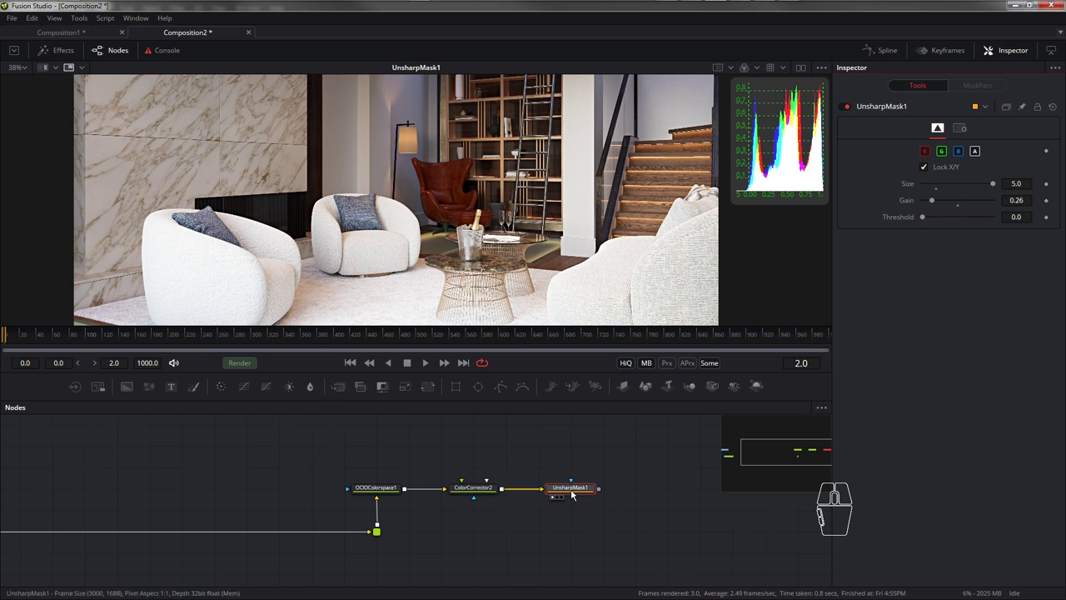
left_click_drag(572, 490, 605, 493)
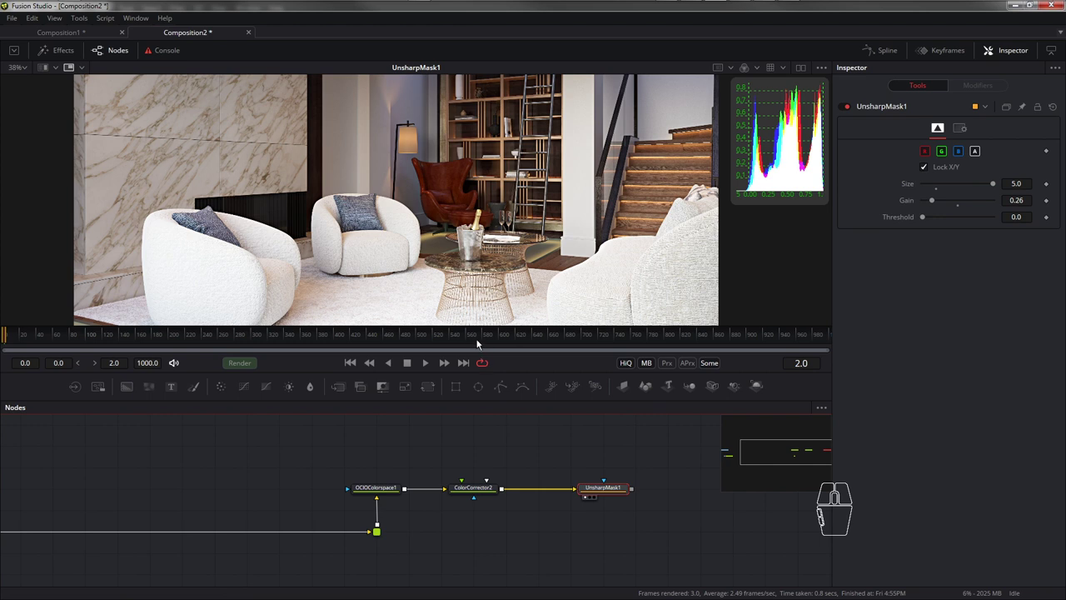
- Move the first Color Corrector node slightly farther along its connection, away from the router below the EXR loader
left_click_drag(349, 517, 304, 491)
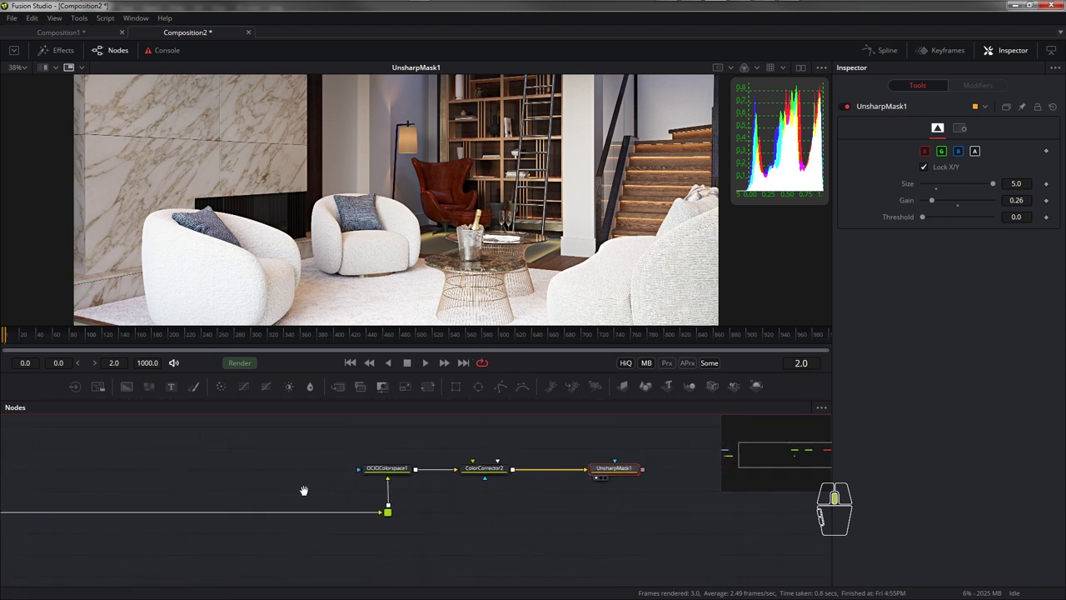
left_click_drag(207, 504, 411, 510)
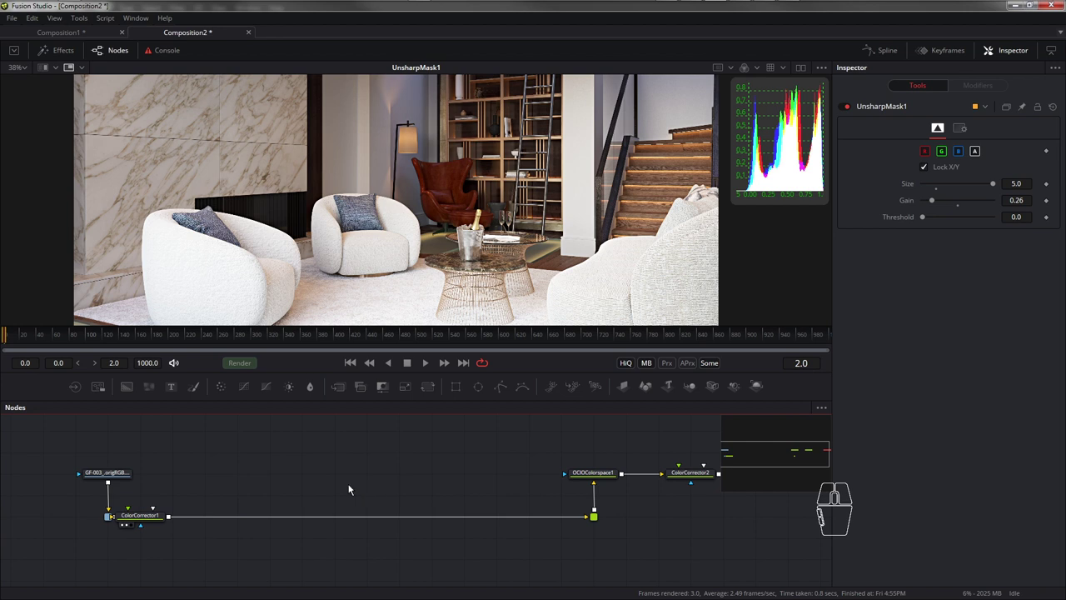
left_click(257, 500)
left_click_drag(142, 520, 175, 520)
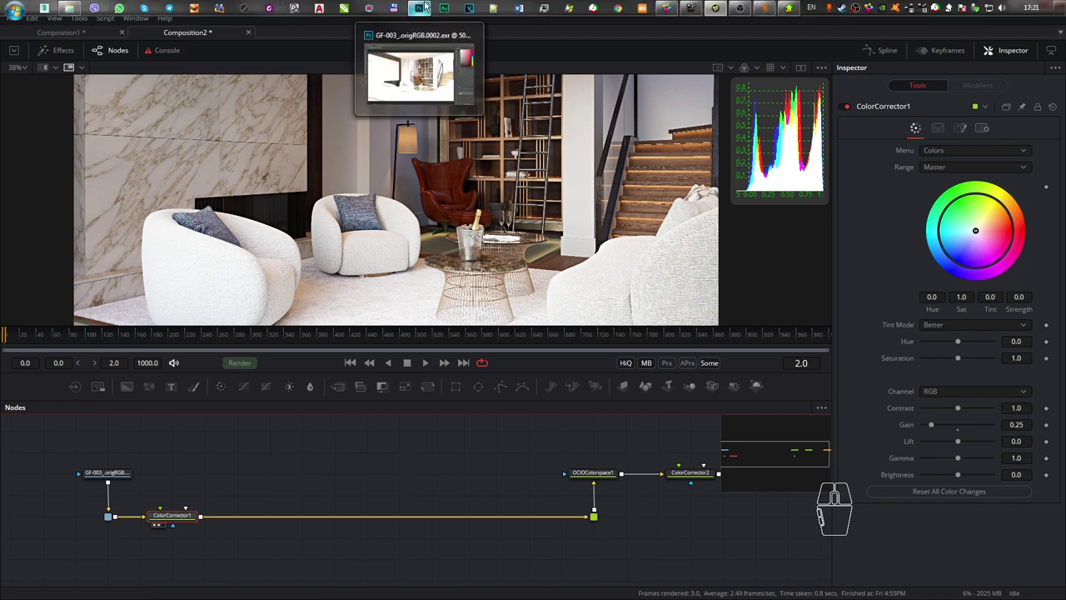
- Switch to Photoshop and examine which adjustments and filters the 32-bit EXR allows, trying a Warming Filter (85) Photo Filter without keeping it
left_click(419, 9)
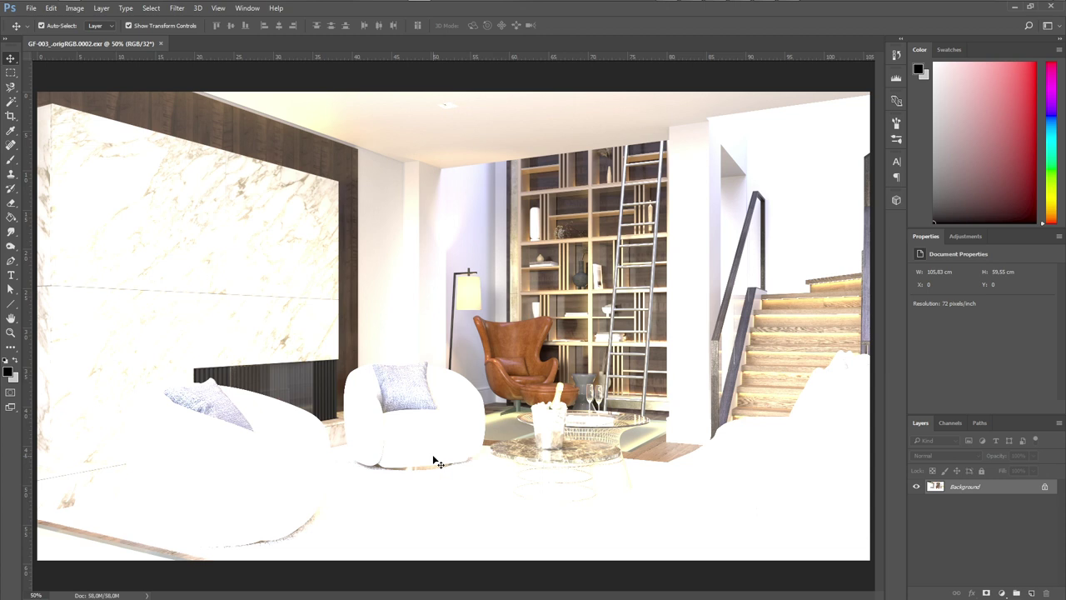
left_click(77, 10)
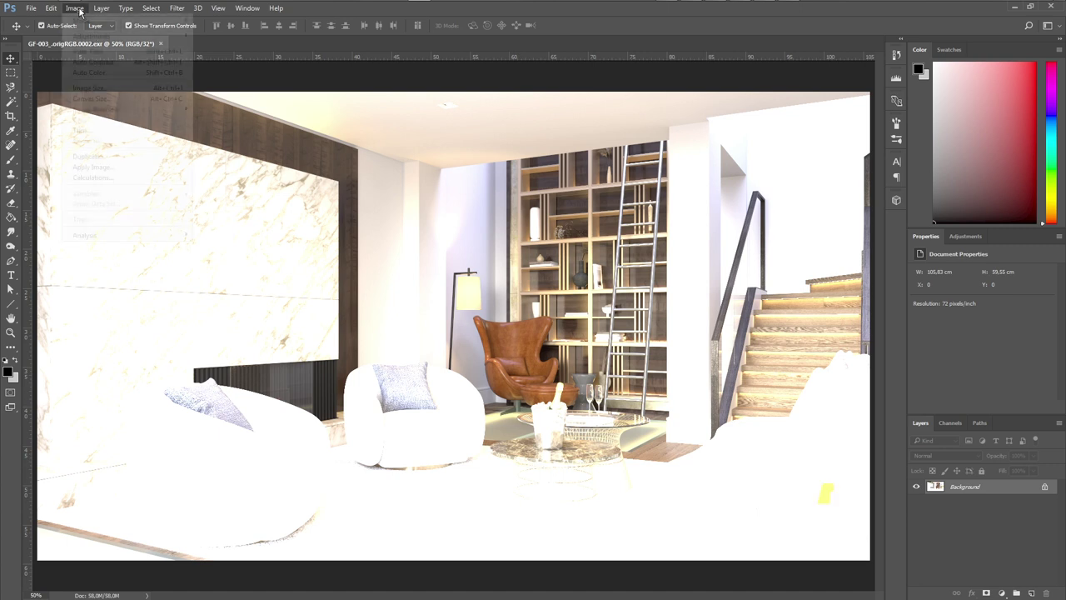
mouse_move(88, 36)
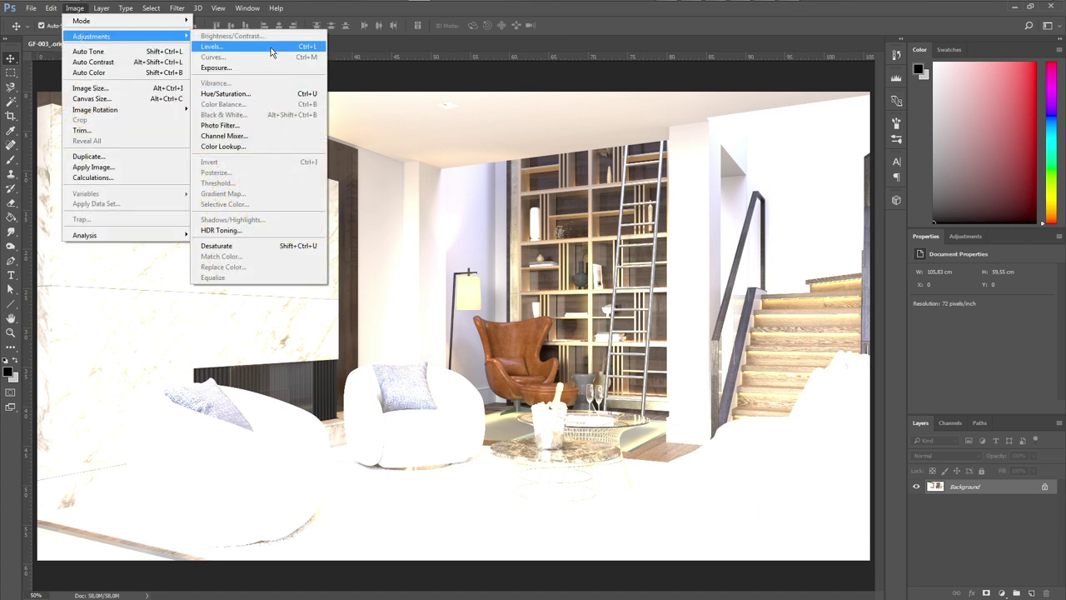
left_click(254, 127)
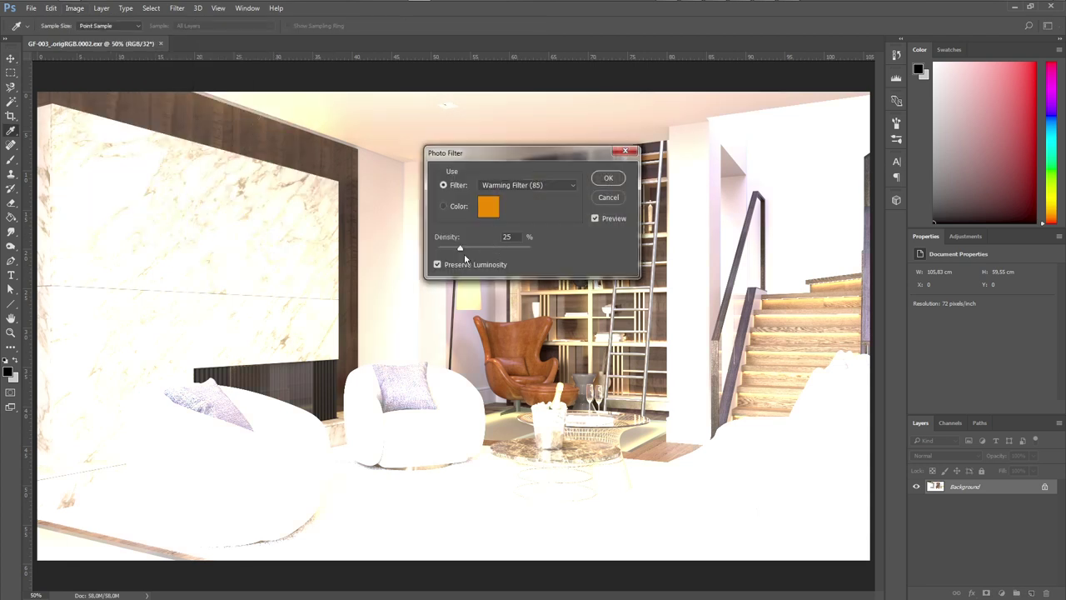
left_click_drag(461, 249, 476, 249)
left_click(607, 197)
key("v")
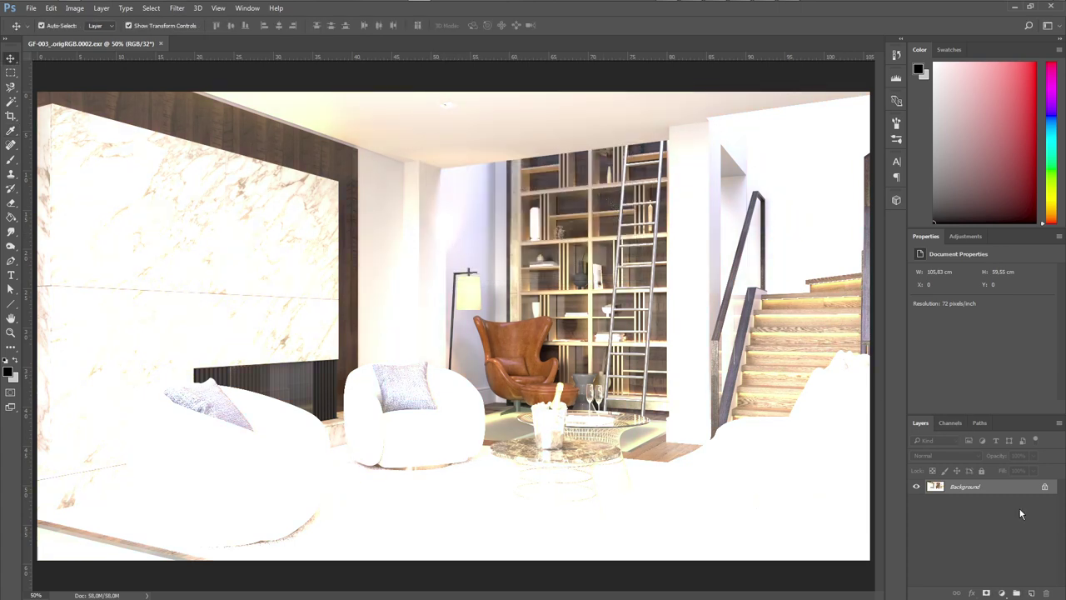
left_click(177, 8)
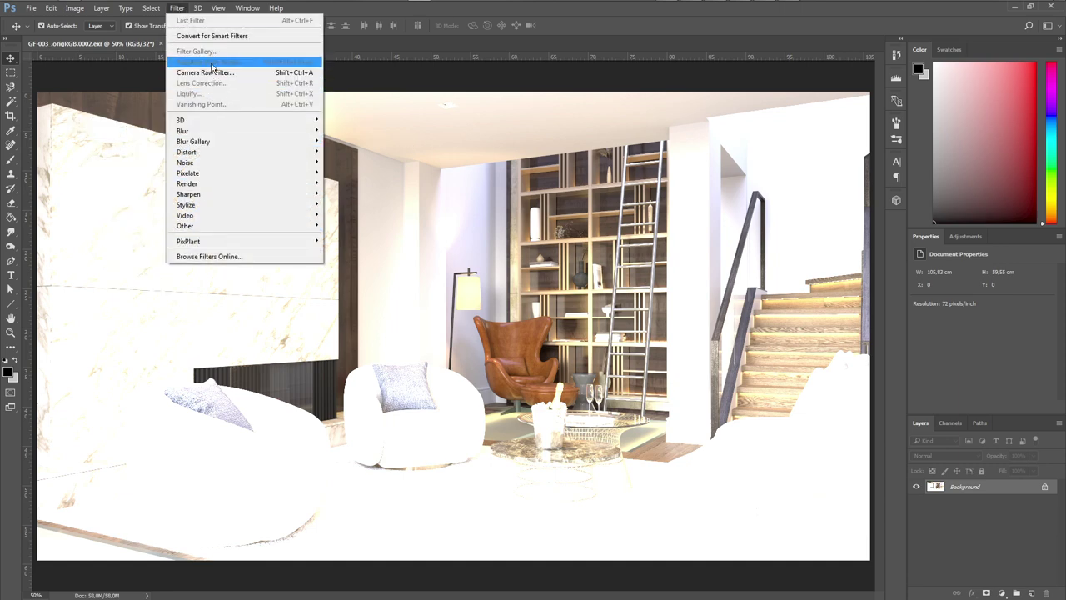
mouse_move(74, 9)
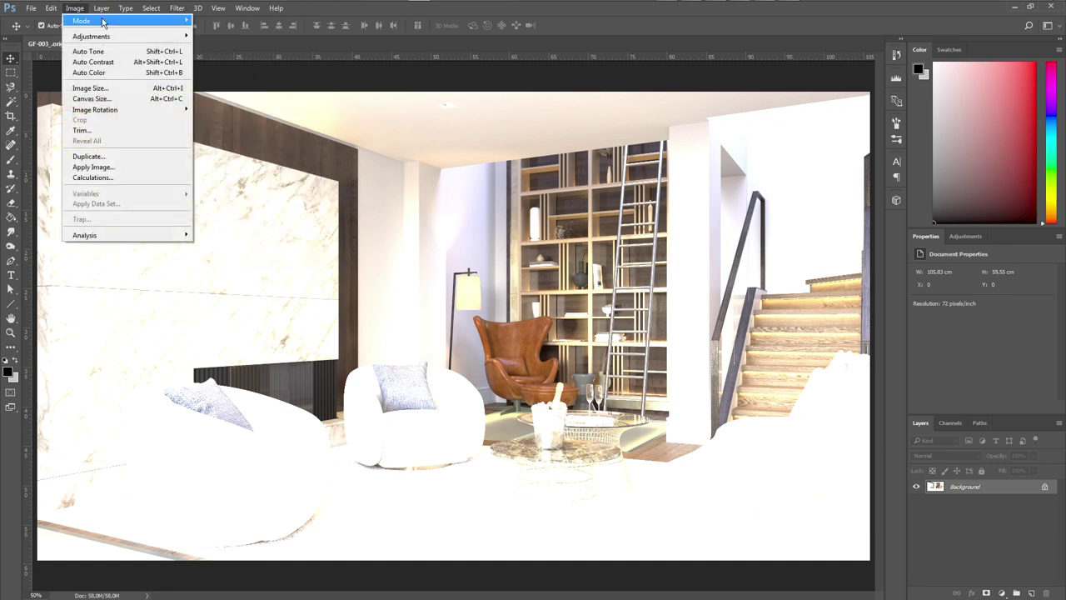
left_click(614, 44)
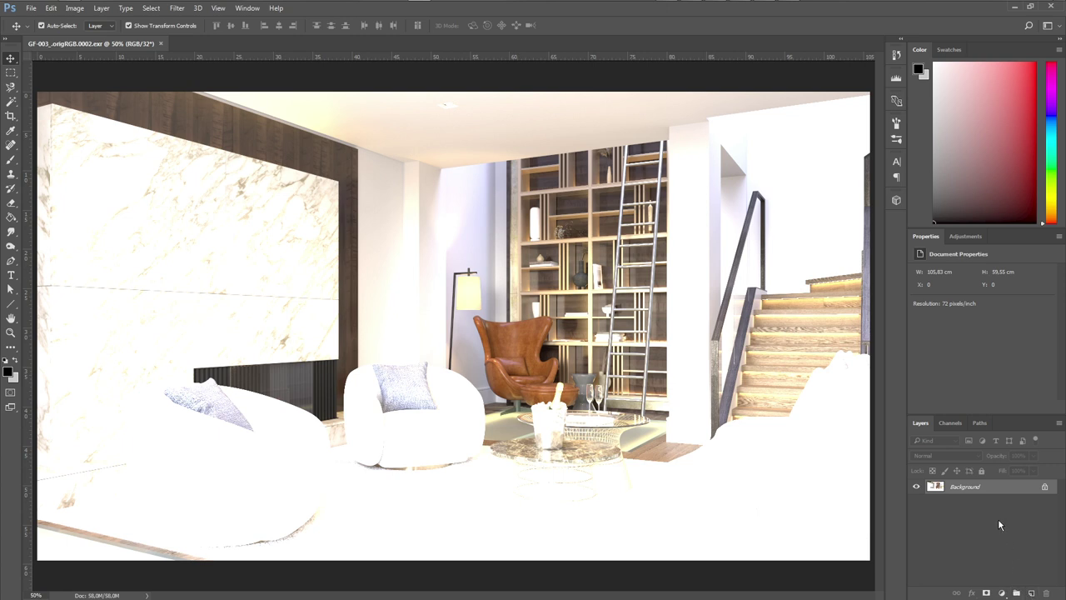
right_click(1001, 492)
left_click(1002, 592)
left_click(1016, 592)
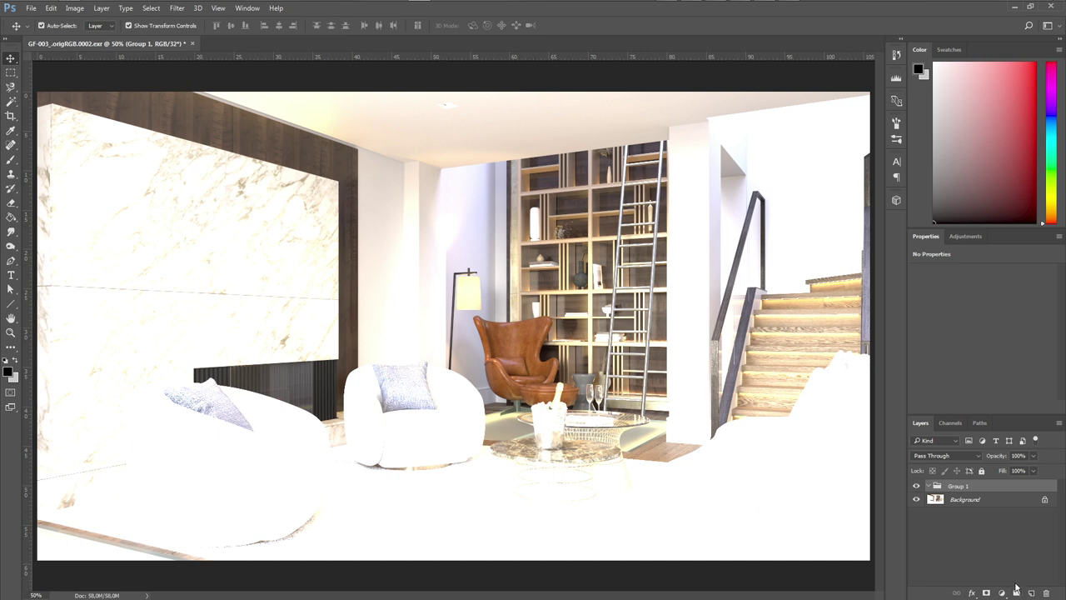
left_click_drag(1045, 486, 1047, 591)
- Add an Exposure adjustment layer above the background and set its exposure to -3
left_click(1001, 593)
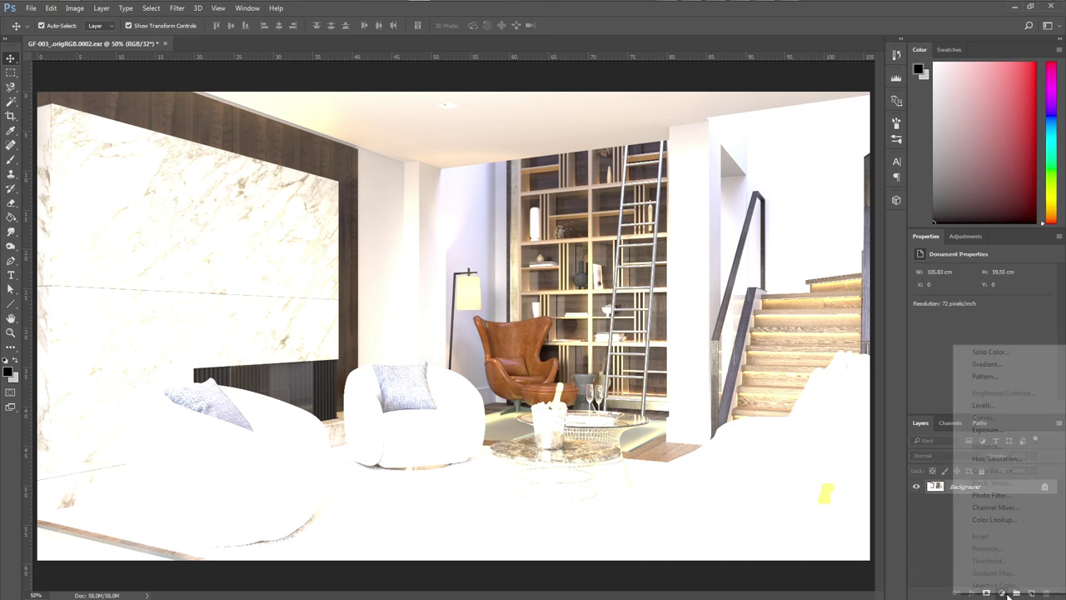
left_click(993, 430)
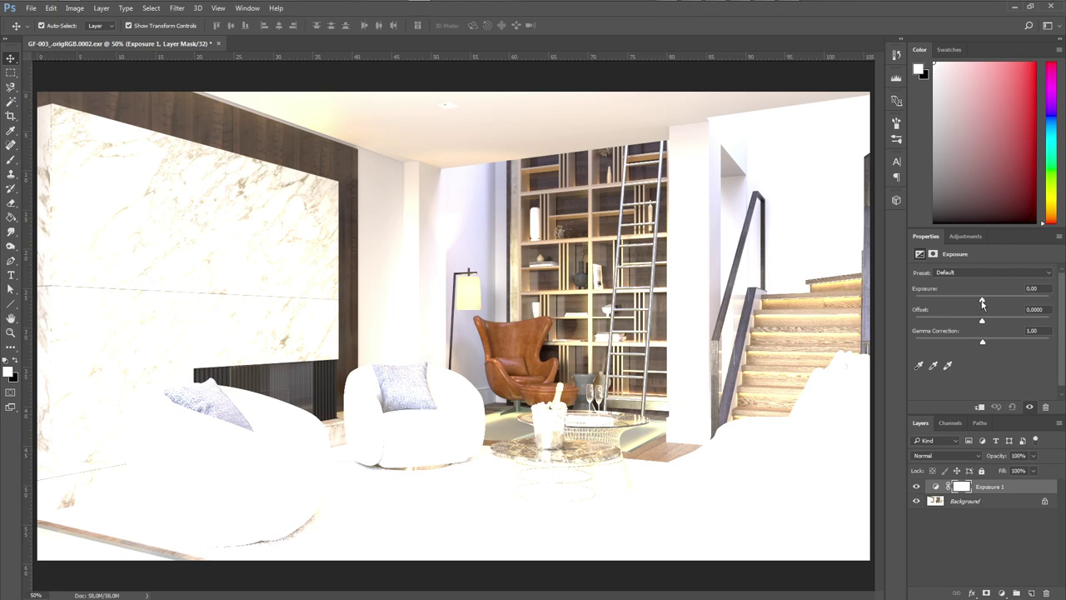
left_click_drag(982, 302, 952, 307)
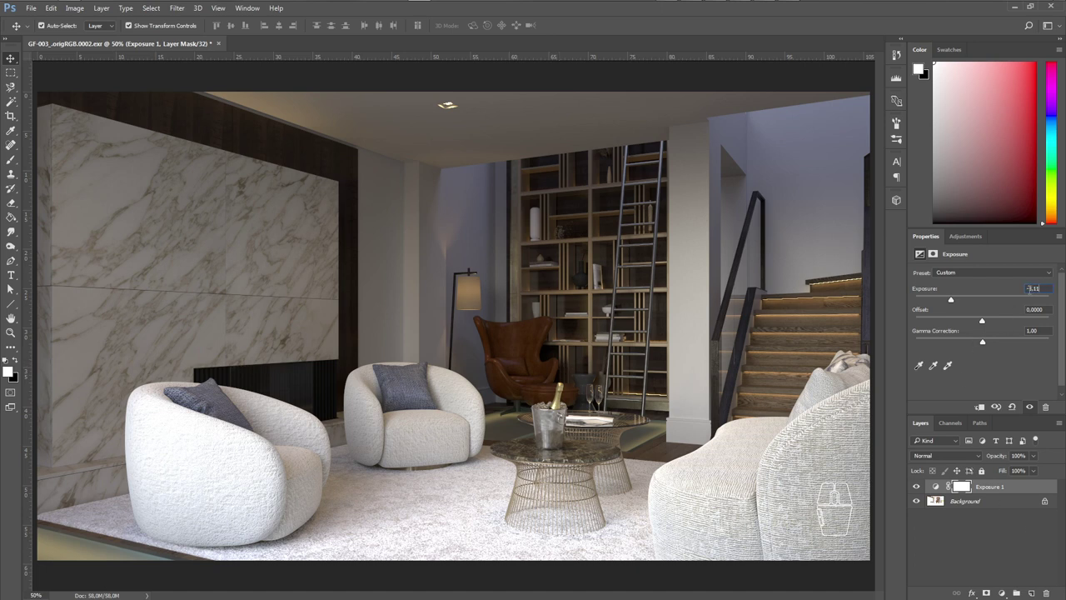
left_click(1040, 287)
type("-3")
key("Return")
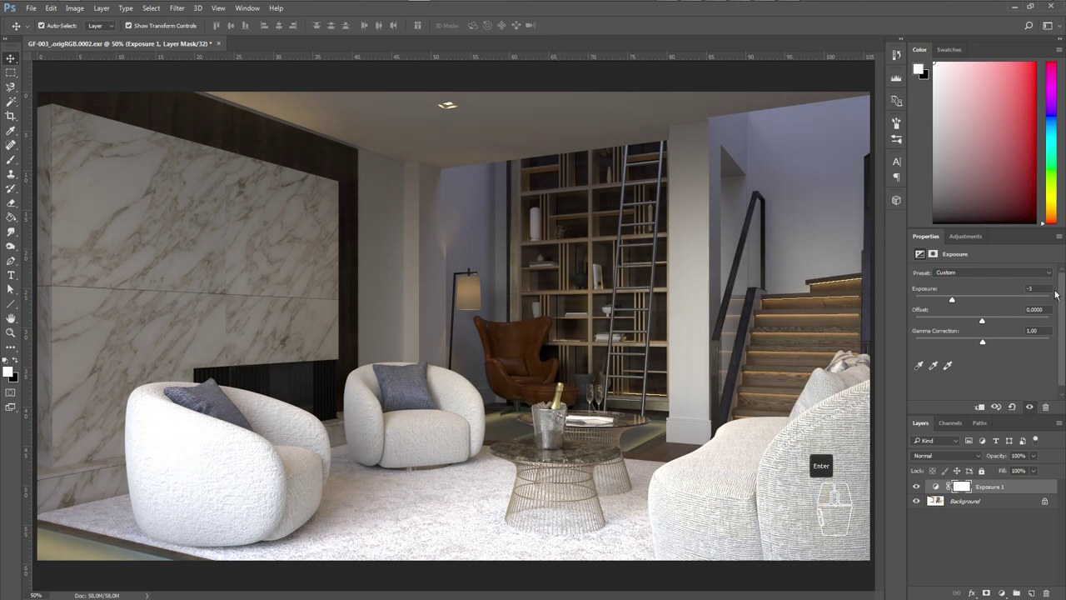
left_click(539, 489)
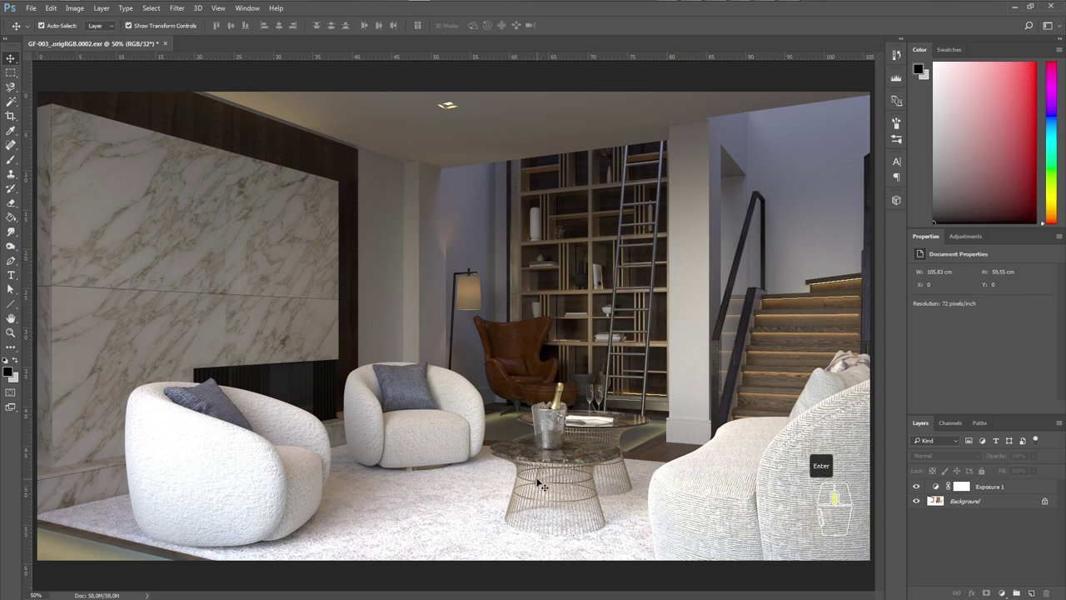
- Try a Hue/Saturation adjustment layer above the Exposure layer with hue -7 and saturation +23, without keeping it
left_click(1002, 489)
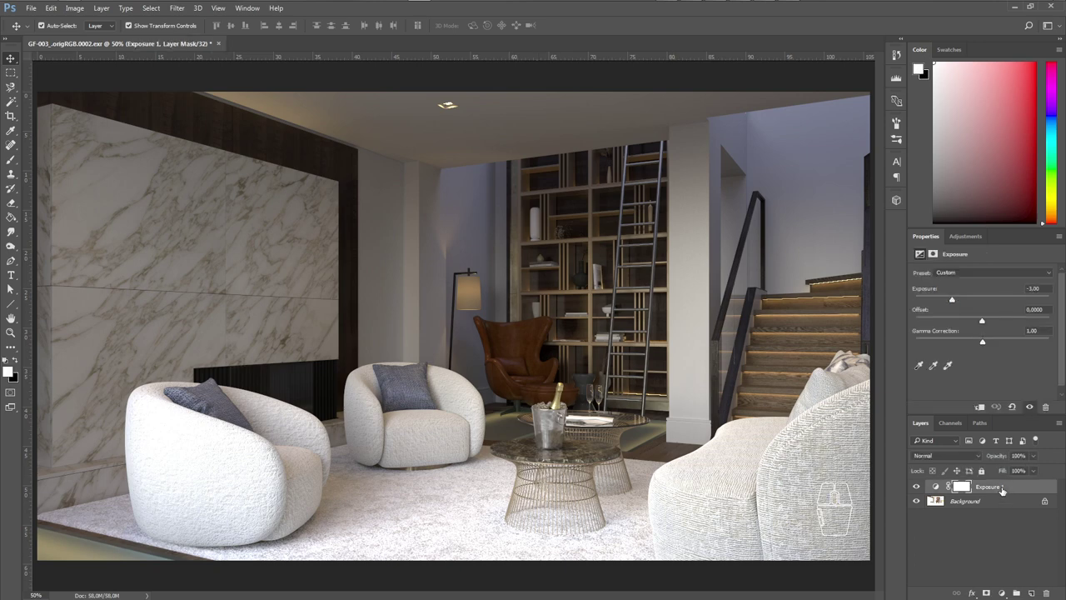
left_click(1002, 593)
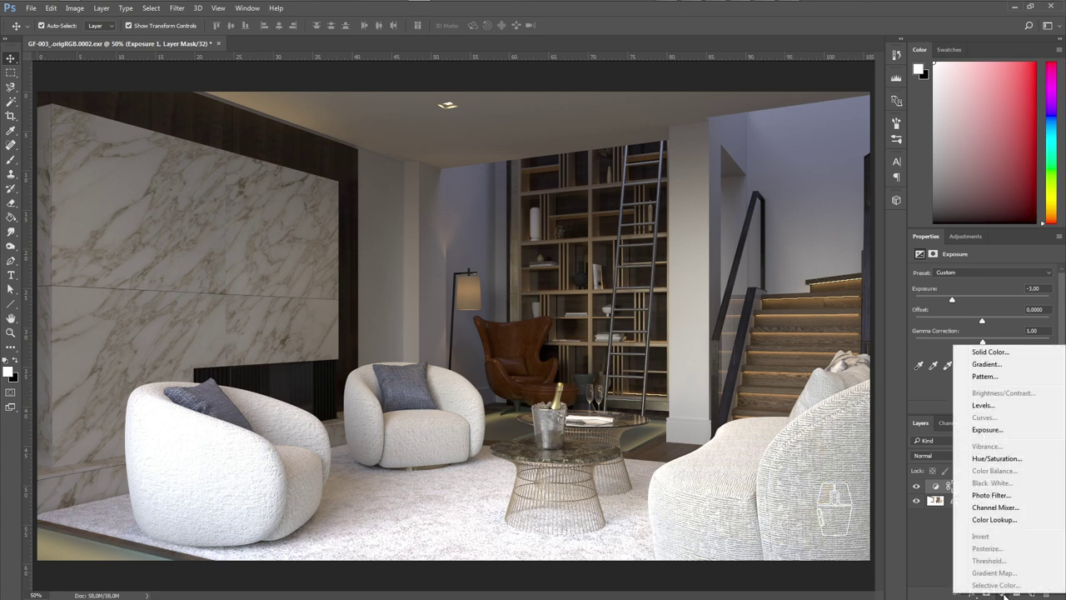
left_click(991, 459)
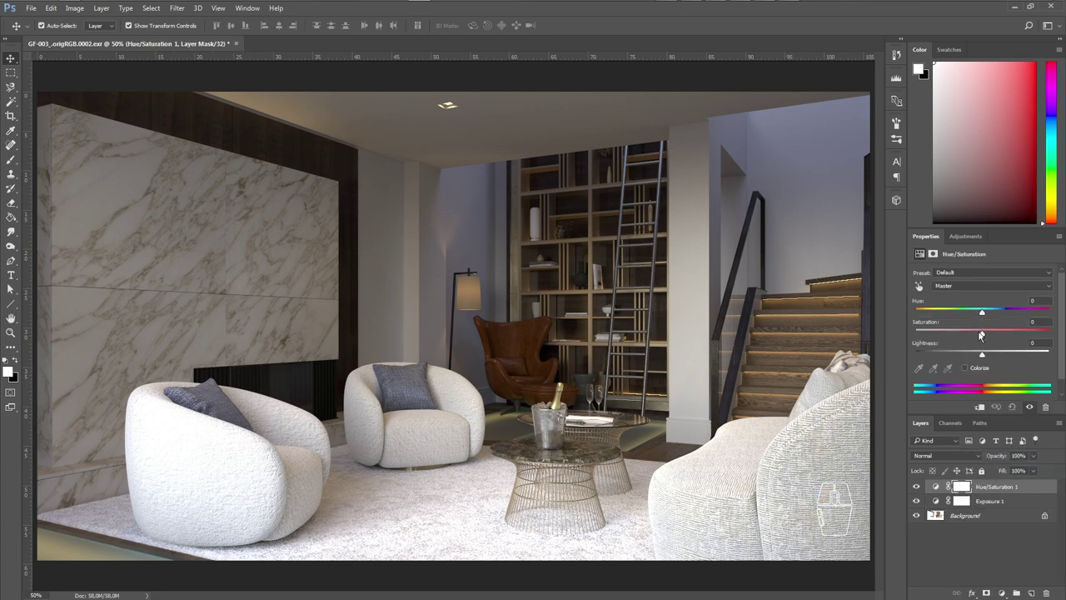
mouse_move(982, 334)
left_mouse_down()
mouse_move(1007, 335)
mouse_move(978, 315)
left_mouse_up()
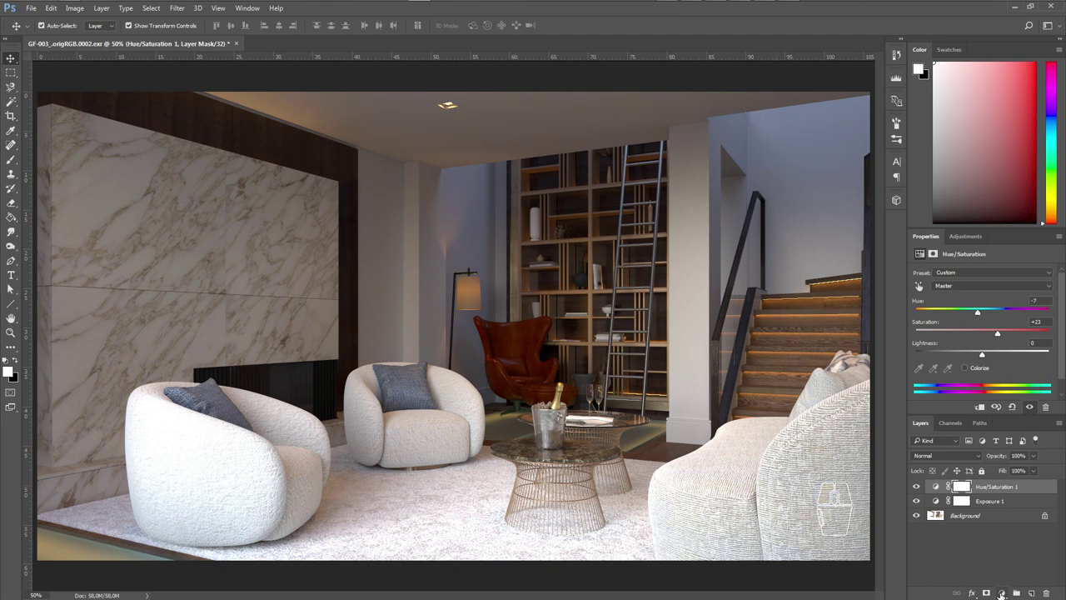
left_click_drag(1023, 486, 1046, 593)
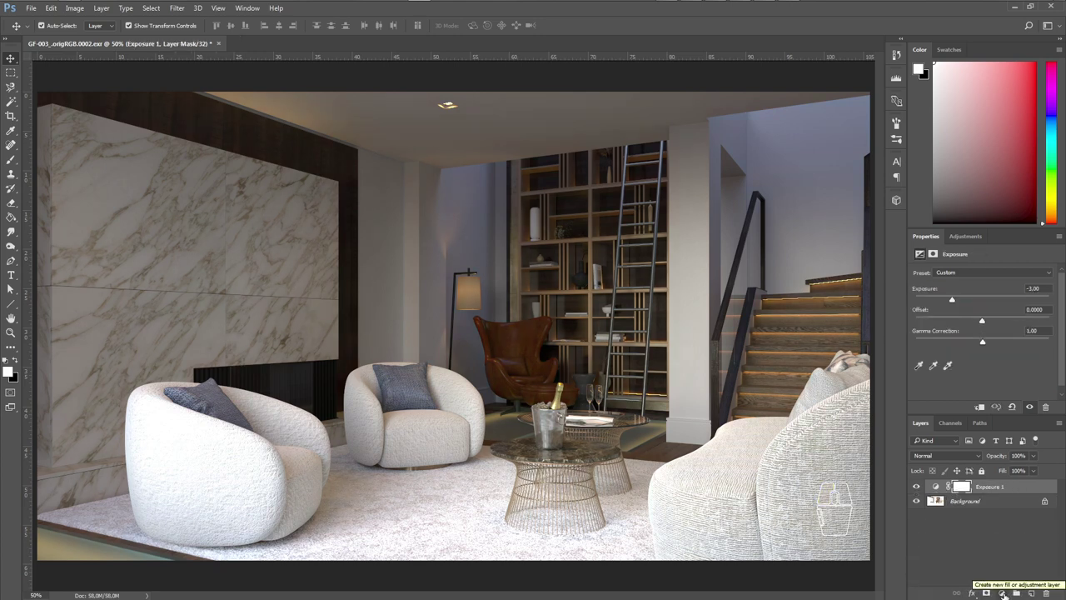
- Marquee-select a rectangle across the marble wall's edge and try adding another mask to the Exposure layer
left_click(99, 9)
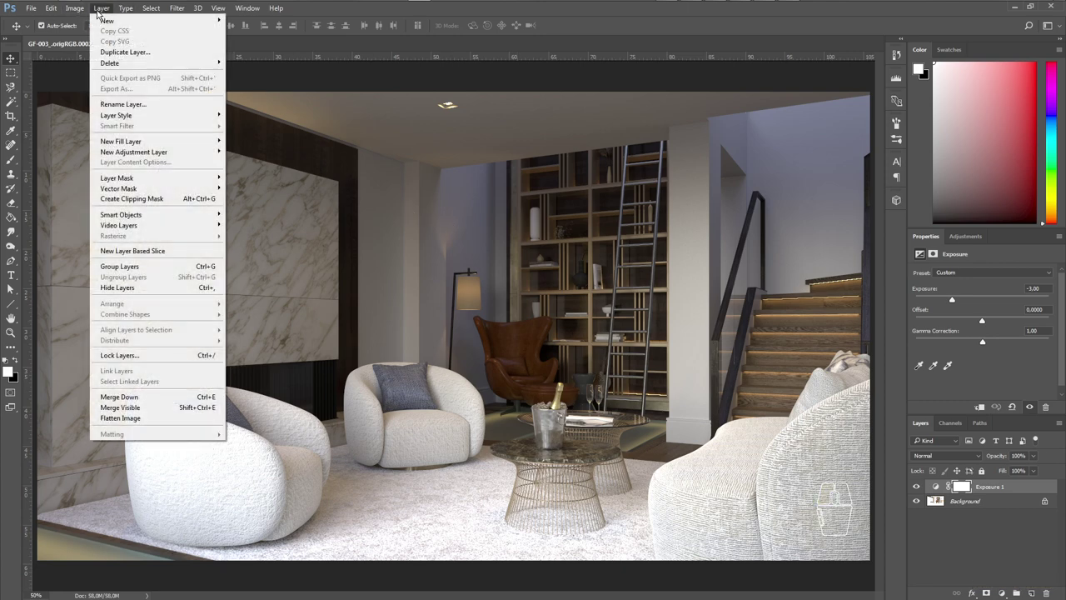
left_click(99, 9)
left_click(151, 7)
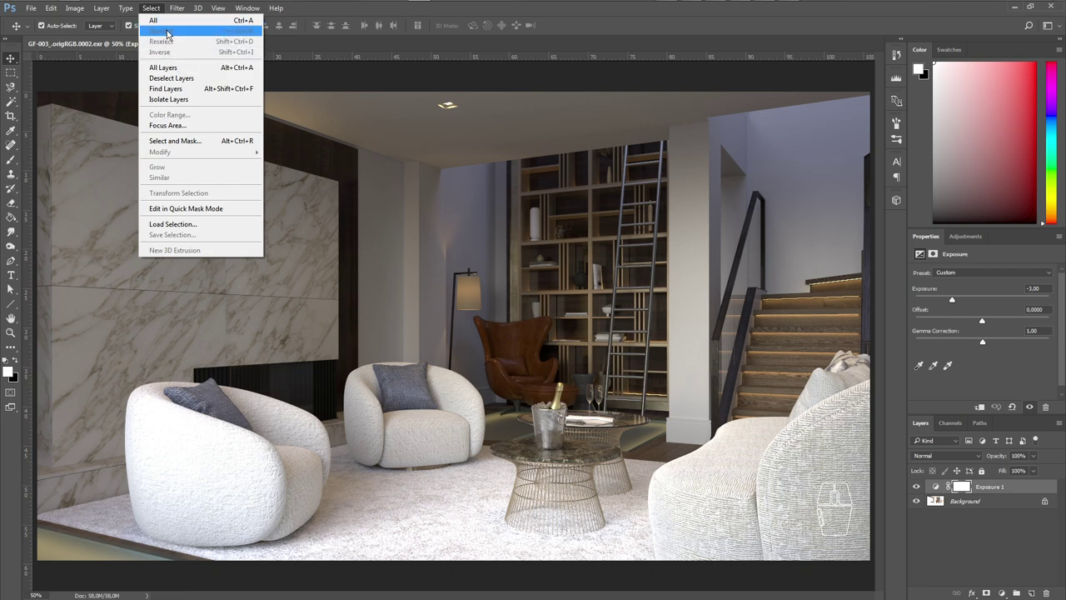
left_click(11, 72)
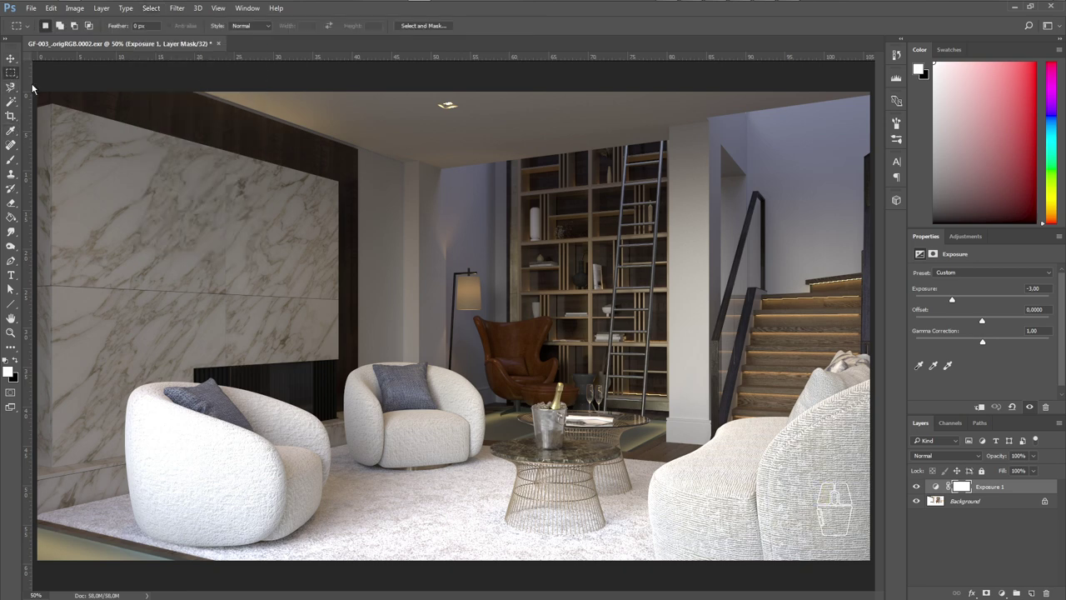
mouse_move(281, 209)
left_mouse_down()
mouse_move(421, 334)
mouse_move(422, 356)
left_mouse_up()
left_click(987, 593)
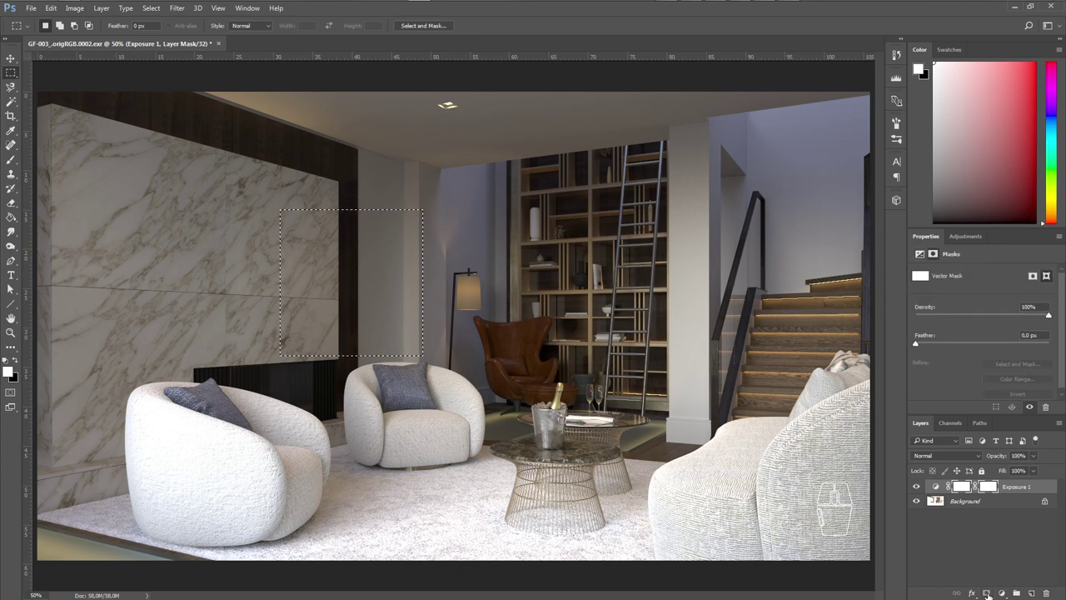
key("ctrl+z")
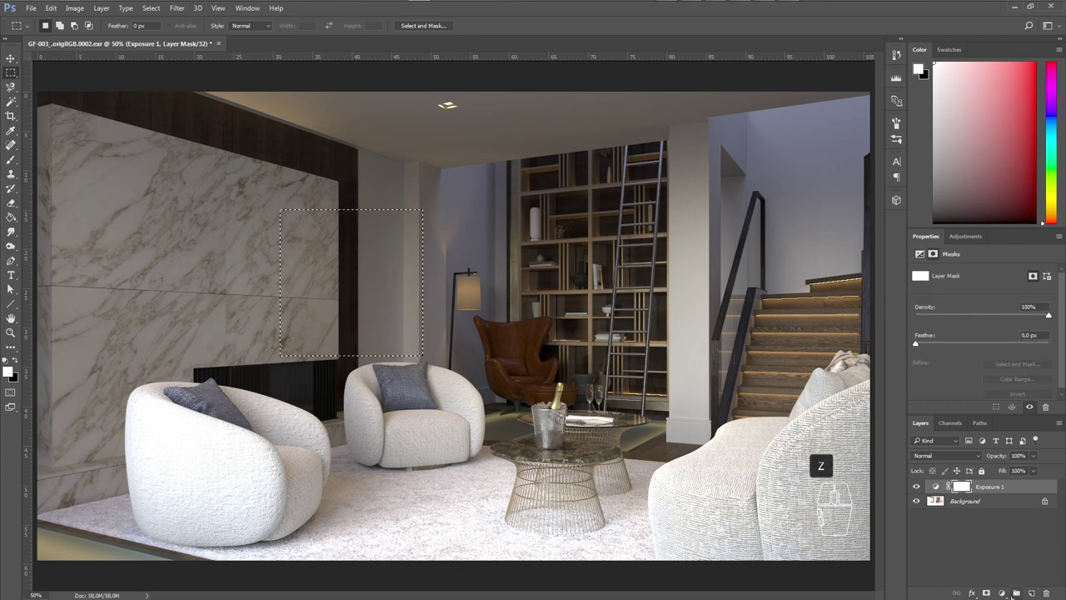
- Mask the background layer with the rectangular selection and set the mask's density to 75% and feather to 6.8 px
left_click(992, 504)
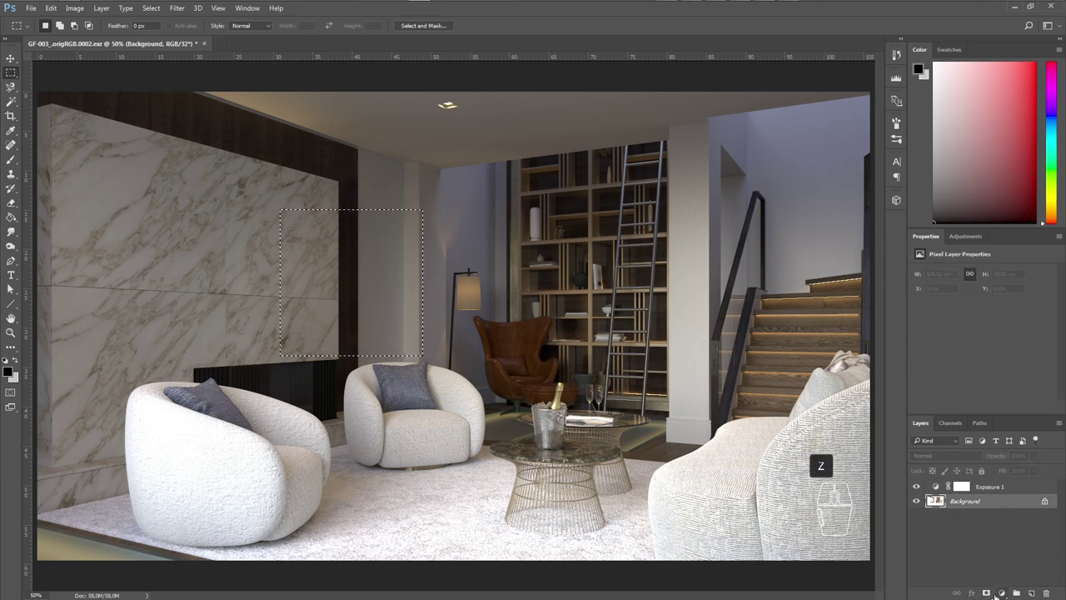
left_click(987, 593)
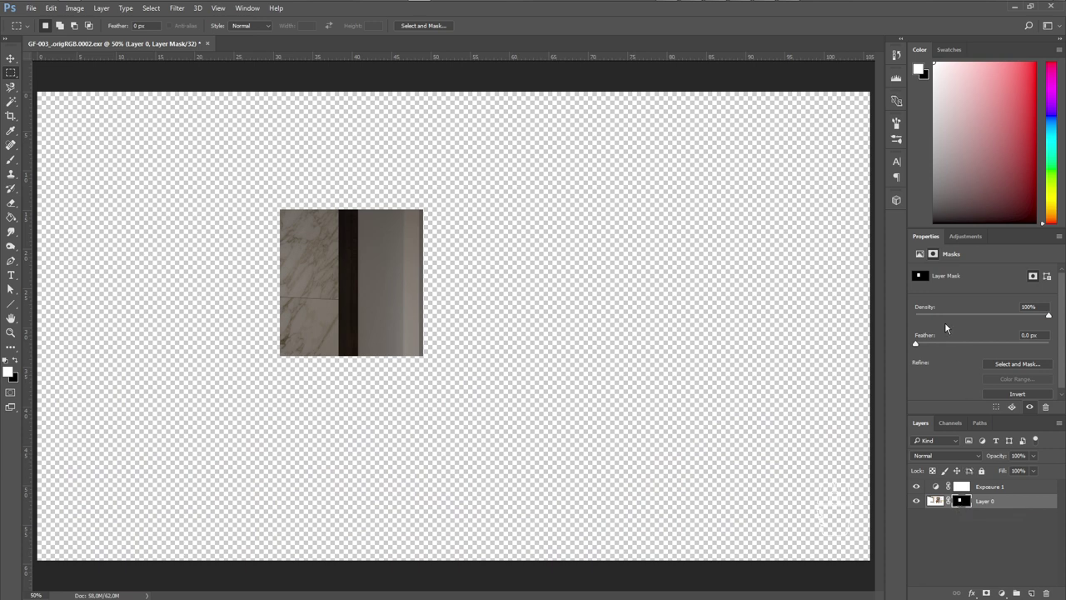
left_click_drag(1049, 315, 1014, 318)
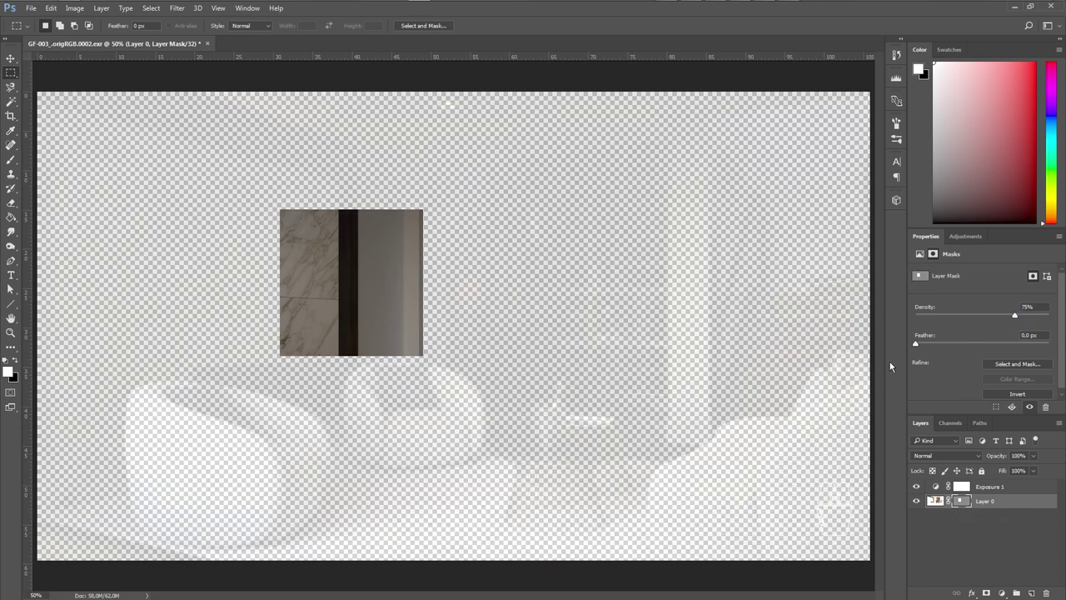
left_click_drag(916, 347, 957, 344)
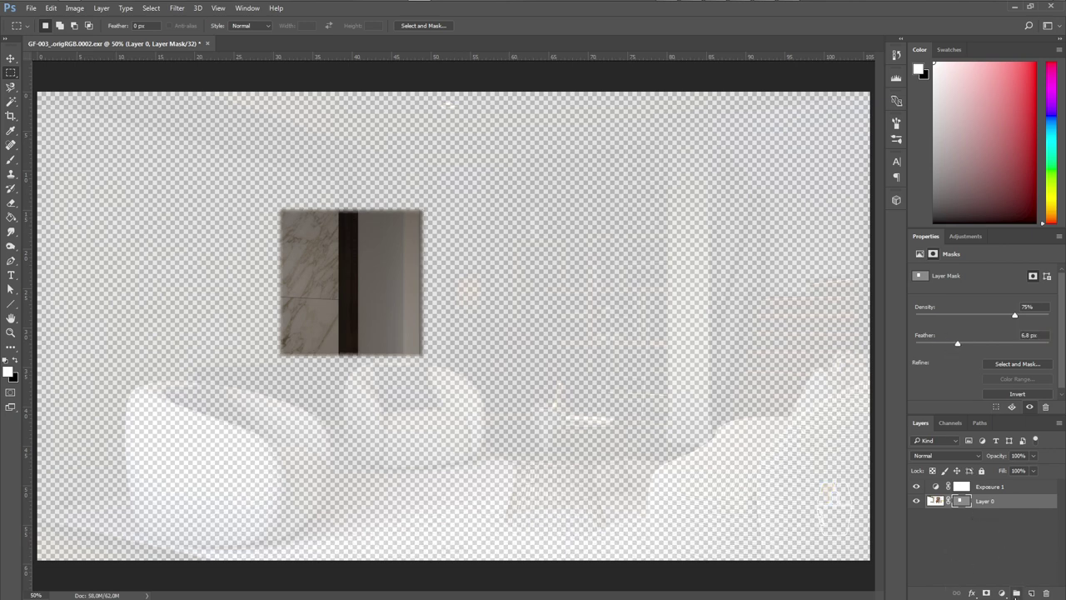
- Undo the mask's feather and density changes, the background layer's mask and the rectangular selection
key("ctrl+z")
key("ctrl+z")
key("ctrl+alt+z")
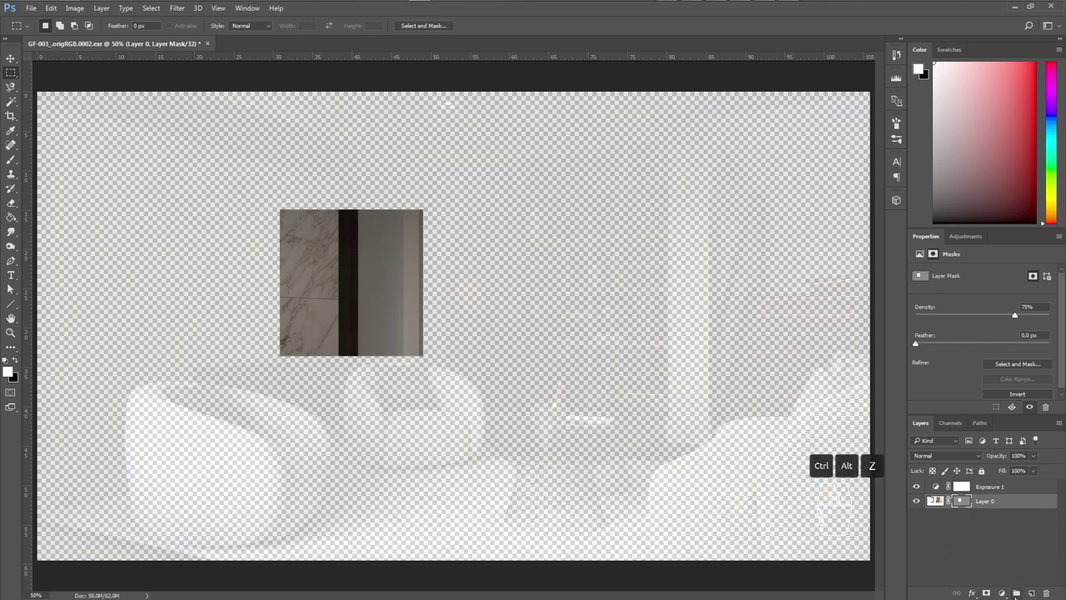
key("ctrl+alt+z")
key("ctrl+alt+z")
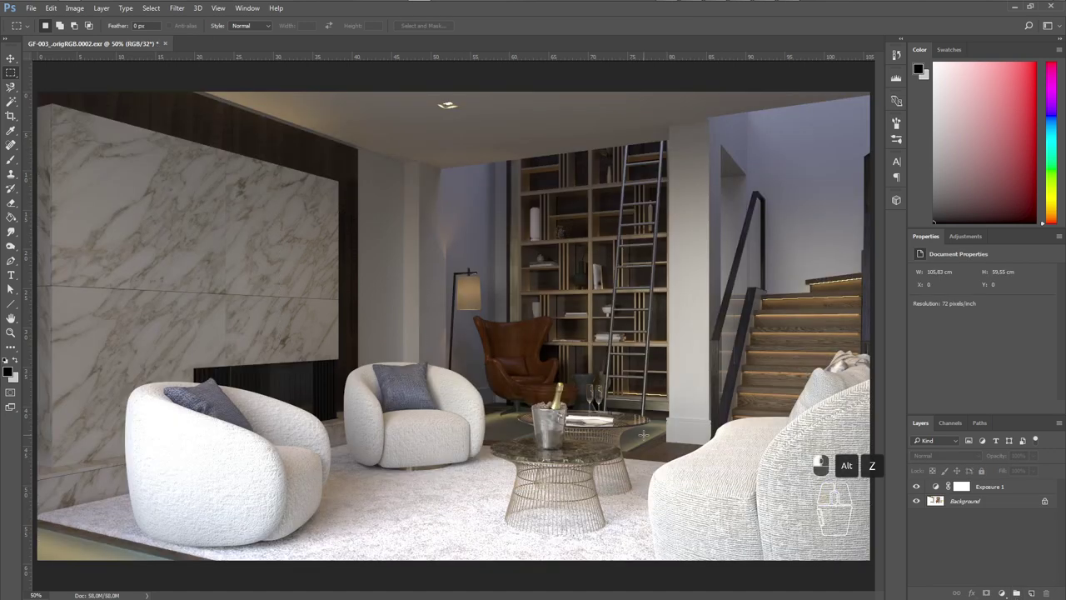
key("ctrl+z")
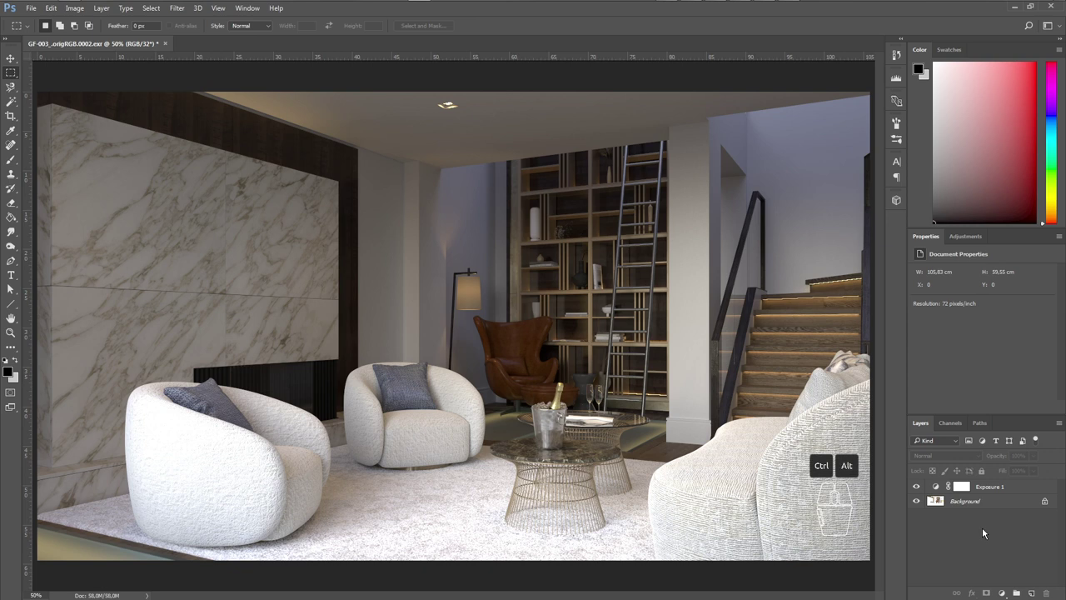
key("ctrl+alt+z")
left_click_drag(1026, 488, 1026, 543)
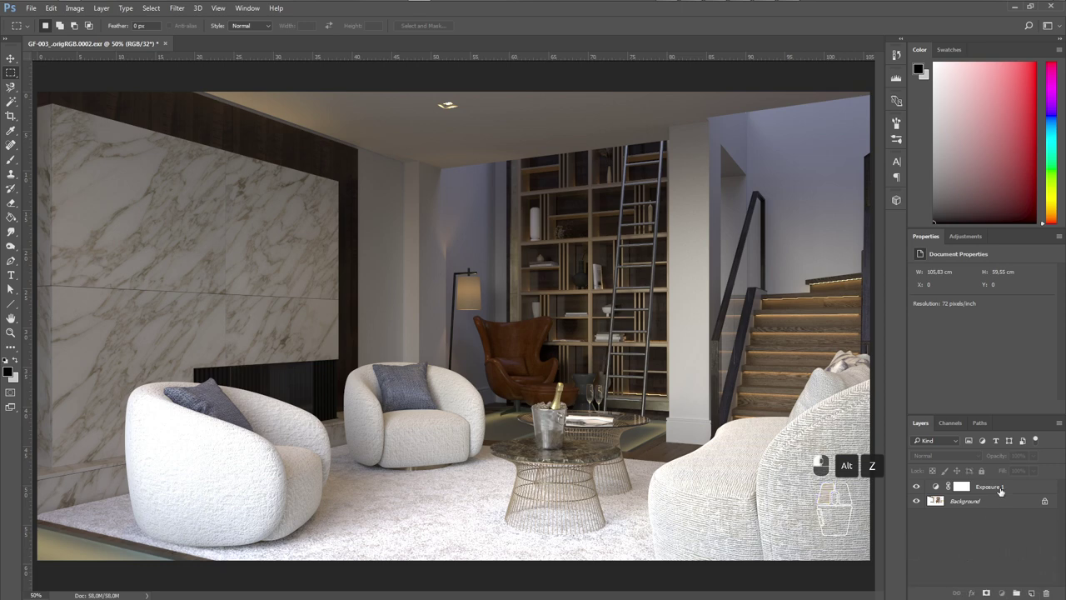
- Compare the image with and without the Exposure 1 layer, then delete its mask and the layer itself
left_click(916, 487)
left_click(916, 487)
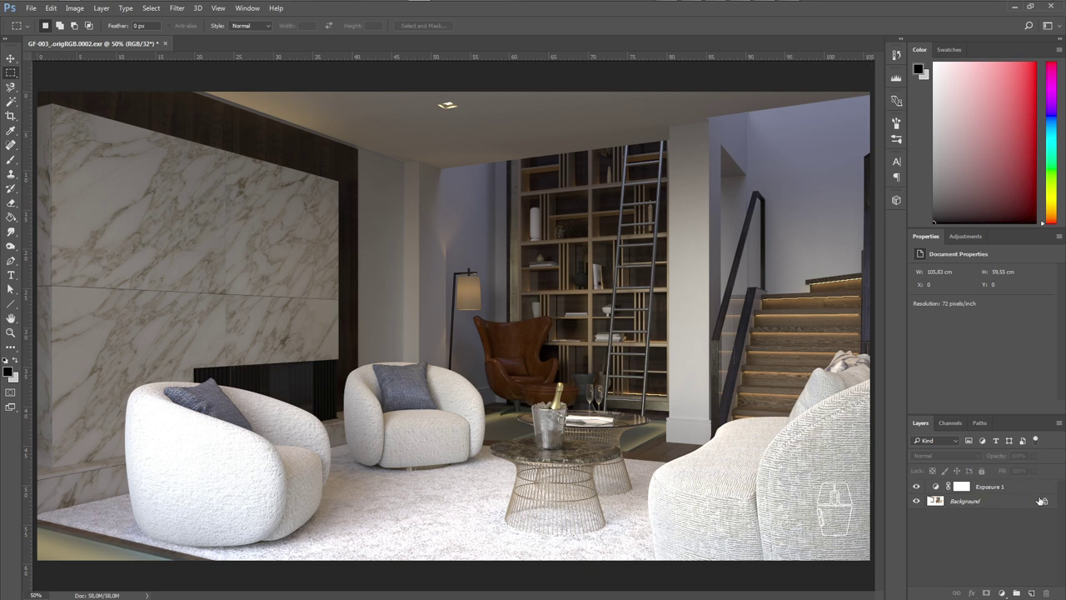
left_click(989, 487, "ctrl")
left_click(1046, 593)
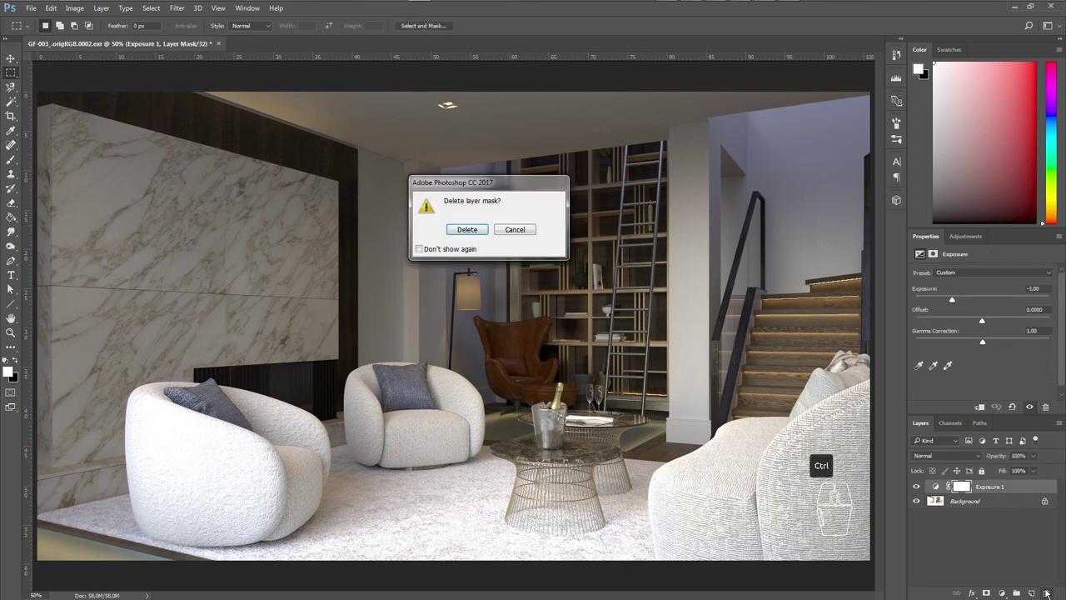
left_click(467, 230)
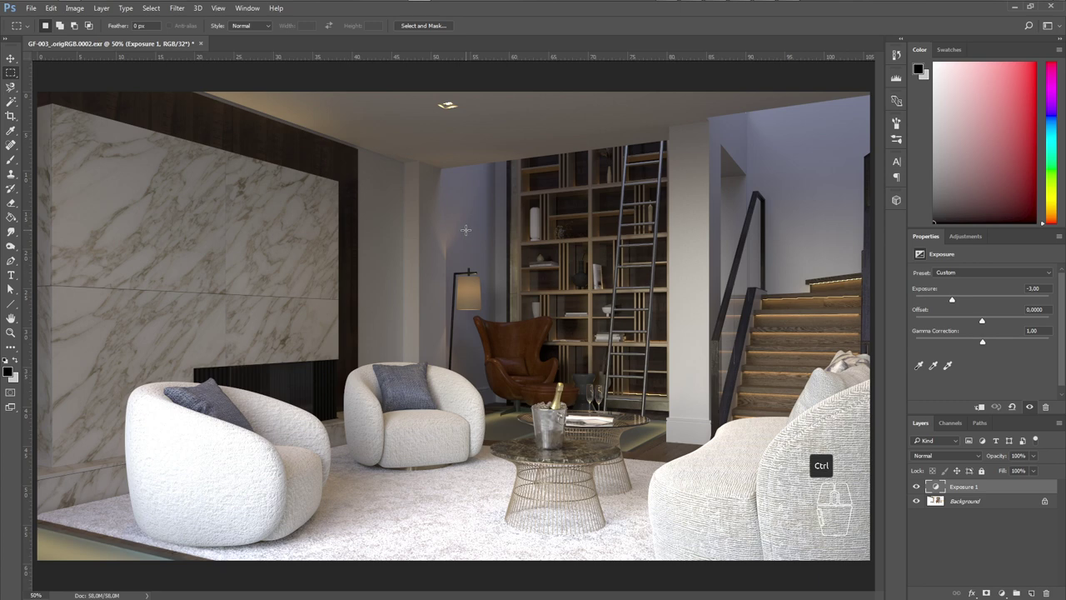
left_click(1046, 593)
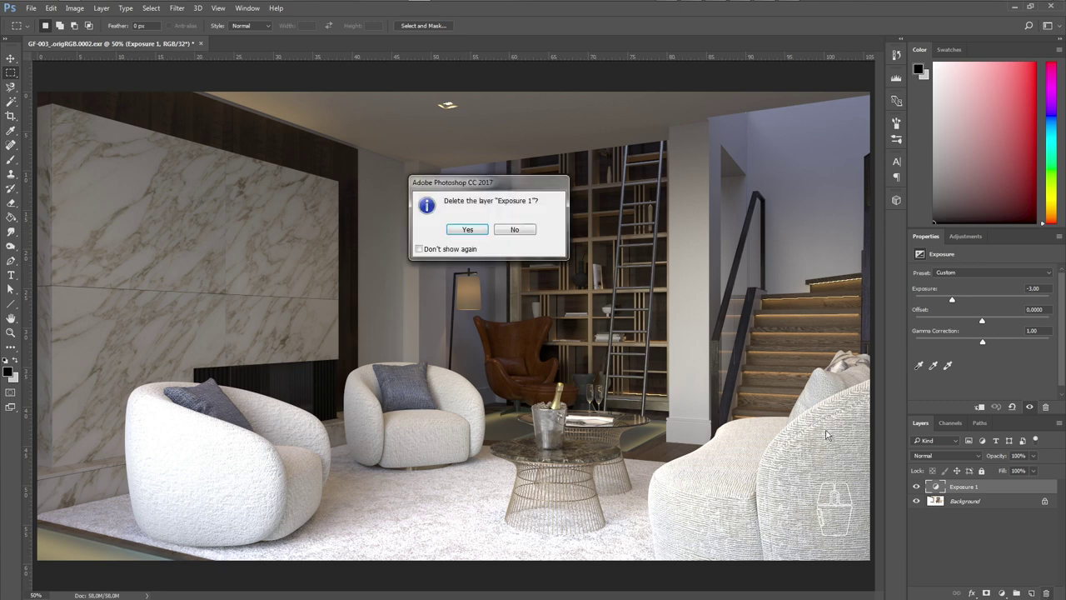
left_click(463, 228)
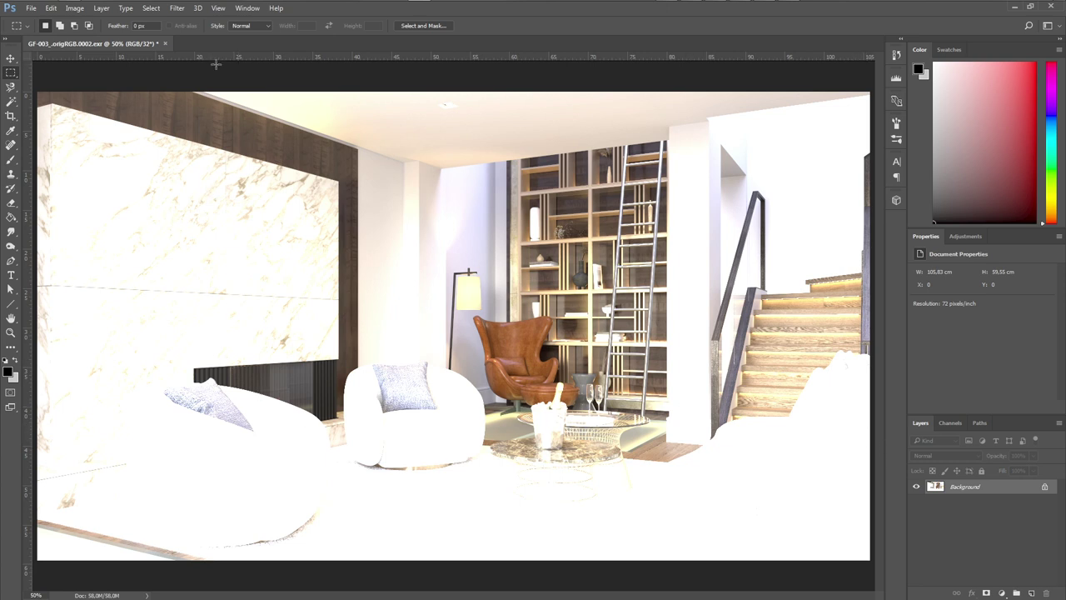
- Start converting the image to 16 Bits/Channel and expand the HDR Toning curve and histogram section
left_click(74, 8)
mouse_move(89, 36)
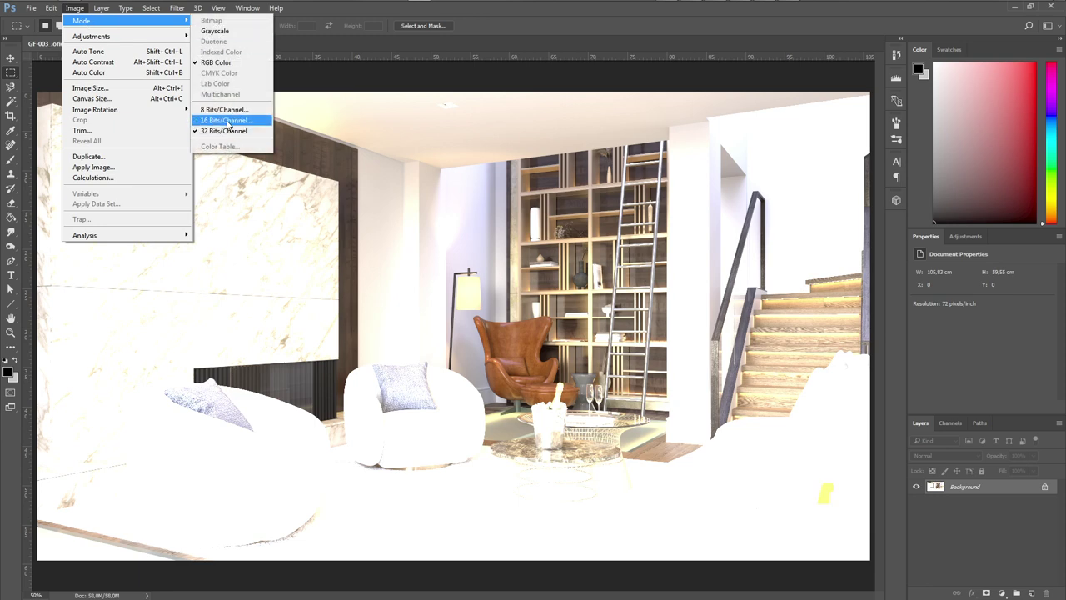
left_click(226, 124)
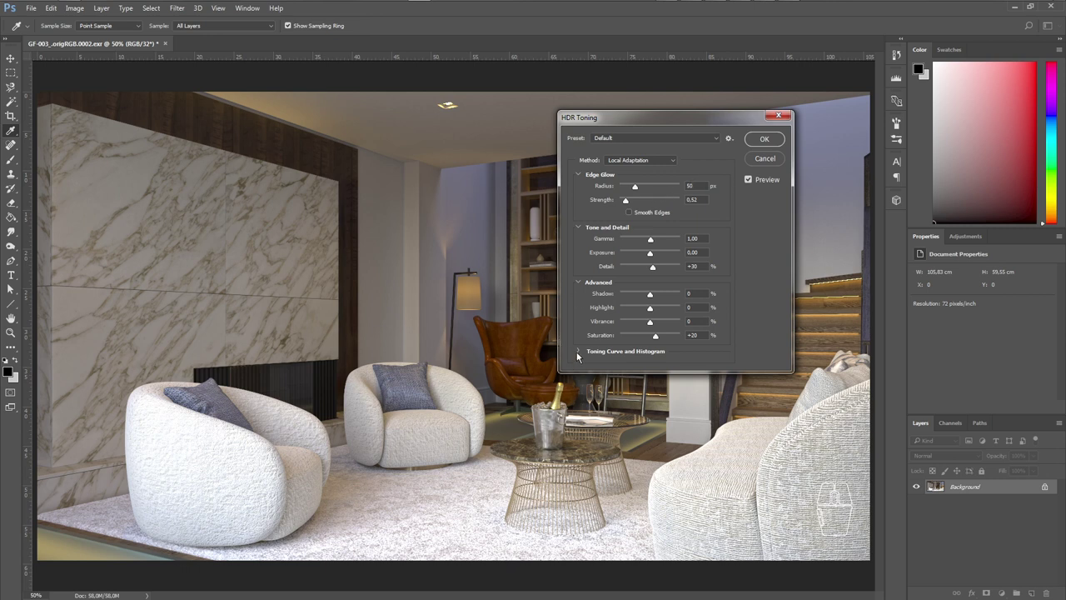
left_click(579, 354)
- Preview the Highlight Compression and Exposure and Gamma toning methods, then convert the image using Local Adaptation
left_click(664, 161)
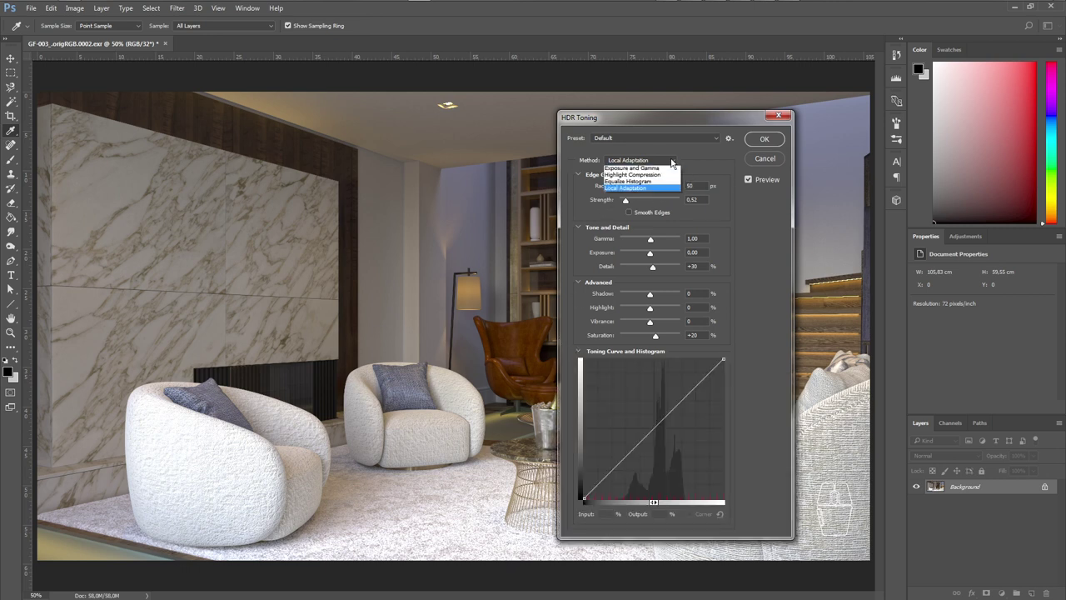
left_click(662, 177)
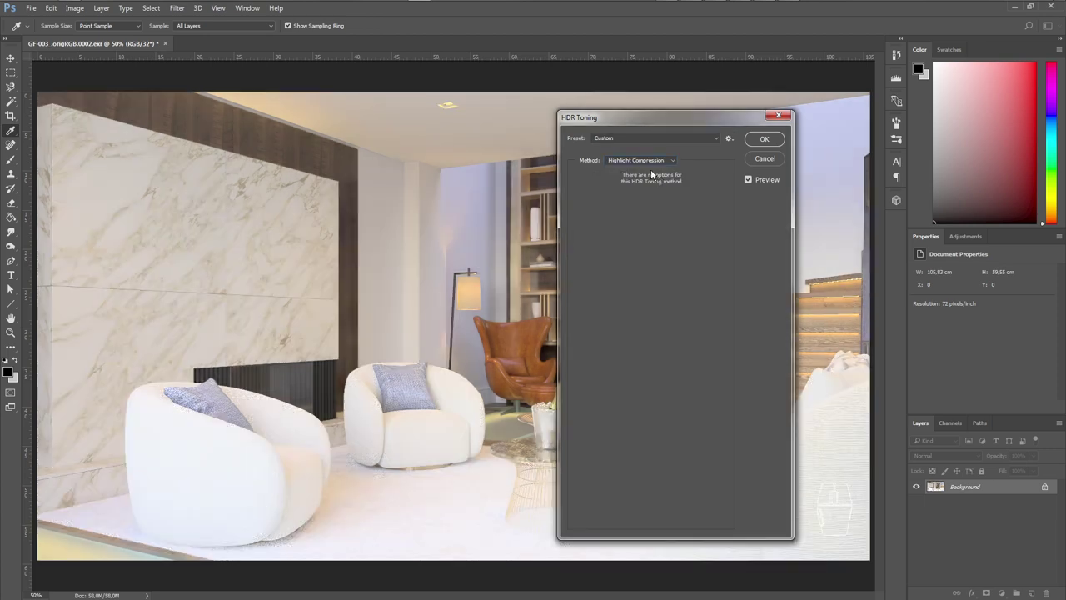
left_click(672, 161)
left_click(666, 169)
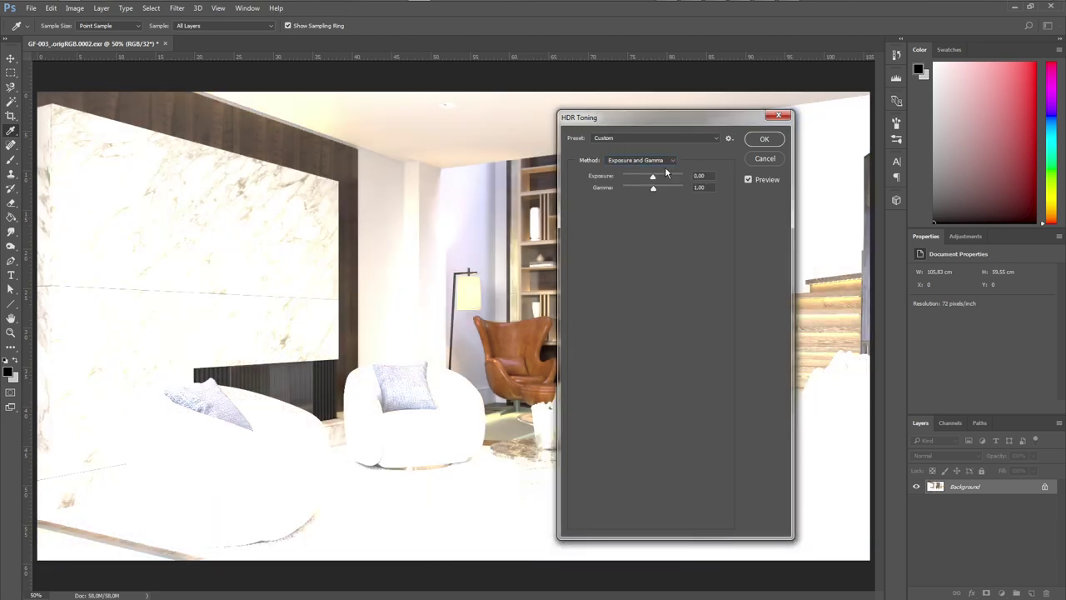
left_click(671, 164)
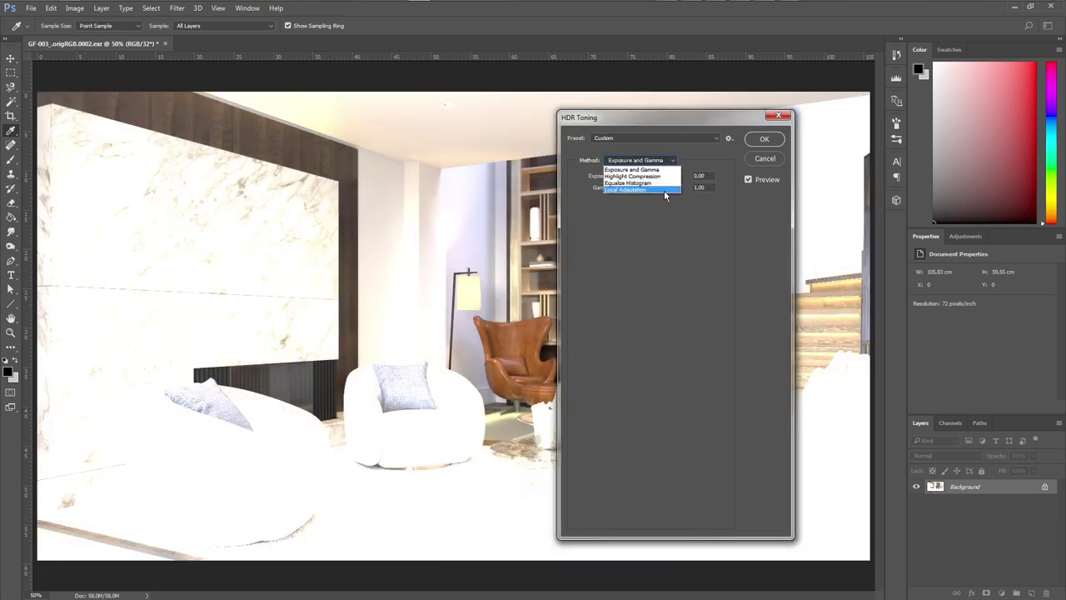
left_click(663, 190)
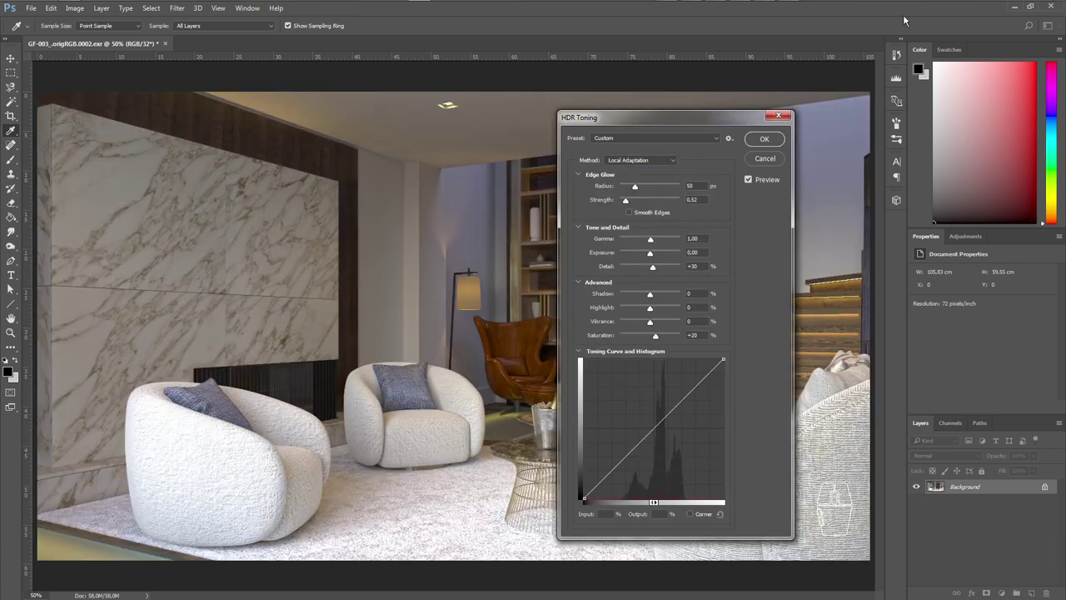
left_click_drag(714, 124, 403, 114)
left_click(457, 112)
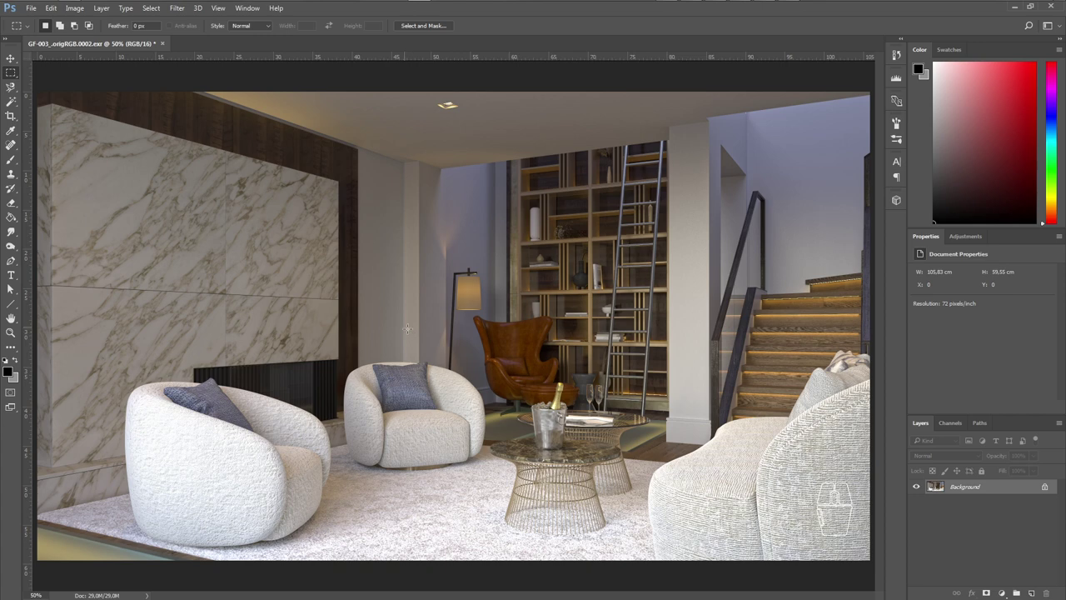
- Try a Levels adjustment on the 16-bit image with midtone values of 0.39 and 0.93, then cancel it
left_click(74, 8)
mouse_move(89, 38)
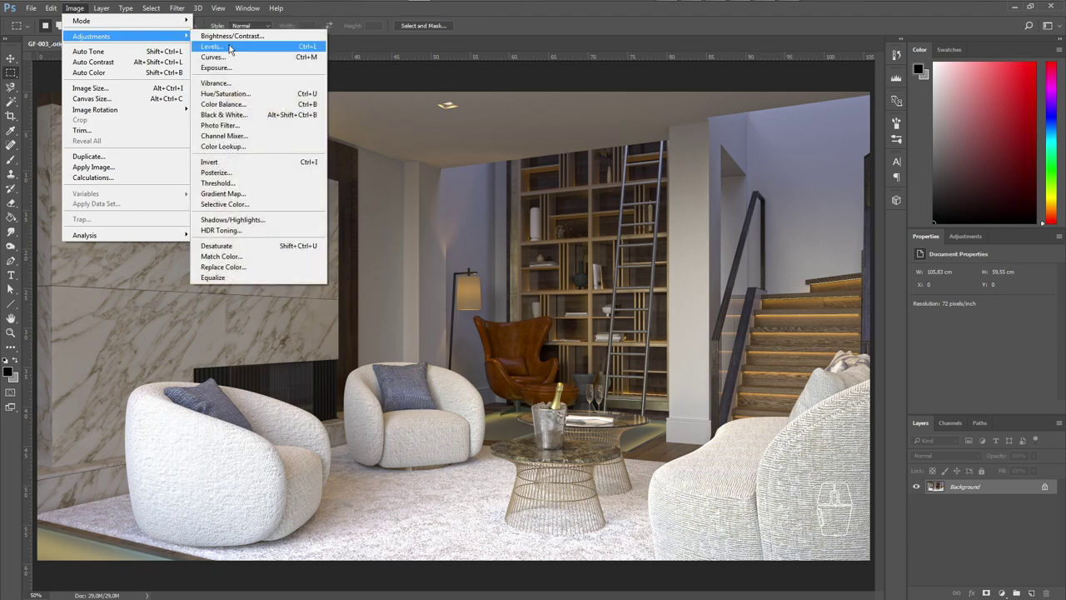
left_click(211, 46)
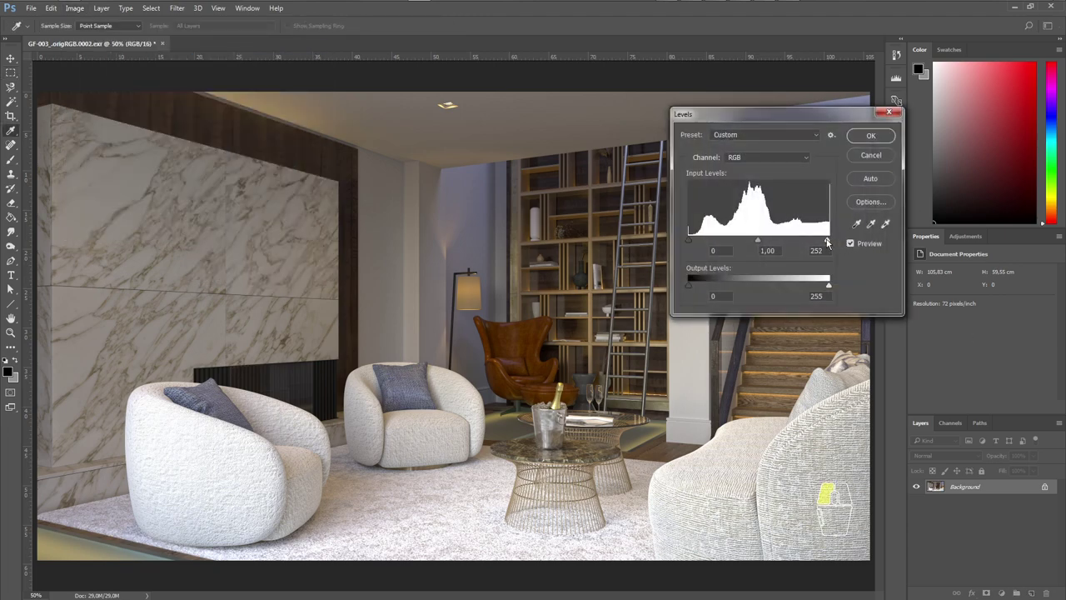
mouse_move(829, 241)
left_mouse_down()
mouse_move(780, 243)
mouse_move(829, 242)
left_mouse_up()
left_click_drag(760, 241, 833, 241)
key("Tab")
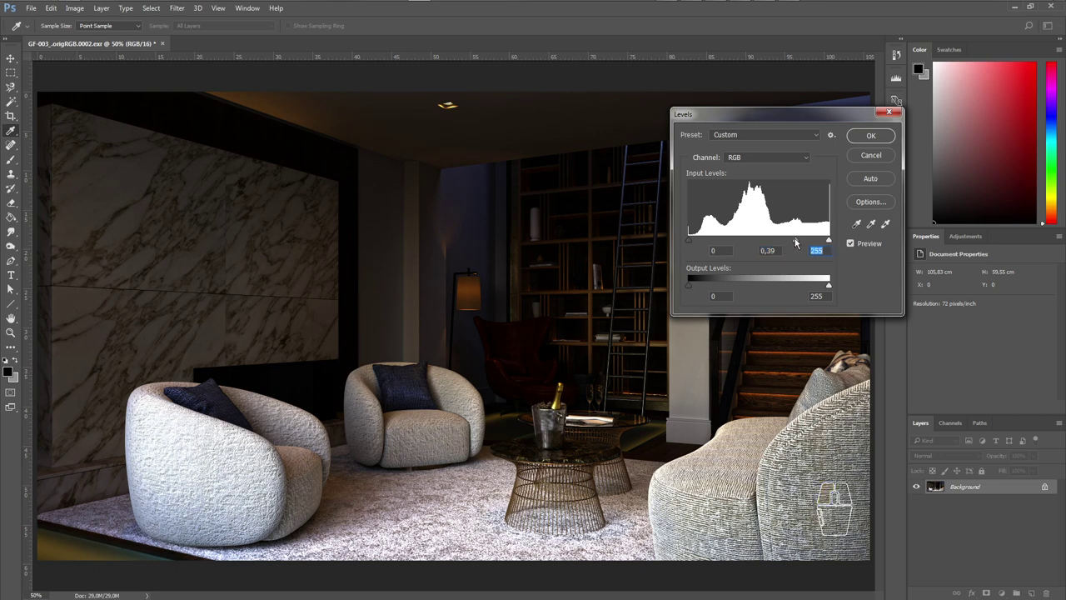
left_click_drag(795, 241, 762, 242)
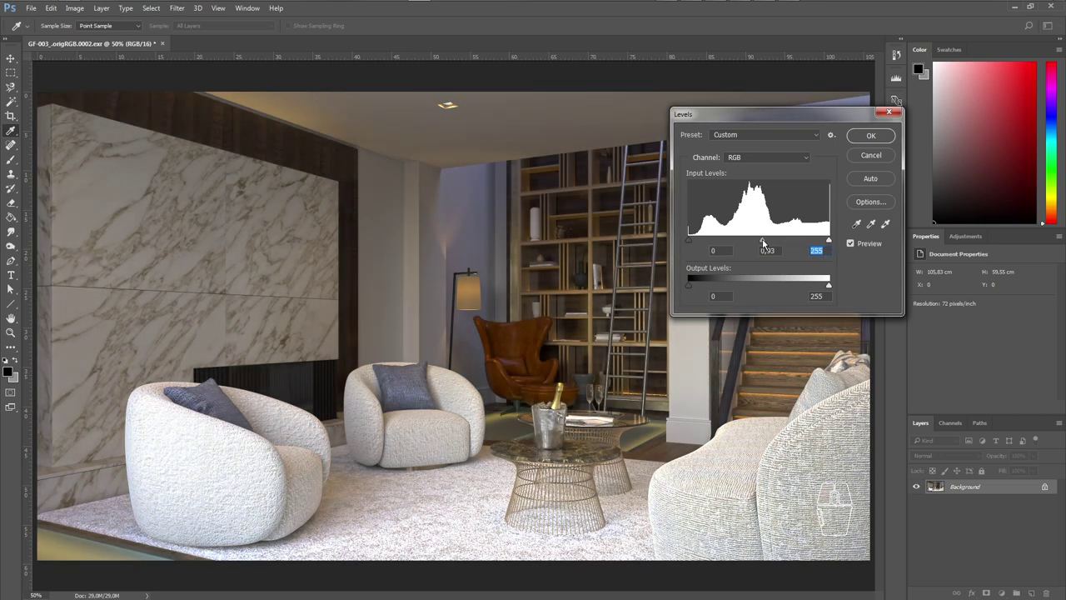
left_click(871, 156)
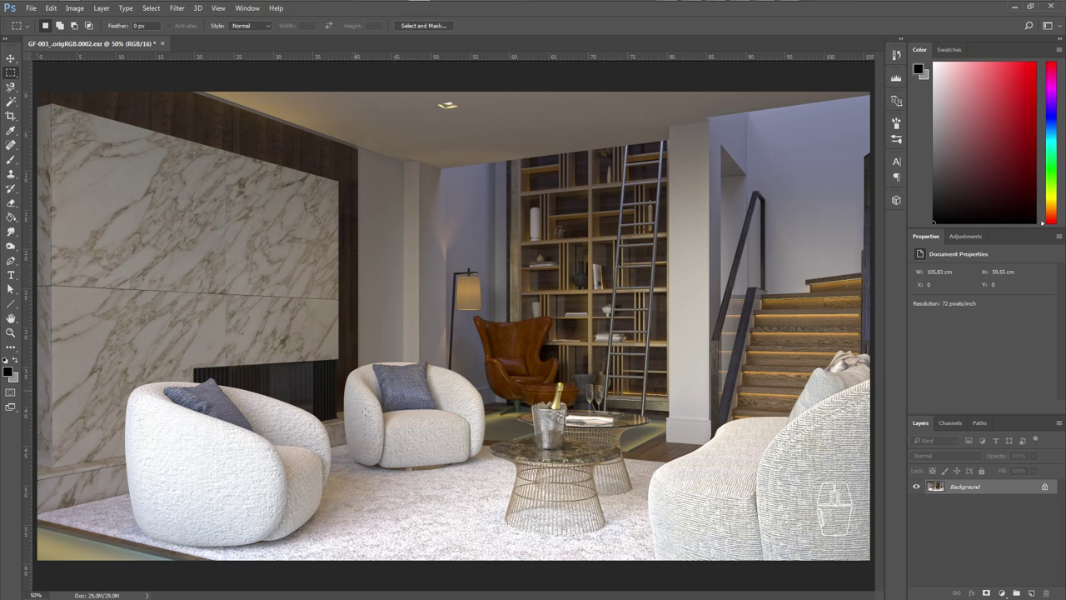
- Switch to Composition1 in Fusion and display the GF-003 EXR loader that feeds the three bit-depth branches
mouse_move(233, 5)
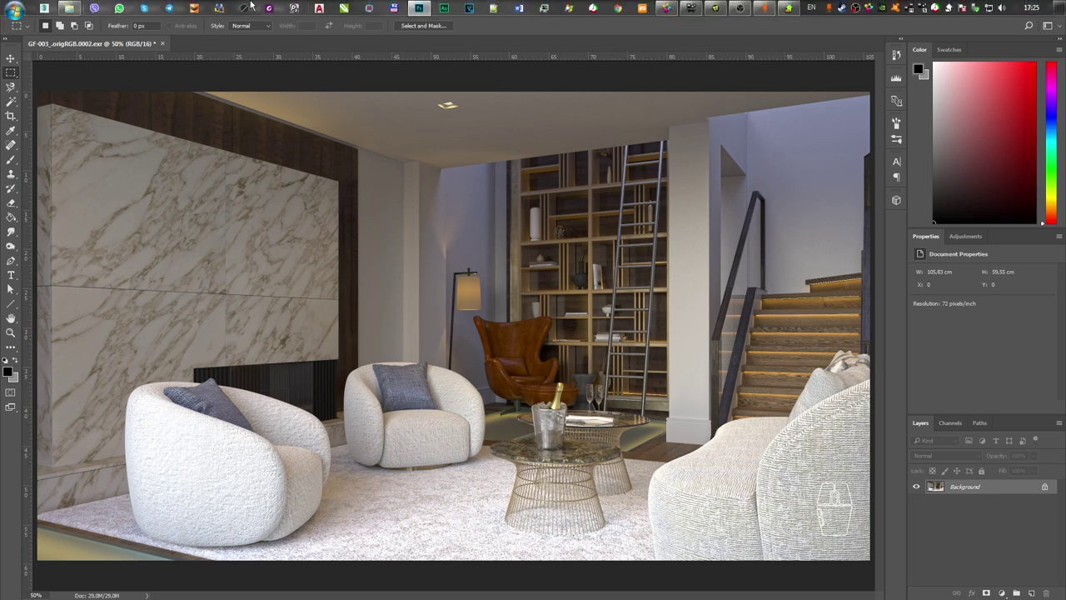
mouse_move(714, 8)
left_click(702, 46)
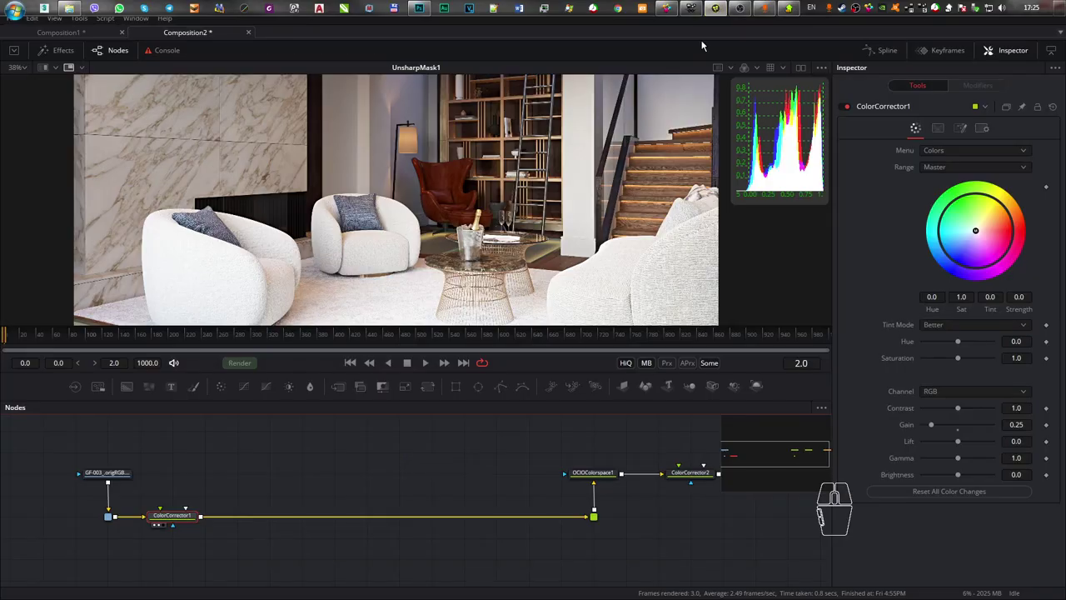
left_click(90, 33)
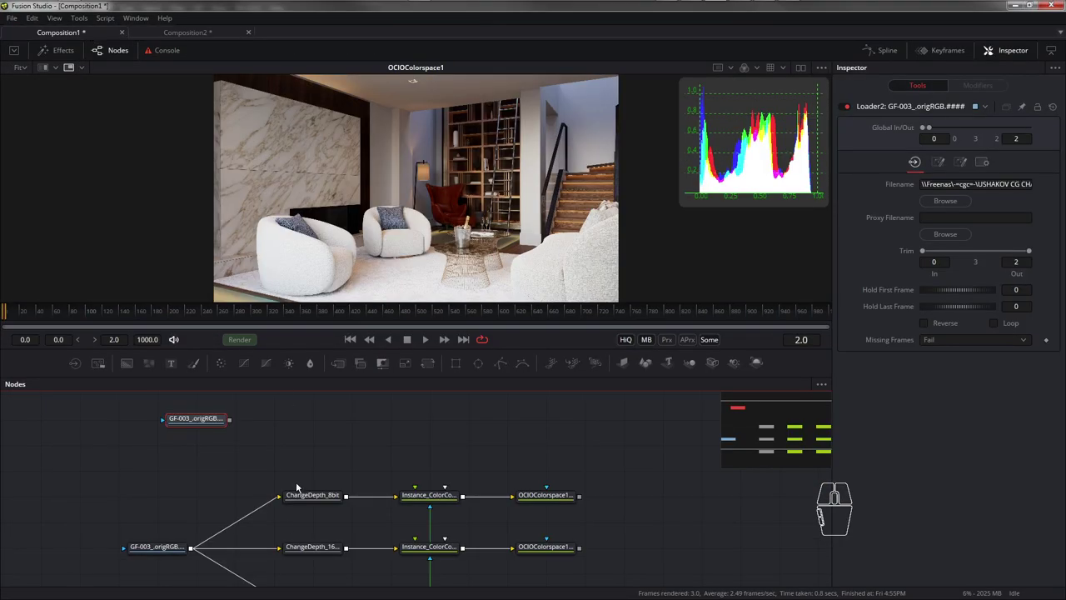
left_click_drag(215, 508, 313, 156)
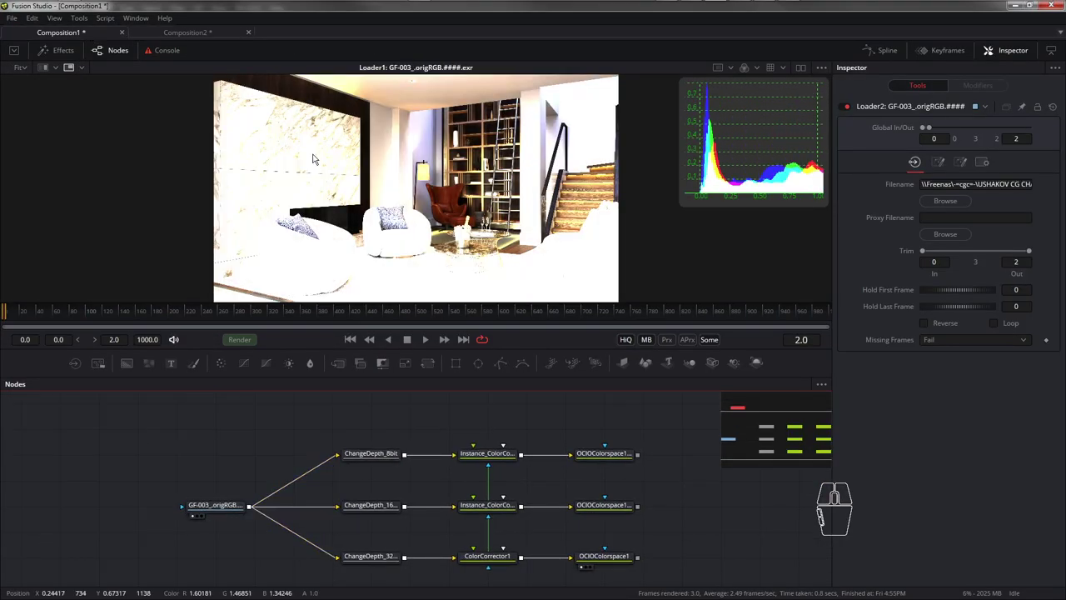
- View the ChangeDepth_8bit, ChangeDepth_16bit and ChangeDepth_32bit nodes in turn to compare their histograms
left_click_drag(354, 458, 290, 429)
left_click(307, 424)
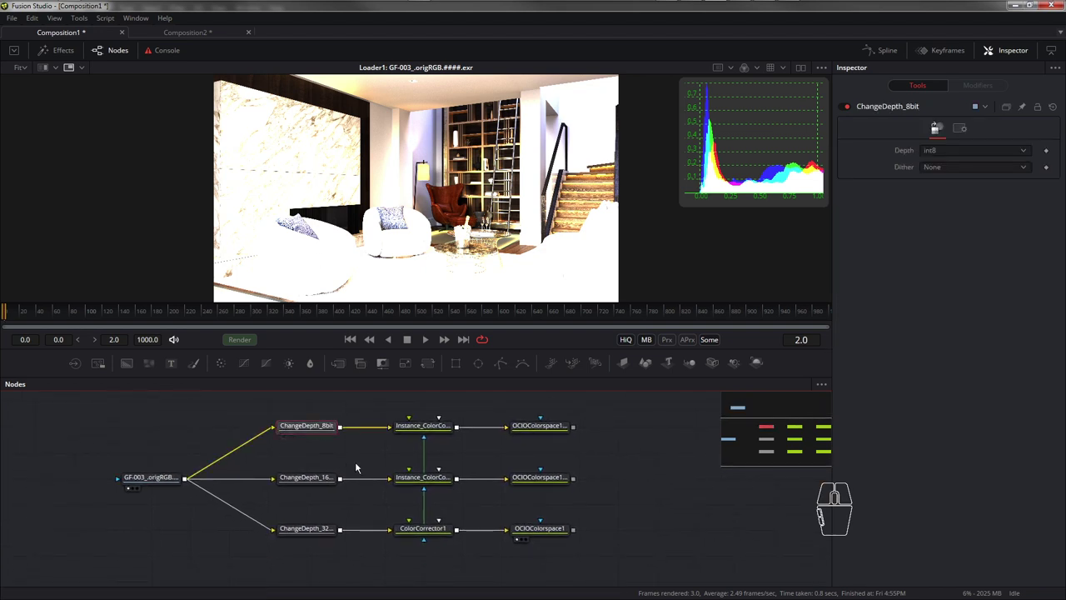
left_click_drag(317, 430, 344, 178)
left_click(312, 430)
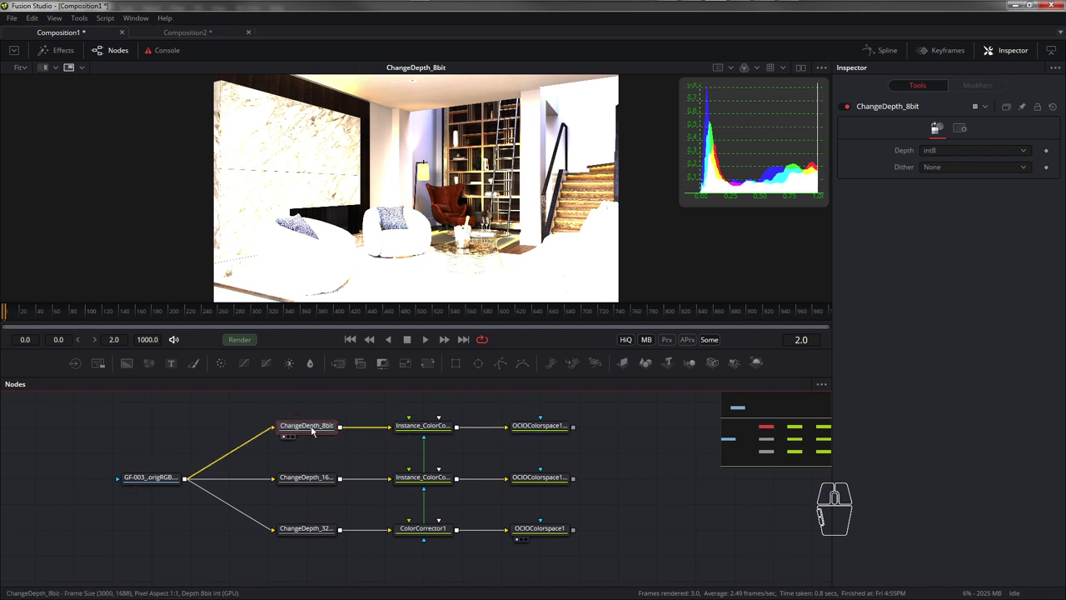
left_click(310, 483)
left_click_drag(310, 485, 340, 190)
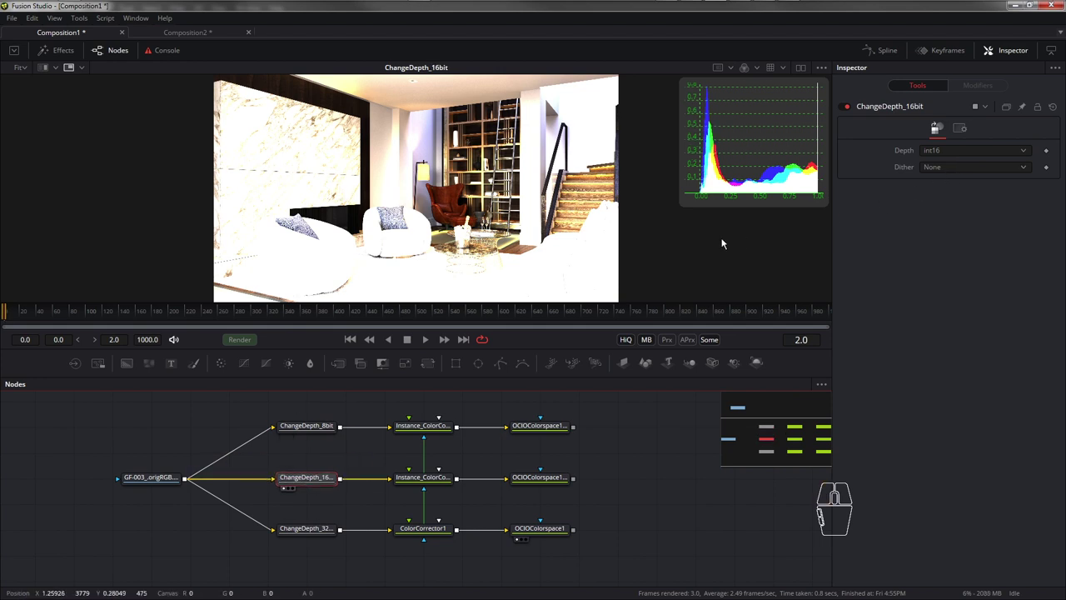
left_click(308, 530)
left_click_drag(310, 533, 469, 221)
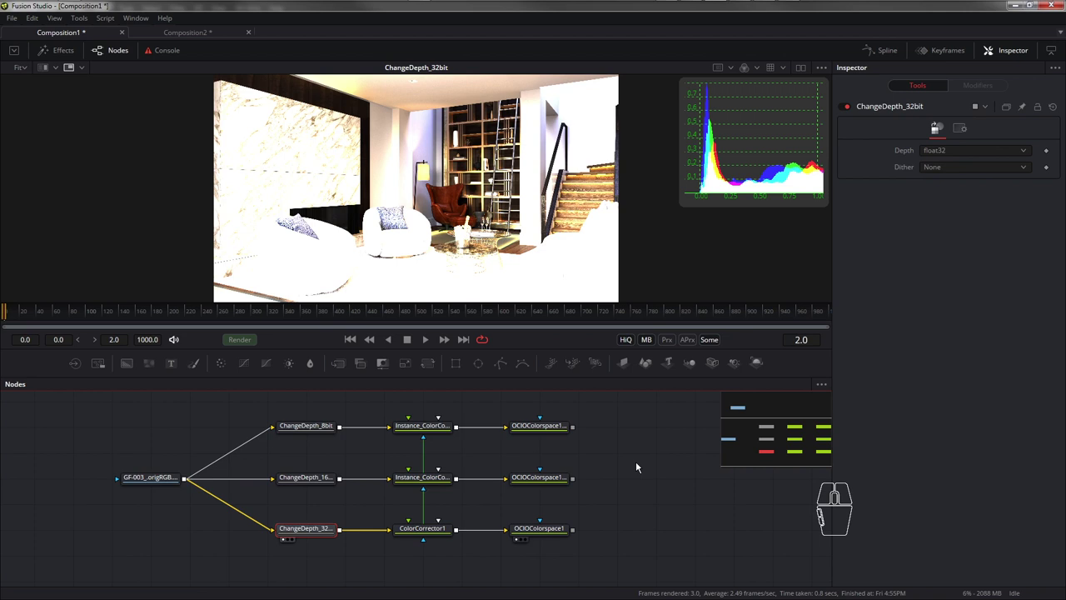
- Try a gain of 0.45 on the 8-bit branch's instanced color corrector, then set it back to 0.25
left_click(421, 426)
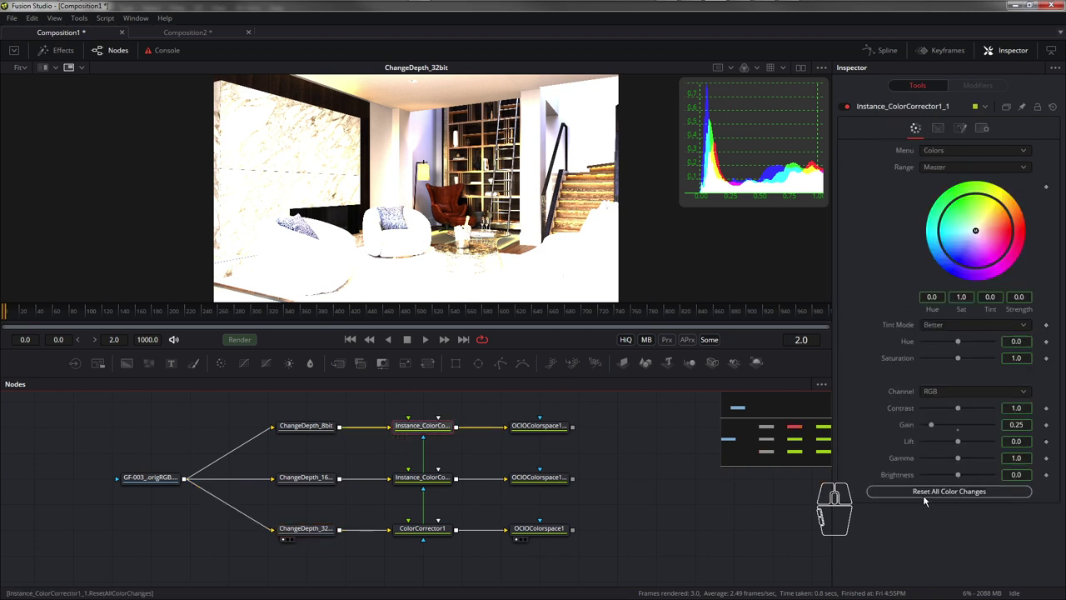
left_click_drag(932, 429, 938, 429)
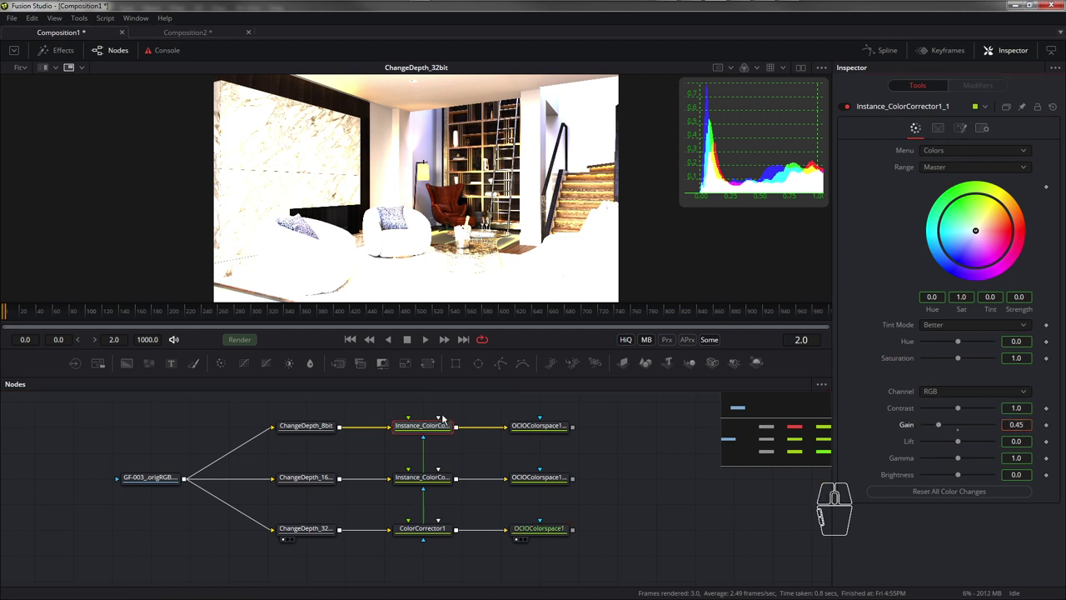
left_click(1016, 425)
type("0.25")
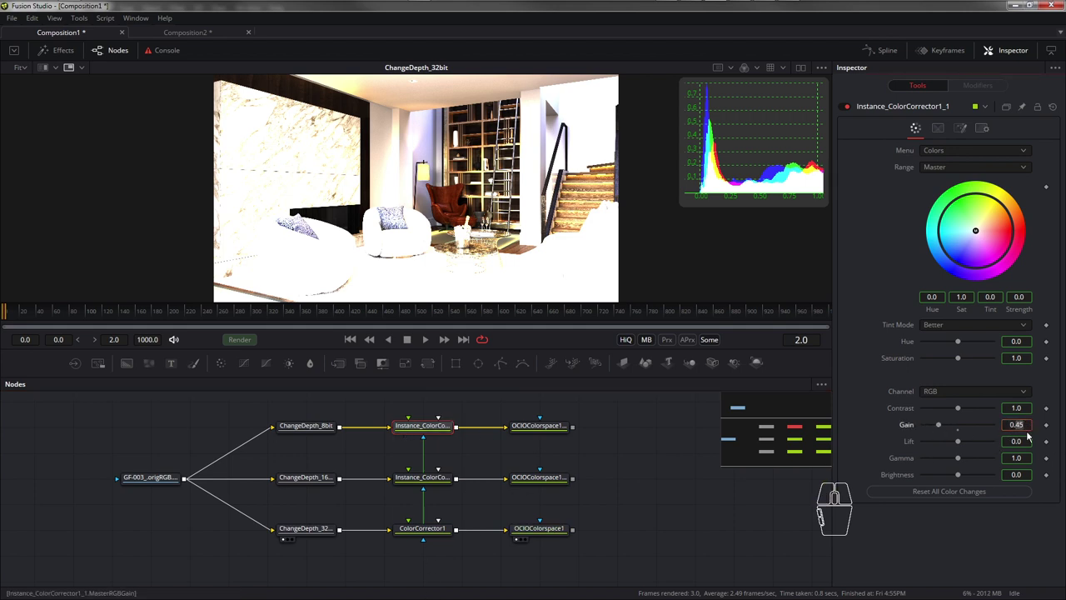
left_click(1018, 441)
key("Return")
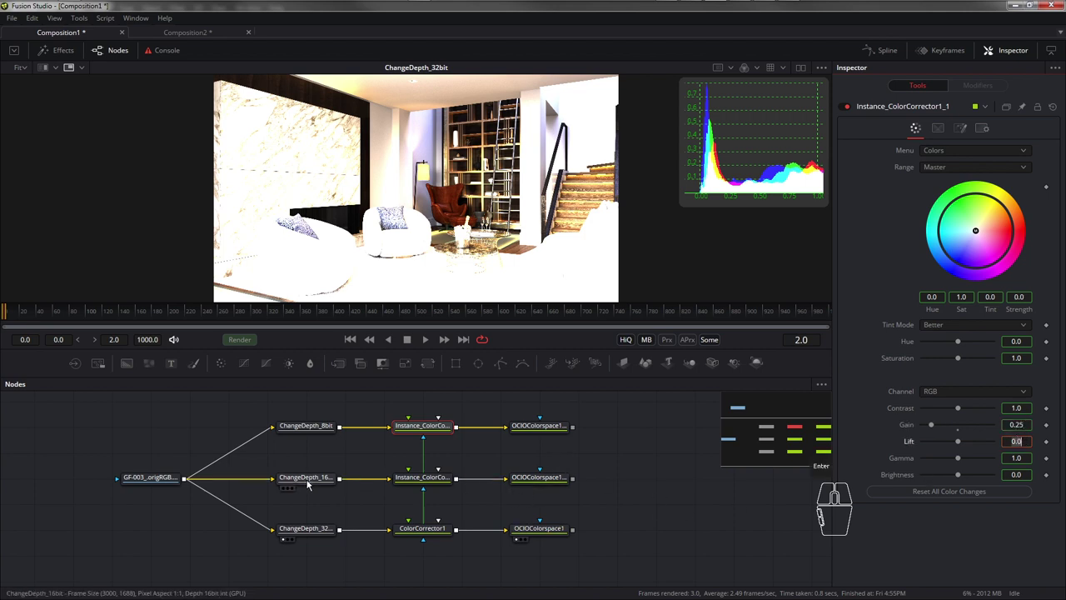
- Display the 32-bit branch's final OCIOColorspace1 output in the viewer
left_click(308, 530)
left_click(550, 533)
left_click_drag(550, 533, 342, 188)
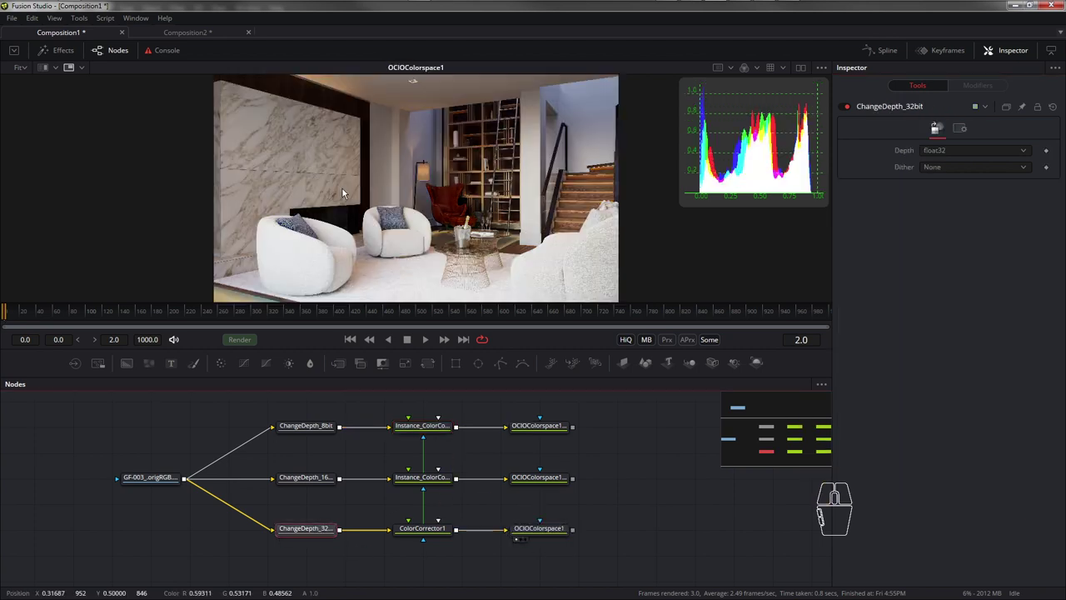
- Compare OCIOColorspace1 with the 16-bit branch's instanced color corrector in an A/B split view, and enlarge the viewer area
left_click(44, 67)
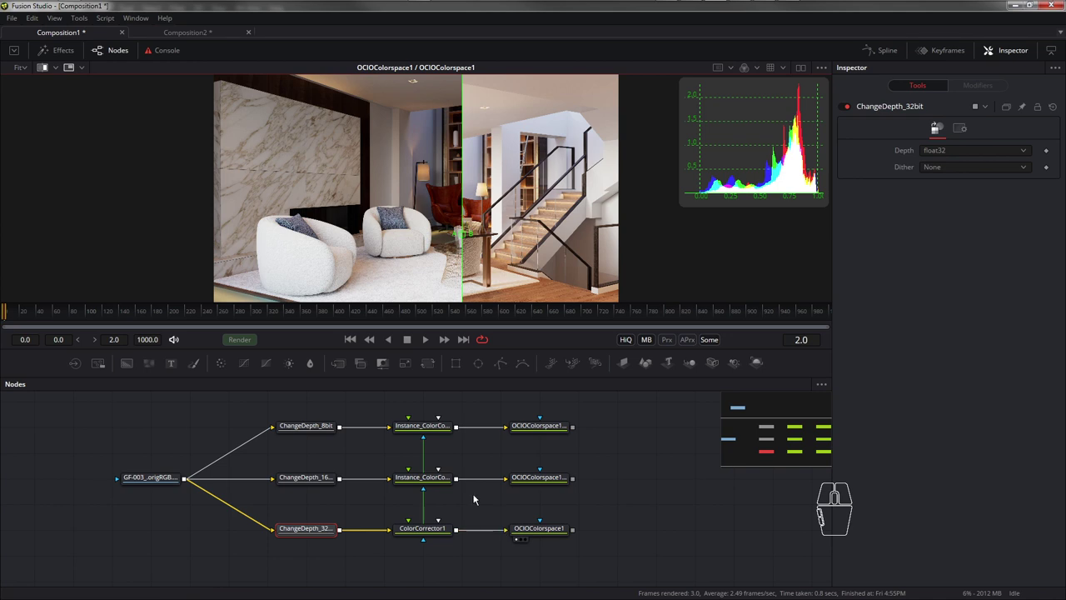
left_click_drag(429, 481, 542, 200)
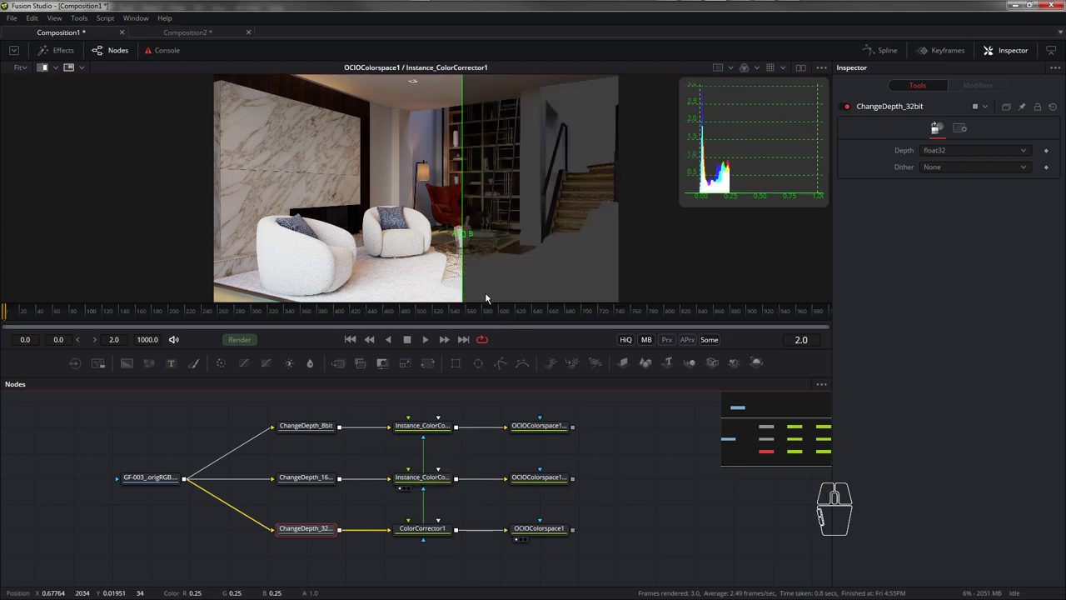
mouse_move(464, 236)
left_mouse_down()
mouse_move(374, 235)
mouse_move(609, 237)
mouse_move(469, 237)
left_mouse_up()
scroll(396, 255, "up", 3, "ctrl")
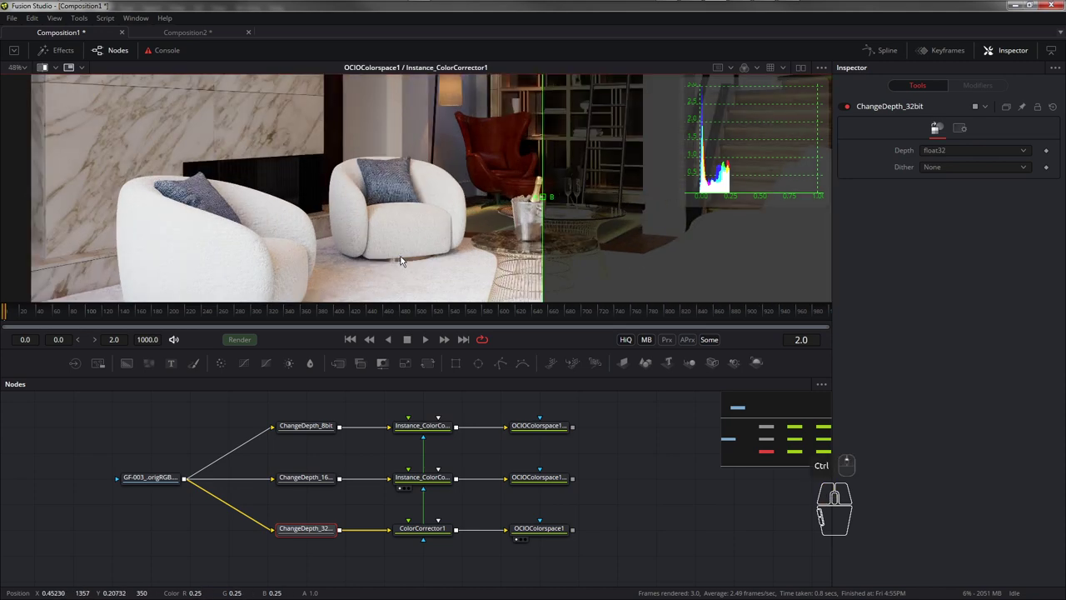
left_click_drag(441, 309, 423, 378)
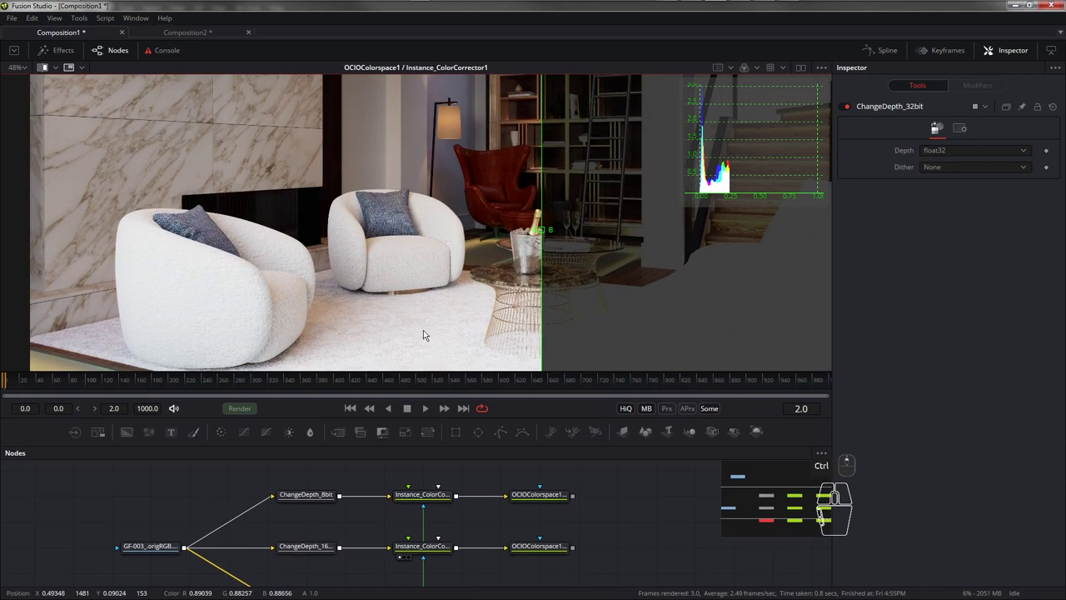
- Set the 8-bit branch's instanced color corrector gain to 0.69 and sweep the A/B split line across the armchairs and table to compare both sides
left_click_drag(423, 331, 390, 299)
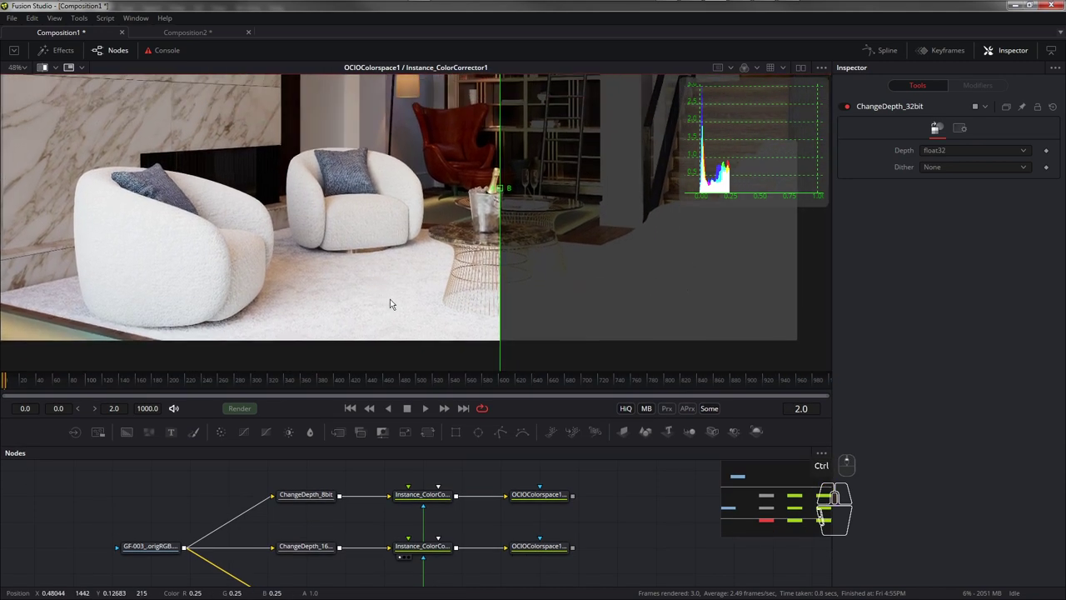
left_click(428, 500)
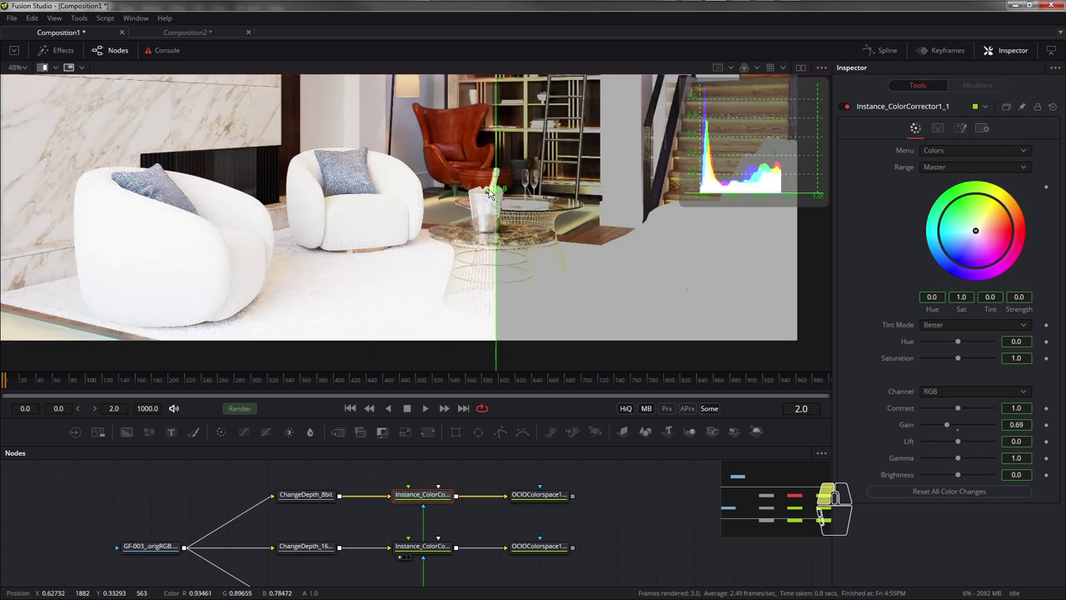
left_click_drag(503, 190, 348, 190)
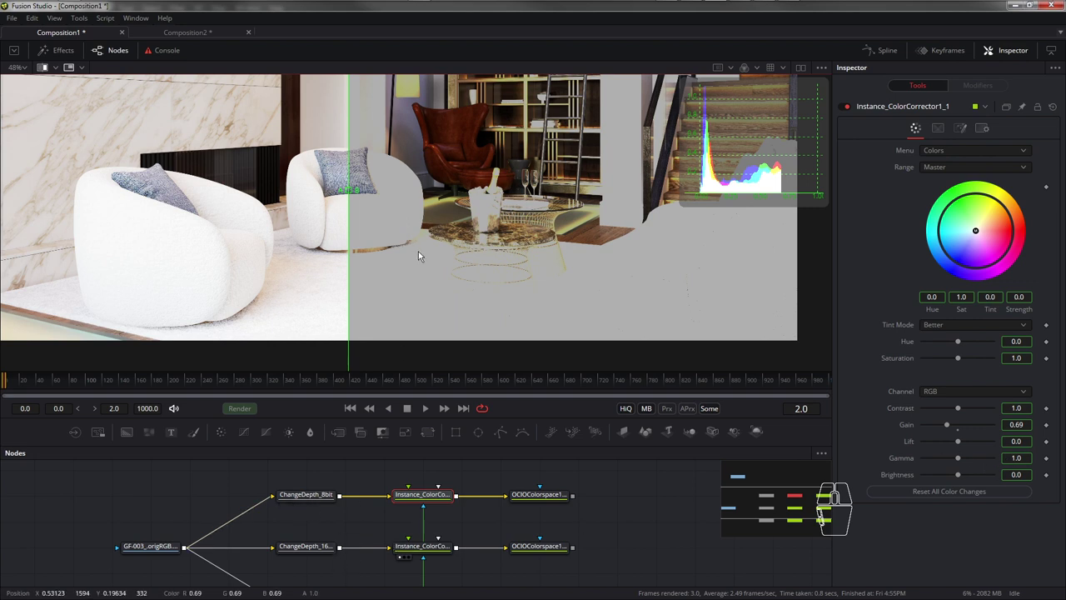
scroll(428, 249, "down", 1)
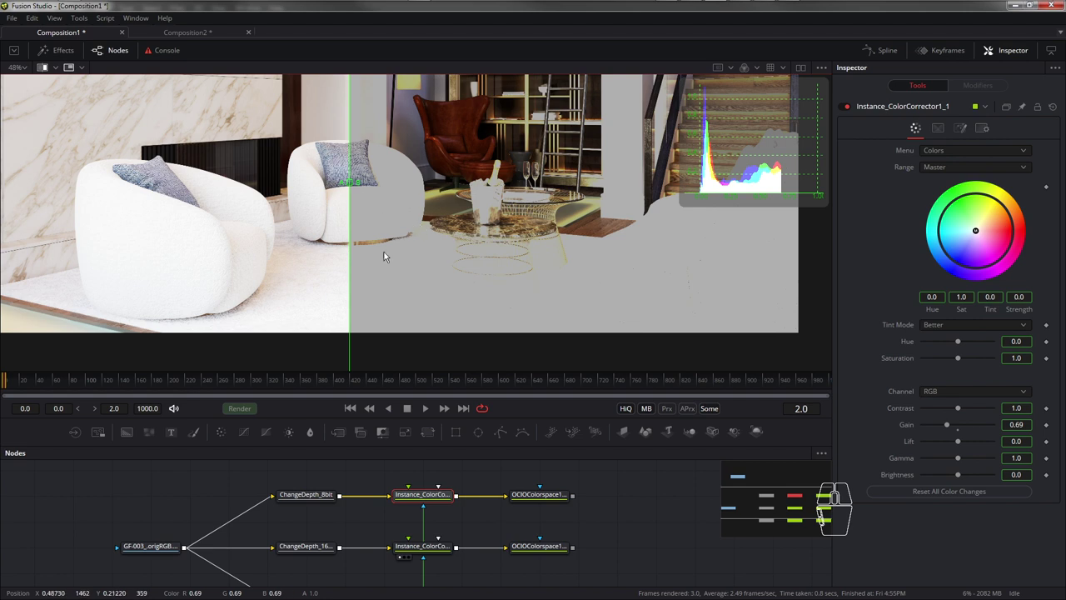
left_click_drag(351, 186, 619, 202)
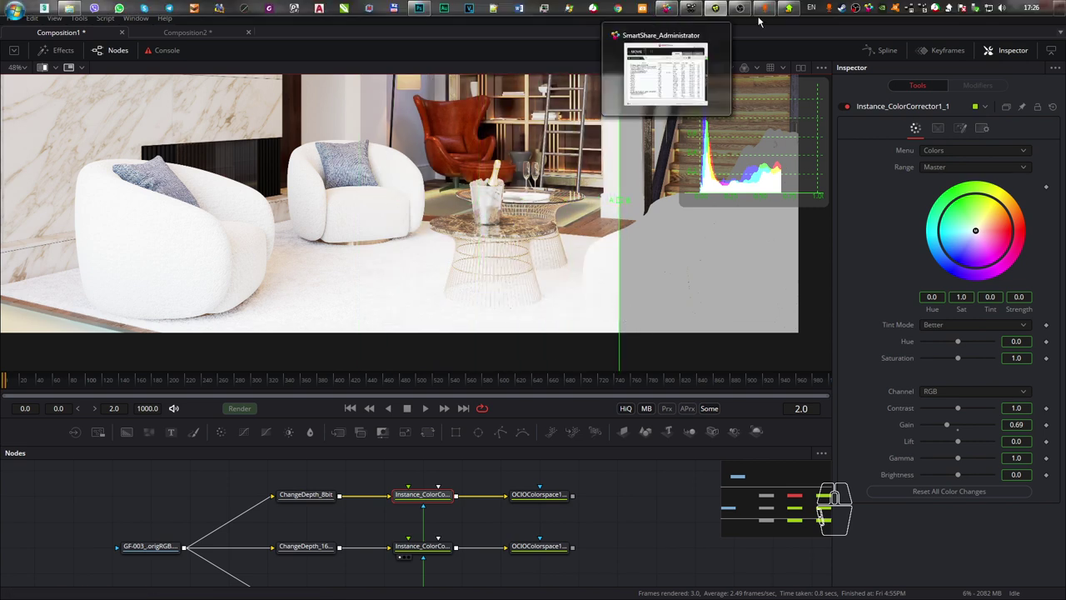
- Switch to the Clip2Net screenshot editor, maximize it, and undo the second row of number labels beneath 0 and 255
left_click(789, 9)
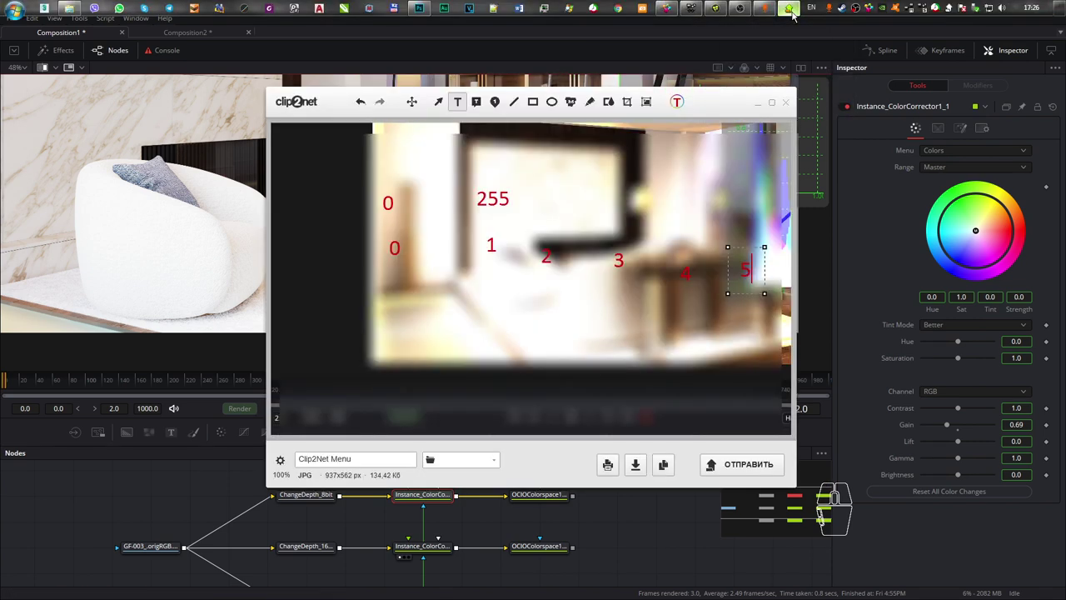
left_click(773, 103)
left_click(360, 16)
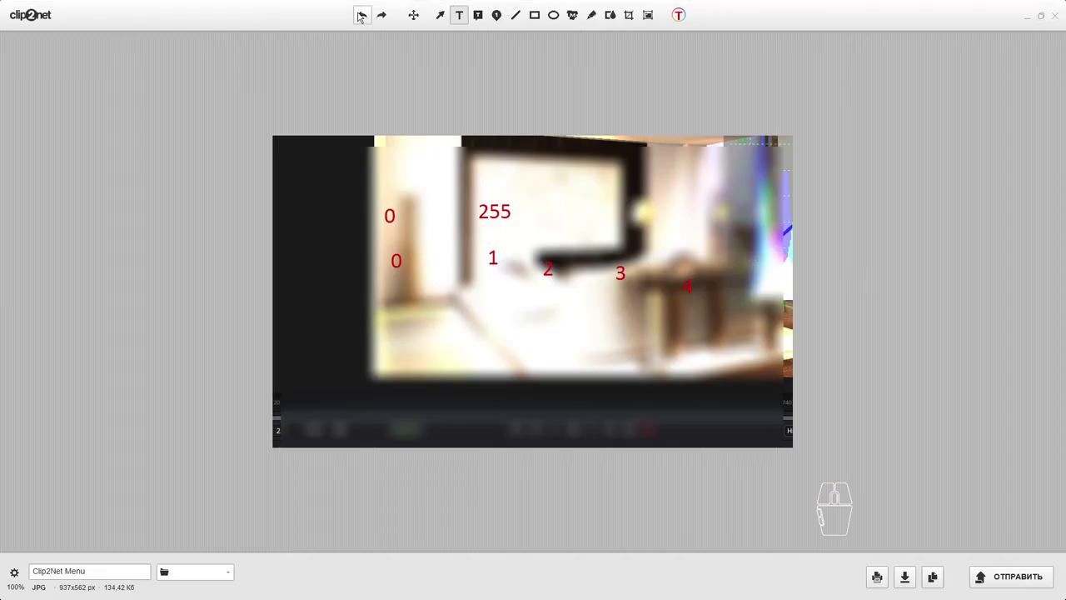
left_click(360, 15)
left_click(360, 16)
left_click(360, 16)
left_click(360, 16)
left_click(362, 15)
- Add the text labels 0 and 1 below the existing 0 and 255 labels
left_click(393, 254)
type("0")
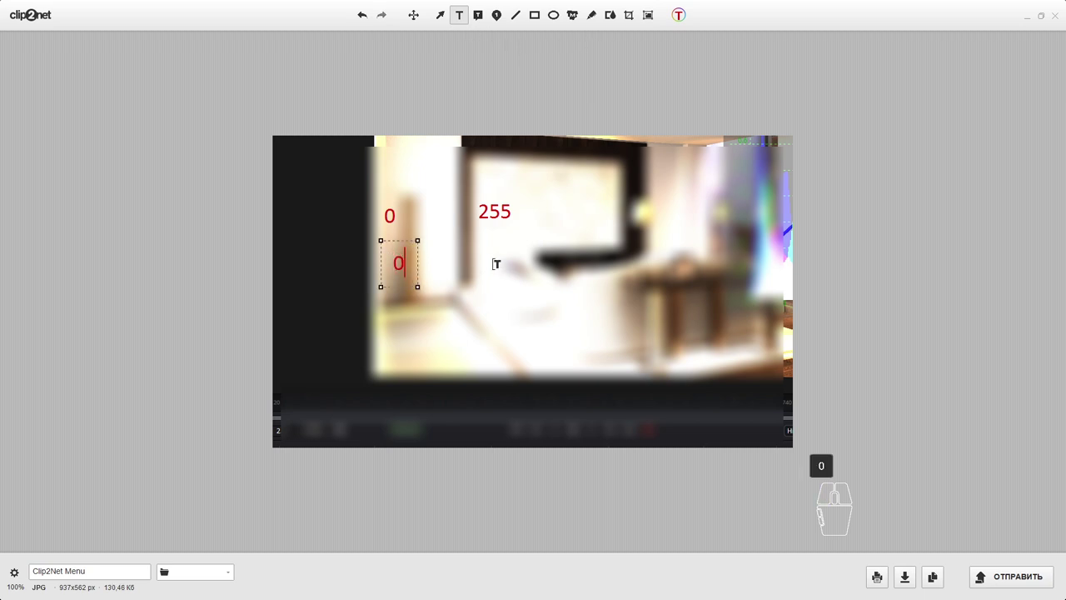
left_click(495, 261)
left_click(497, 264)
type("1")
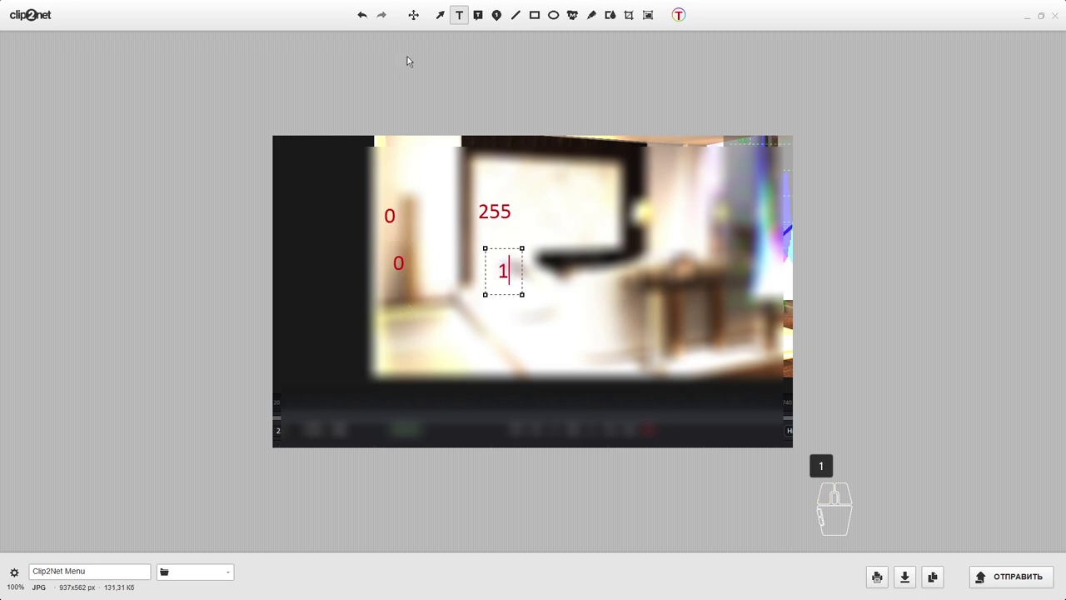
- Move the 1 label so it sits directly beneath 255, in line with the lower 0
left_click(441, 15)
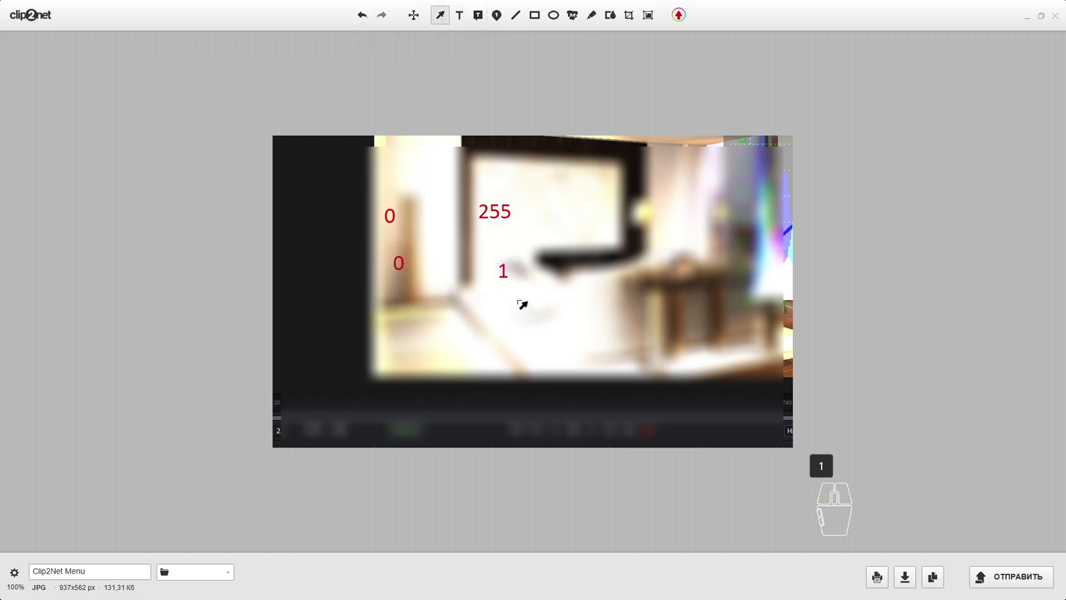
left_click(413, 15)
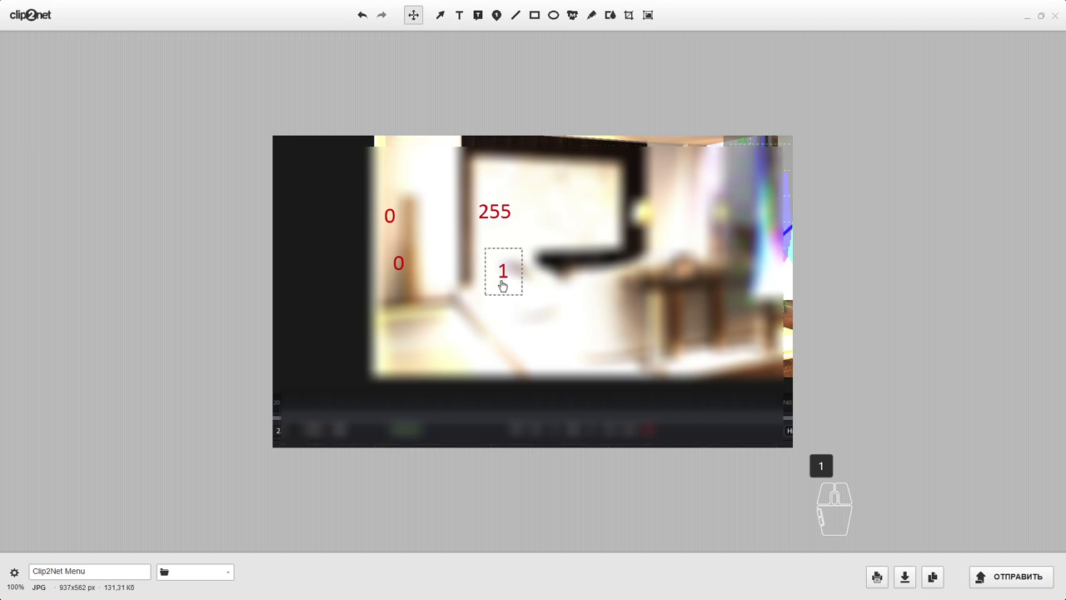
left_click_drag(502, 286, 491, 275)
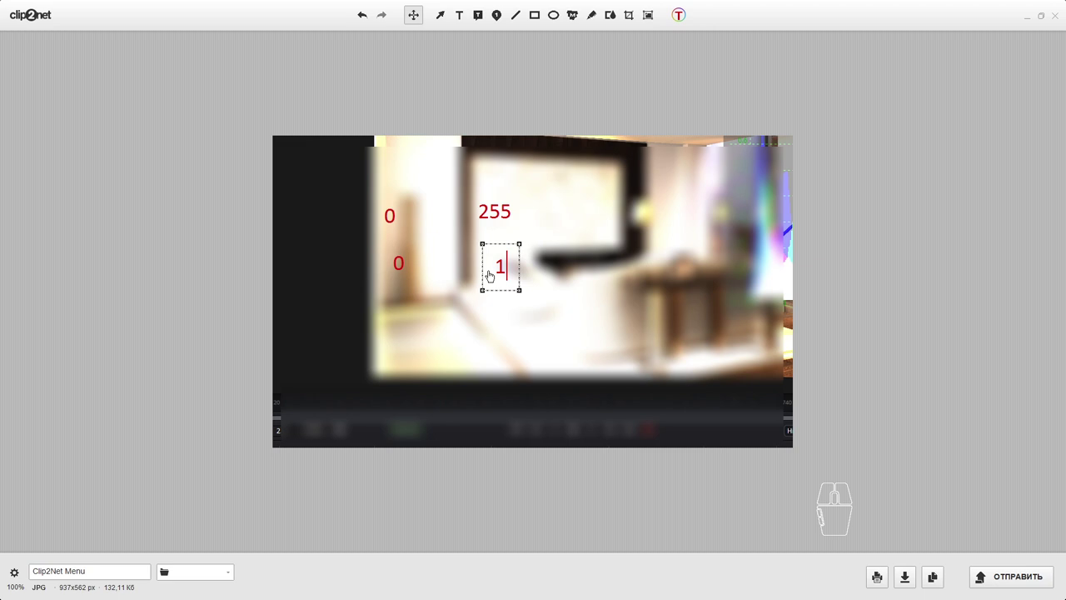
left_click_drag(489, 276, 493, 280)
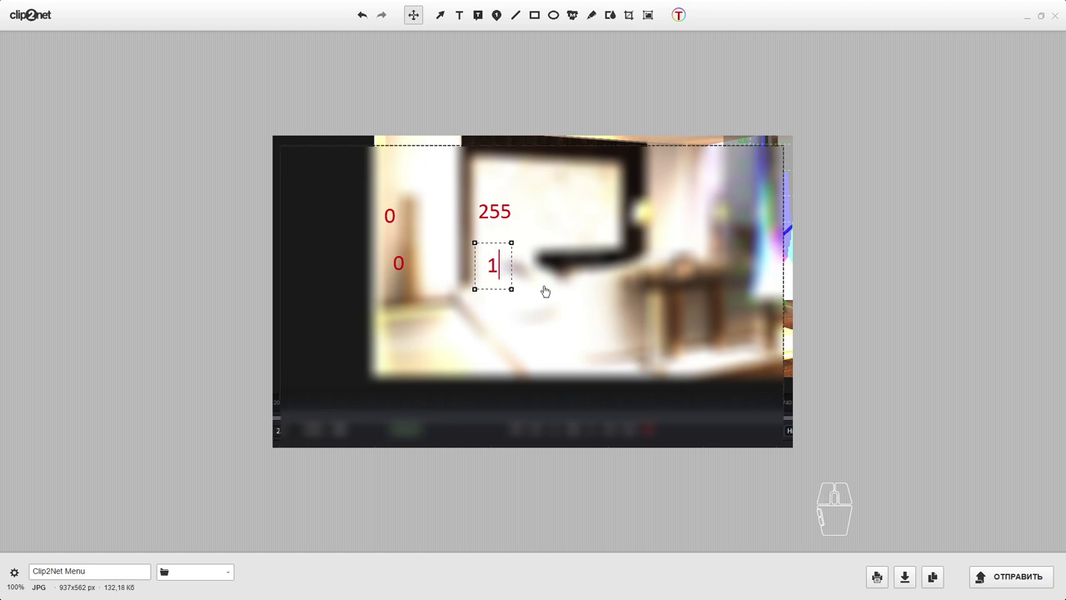
left_click_drag(492, 277, 494, 271)
- Place a 2 label after the 1 and switch the text size to the largest option
left_click(459, 15)
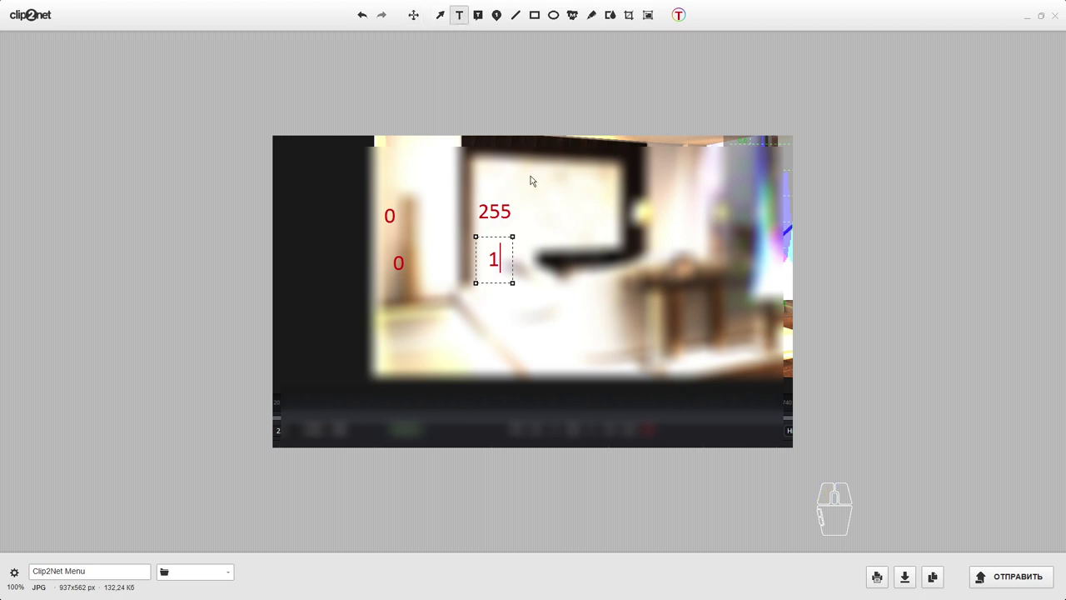
left_click(531, 256)
type("2")
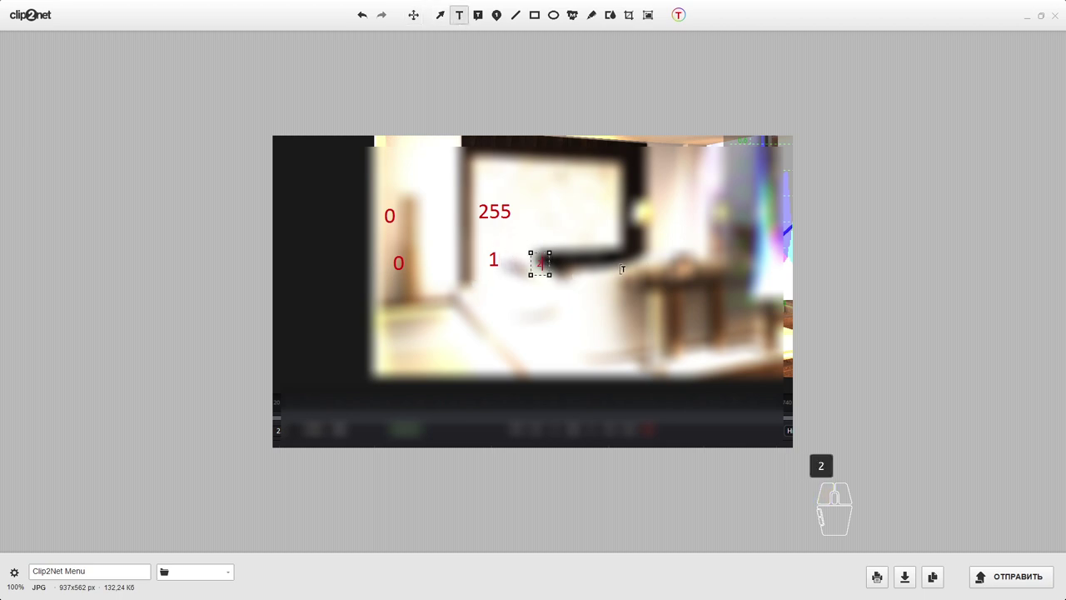
left_click(608, 261)
left_click(677, 18)
left_click(677, 17)
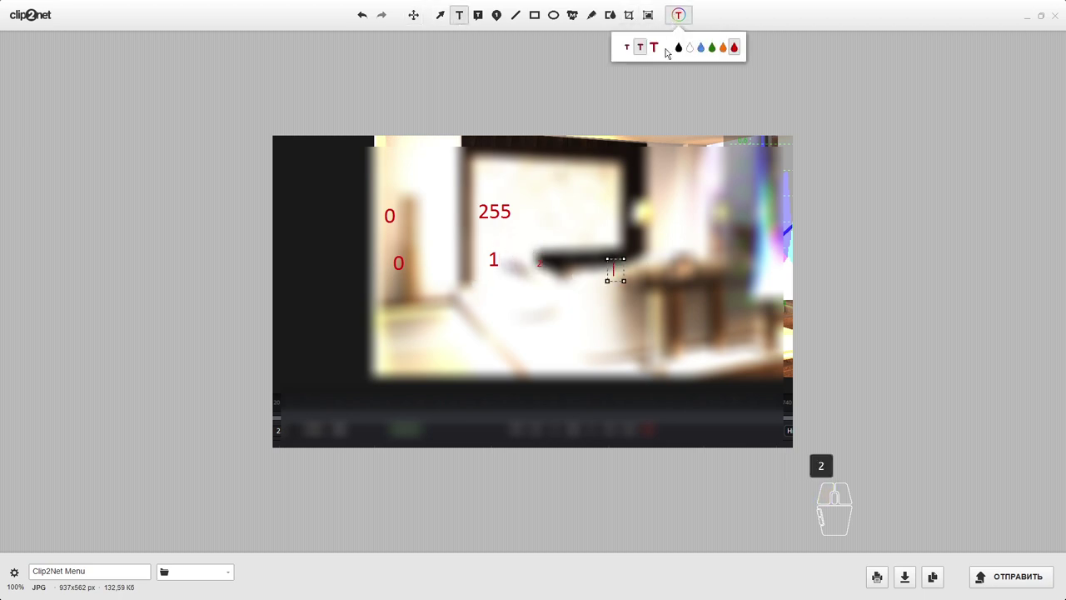
left_click(653, 48)
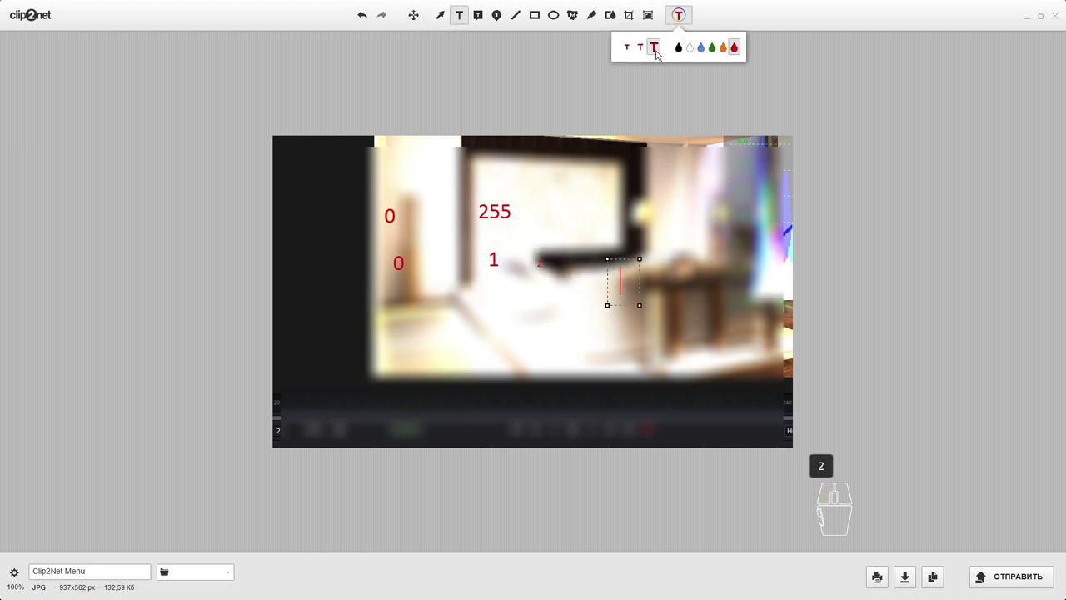
- Add large text labels 2, 3 and 4 after the 1, continuing the number scale across the image
left_click(569, 271)
type("3")
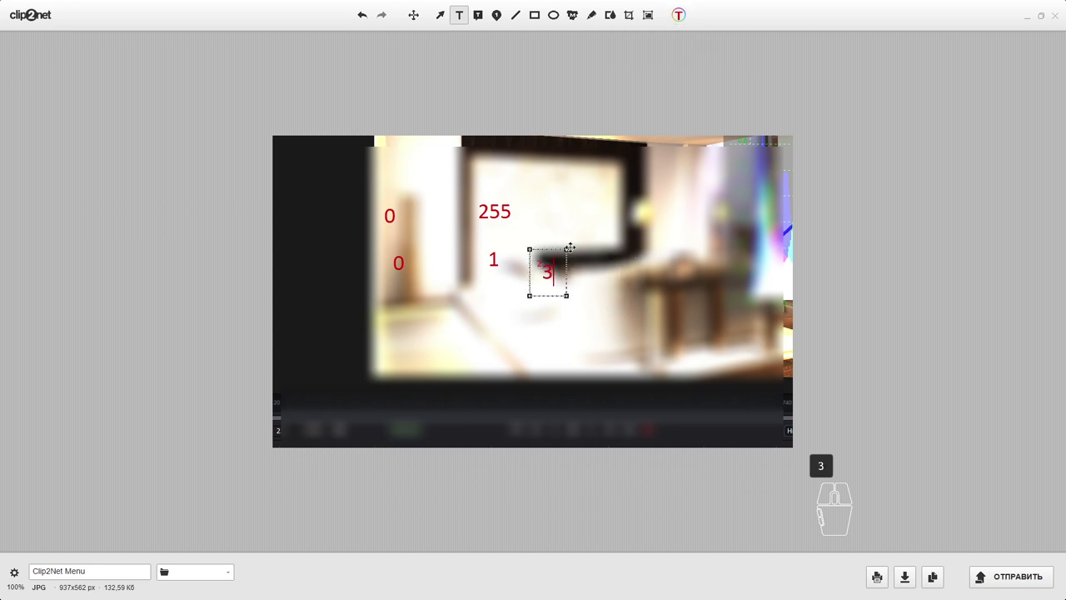
key("BackSpace")
left_click(633, 286)
type("3")
left_click(698, 300)
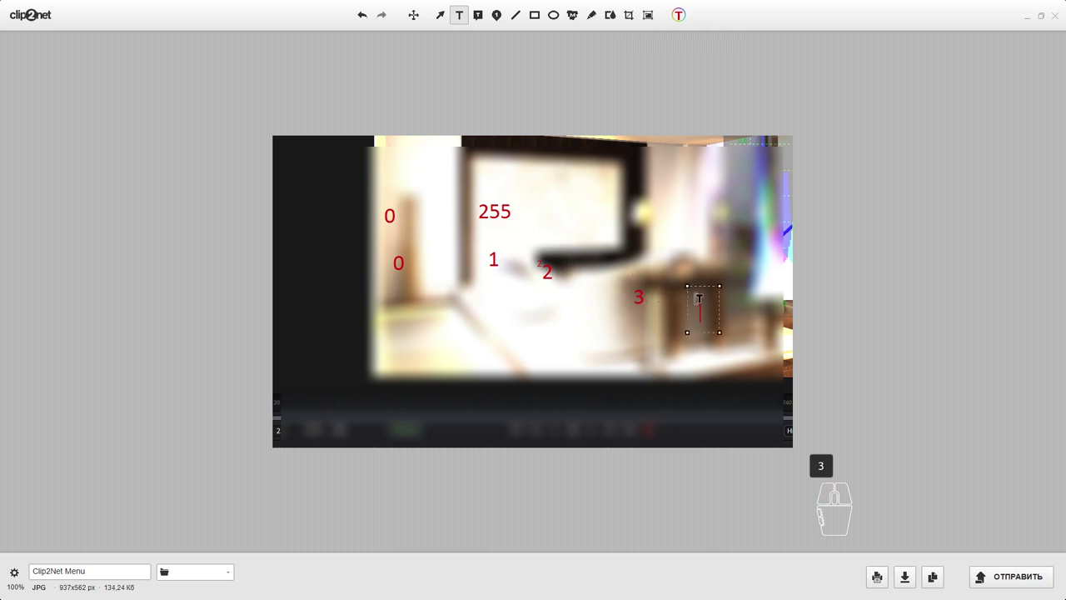
type("4")
- Reposition the 2, 3 and 4 labels so they form a roughly level row with the 1
left_click(415, 16)
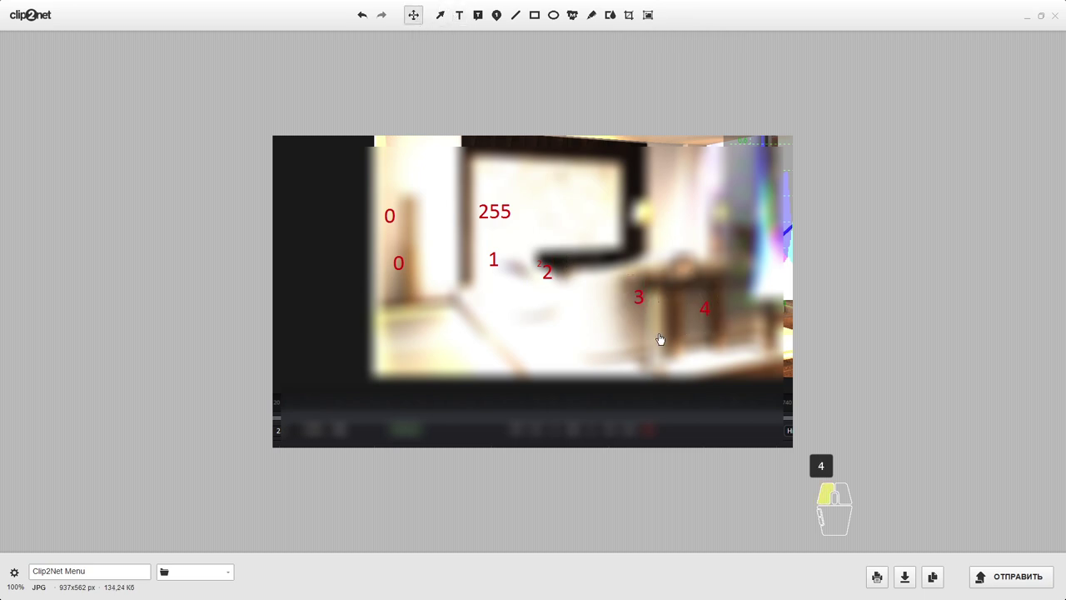
left_click_drag(638, 300, 601, 270)
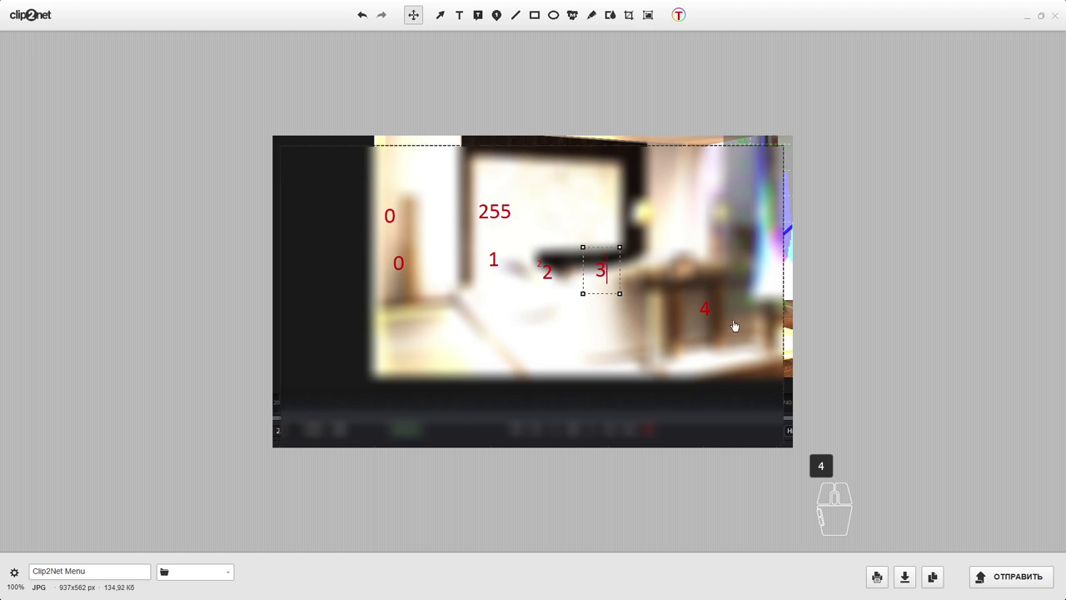
left_click_drag(707, 311, 690, 257)
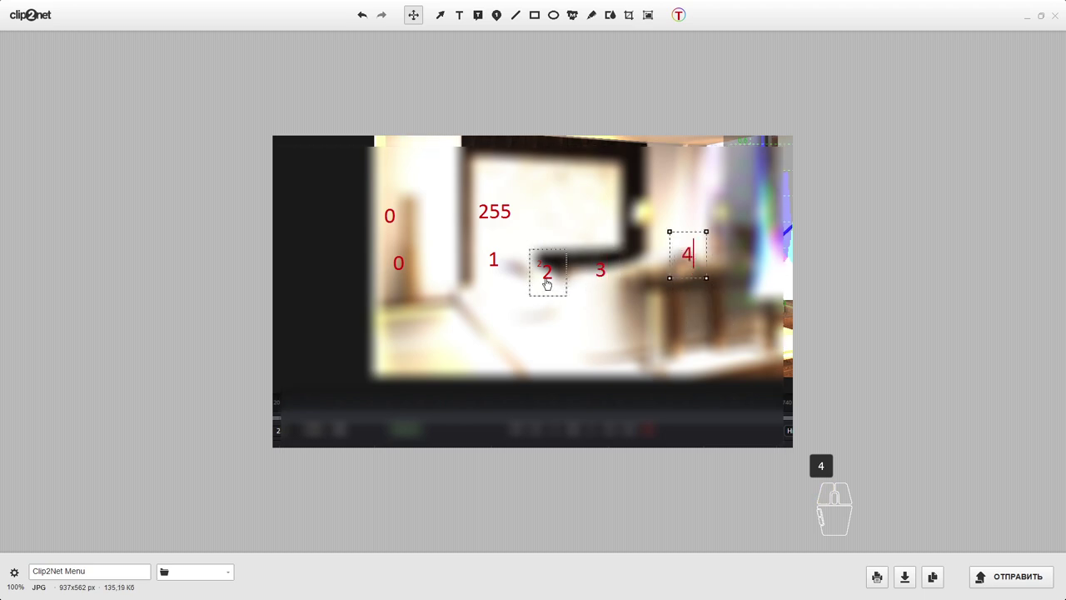
left_click_drag(546, 283, 606, 273)
left_click(606, 274)
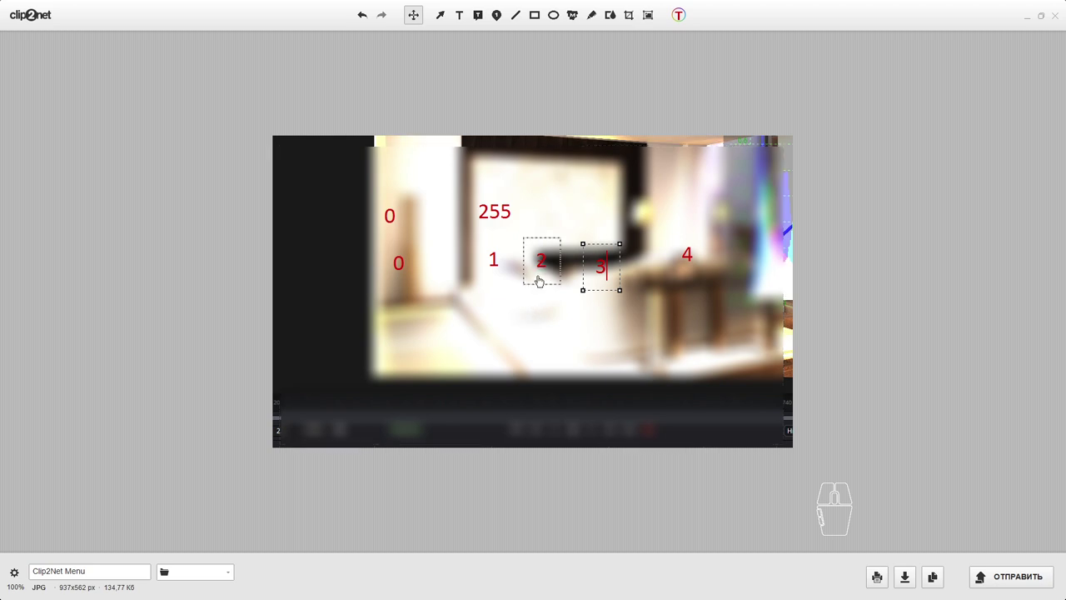
mouse_move(545, 274)
left_mouse_down()
mouse_move(550, 264)
mouse_move(547, 275)
left_mouse_up()
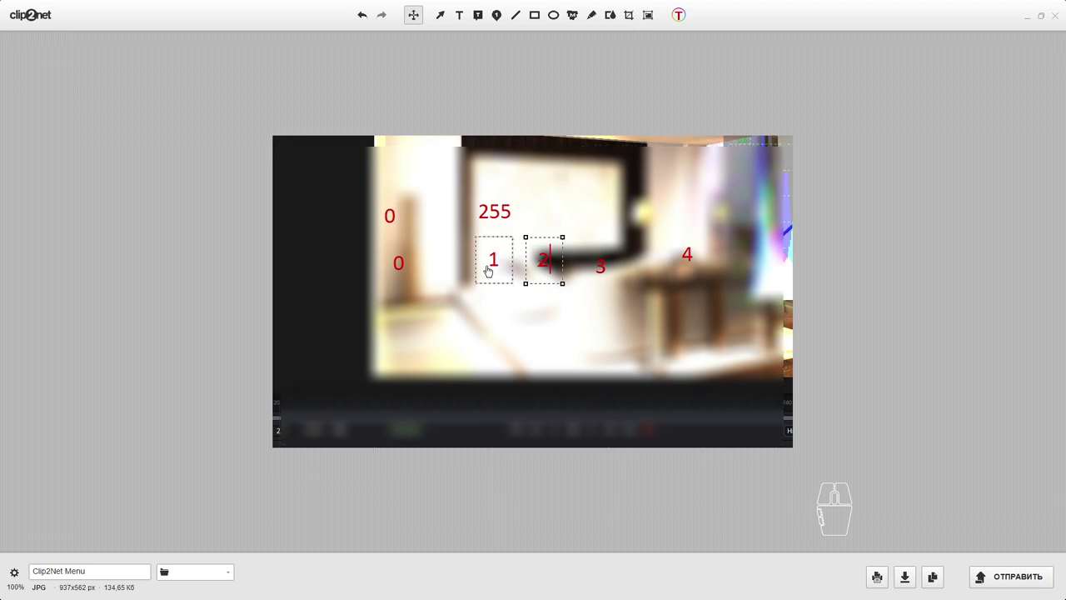
- Return to Fusion, compare both sides by moving the A/B split line around the coffee table, and enlarge the node graph area
left_click(1027, 15)
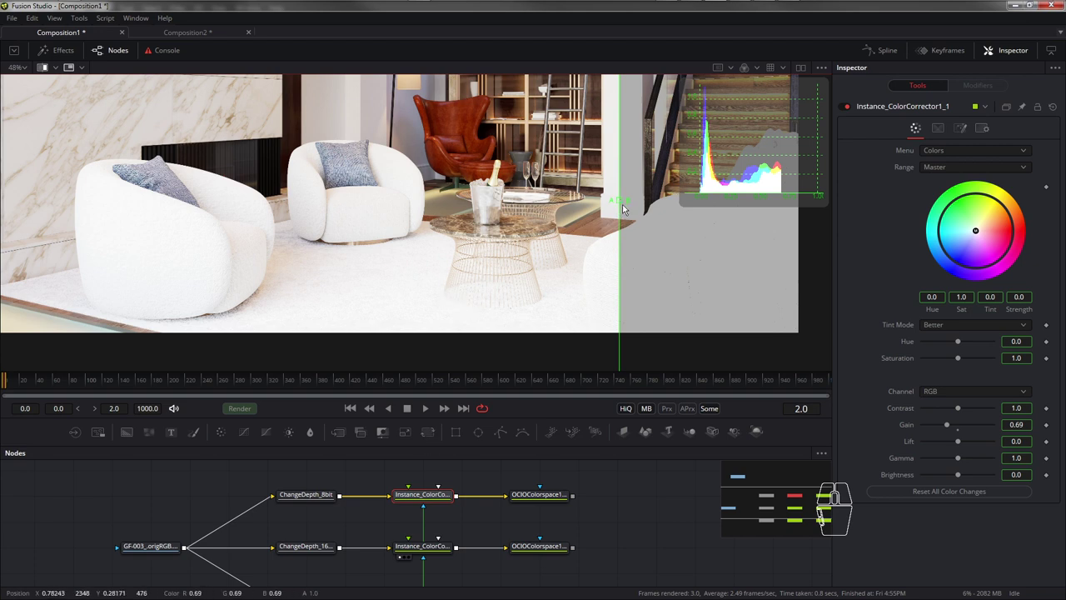
left_click_drag(620, 203, 514, 207)
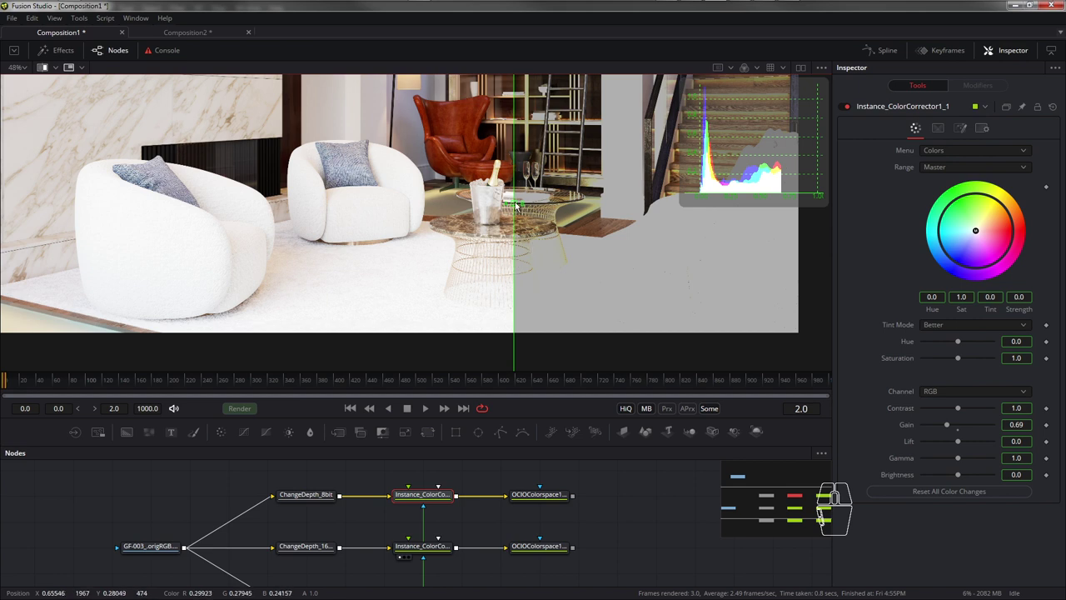
left_click_drag(517, 210, 601, 211)
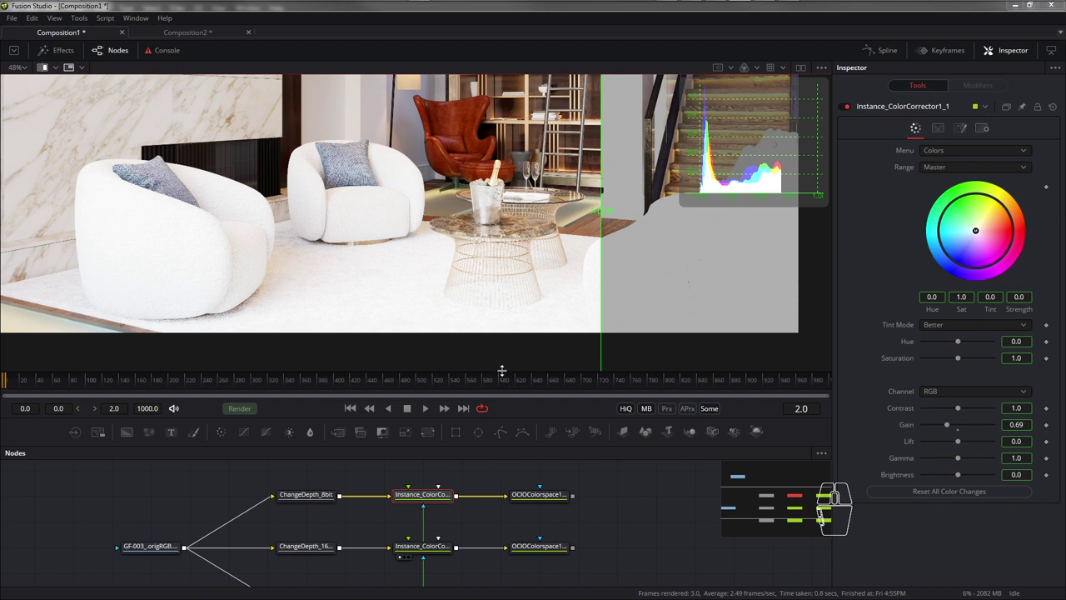
left_click_drag(503, 369, 499, 266)
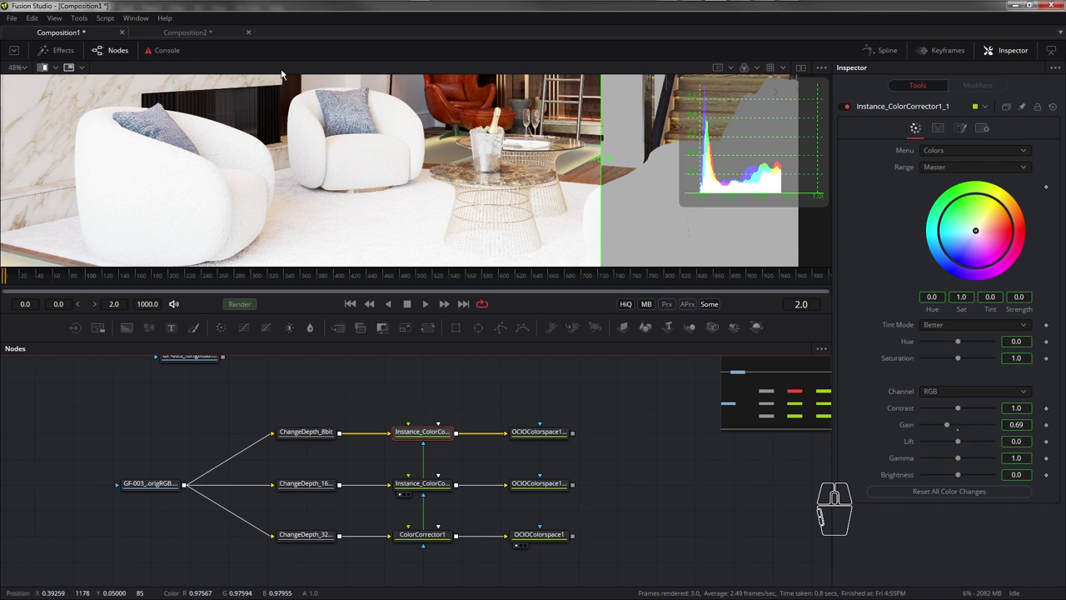
- Switch to Composition2 and add a Saver node beside UnsharpMask1 at the end of the node chain
left_click(200, 33)
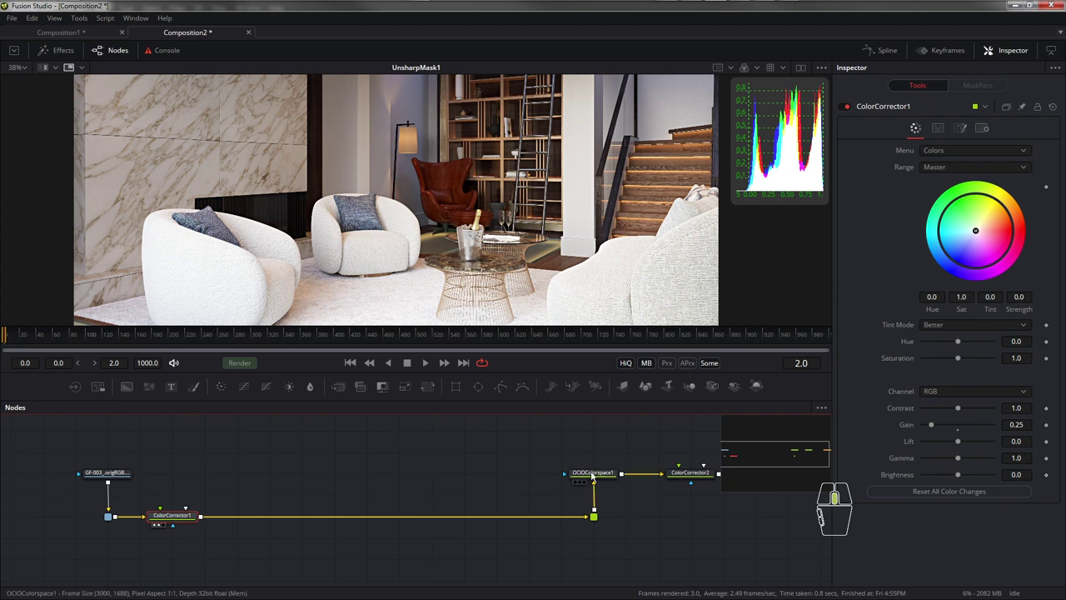
scroll(390, 431, "down", 2)
scroll(417, 441, "up", 2)
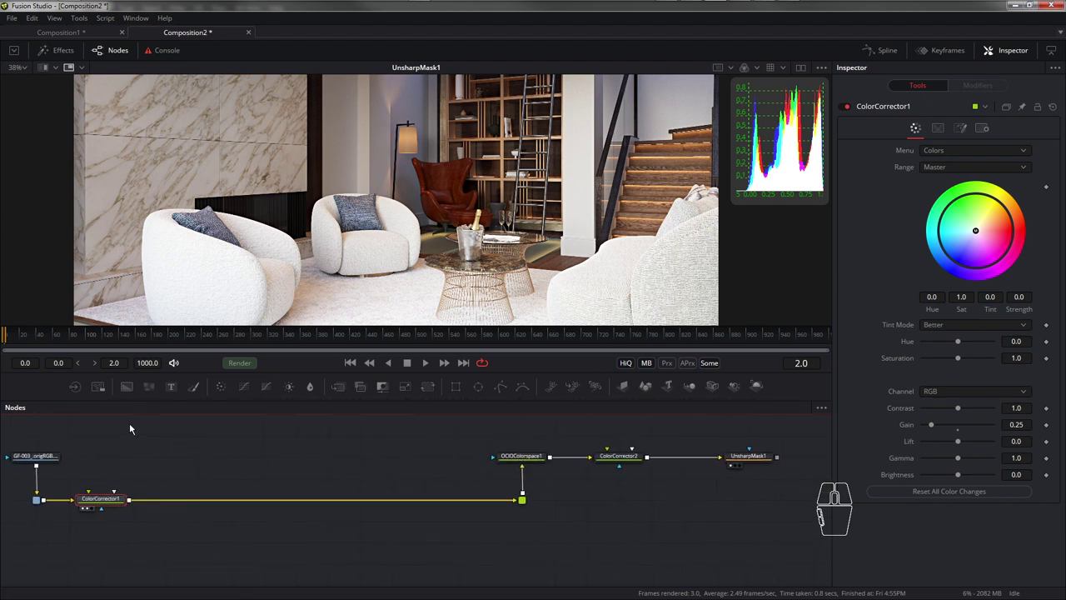
left_click_drag(197, 454, 116, 452)
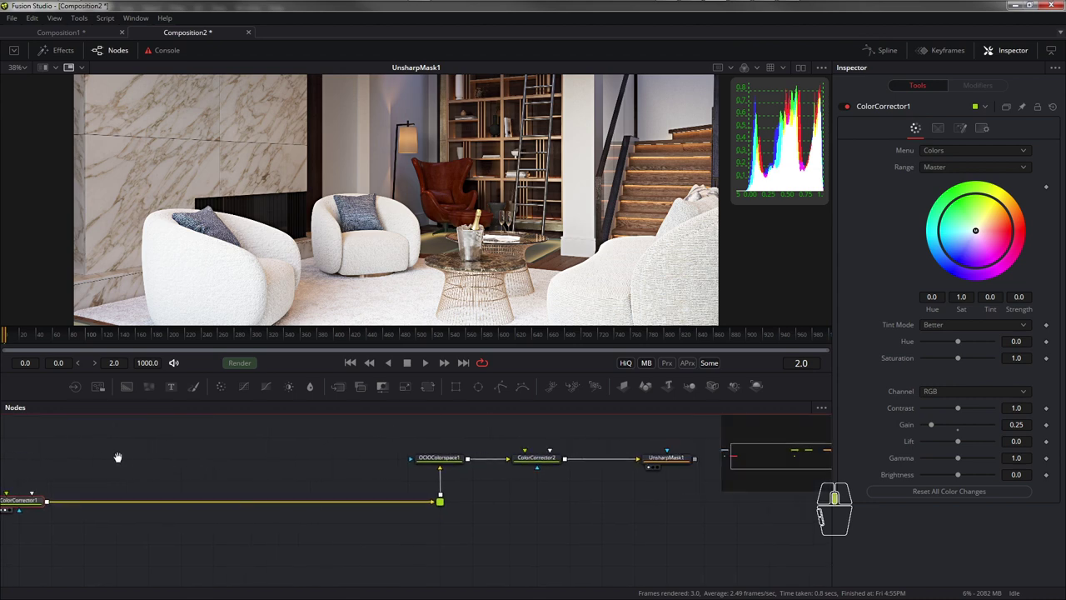
left_click_drag(98, 387, 683, 499)
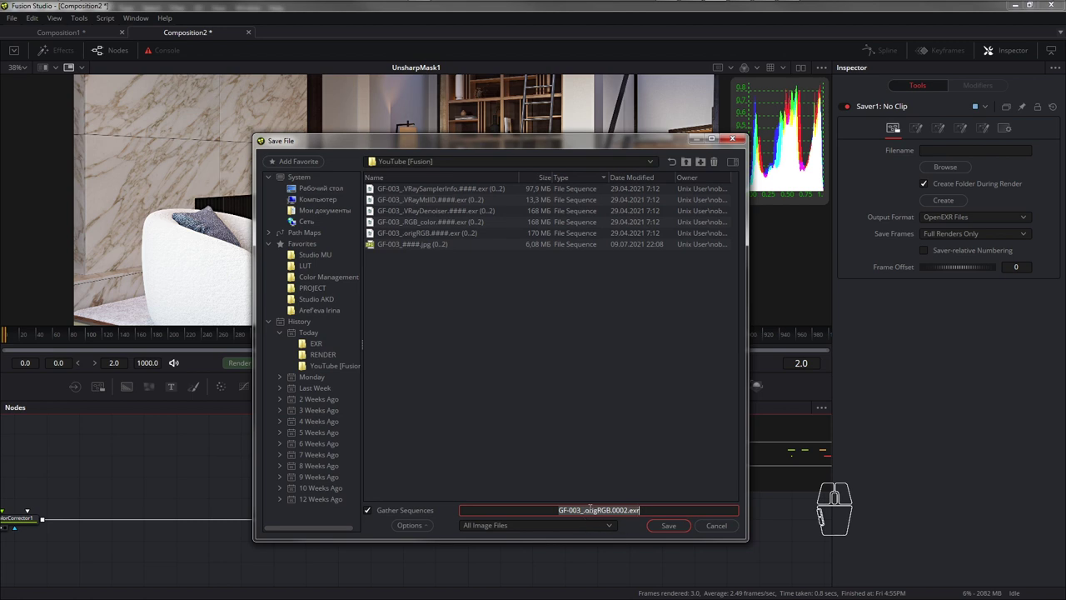
- Save the Saver's output in the YouTube [Fusion] folder as GF-003_ with the JPEG file type
left_click_drag(586, 510, 702, 513)
key("BackSpace")
left_click(605, 524)
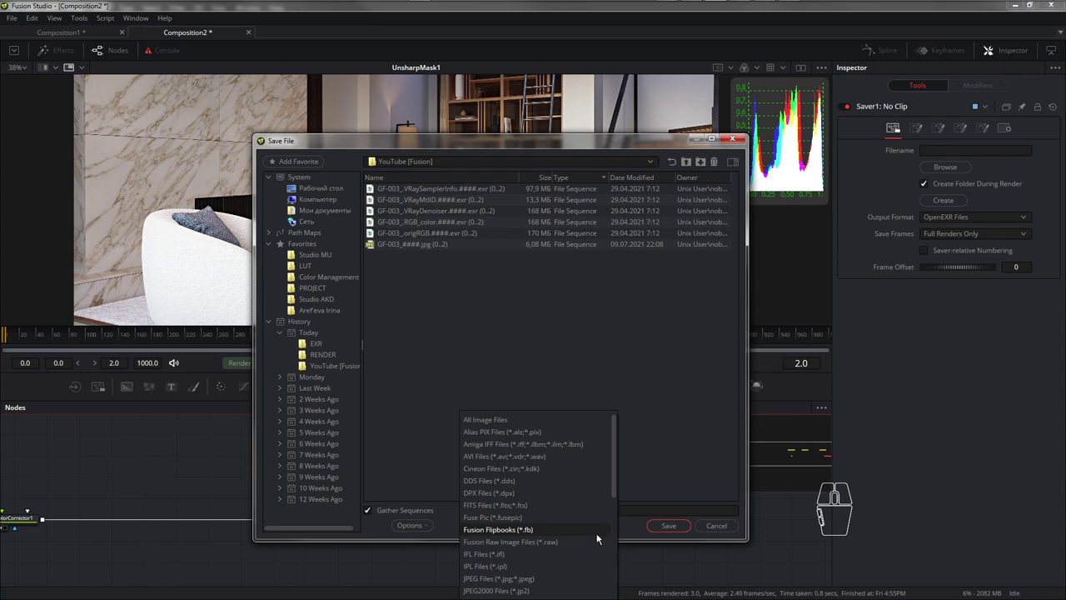
left_click(499, 578)
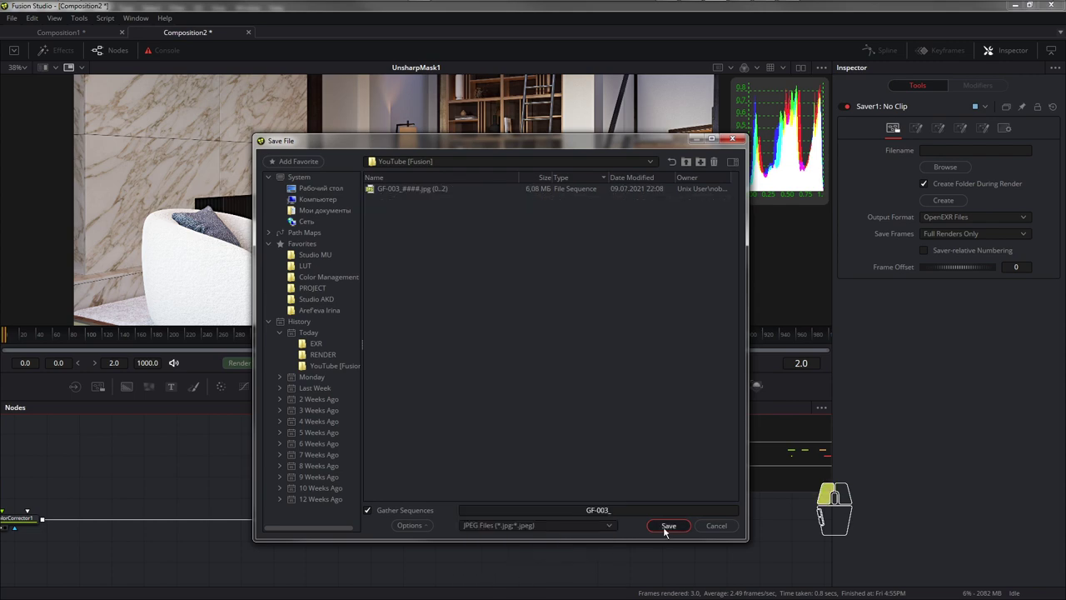
left_click(665, 526)
left_click_drag(539, 505, 361, 509)
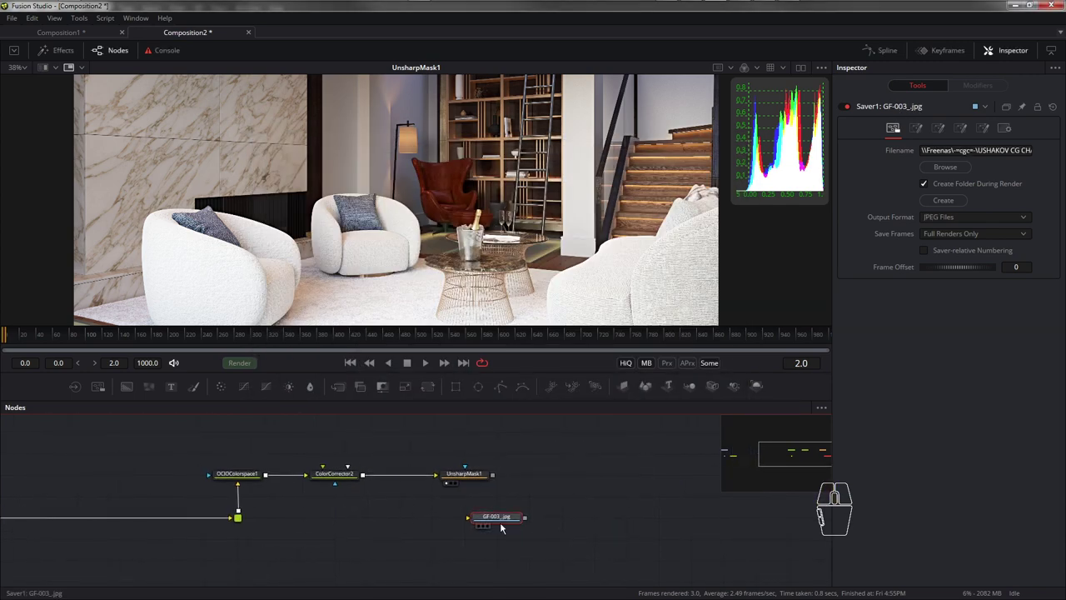
- Line up the GF-003_.jpg Saver after UnsharpMask1, connect UnsharpMask1's output to it, and render frames 0..2
left_click_drag(500, 523, 601, 481)
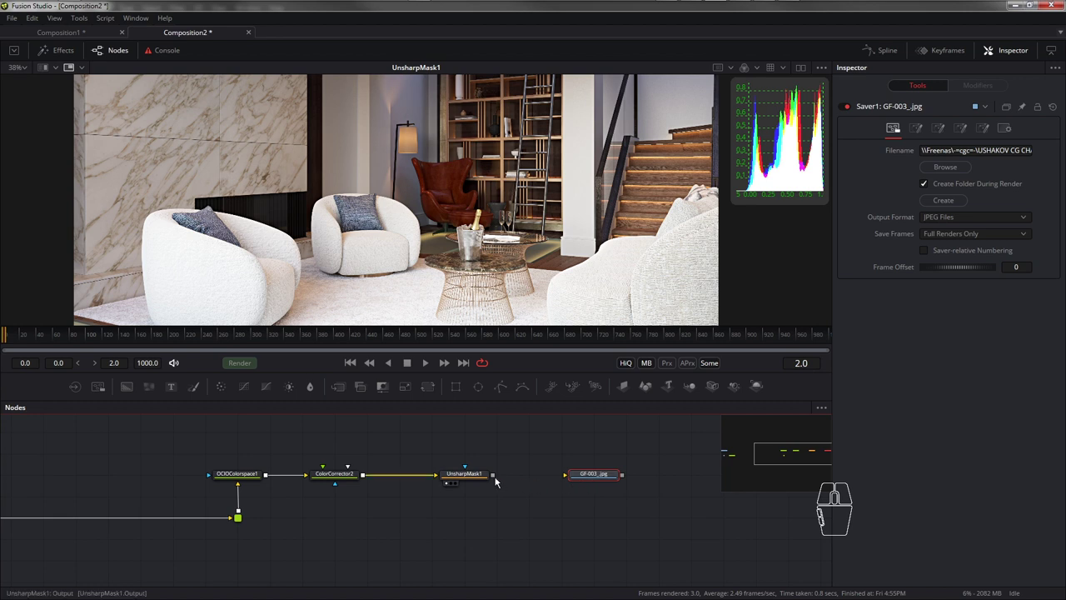
left_click_drag(493, 475, 603, 476)
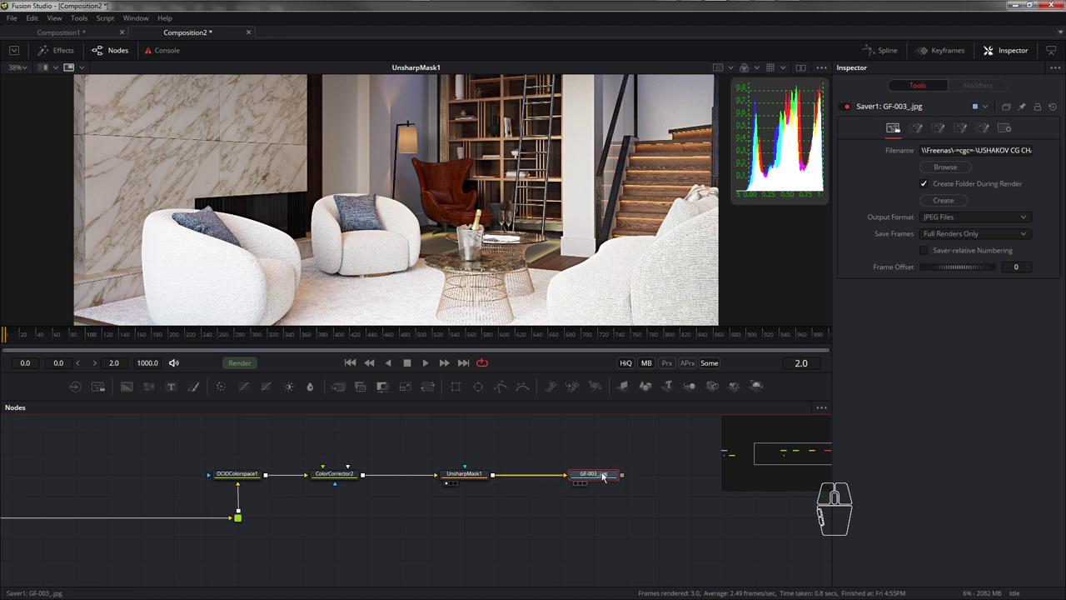
left_click(246, 363)
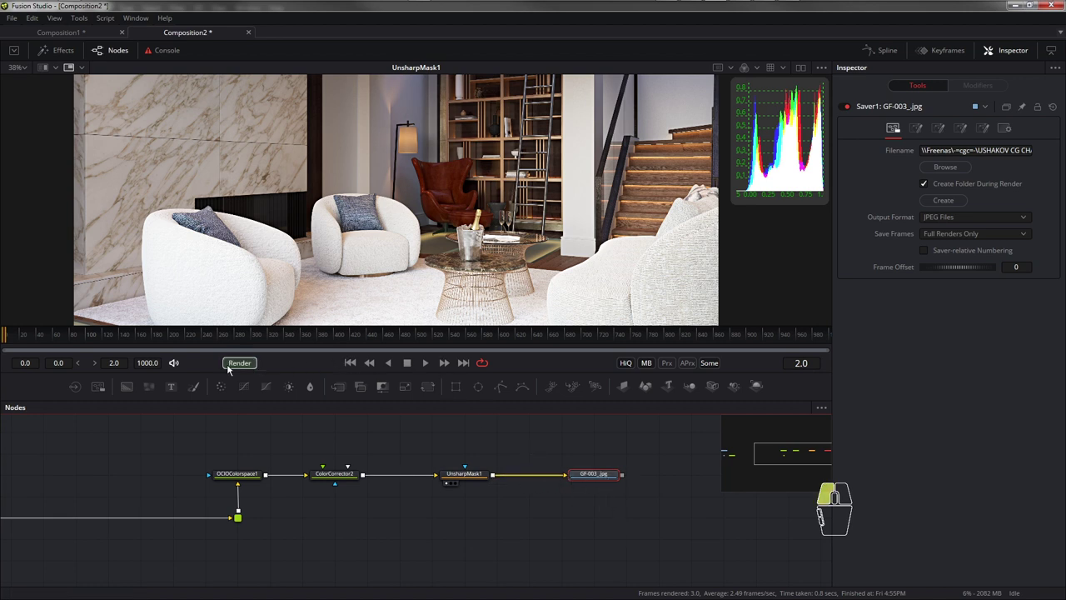
left_click(358, 403)
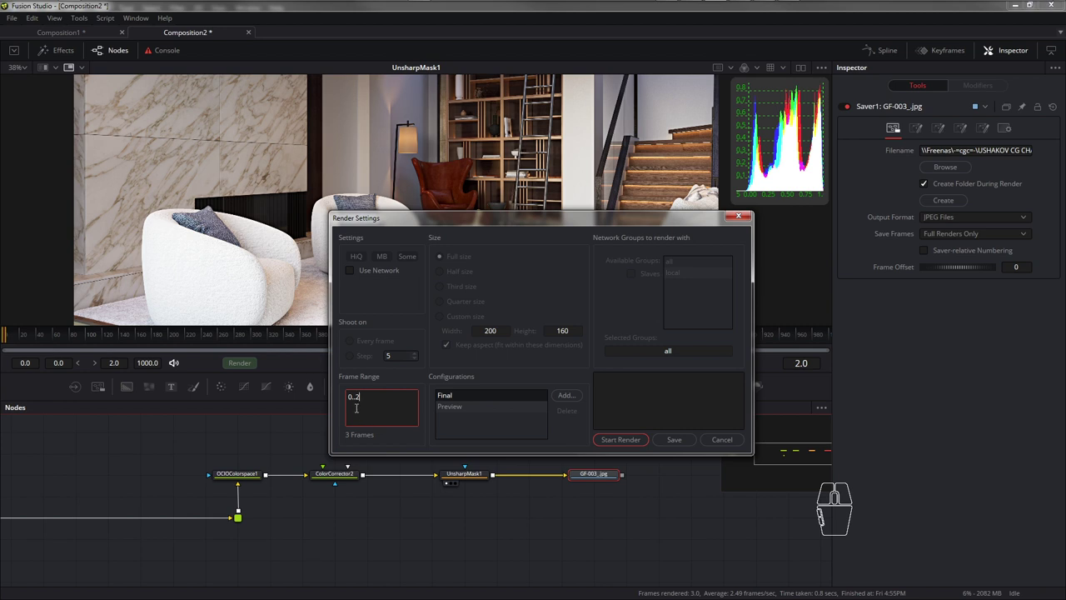
left_click(620, 440)
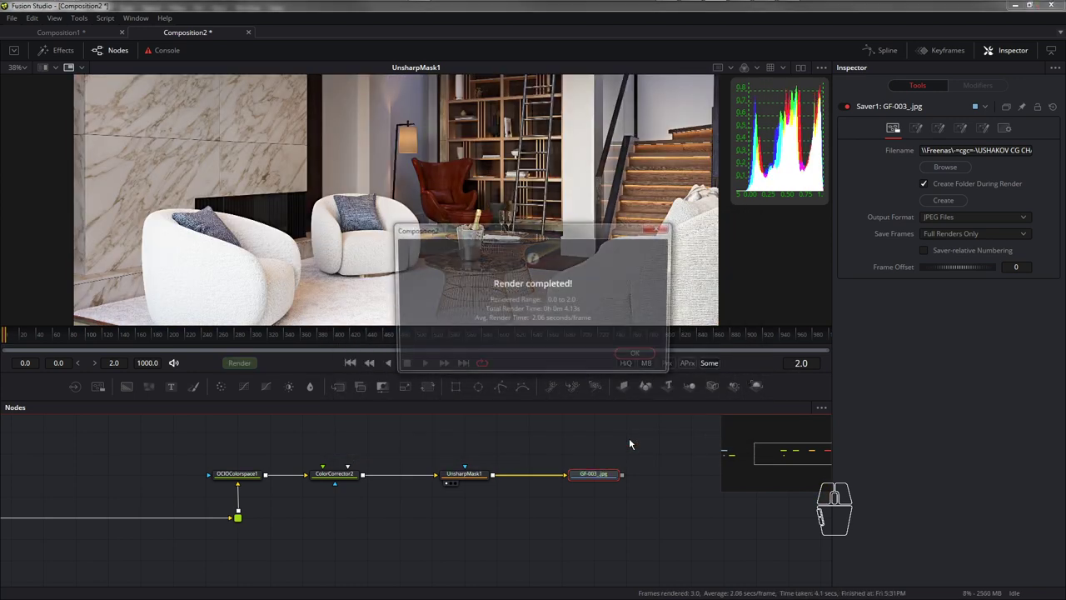
left_click(635, 356)
- Insert a Merge node into the connection between ColorCorrector1 and the router that feeds OCIOColorspace1
scroll(329, 534, "left", 5)
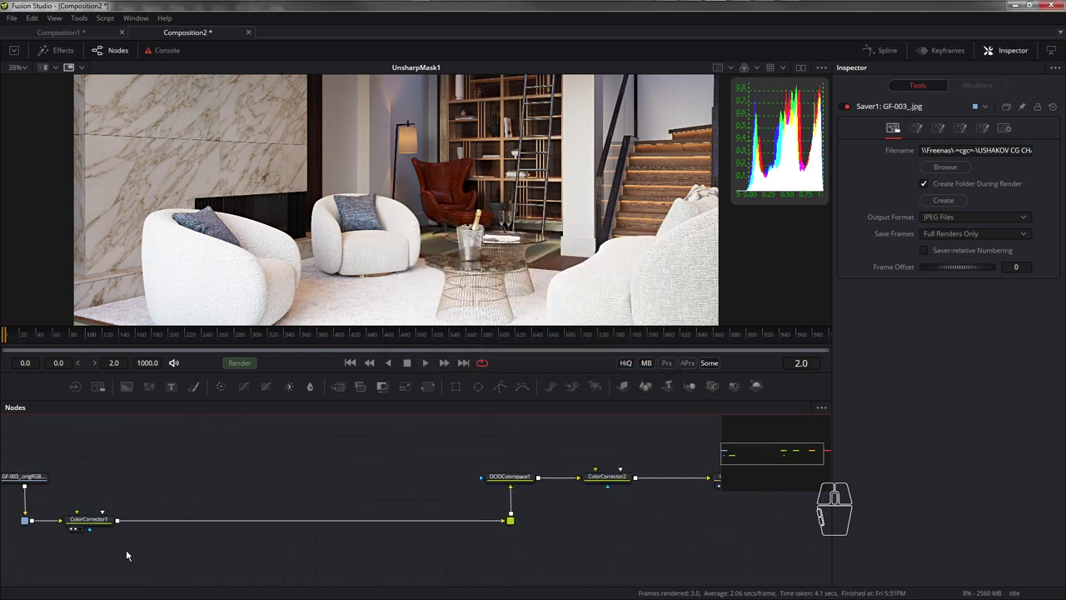
scroll(632, 498, "right", 5)
scroll(505, 494, "right", 5)
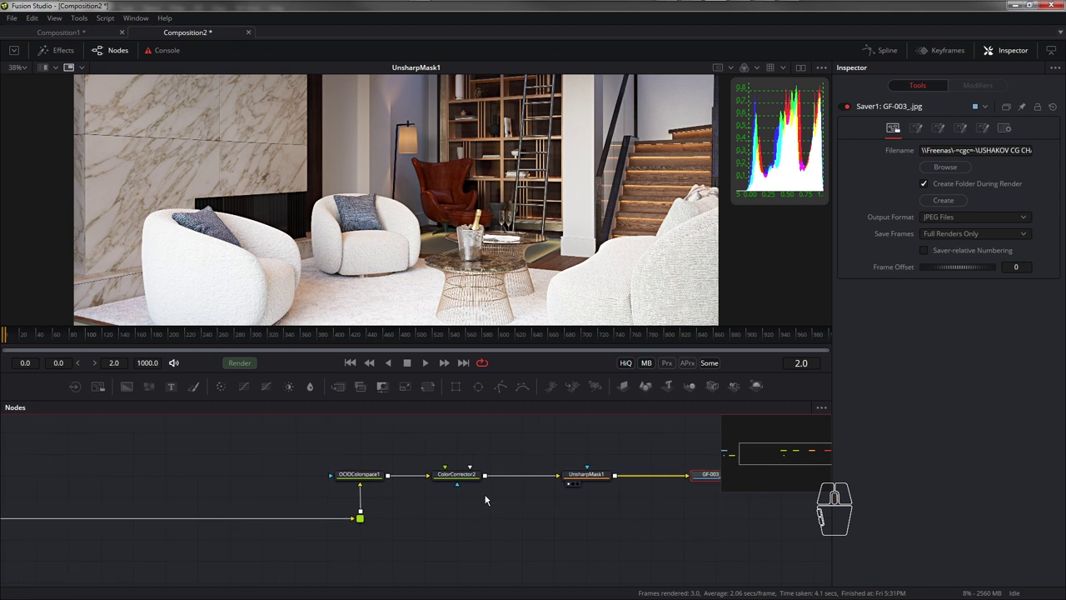
scroll(414, 534, "left", 15)
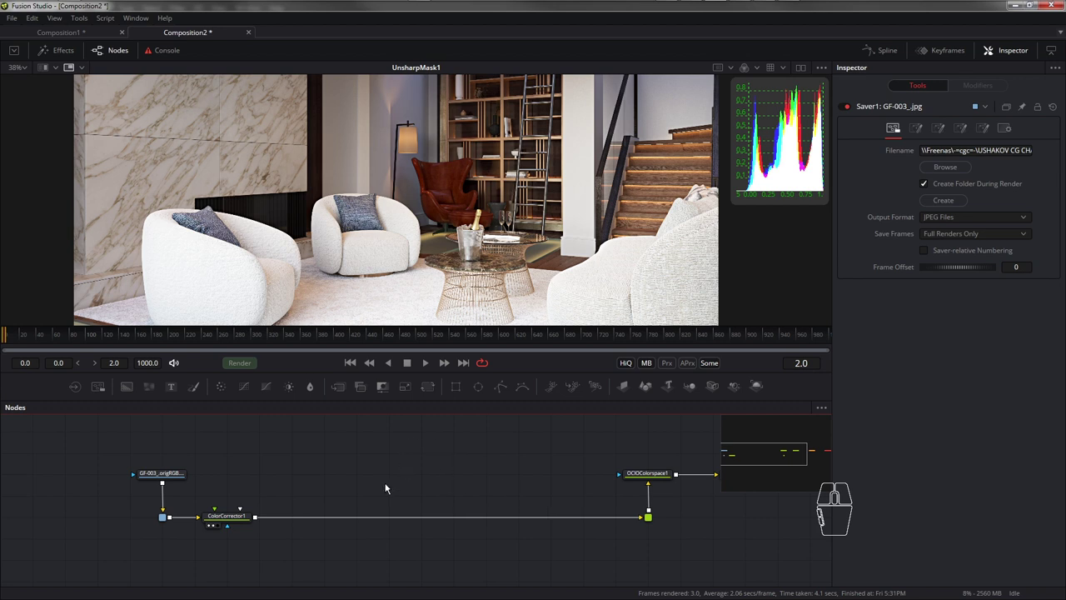
left_click_drag(341, 386, 427, 525)
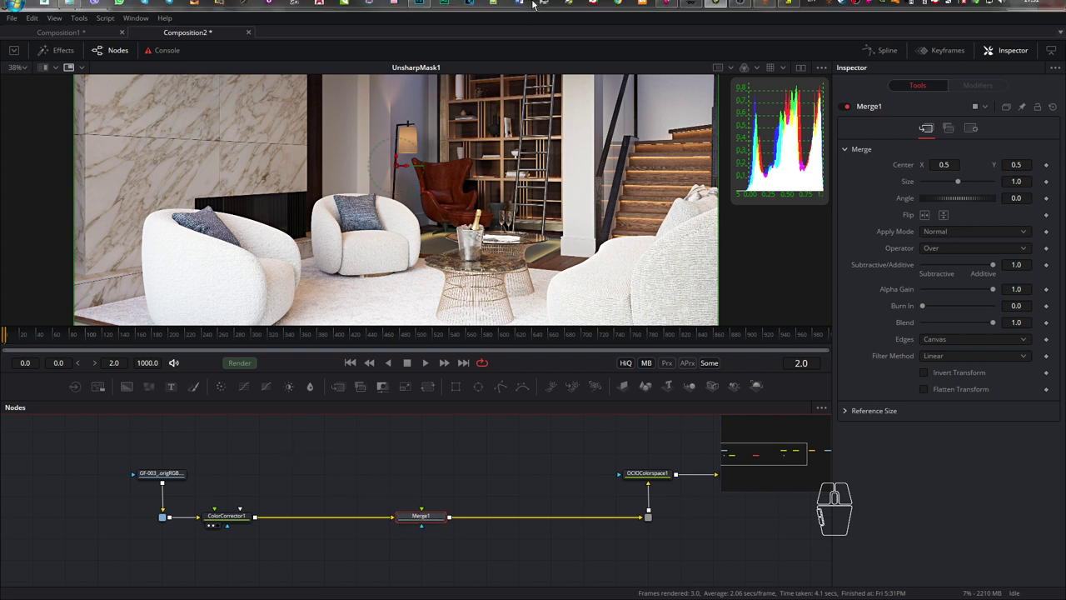
- Switch to Photoshop, duplicate the Background layer twice, and open the blend mode list for the uppermost copy
left_click(497, 8)
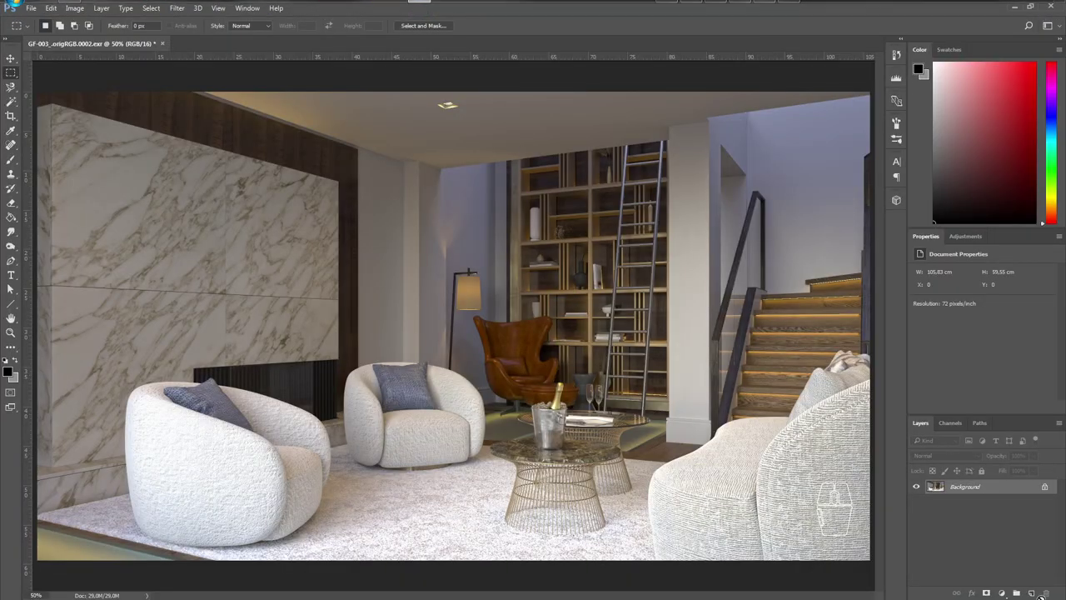
left_click_drag(1000, 488, 1032, 591)
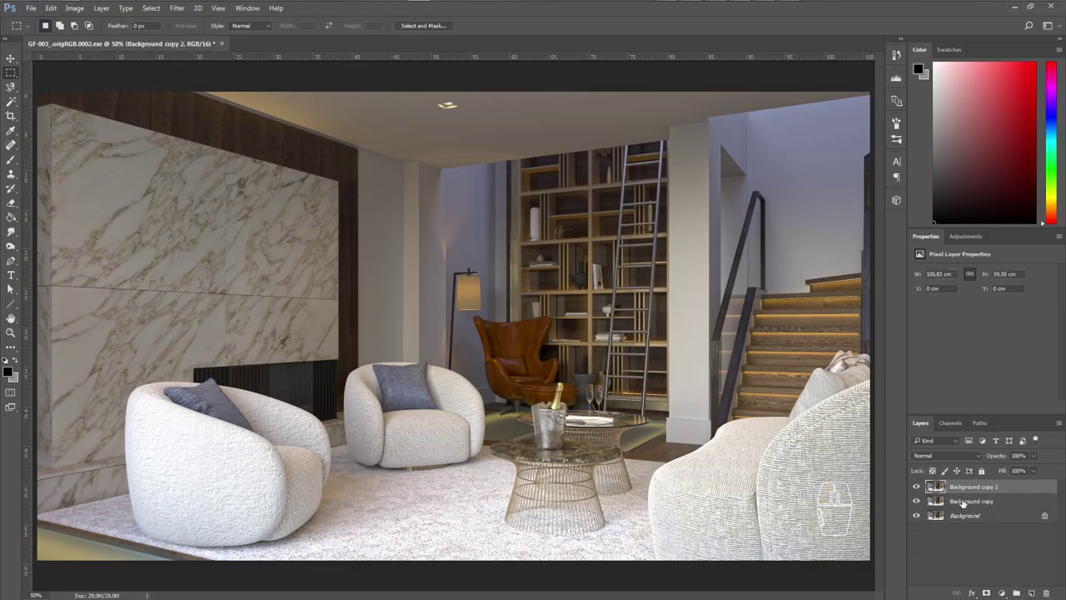
left_click(979, 457)
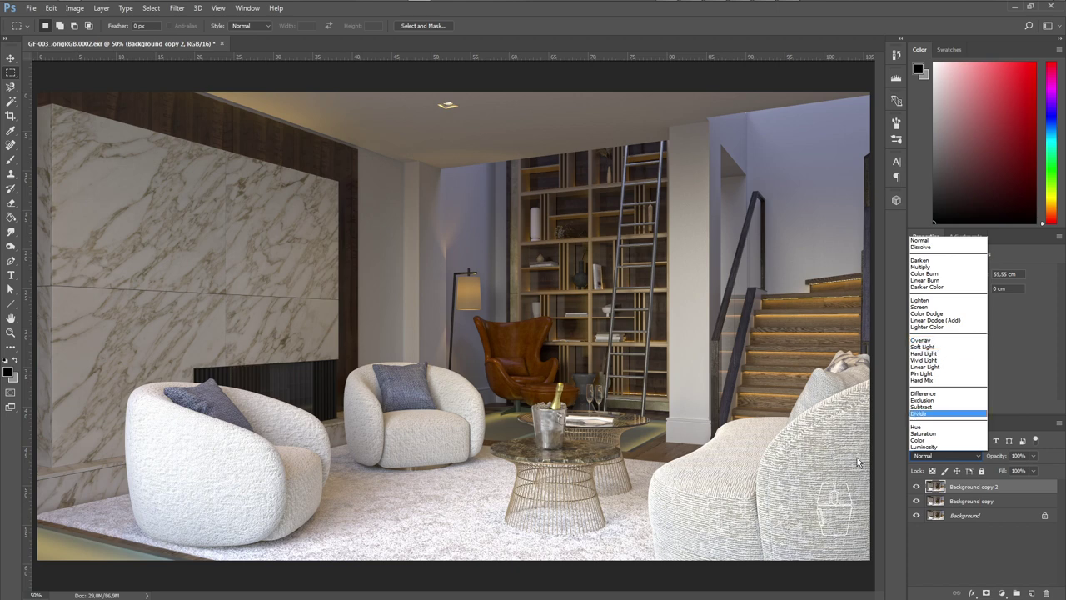
- Return to Fusion and review the Apply Mode options of Merge1 without choosing a different one
mouse_move(403, 6)
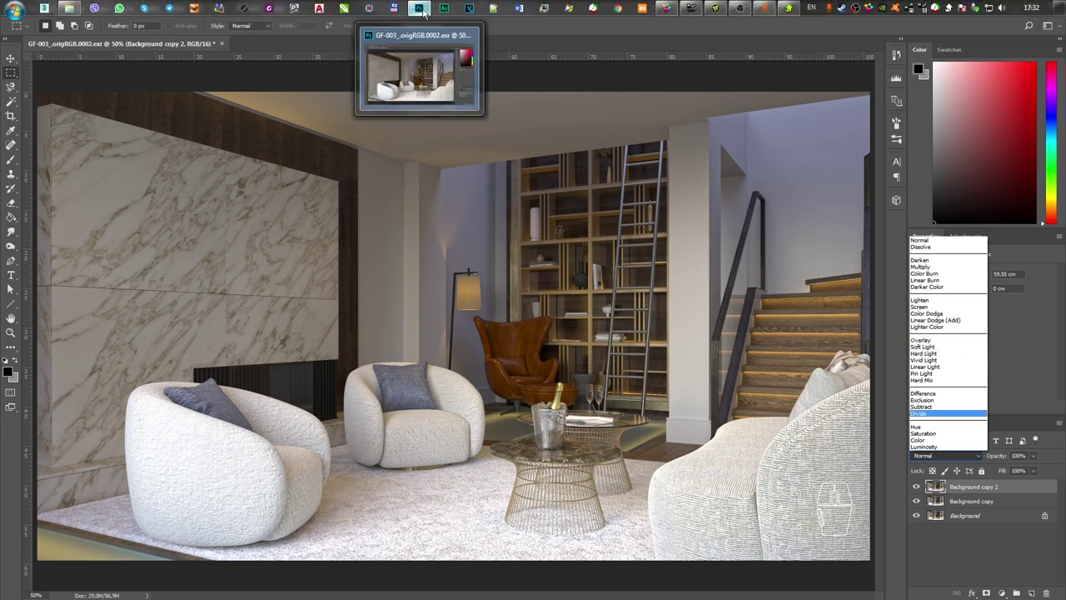
left_click(422, 10)
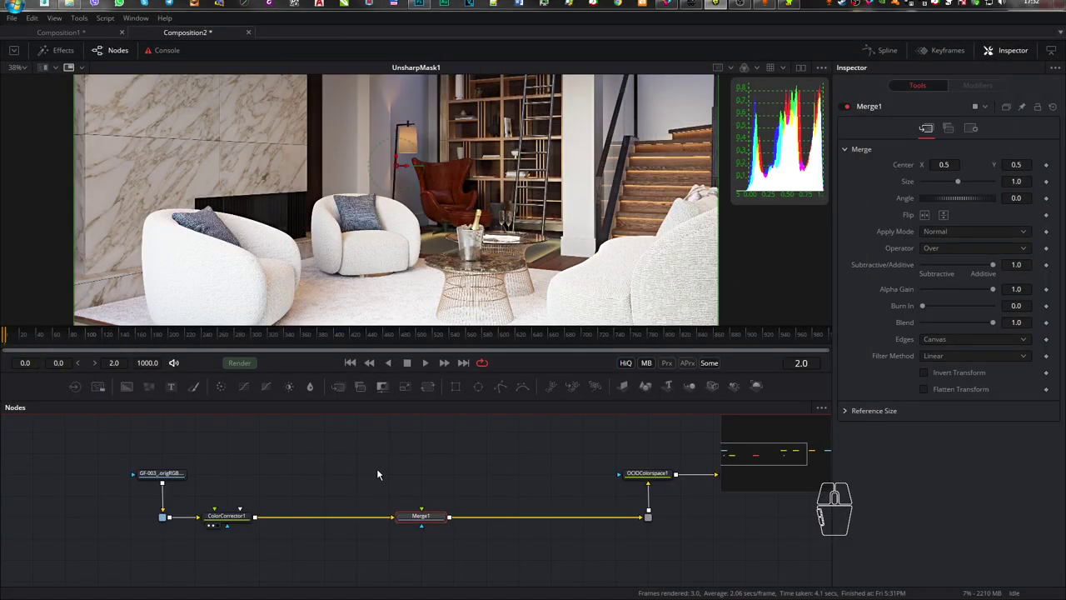
left_click(421, 517)
left_click(990, 232)
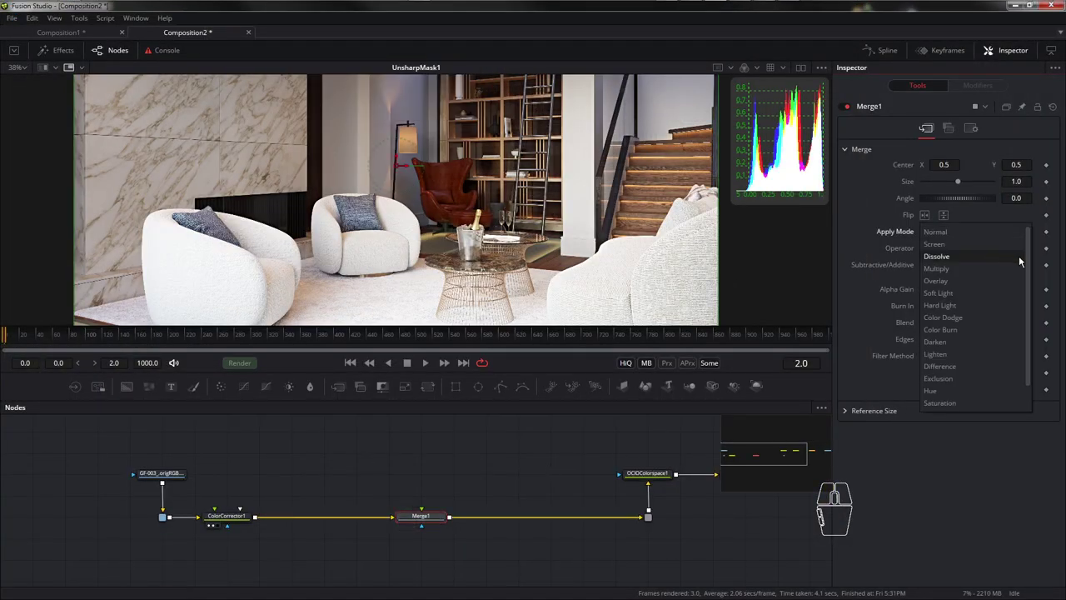
mouse_move(1032, 250)
left_mouse_down()
mouse_move(1038, 357)
mouse_move(1026, 258)
left_mouse_up()
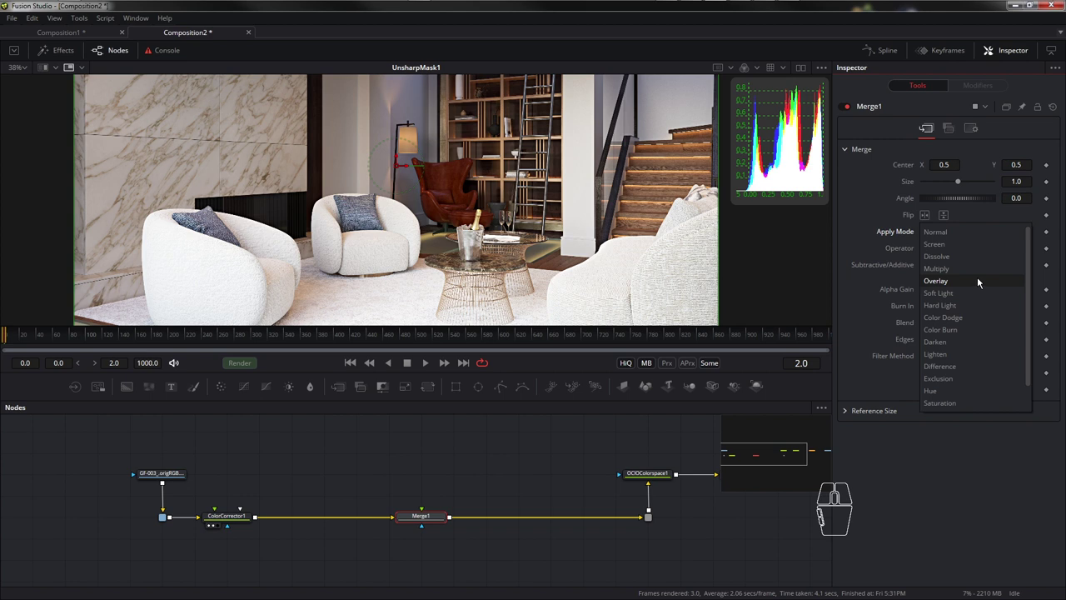
left_click(410, 493)
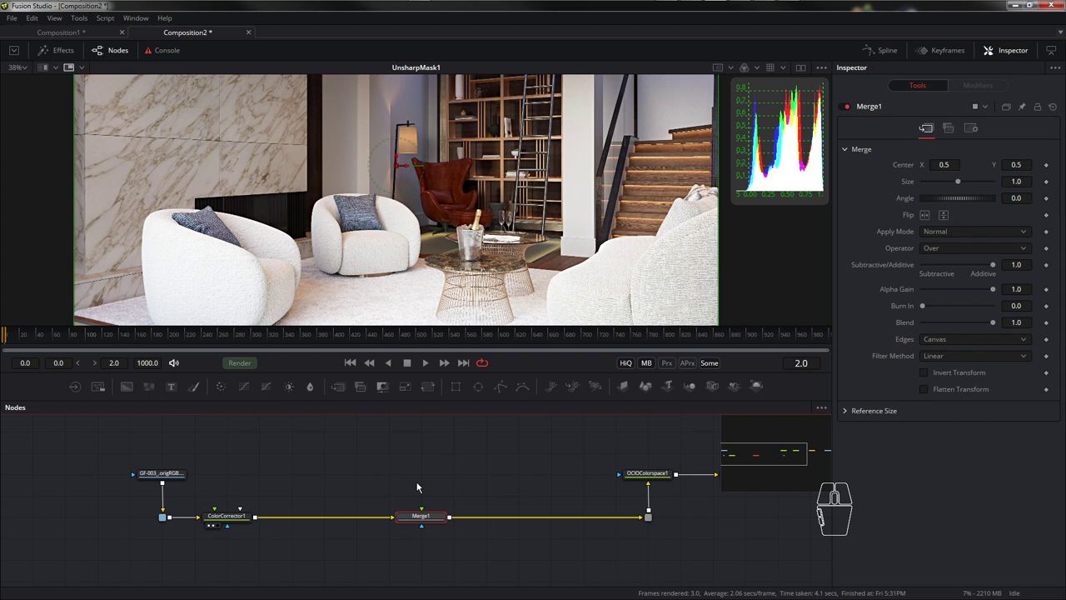
left_click(979, 228)
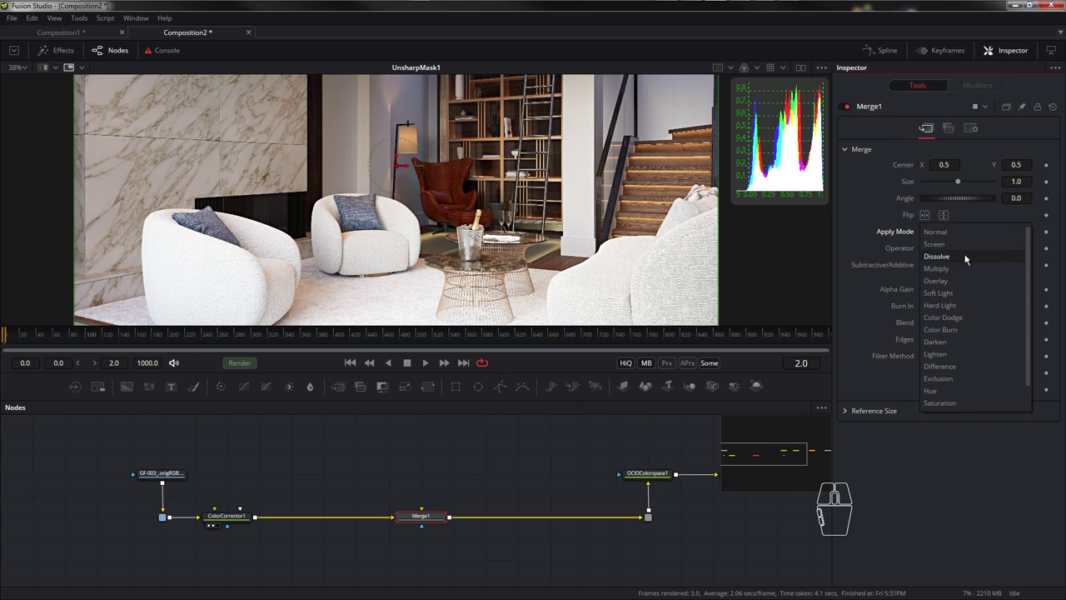
left_click(388, 490)
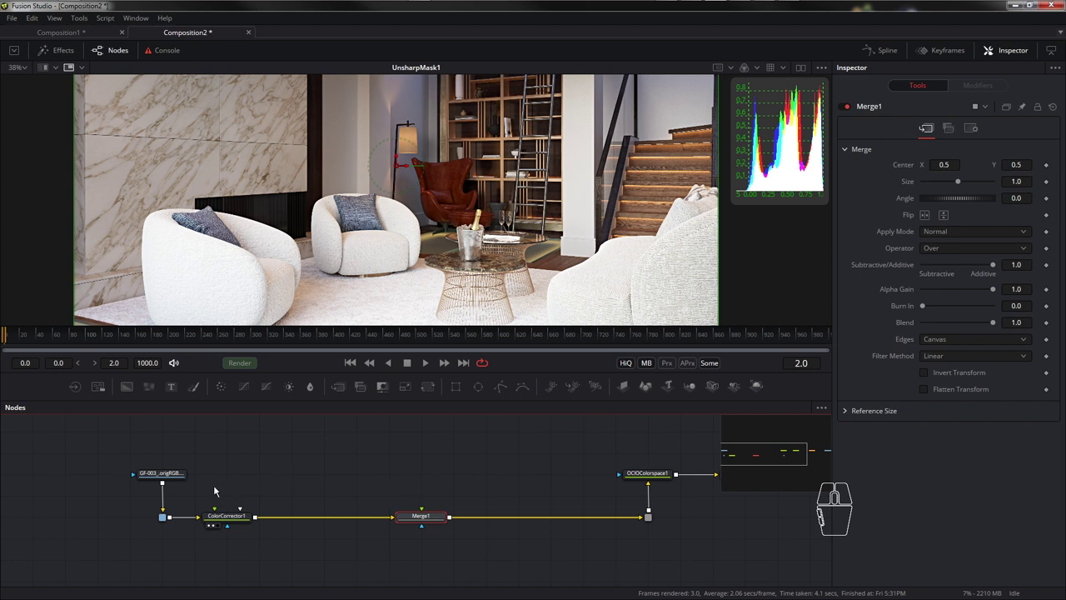
- Move the GF-003_origRGB loader node upward and add a Luma Keyer node in the empty space above the main chain
left_click_drag(166, 473, 167, 452)
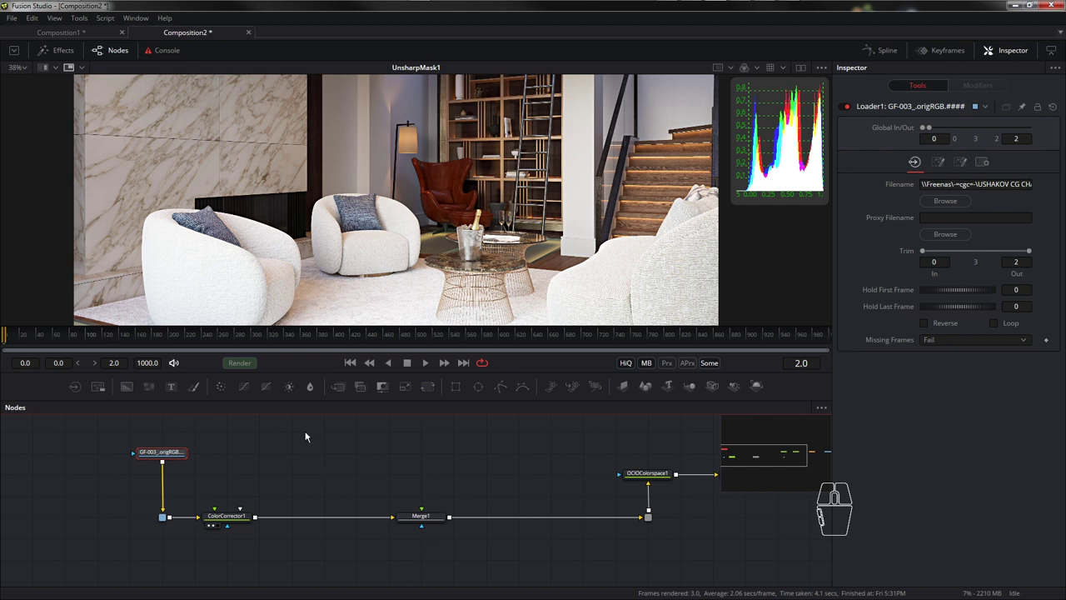
right_click(355, 462)
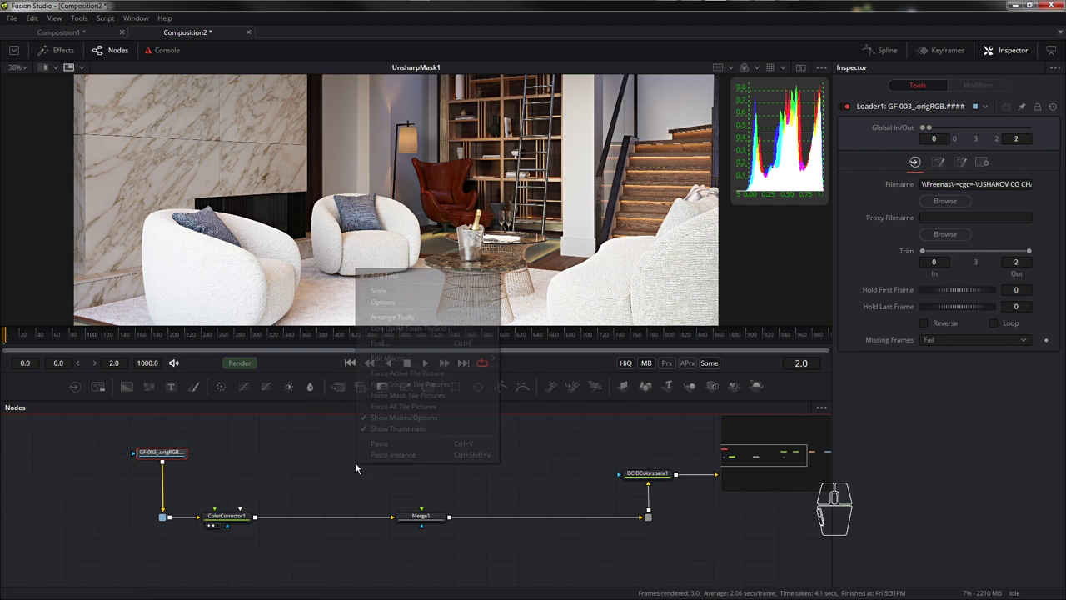
mouse_move(420, 289)
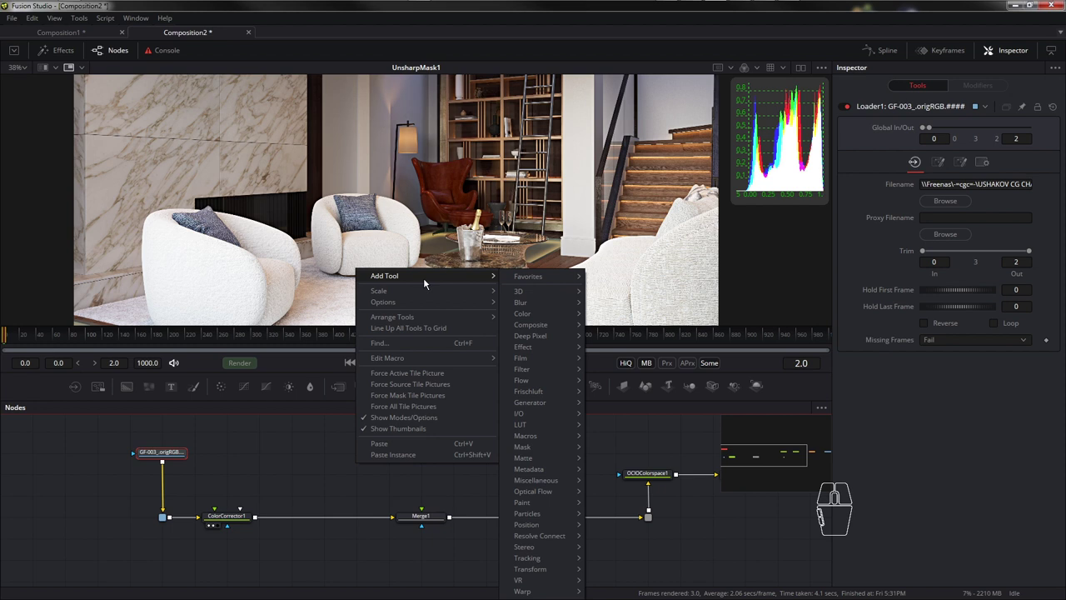
mouse_move(535, 310)
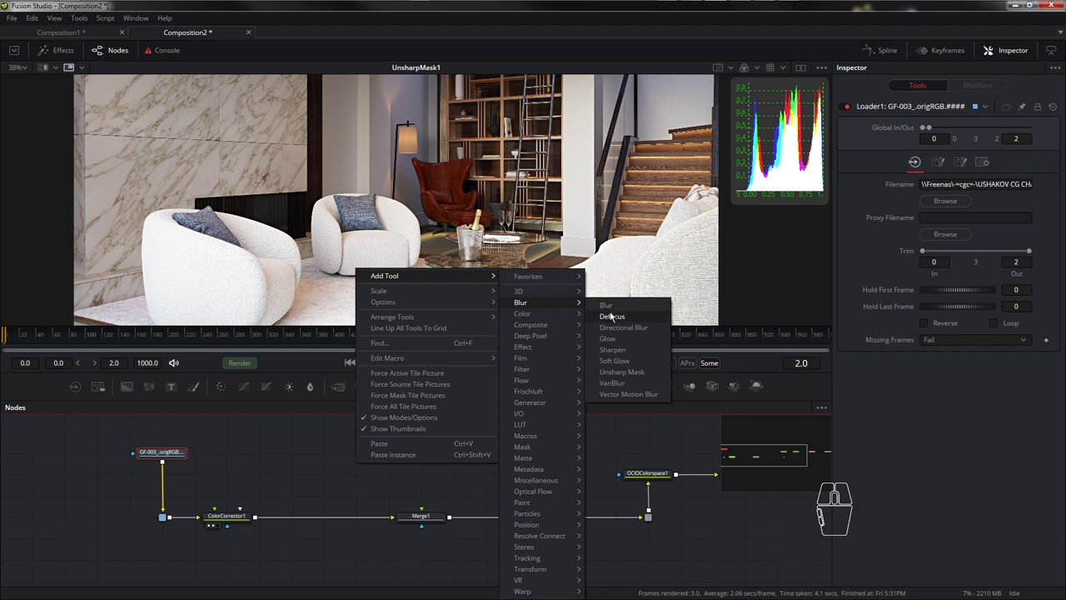
mouse_move(552, 439)
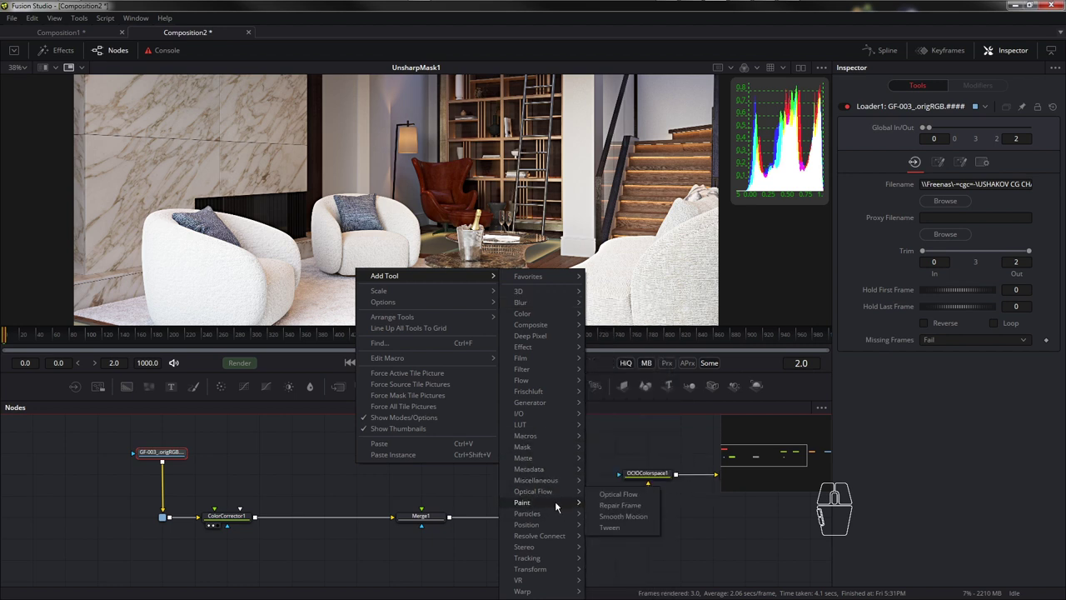
mouse_move(562, 350)
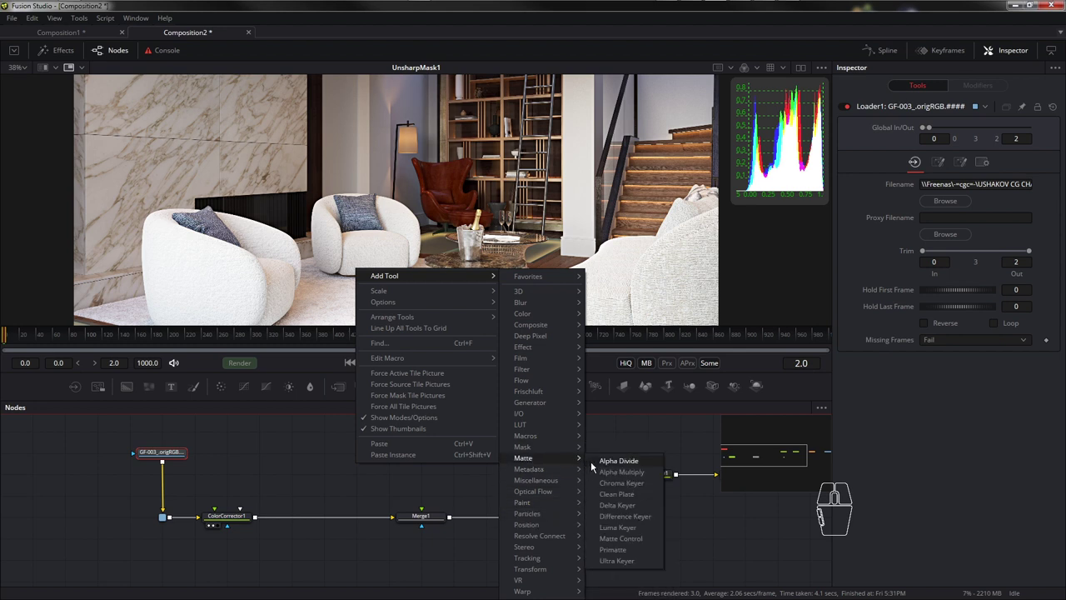
left_click(617, 527)
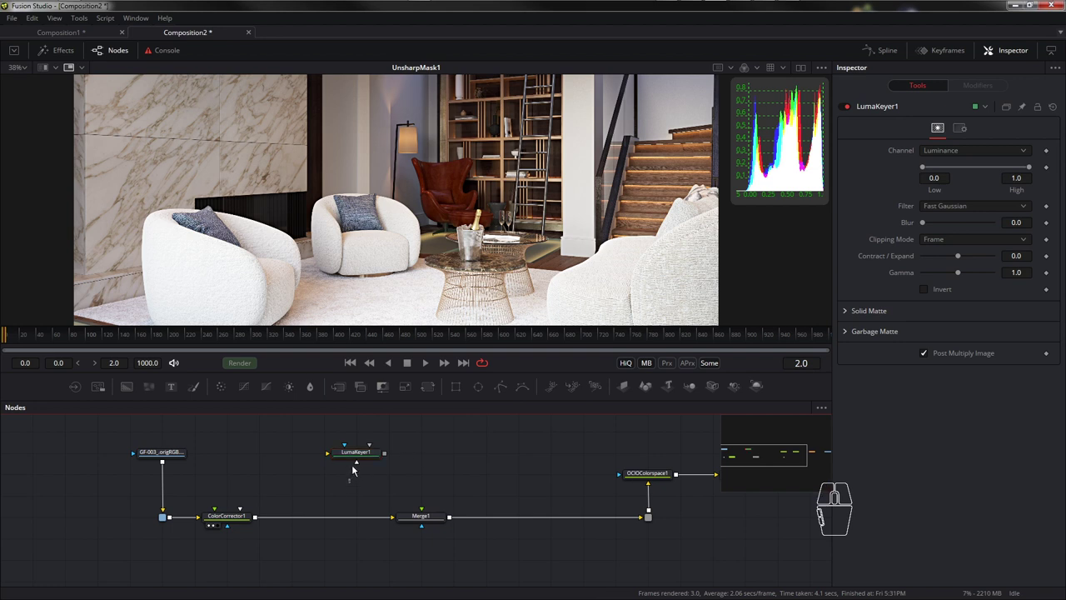
- Place LumaKeyer1 above Merge1, connect ColorCorrector1's output to its input, and display it in the viewer
left_click_drag(356, 452, 421, 452)
left_click_drag(255, 516, 409, 462)
left_click_drag(255, 517, 392, 453)
key("1")
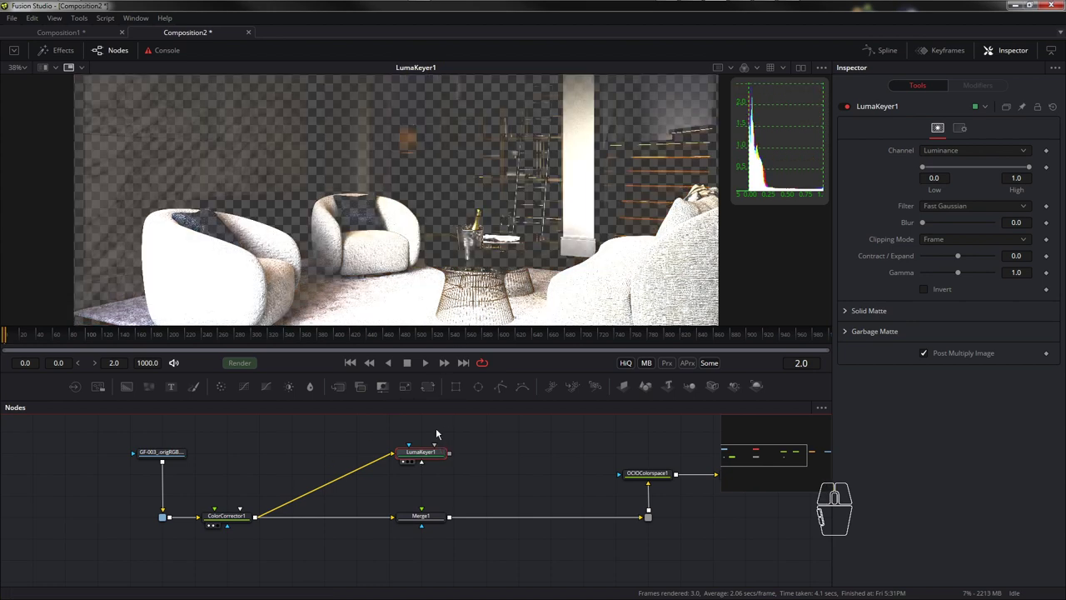
left_click_drag(524, 179, 457, 165)
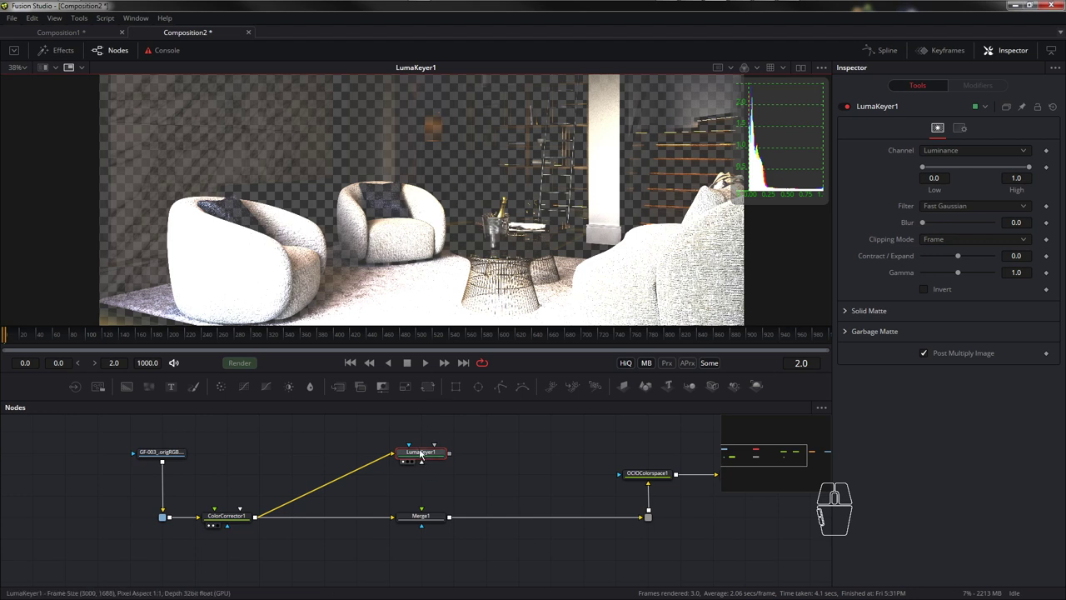
- Raise LumaKeyer1, add a Blur node fed by it, place the blur between LumaKeyer1 and Merge1, and display it in the viewer
left_click_drag(421, 452, 421, 430)
right_click(496, 416)
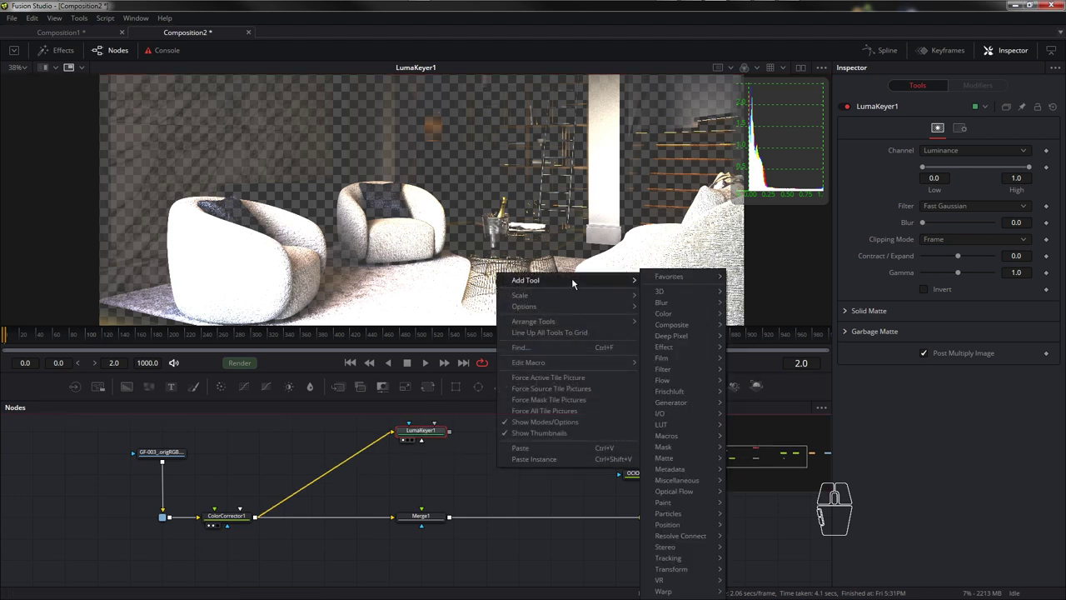
mouse_move(687, 301)
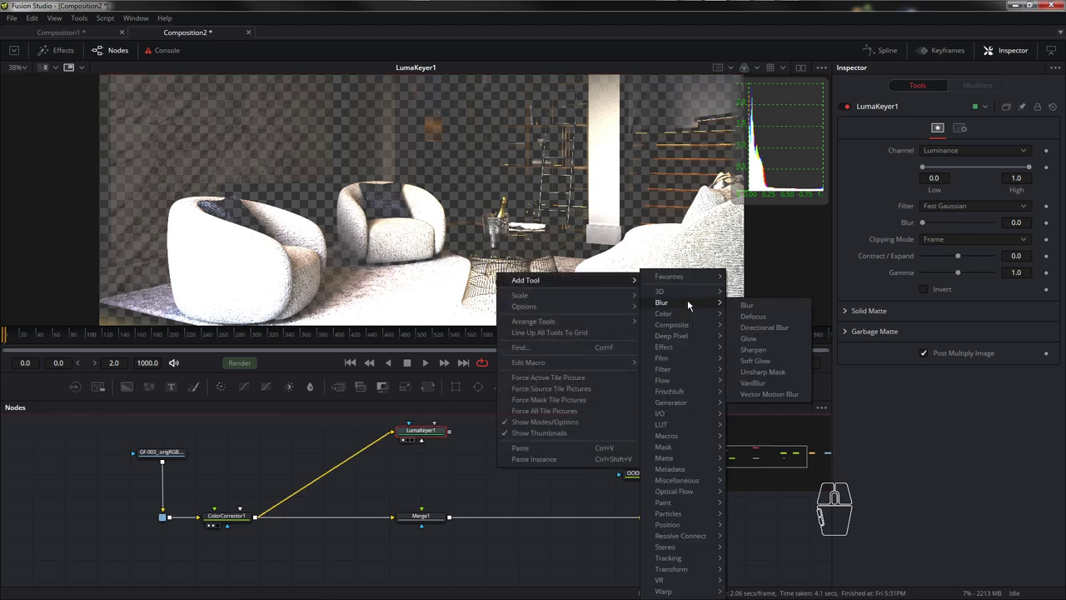
left_click(767, 306)
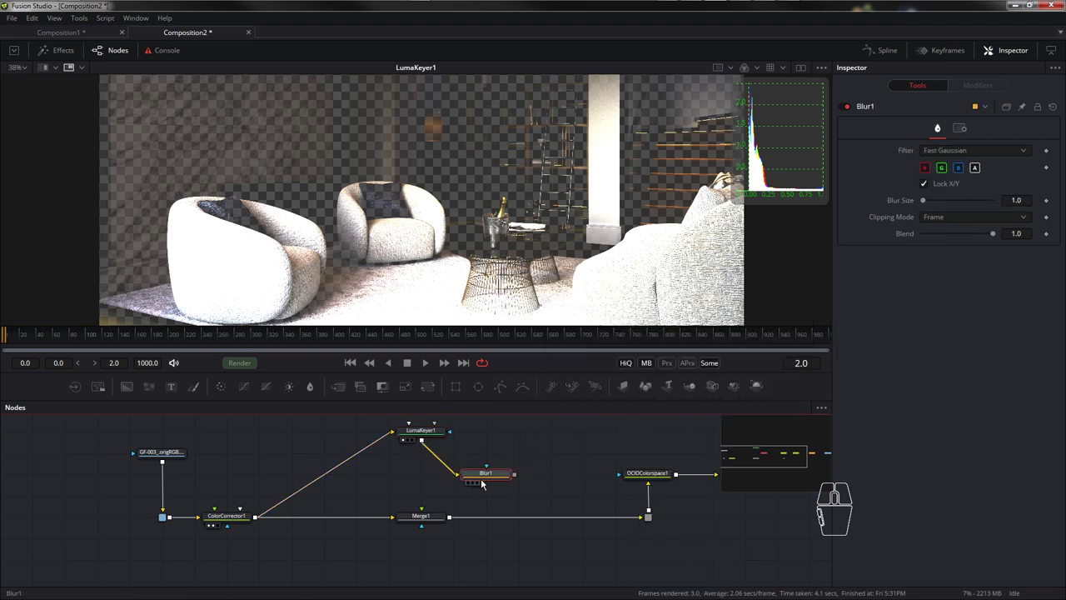
left_click_drag(482, 483, 416, 483)
key("1")
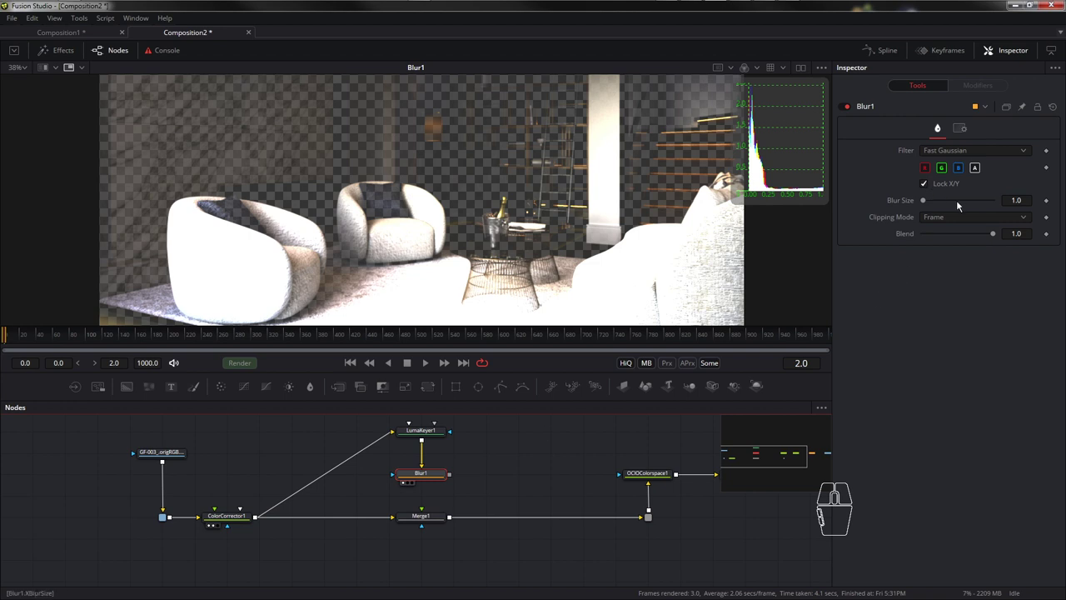
- Set Blur1's Blur Size to 10 and connect its output to the foreground input of Merge1
left_click(1016, 200)
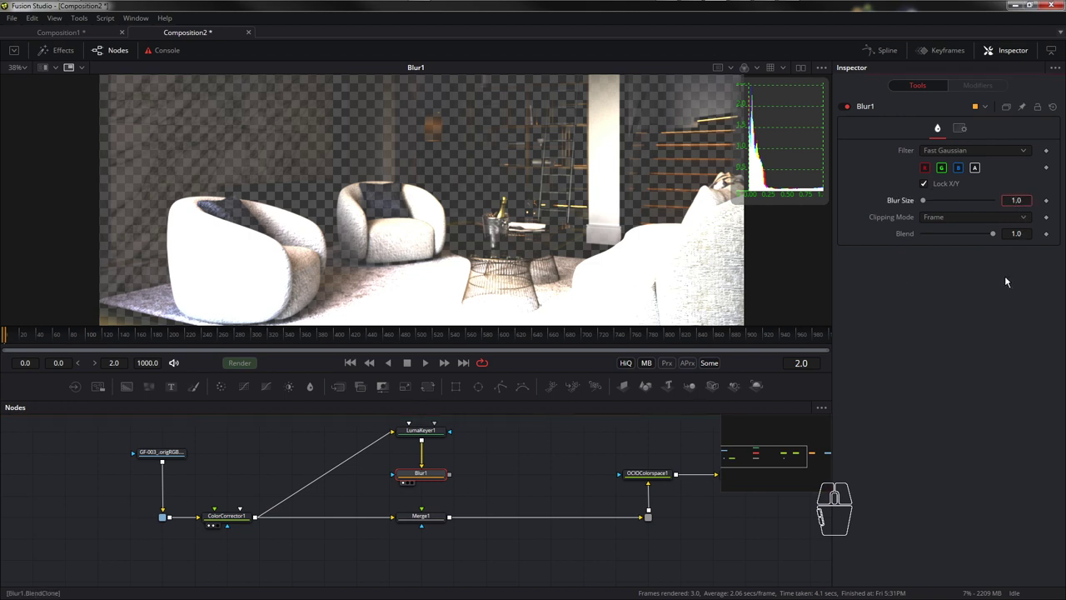
type("10")
key("Return")
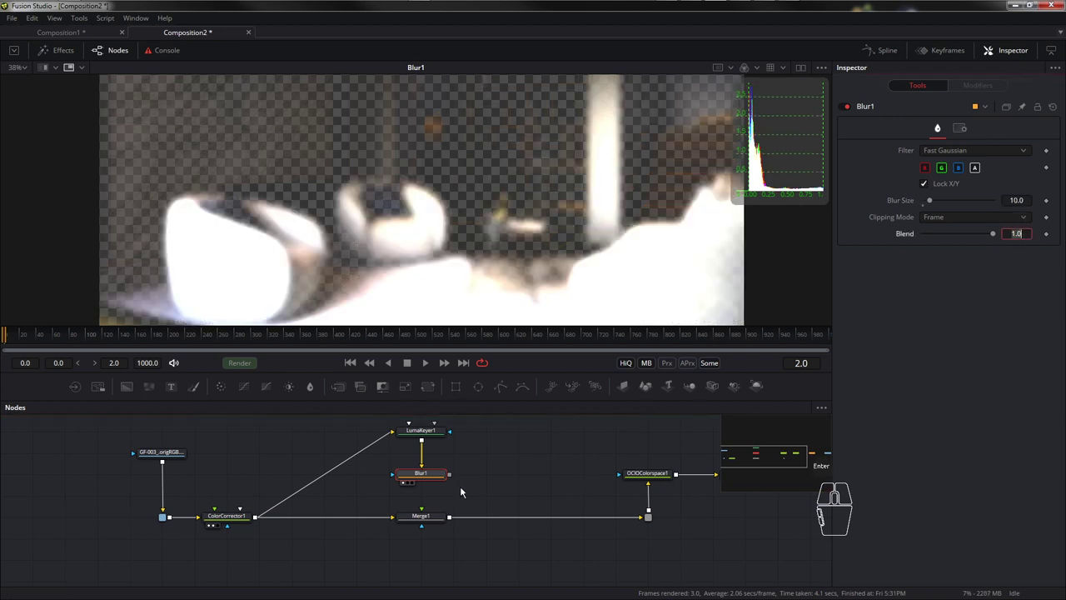
left_click_drag(426, 473, 423, 511)
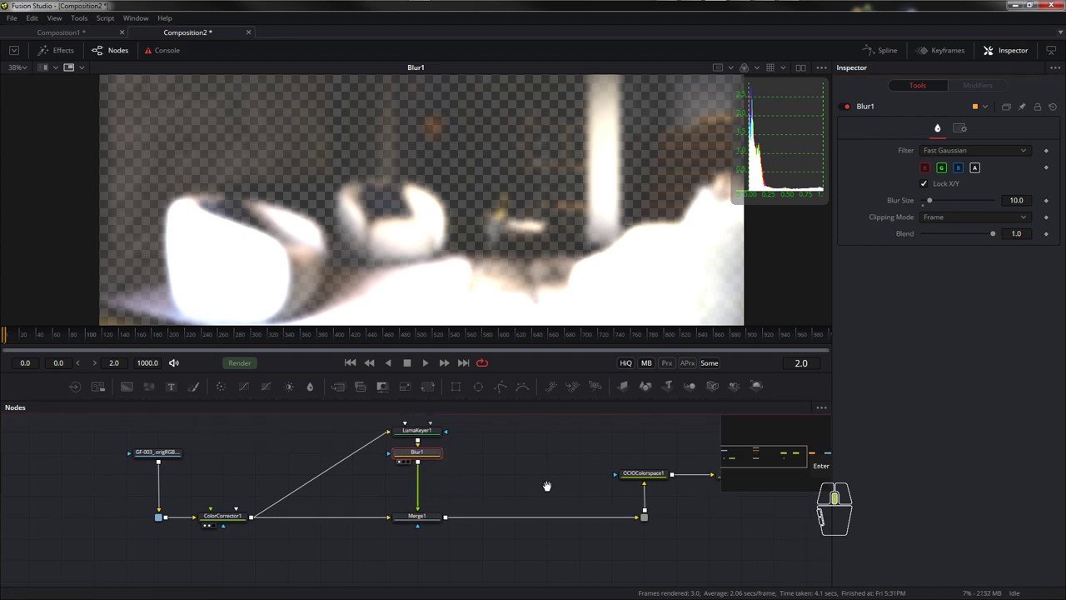
- Display the UnsharpMask1 result in the viewer and bring up the settings of Merge1
left_click_drag(546, 486, 288, 488)
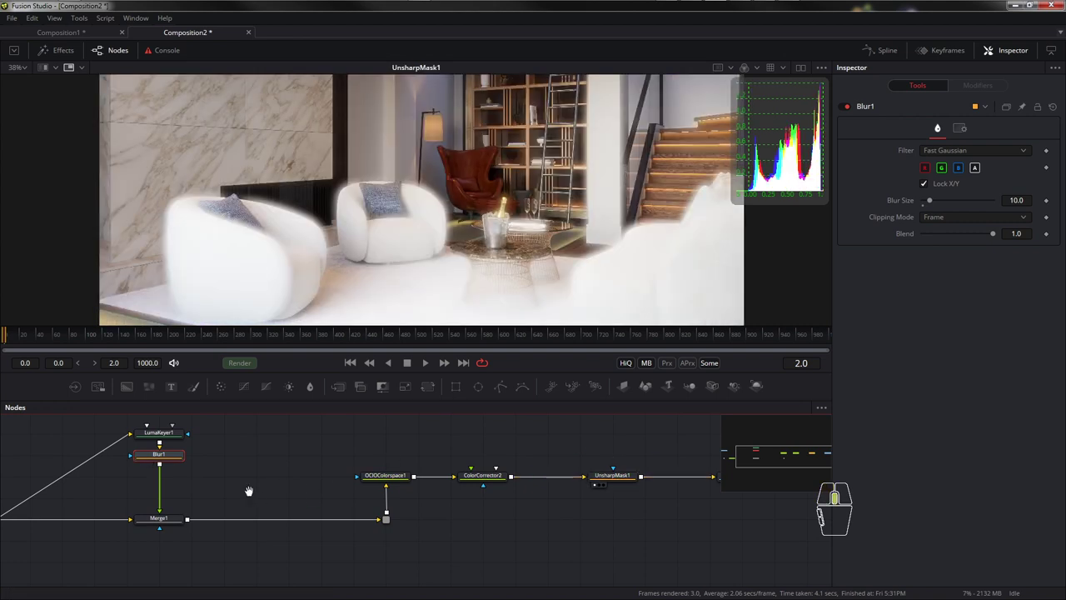
left_click_drag(248, 490, 409, 484)
left_click(319, 511)
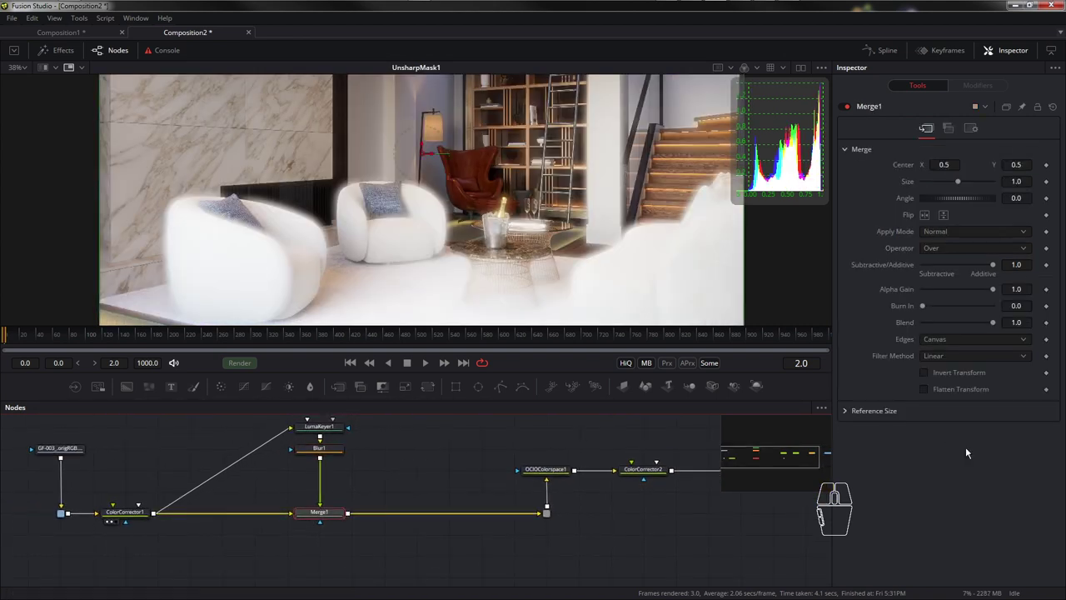
- Try the Screen apply mode on Merge1 and return it to Normal
left_click(971, 233)
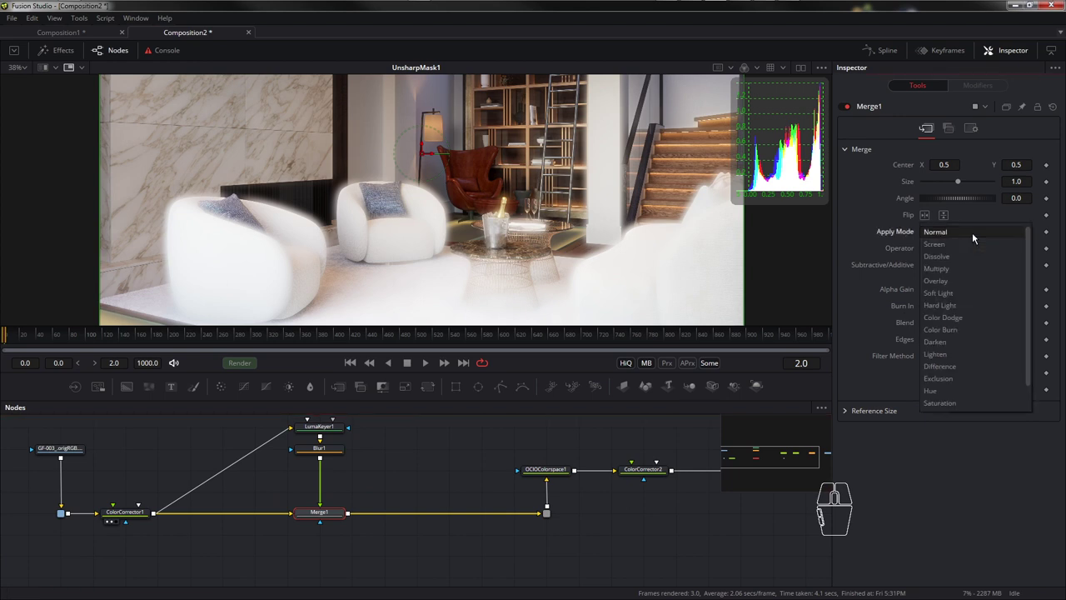
left_click(958, 245)
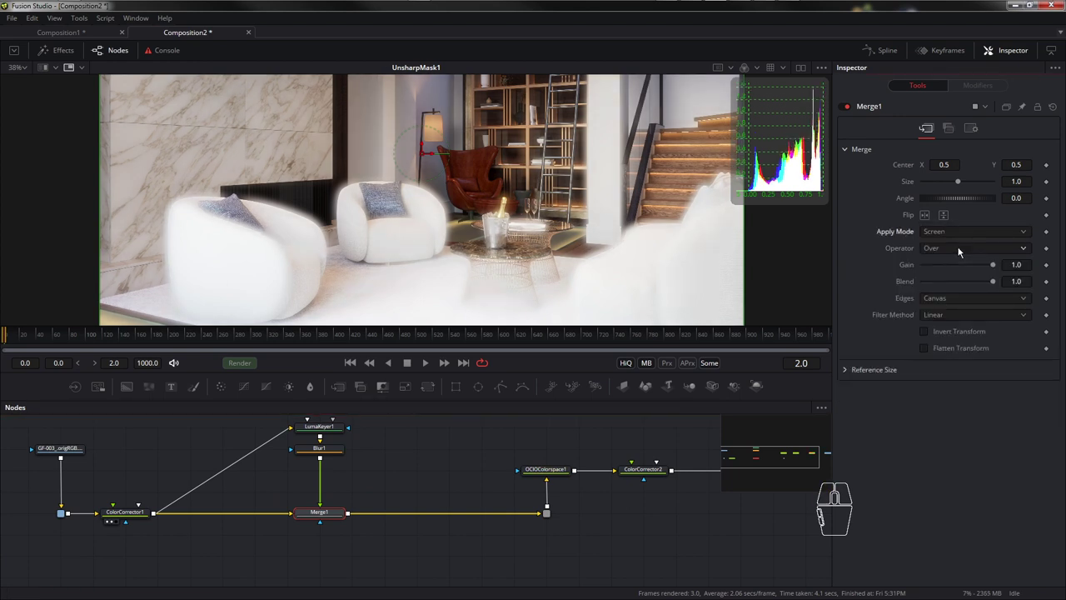
left_click(953, 229)
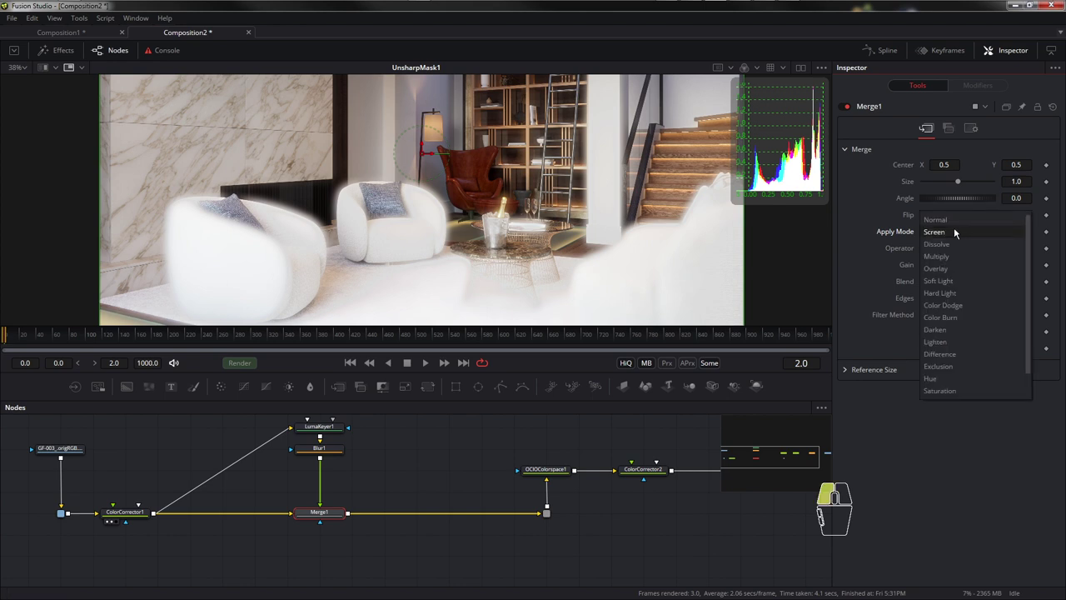
left_click(948, 219)
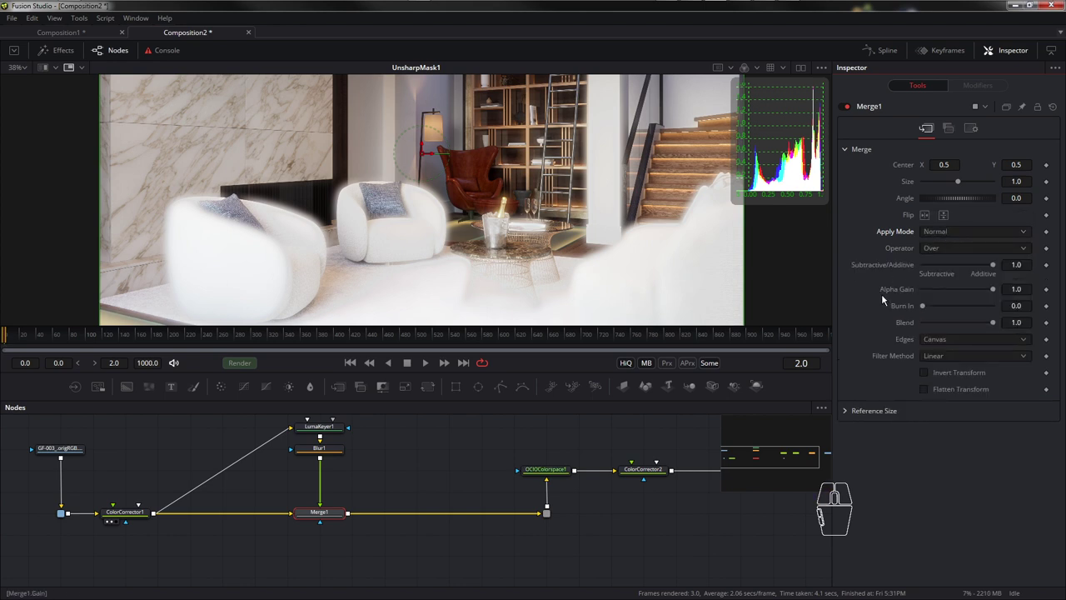
- Set Merge1's Alpha Gain to 0.0 and review the whole image in the viewer
left_click_drag(995, 291, 904, 293)
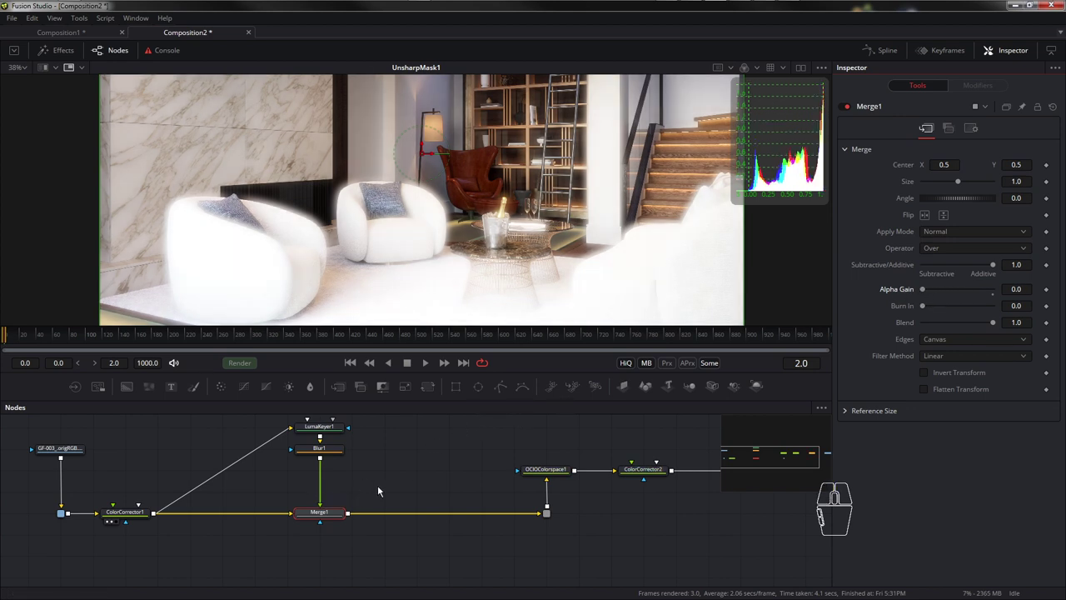
left_click_drag(376, 494, 476, 498)
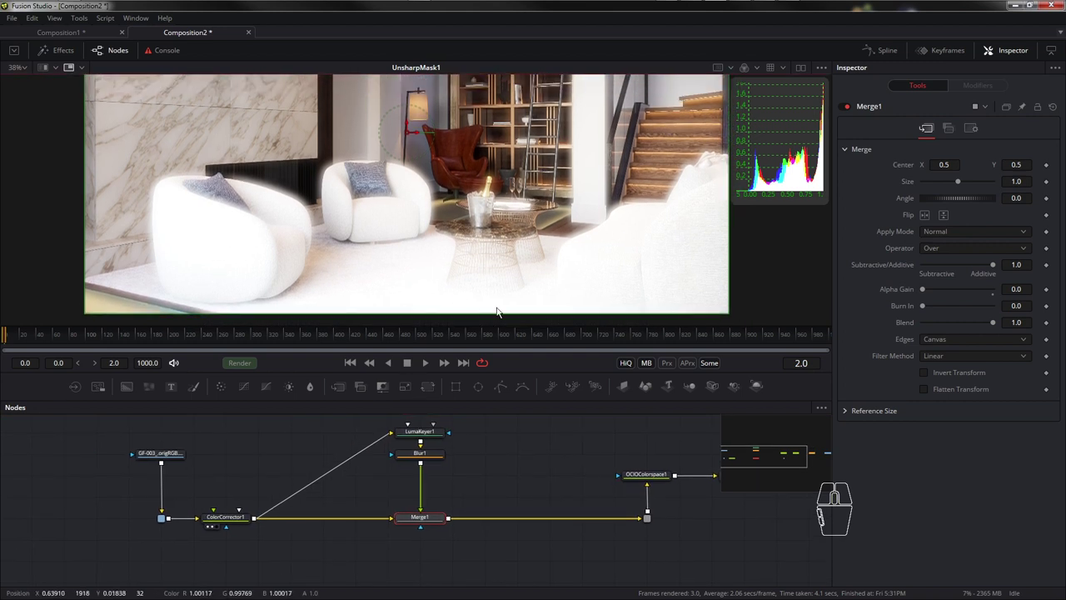
scroll(469, 236, "down", 2)
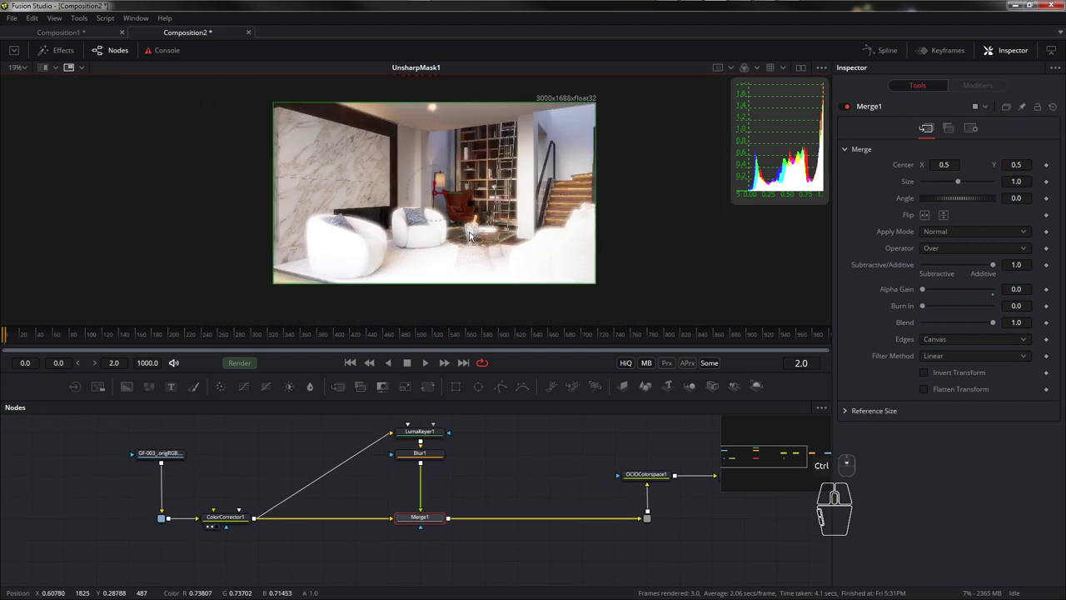
scroll(469, 236, "up", 1)
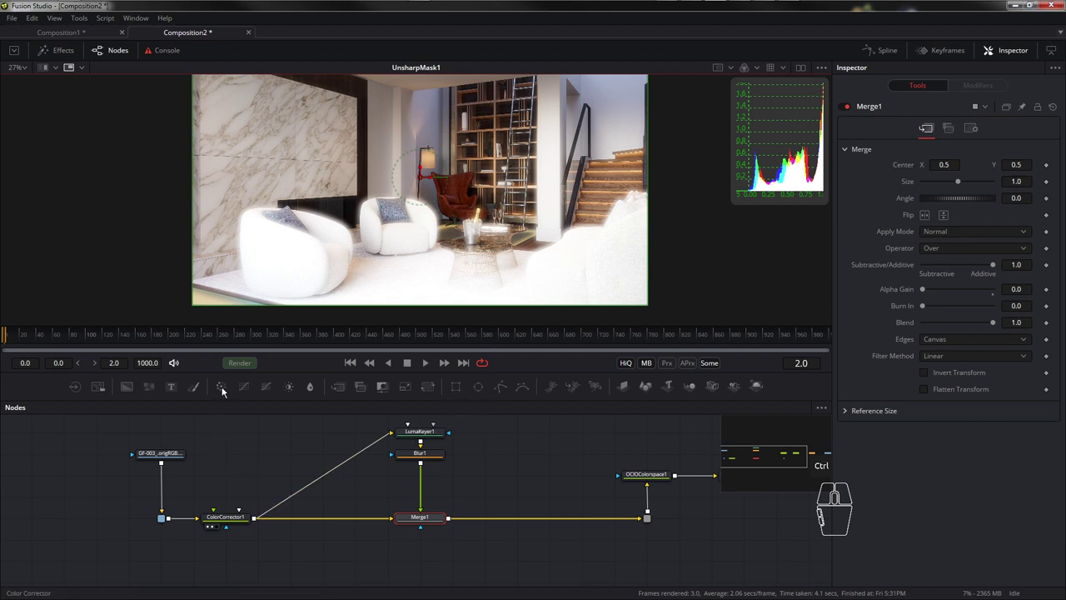
- Insert a Color Corrector node directly after Merge1 and lower its master RGB Gain to 0.41
left_click_drag(223, 387, 534, 523)
left_click(522, 524)
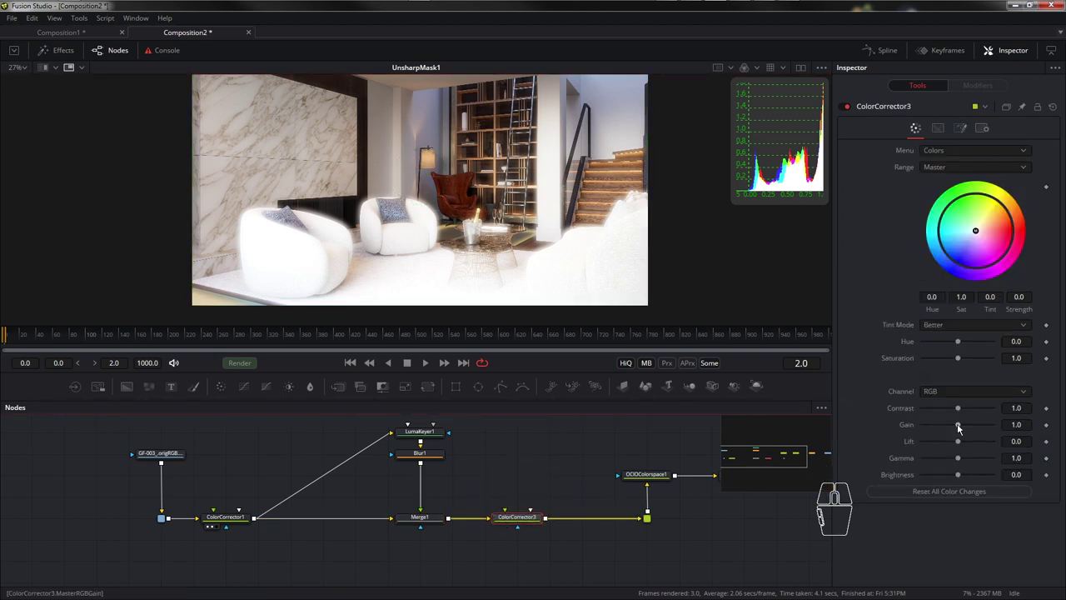
left_click_drag(958, 424, 937, 429)
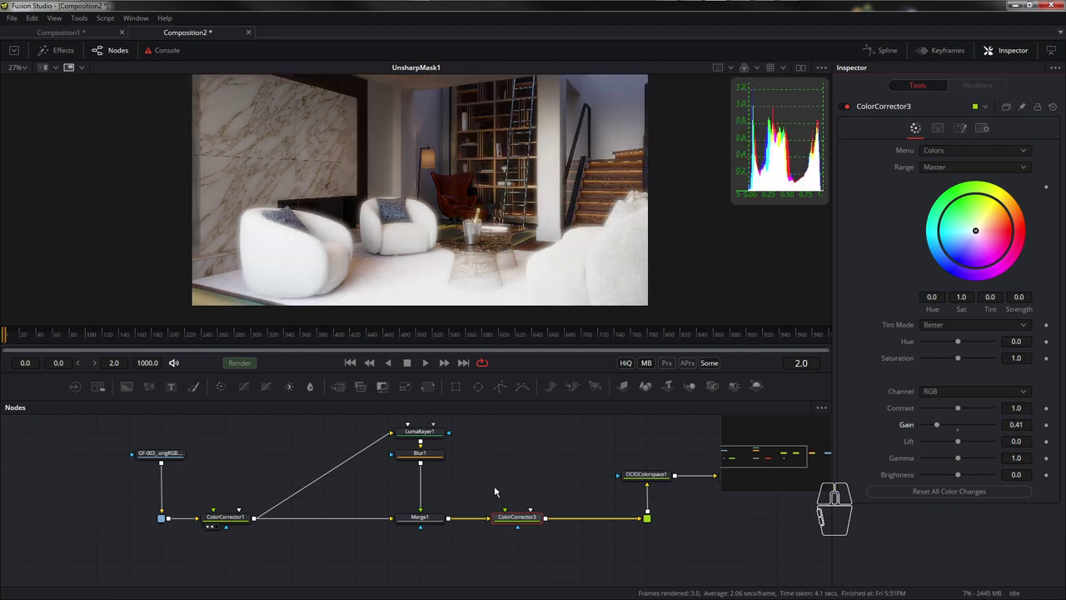
left_click_drag(494, 486, 452, 493)
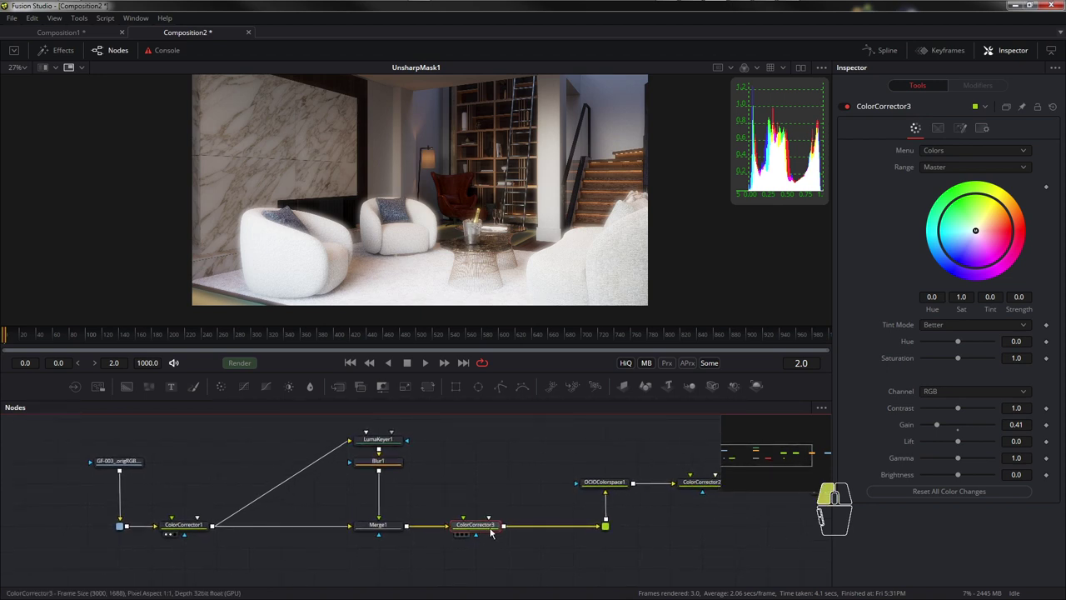
- Set Merge1's Blend to 0.5 to soften the glow
left_click(375, 531)
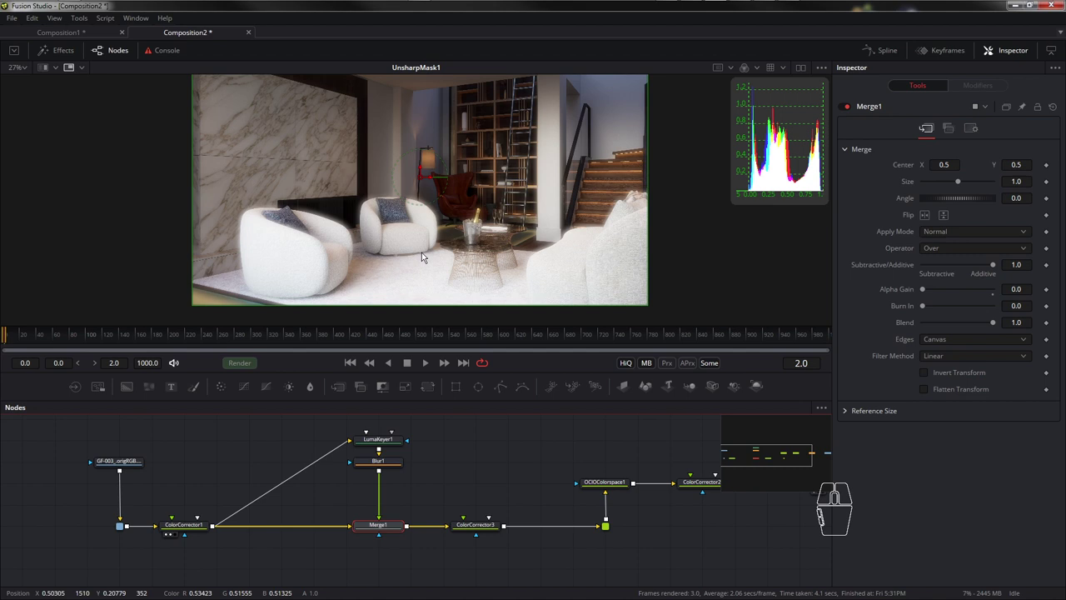
left_click(992, 324)
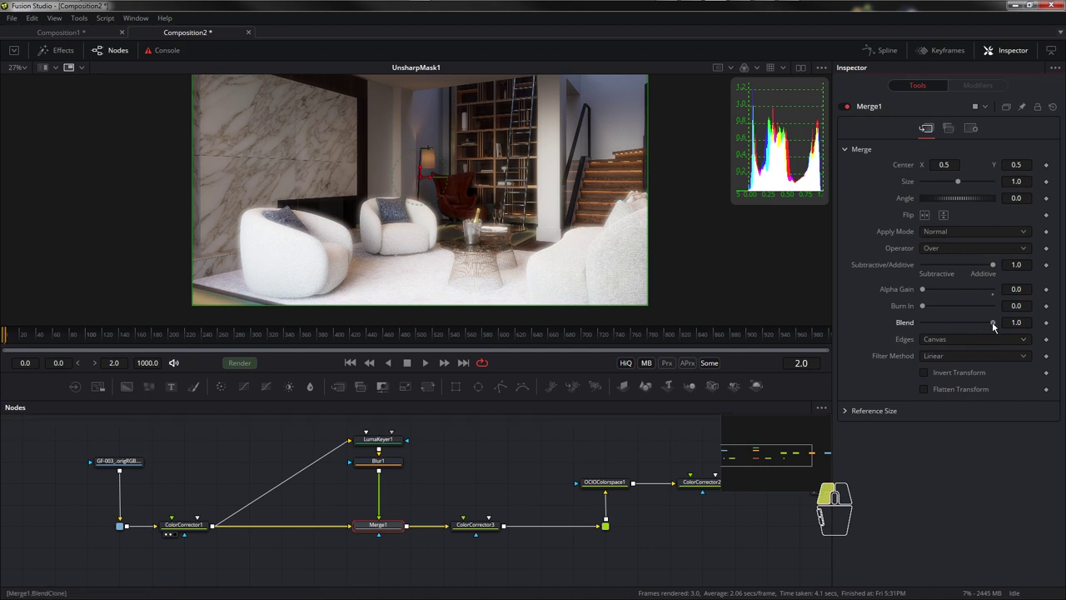
left_click_drag(993, 325, 964, 324)
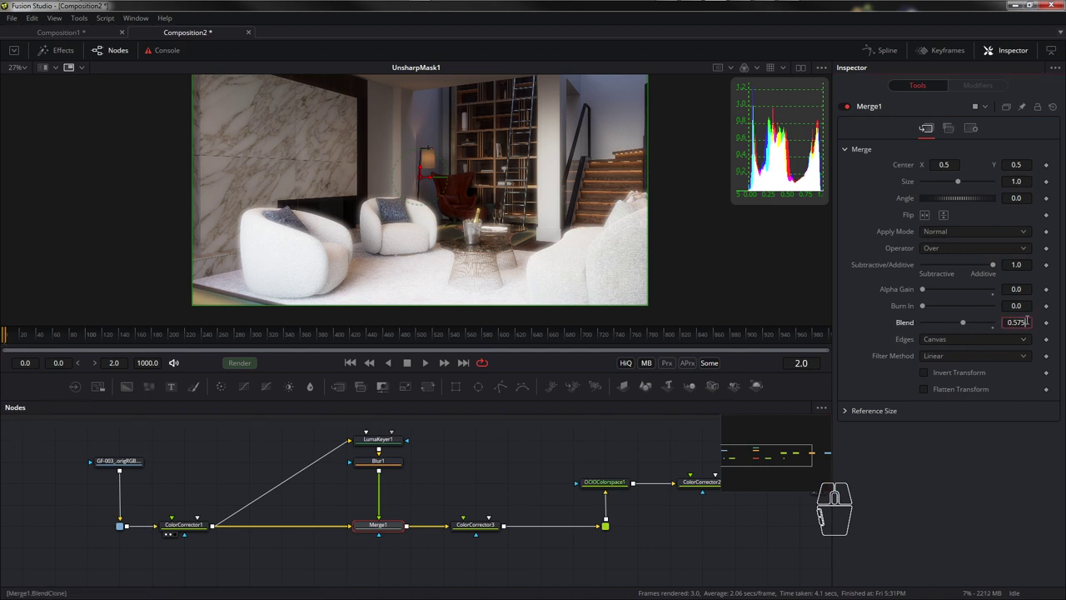
type("0.5")
key("Return")
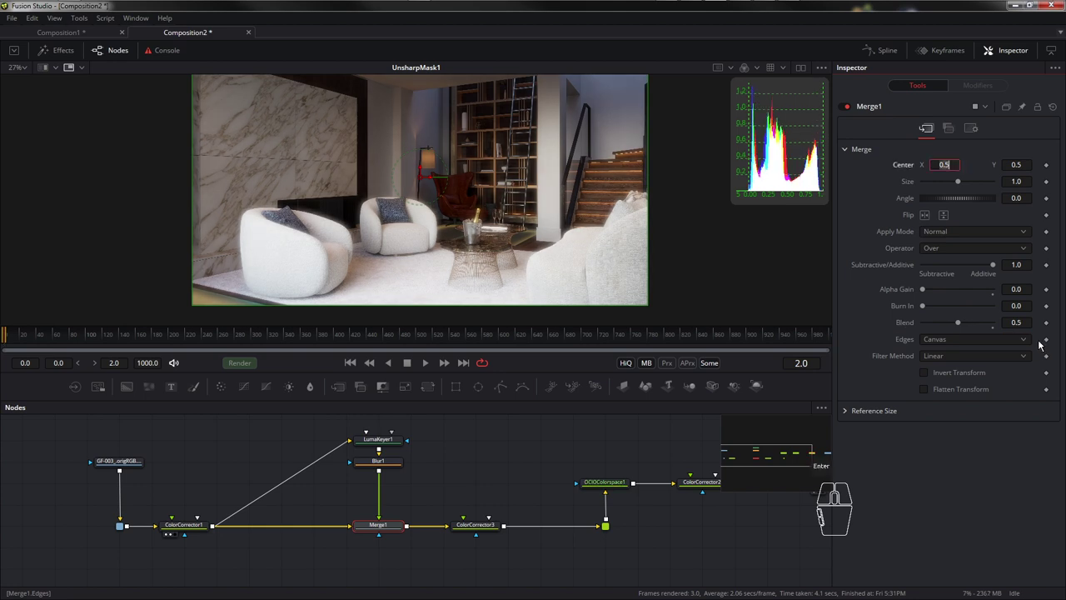
- Set Blur1's Blur Size to 20 and inspect the glow around the armchairs and sofa
scroll(312, 262, "up", 2)
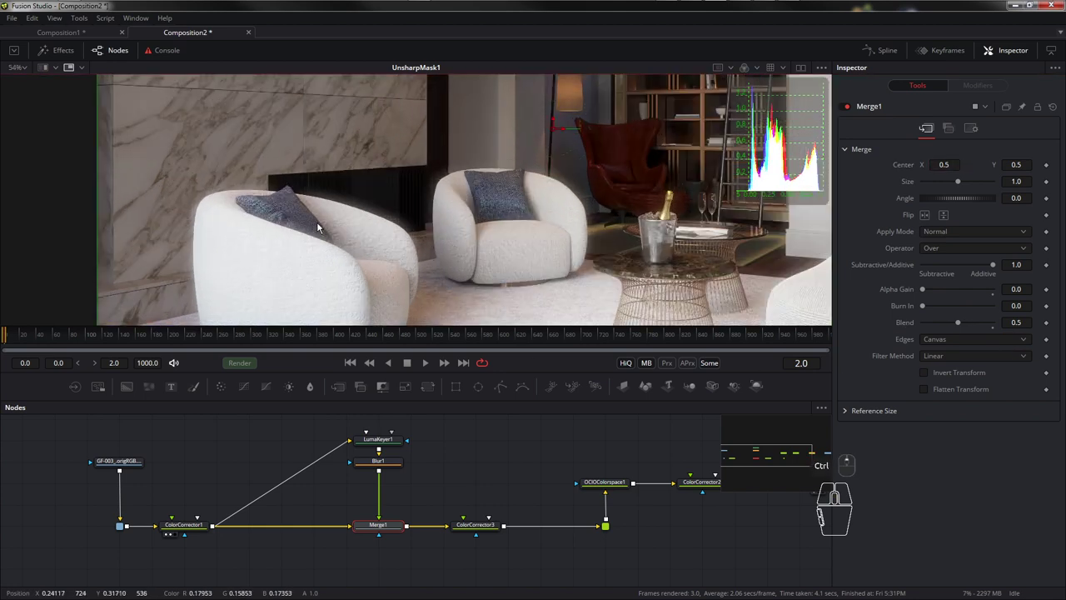
left_click(381, 463)
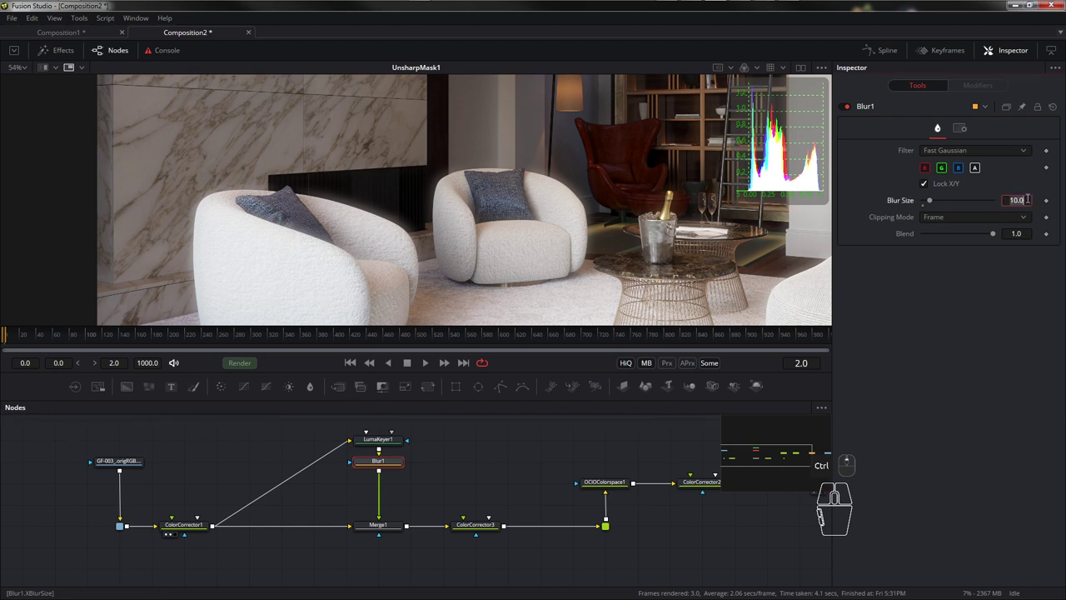
type("20")
key("Return")
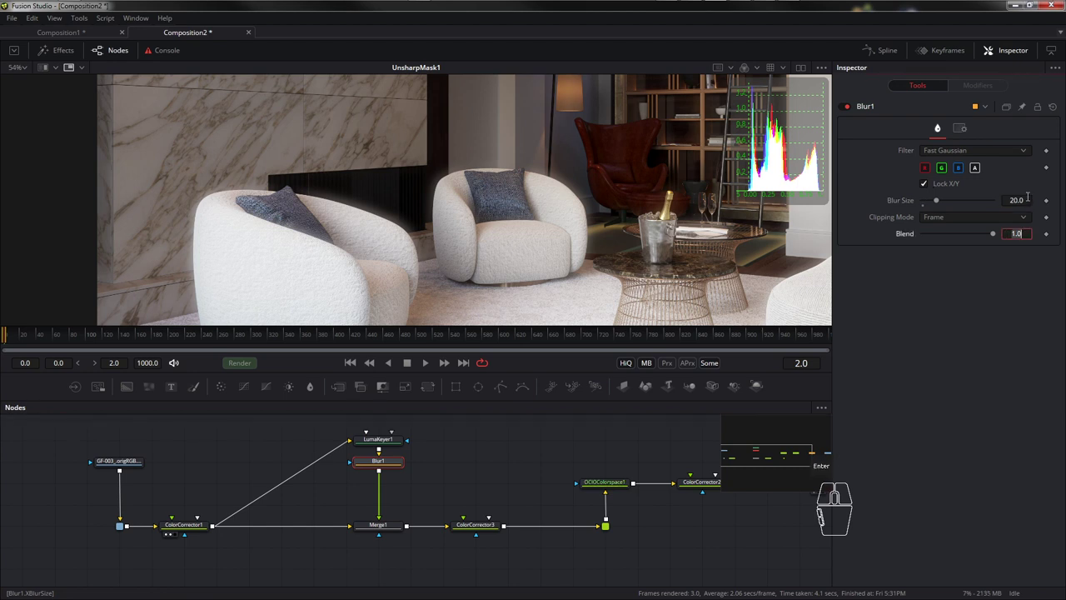
left_click_drag(590, 262, 429, 214)
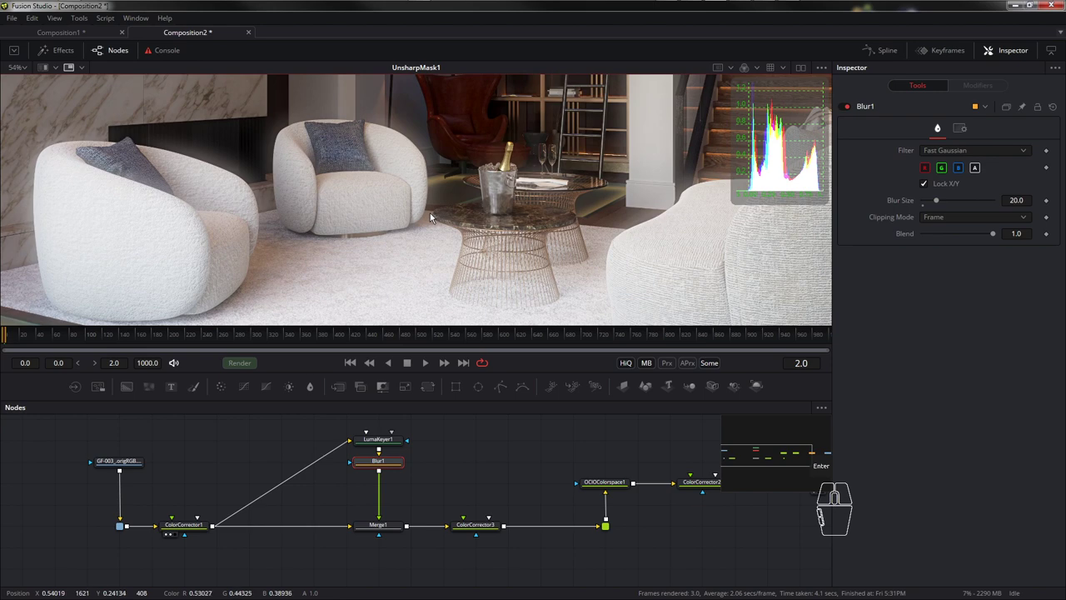
scroll(430, 212, "down", 2, "ctrl")
scroll(411, 253, "up", 1, "ctrl")
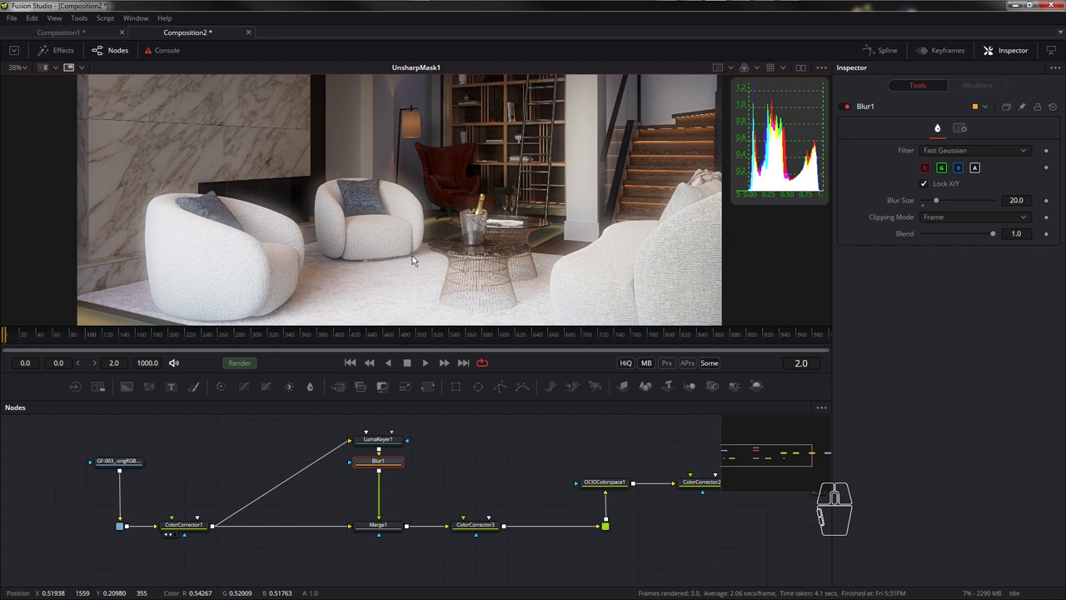
- Move the GF-003_origRGB loader node slightly upward, level with LumaKeyer1
left_click_drag(134, 468, 132, 446)
left_click(132, 446)
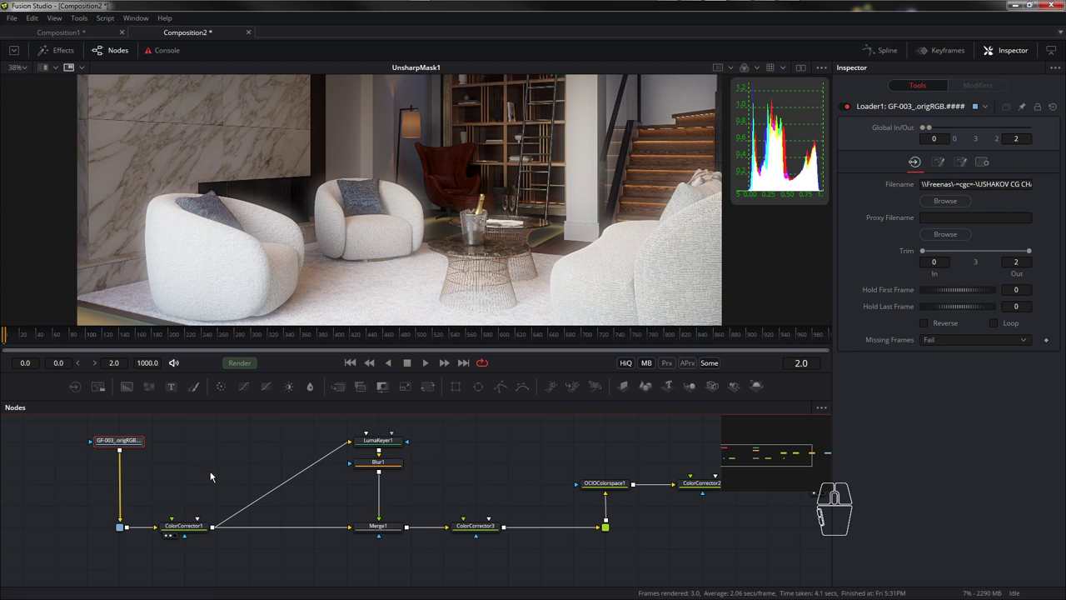
left_click_drag(521, 473, 492, 472)
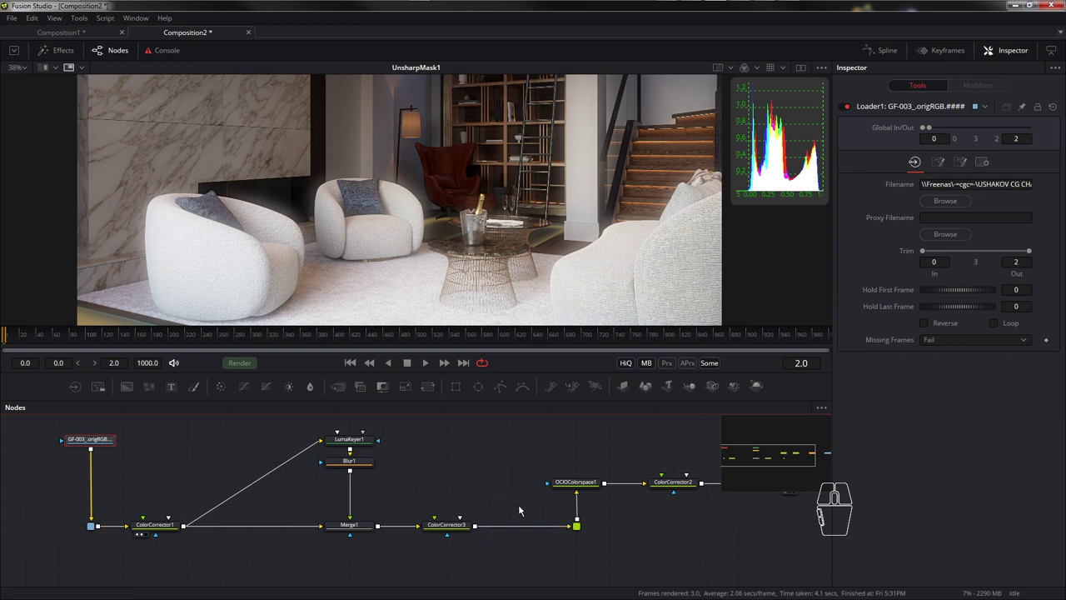
- Insert a Color Gain node on the connection between UnsharpMask1 and the GF-003_.jpg saver
left_click_drag(613, 553, 395, 504)
left_click(541, 477)
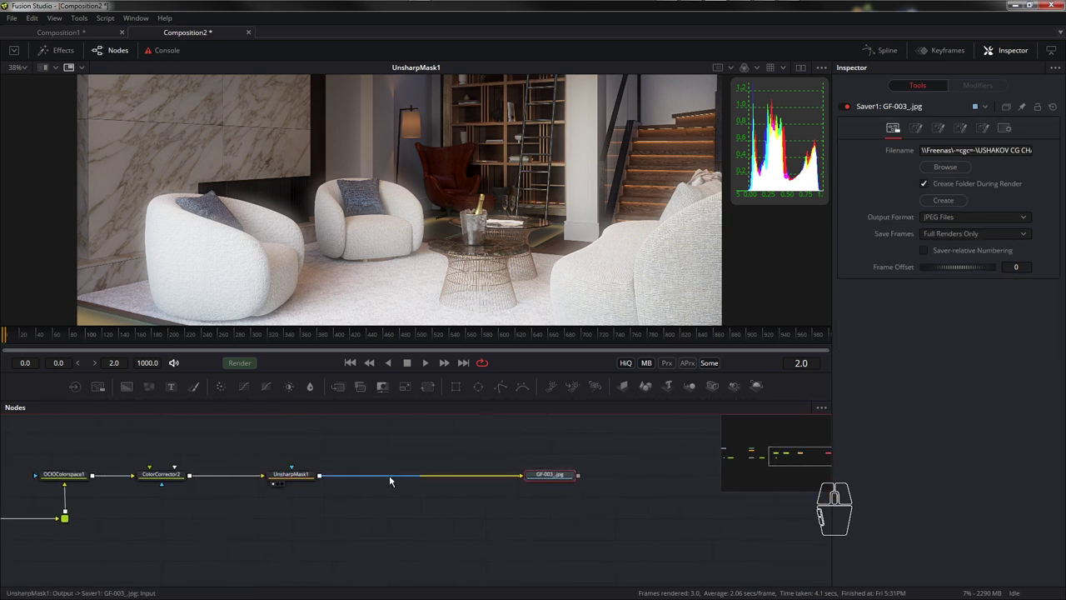
right_click(389, 475)
mouse_move(451, 287)
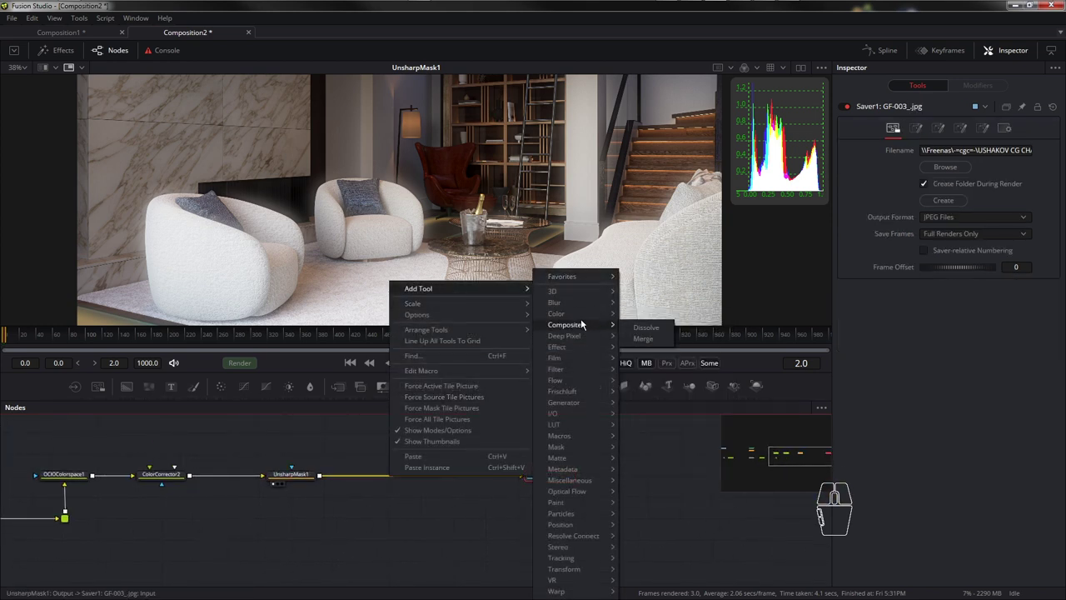
mouse_move(582, 312)
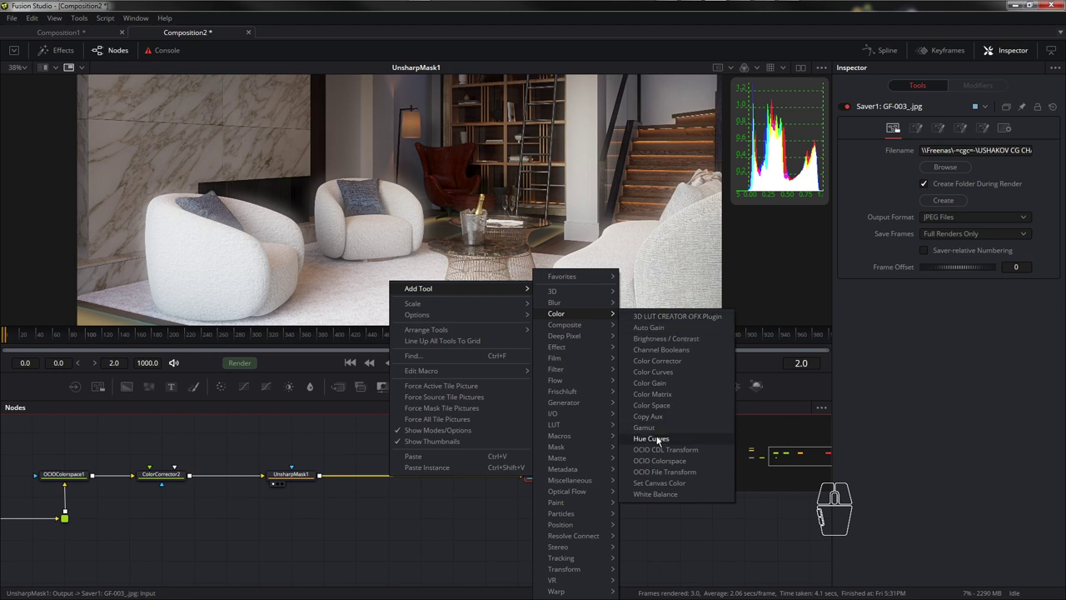
left_click(658, 383)
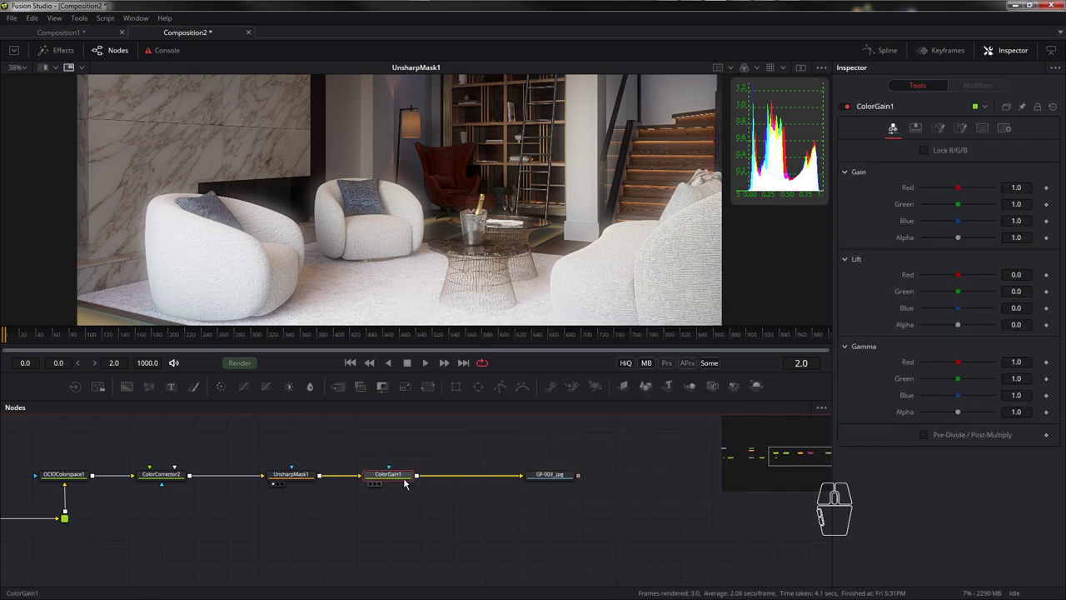
- Display ColorGain1 in the viewer and set its Balance Dark Red/Cyan to -0.2 and Green/Magenta to -0.36
left_click(961, 129)
left_click(937, 129)
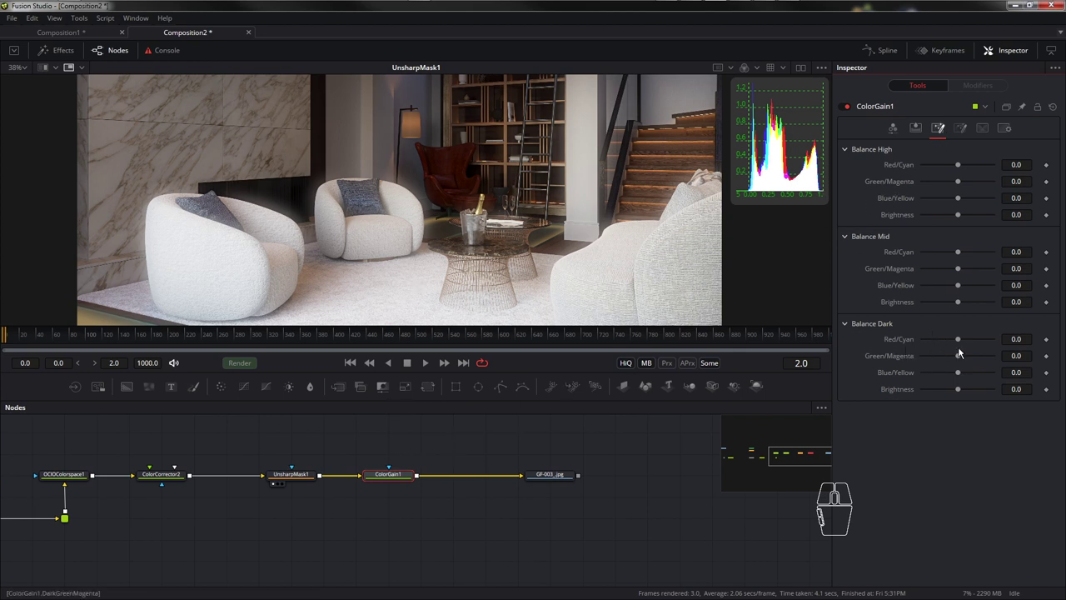
left_click_drag(960, 338, 955, 338)
left_click_drag(393, 478, 402, 249)
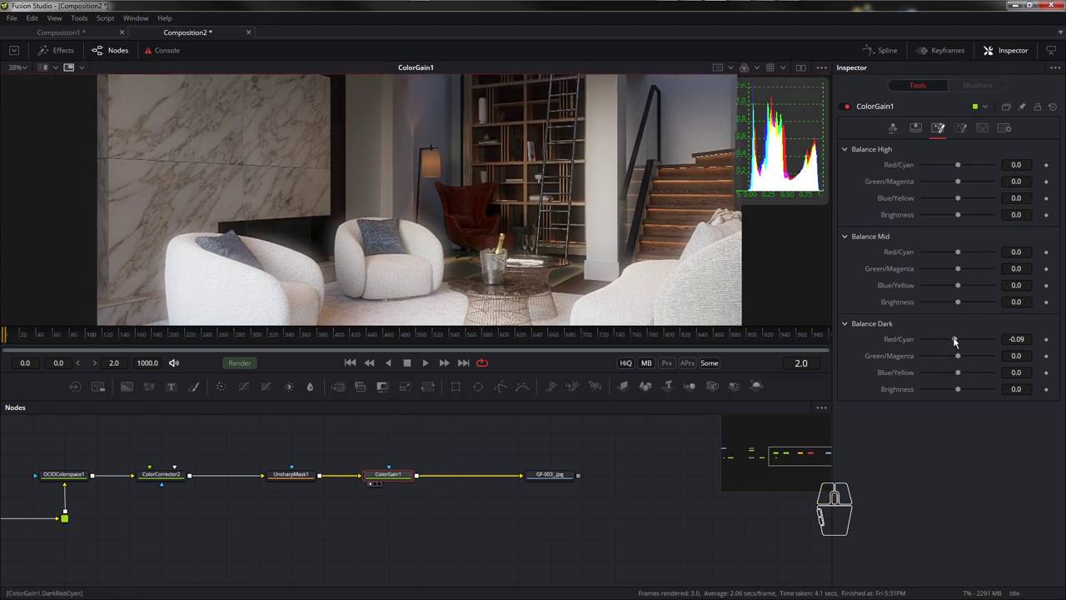
mouse_move(954, 341)
left_mouse_down()
mouse_move(967, 360)
mouse_move(948, 358)
left_mouse_up()
left_click_drag(949, 356, 945, 356)
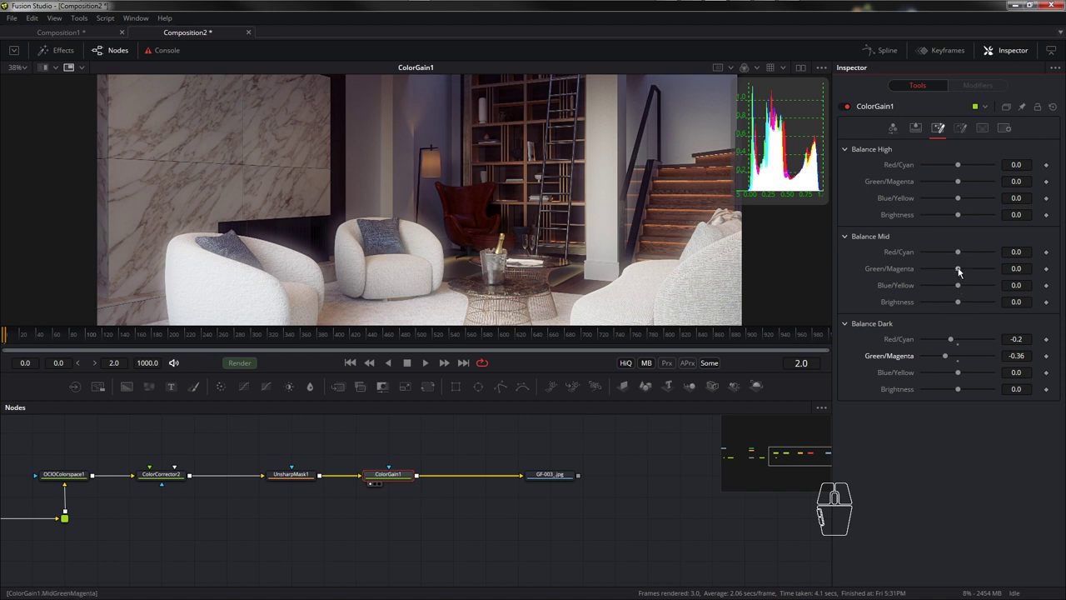
- Set ColorGain1's Balance Mid Green/Magenta to 0.08 and review the full image and node chain
left_click_drag(958, 270, 961, 275)
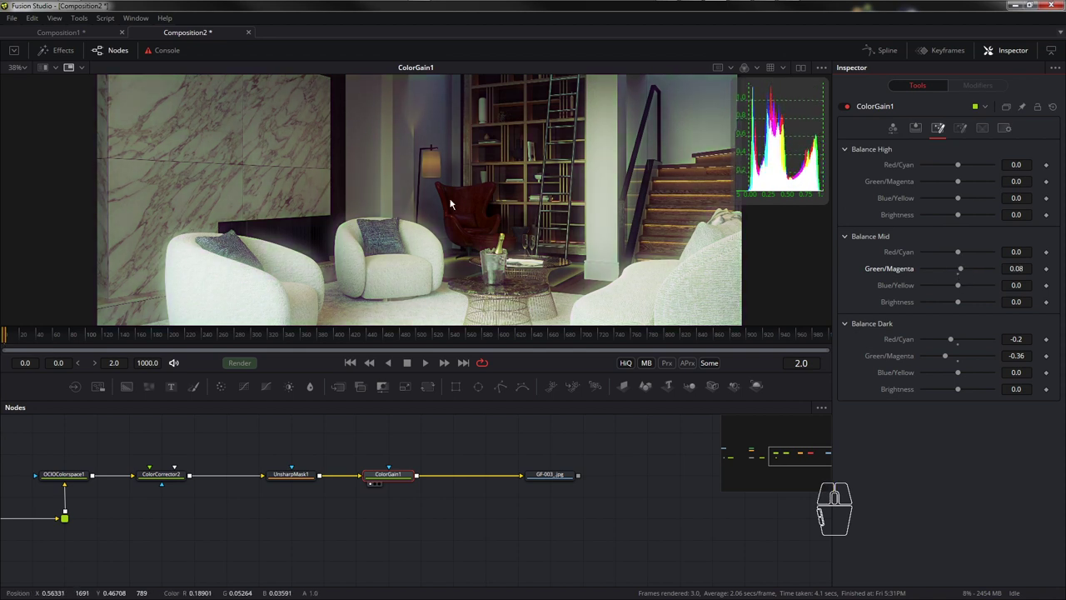
scroll(434, 258, "down", 1, "ctrl")
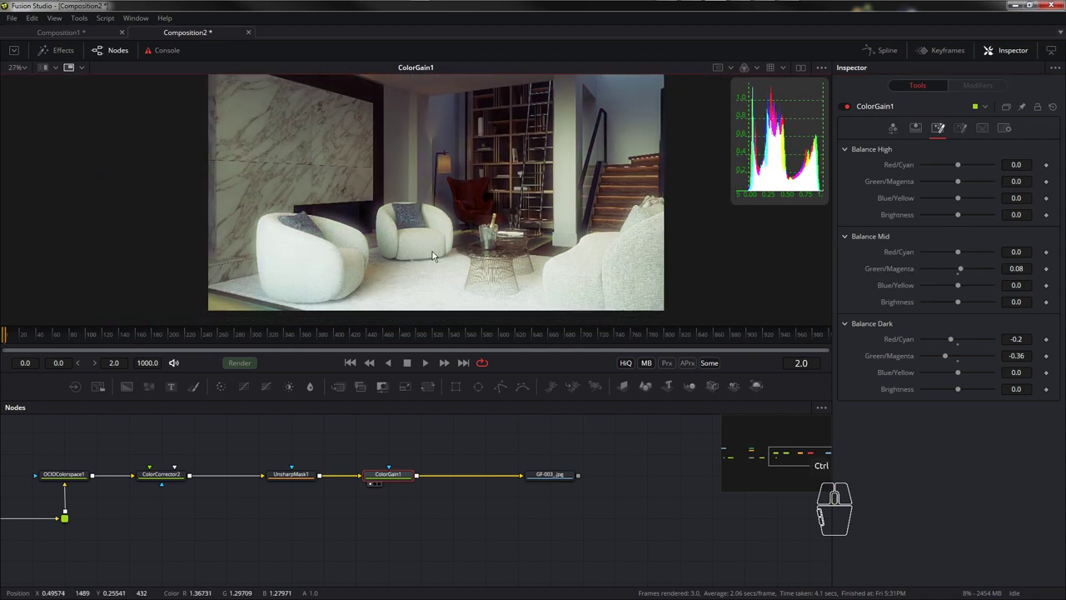
left_click_drag(398, 501, 602, 504)
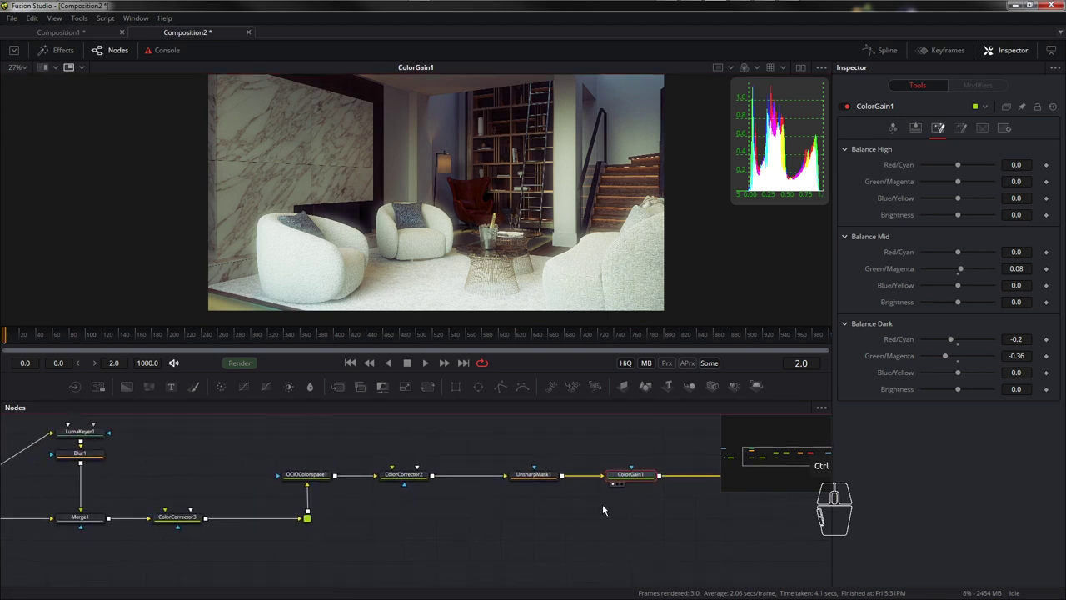
left_click_drag(416, 495, 550, 497)
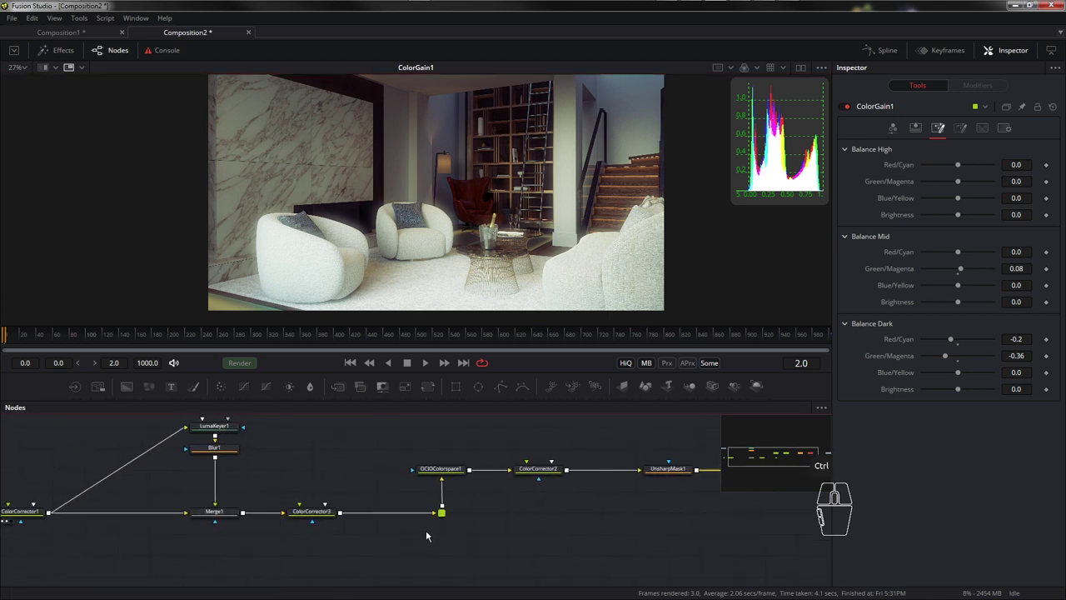
- Examine the GF-003_.origRGB loader's source file selection, dismiss the file dialog, and review the node chain through ColorGain1
left_click_drag(425, 535, 599, 525)
left_click_drag(415, 510, 602, 550)
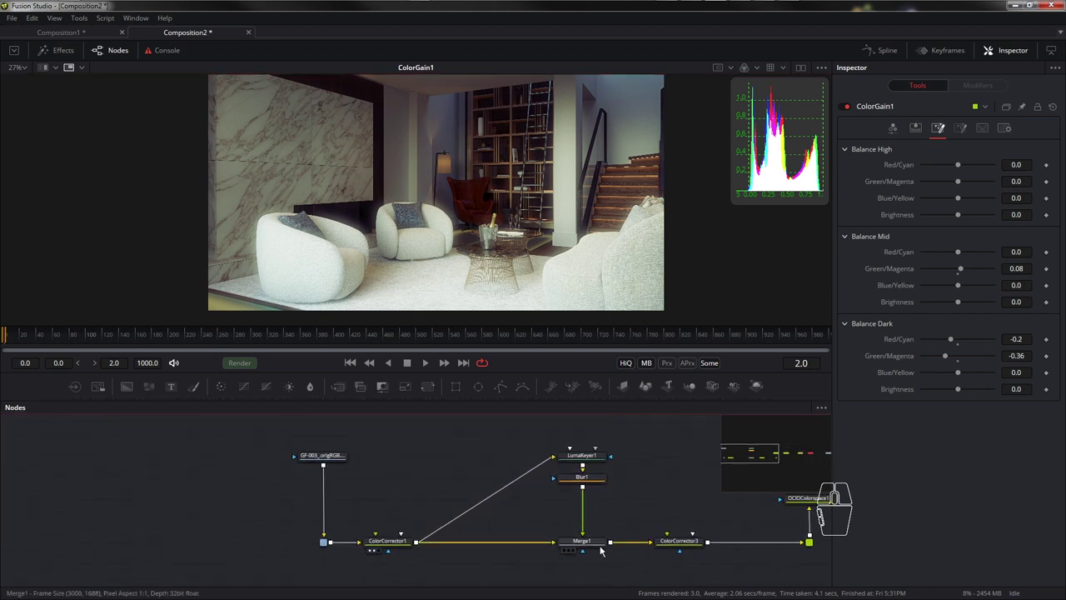
left_click(322, 455)
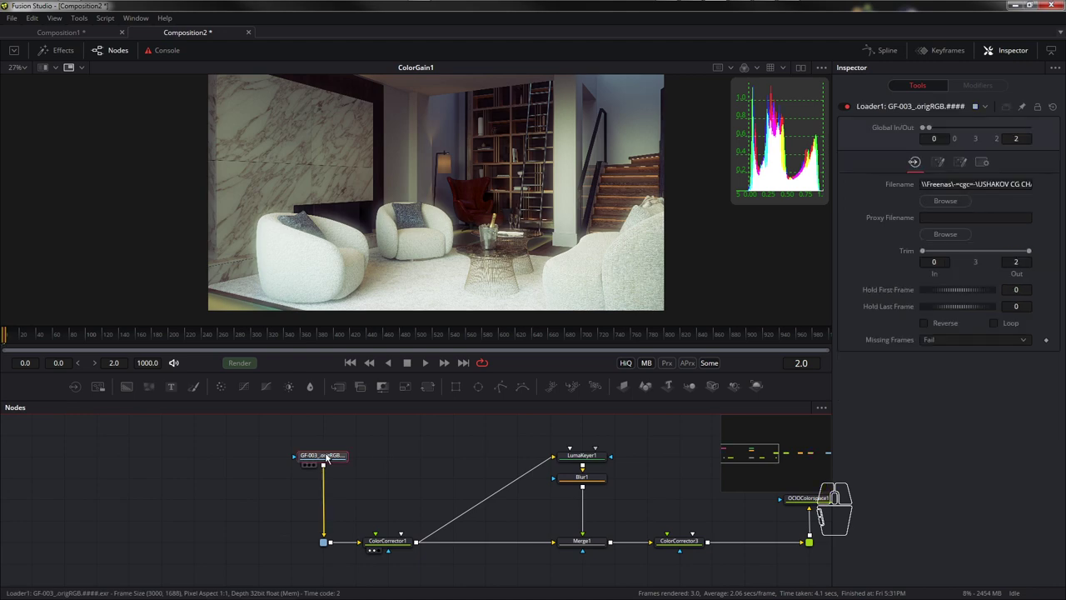
left_click(945, 202)
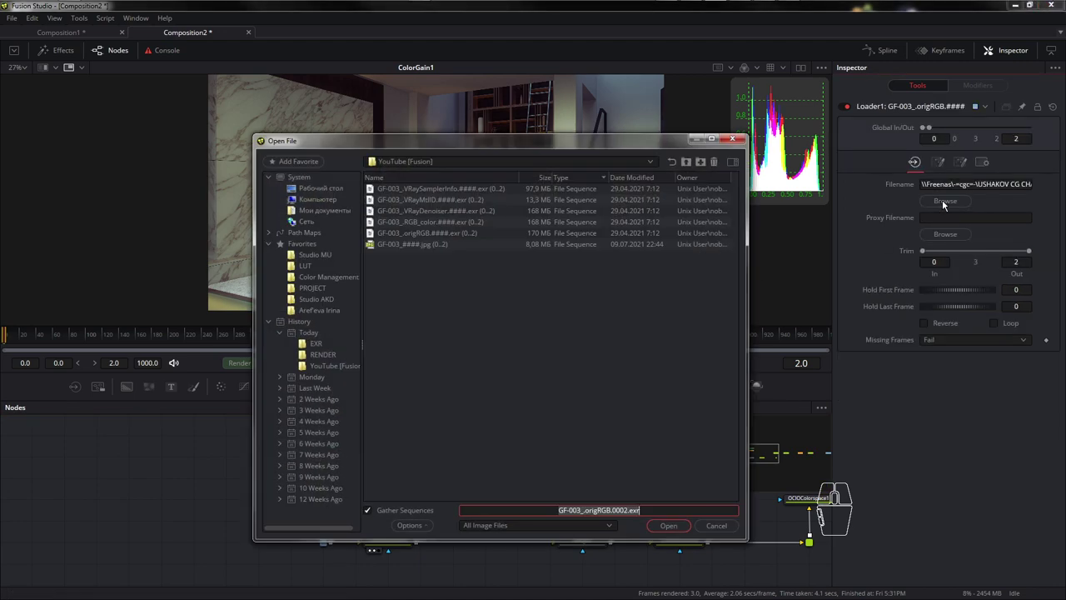
left_click(715, 526)
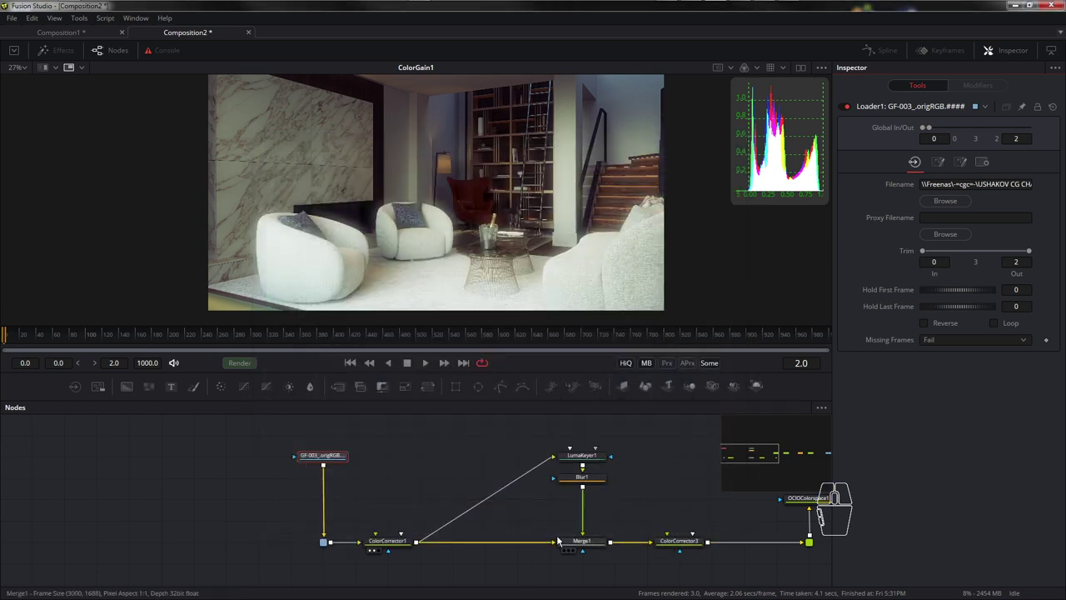
scroll(543, 507, "right", 5)
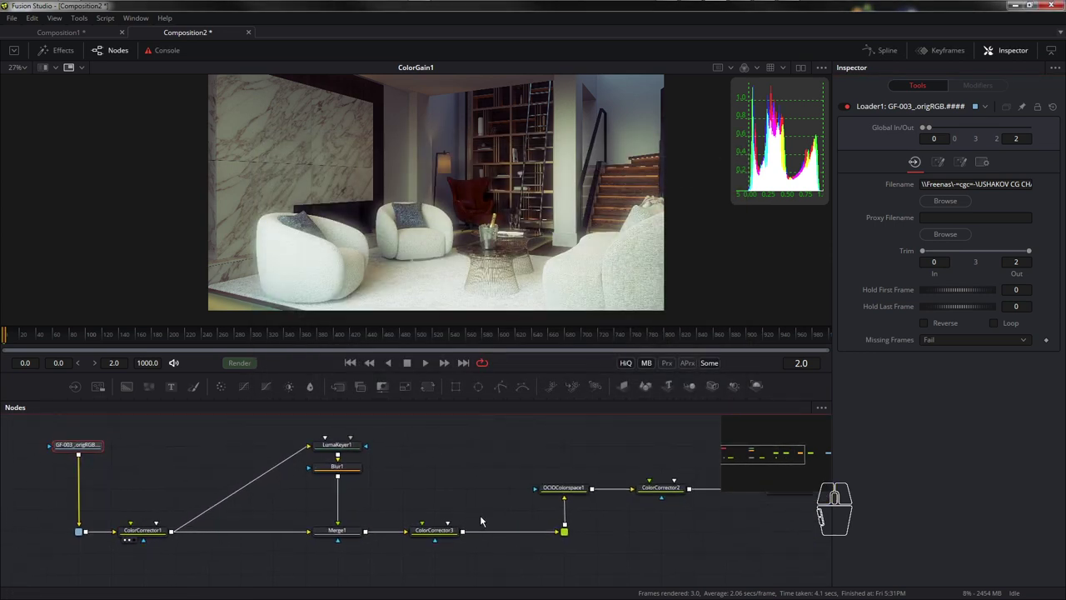
left_click_drag(658, 507, 457, 512)
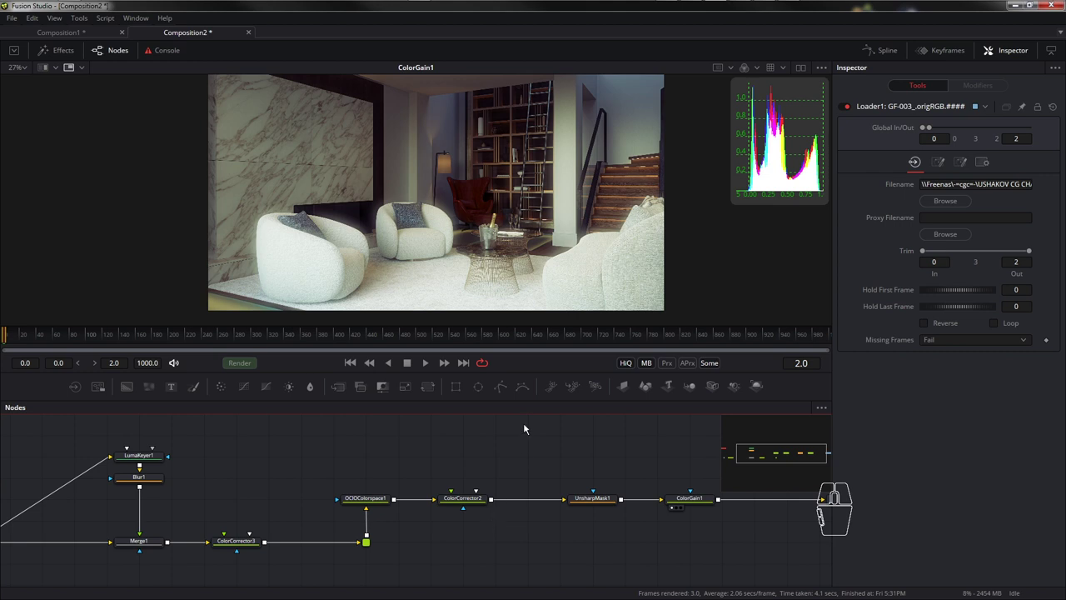
left_click_drag(297, 459, 594, 450)
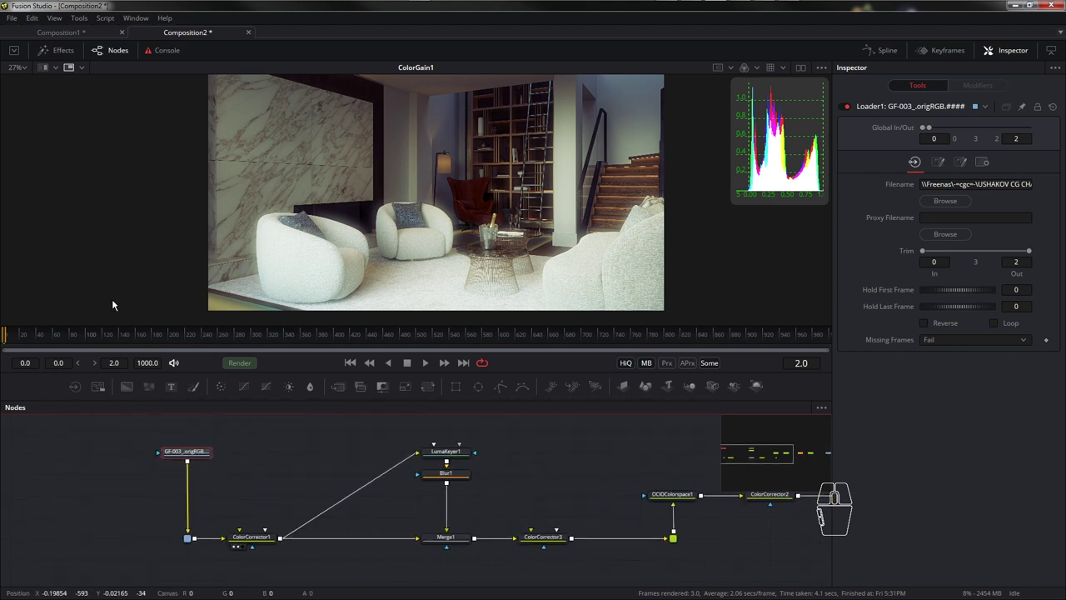
- Save the composition as Test in Fusion Composition format in the YouTube [Fusion] folder
left_click(12, 17)
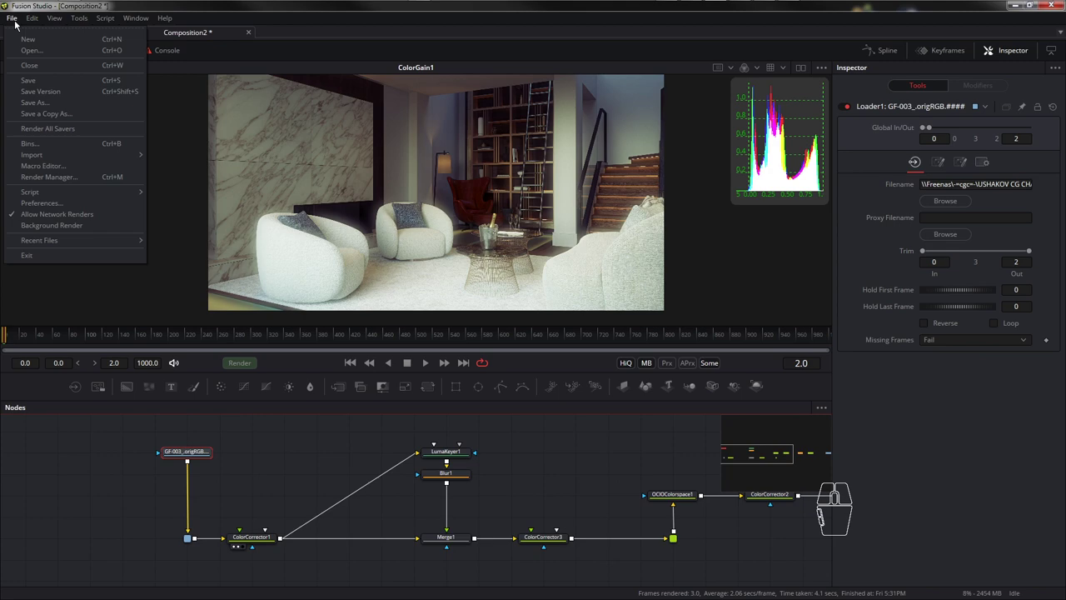
left_click(44, 102)
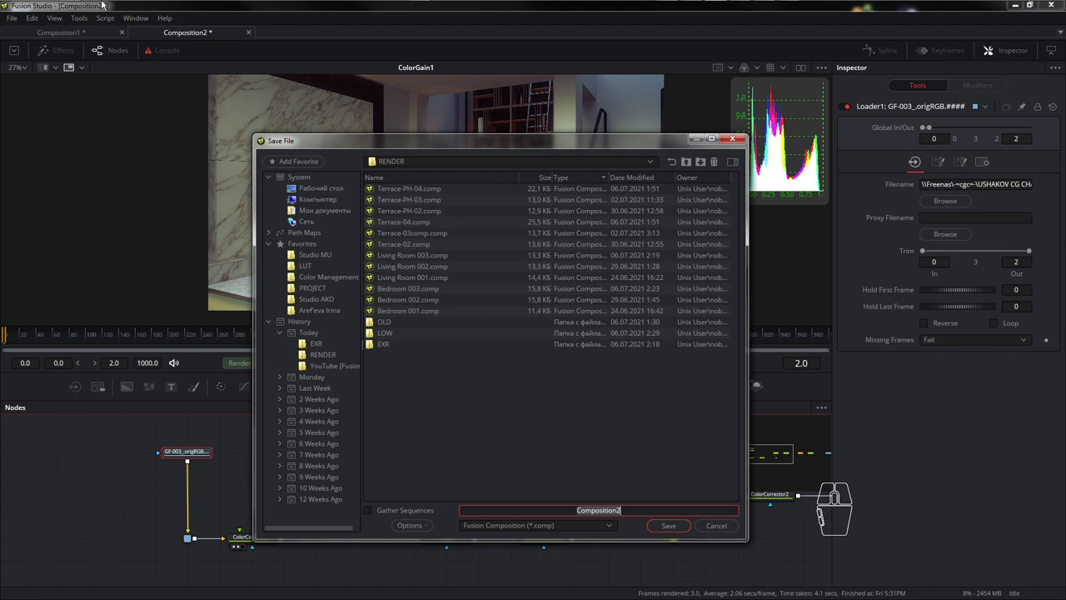
mouse_move(69, 7)
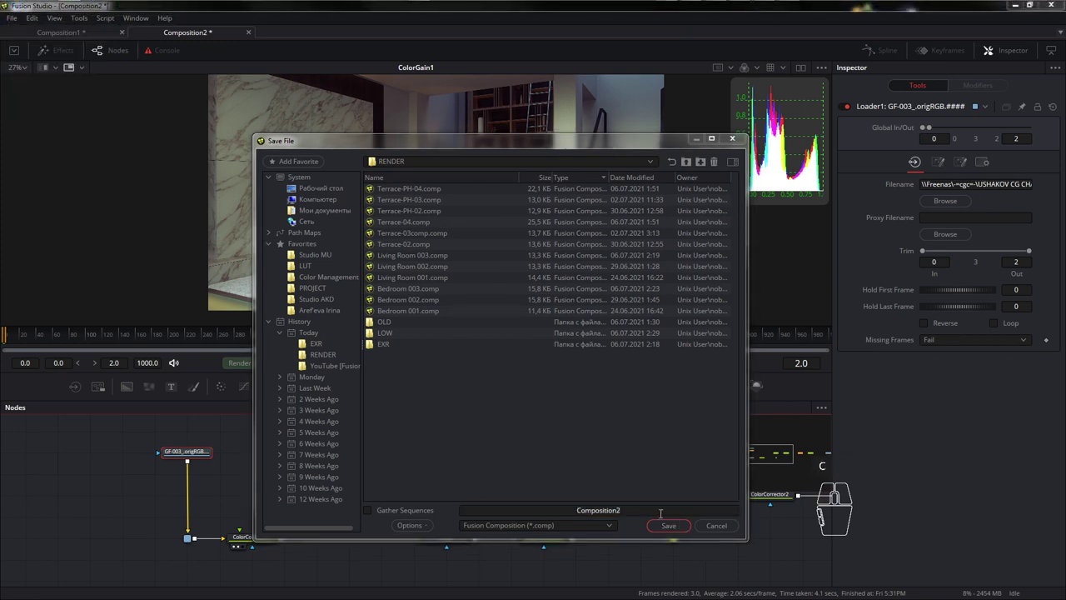
left_click(533, 512)
key("ctrl+v")
key("Return")
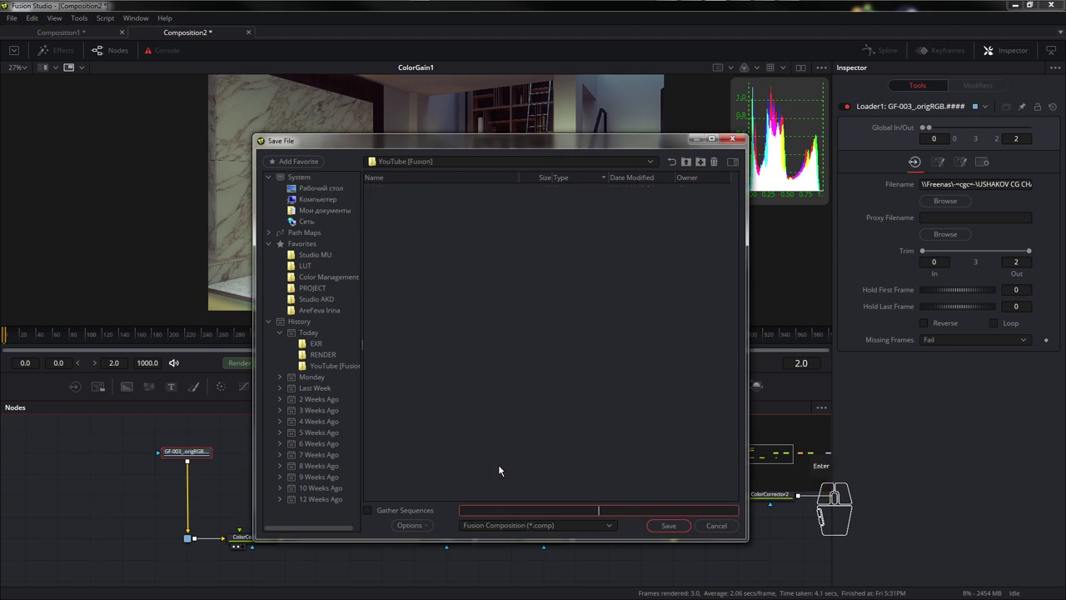
type("Test")
key("Return")
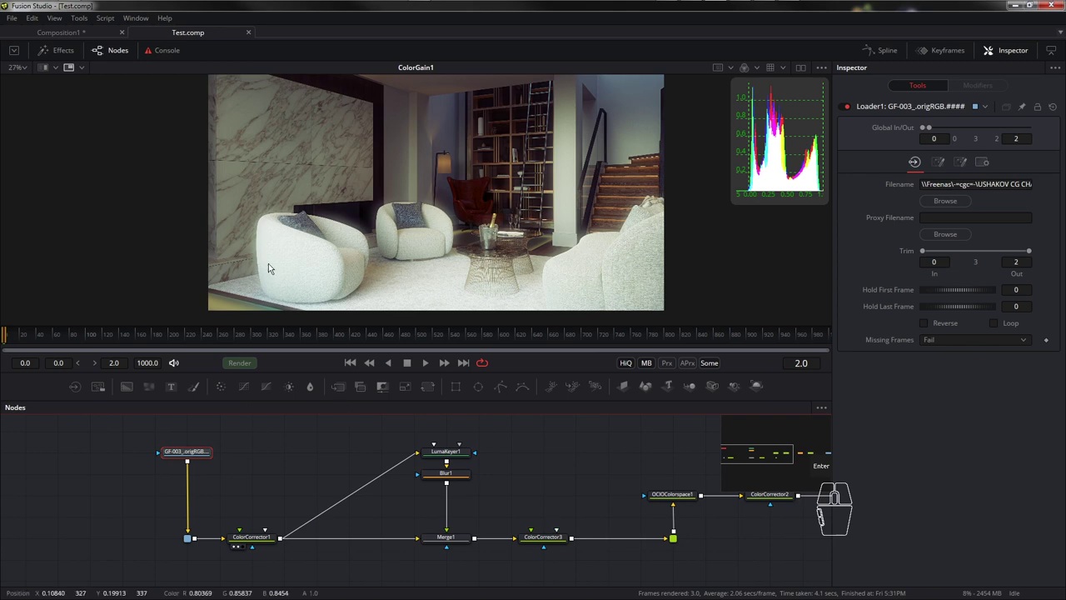
- Switch to Windows Explorer, examine Test.comp and the EXR source files in the YouTube [Fusion] folder, and return to Fusion
left_click(68, 8)
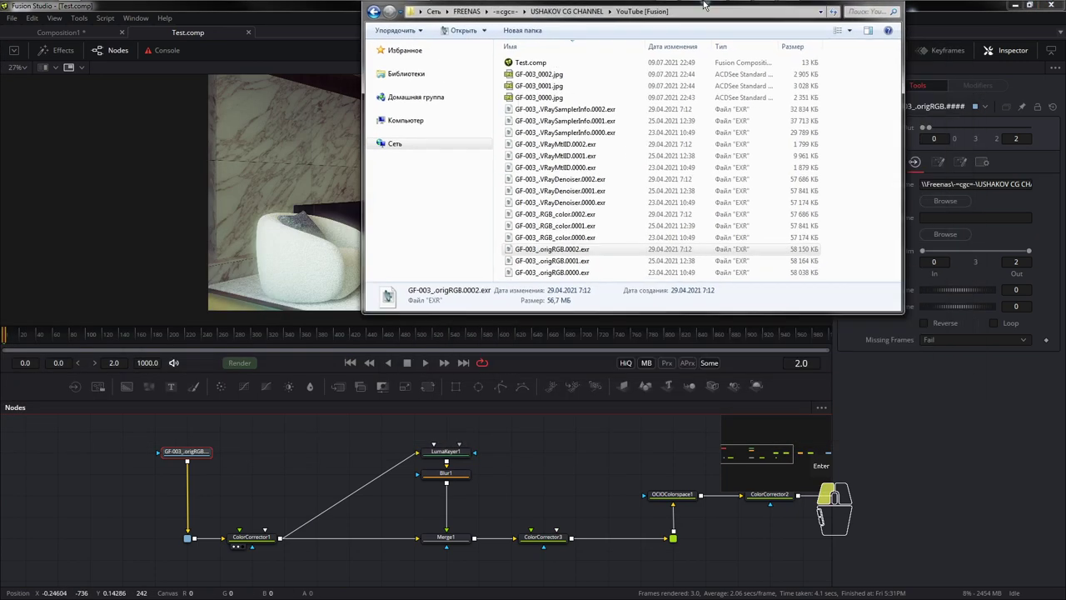
left_click(161, 72)
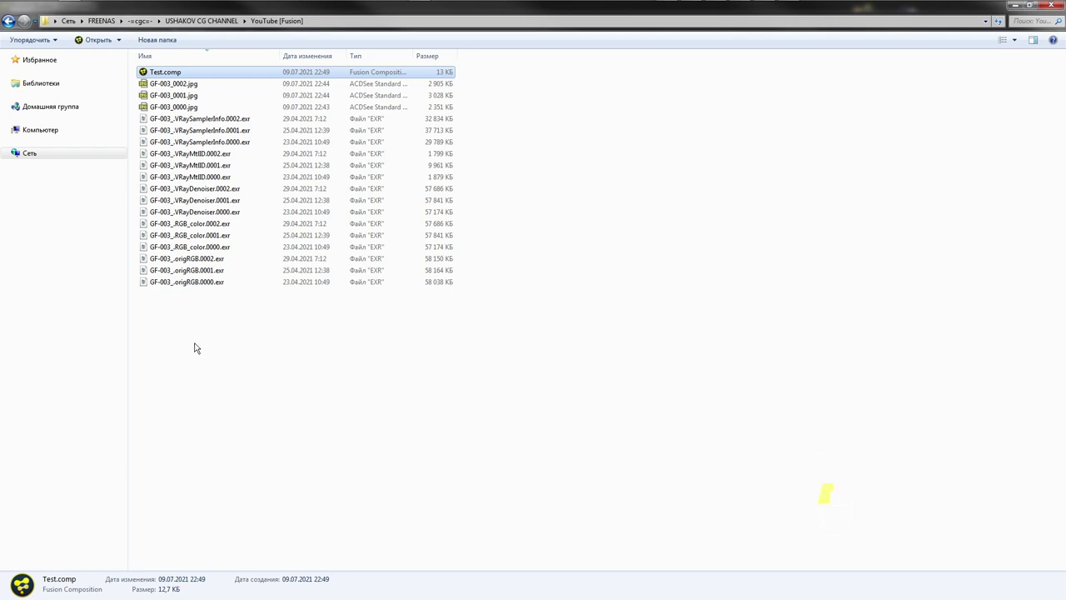
left_click_drag(194, 342, 575, 125)
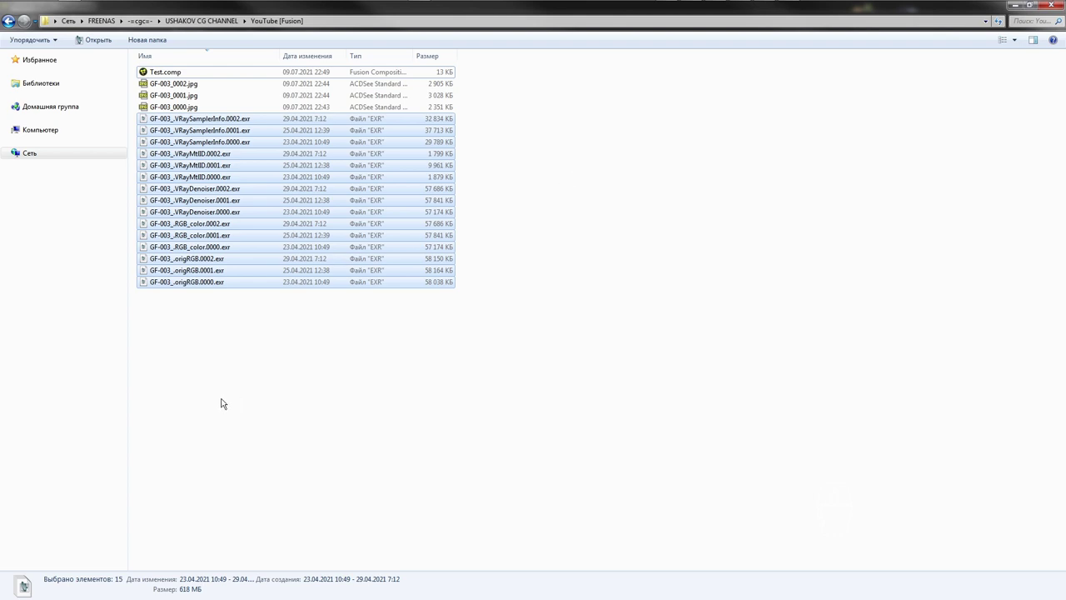
left_click(518, 167)
left_click(365, 76)
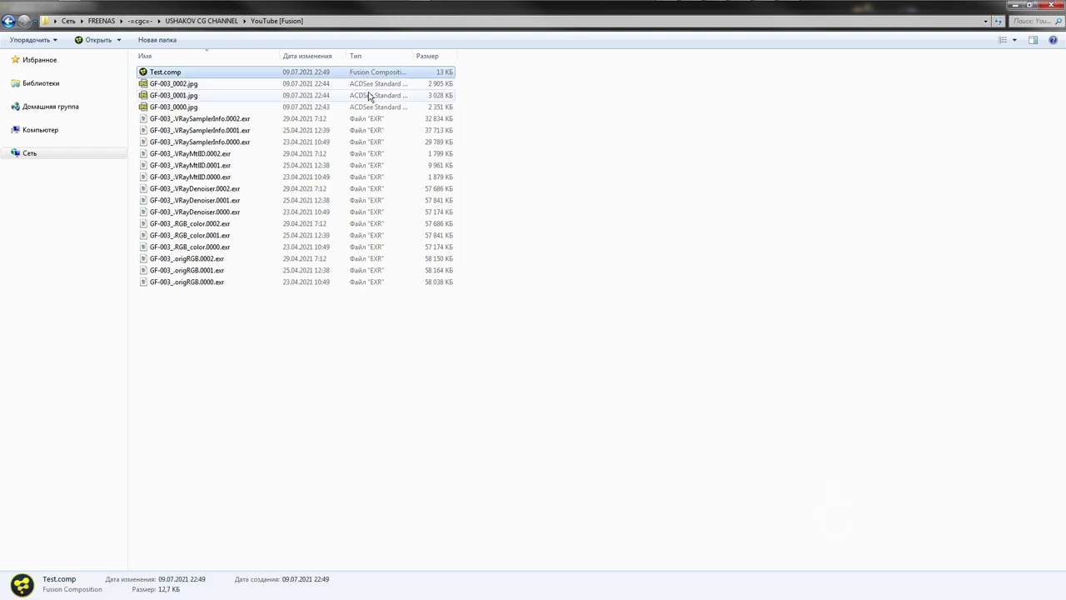
left_click_drag(698, 12, 108, 331)
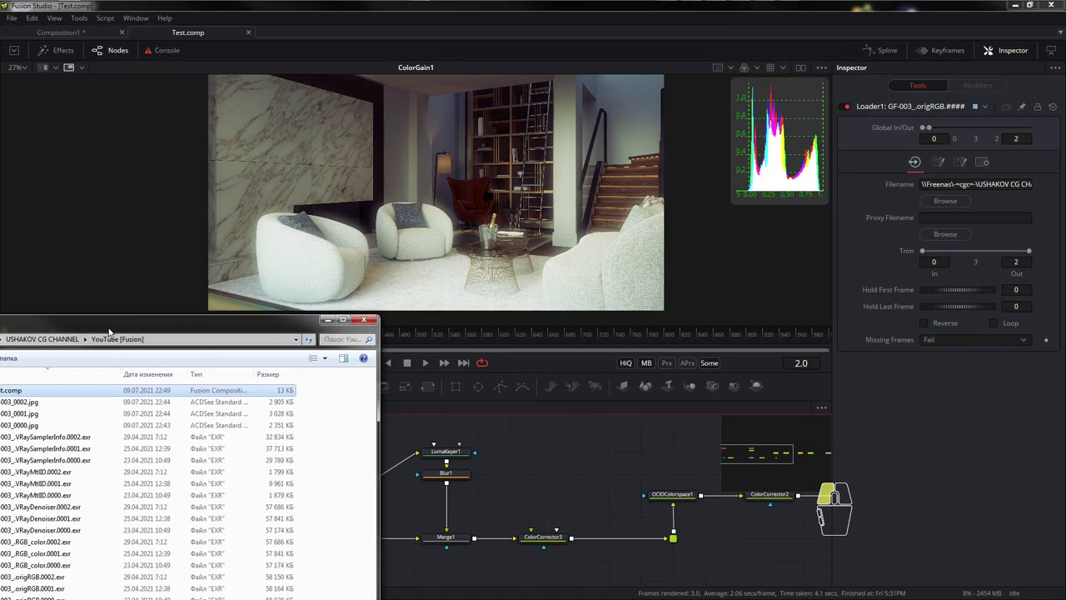
left_click(96, 276)
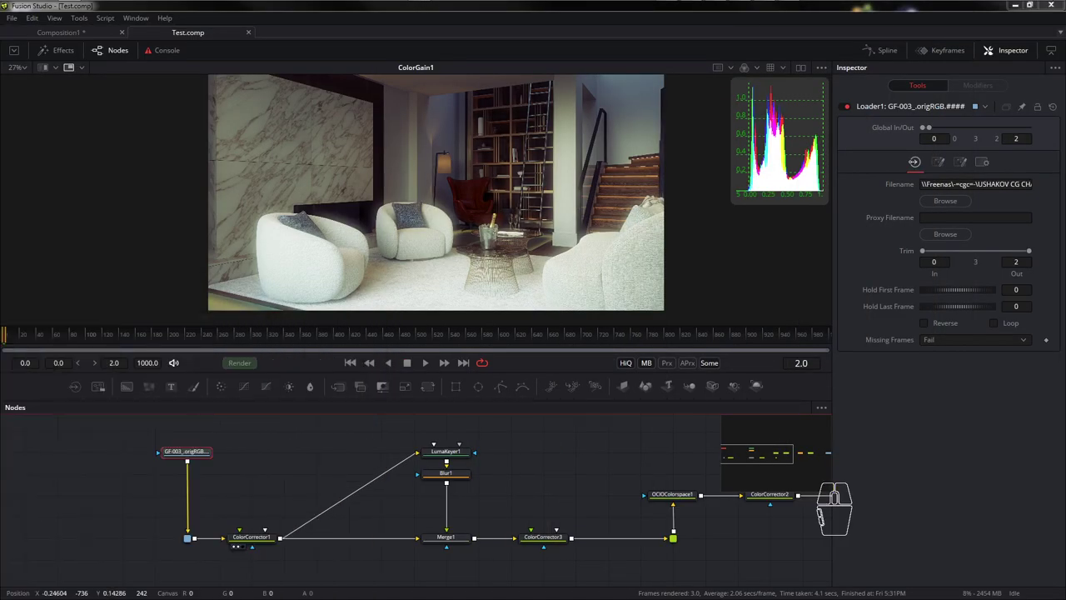
left_click(592, 493)
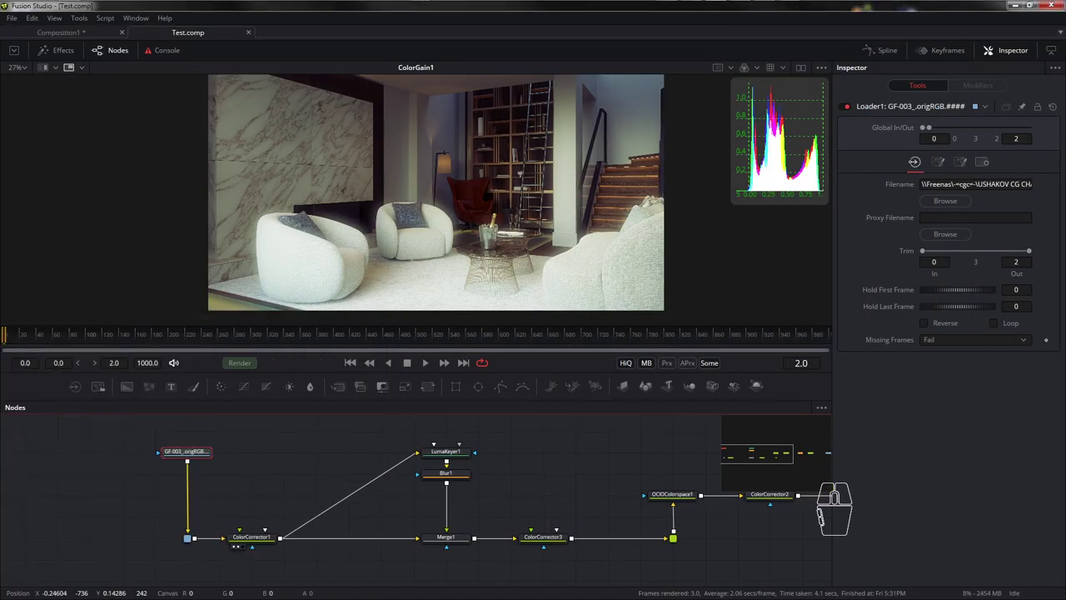
left_click_drag(592, 493, 423, 483)
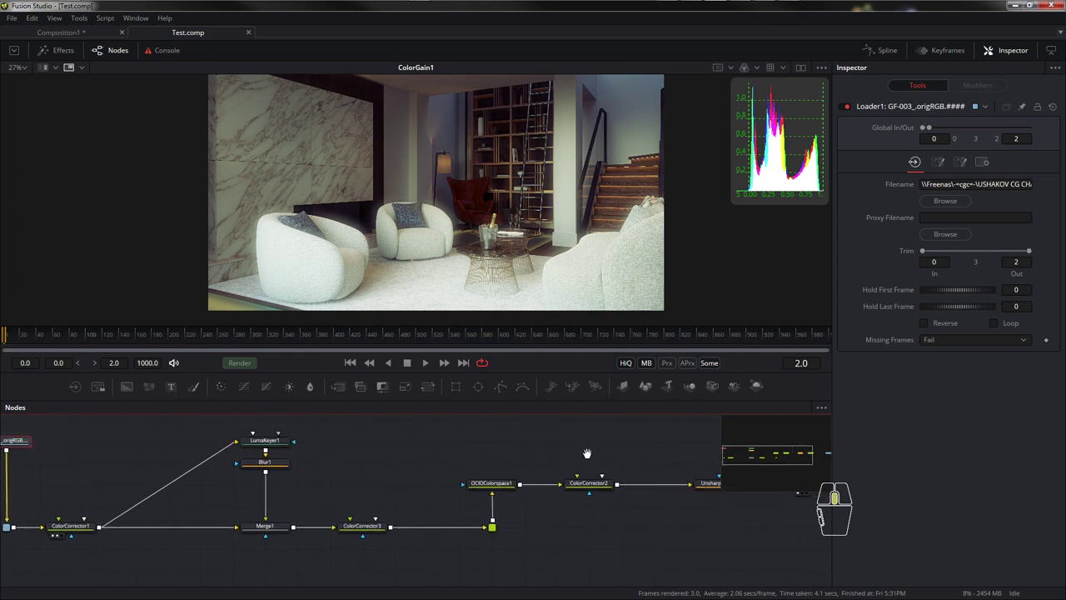
left_click_drag(587, 452, 425, 454)
mouse_move(620, 458)
left_mouse_down()
mouse_move(414, 450)
mouse_move(546, 472)
left_mouse_up()
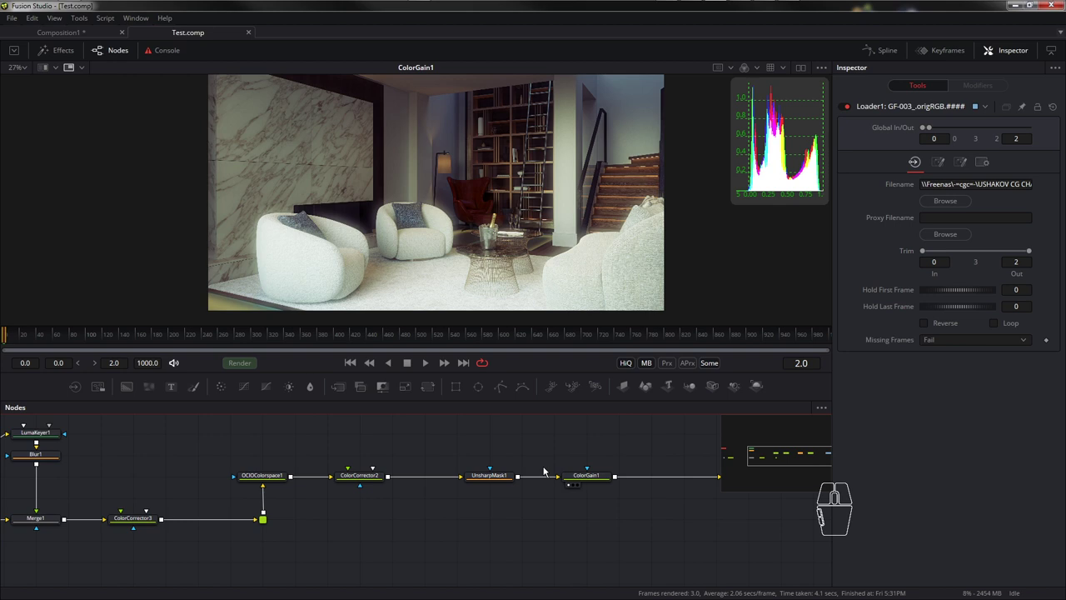
right_click(550, 447)
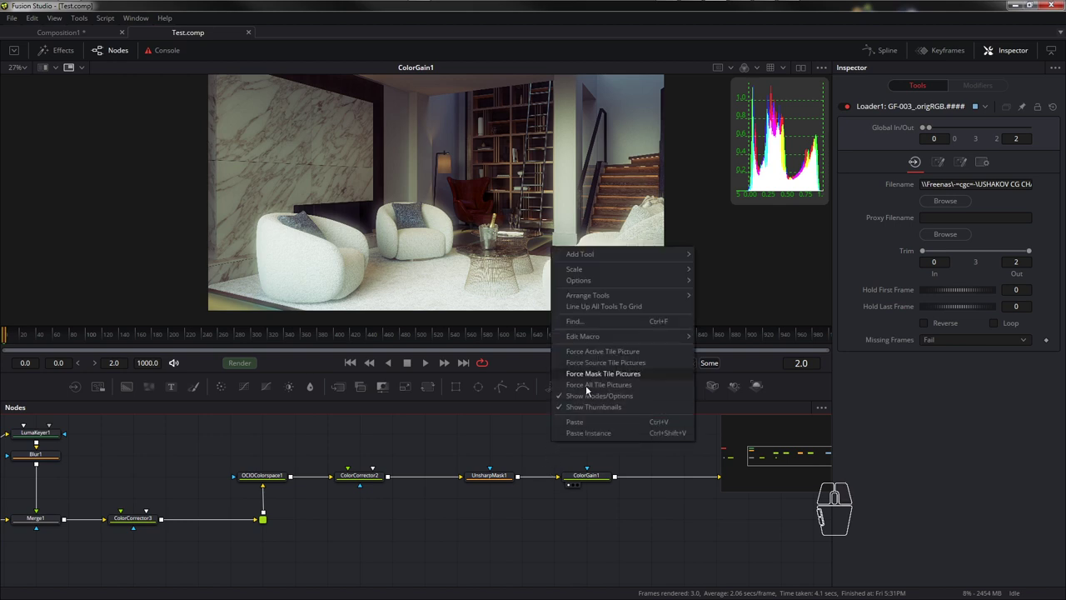
mouse_move(643, 264)
mouse_move(739, 277)
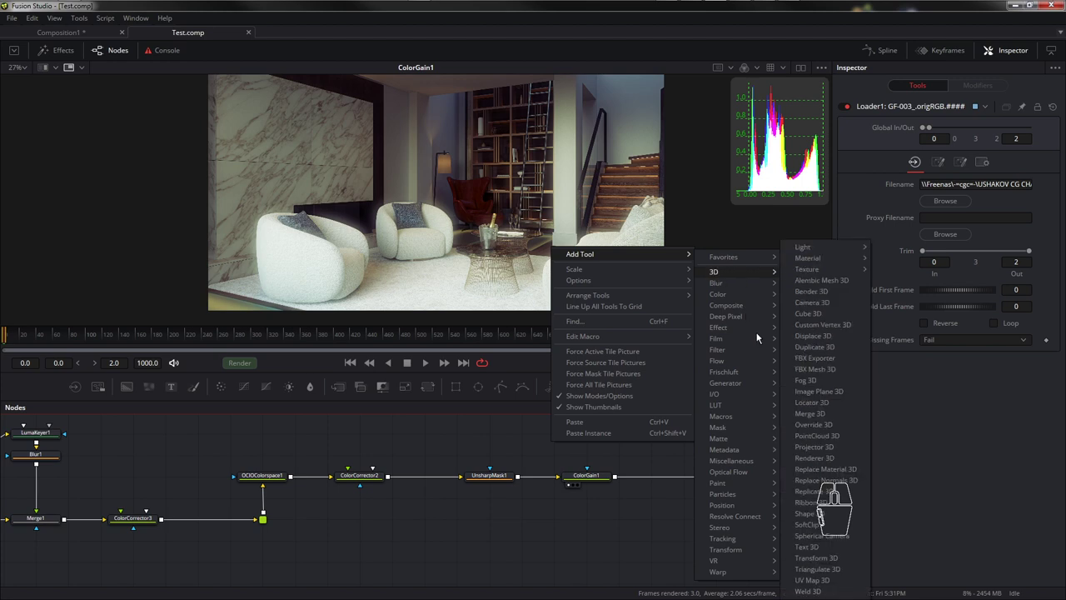
mouse_move(752, 339)
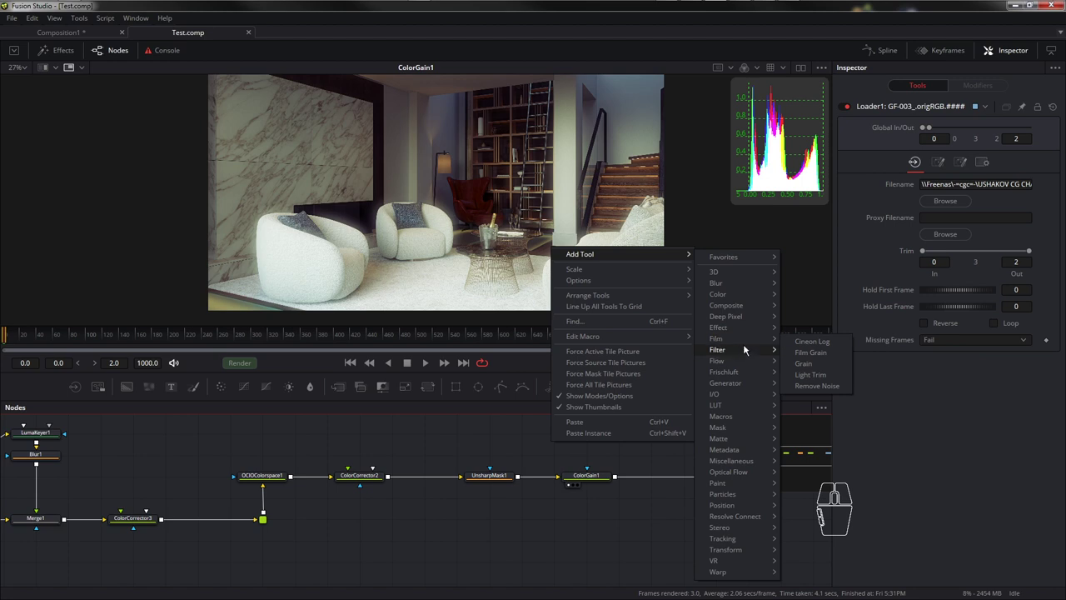
mouse_move(742, 348)
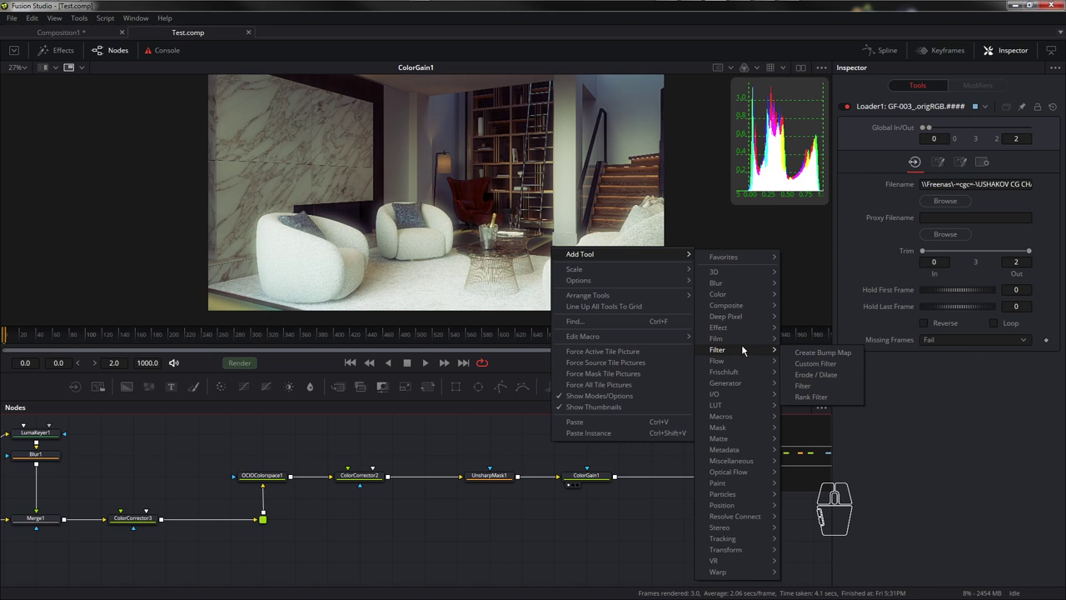
left_click(457, 453)
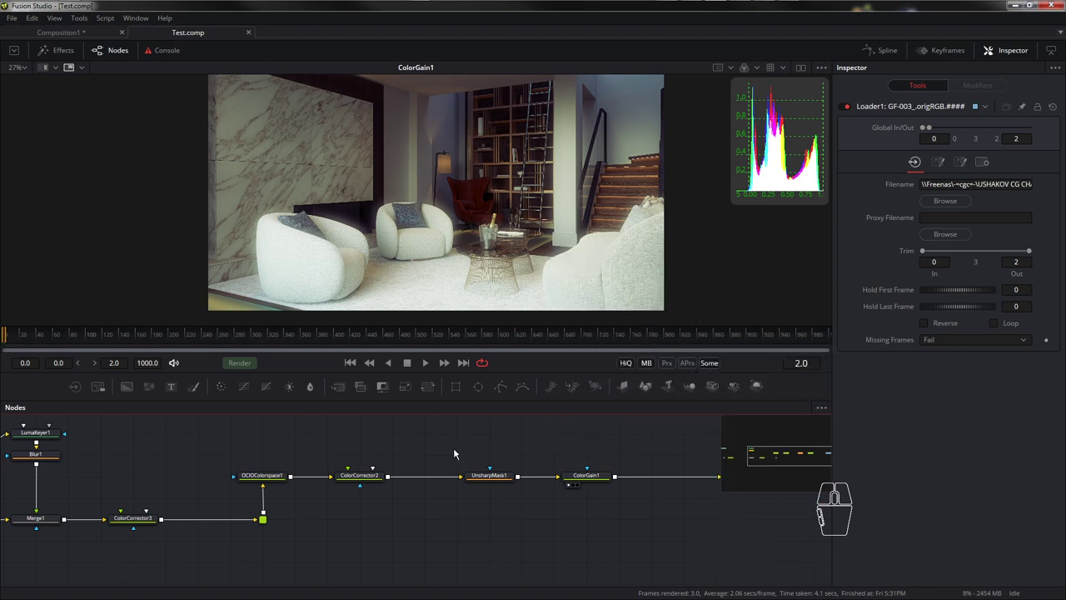